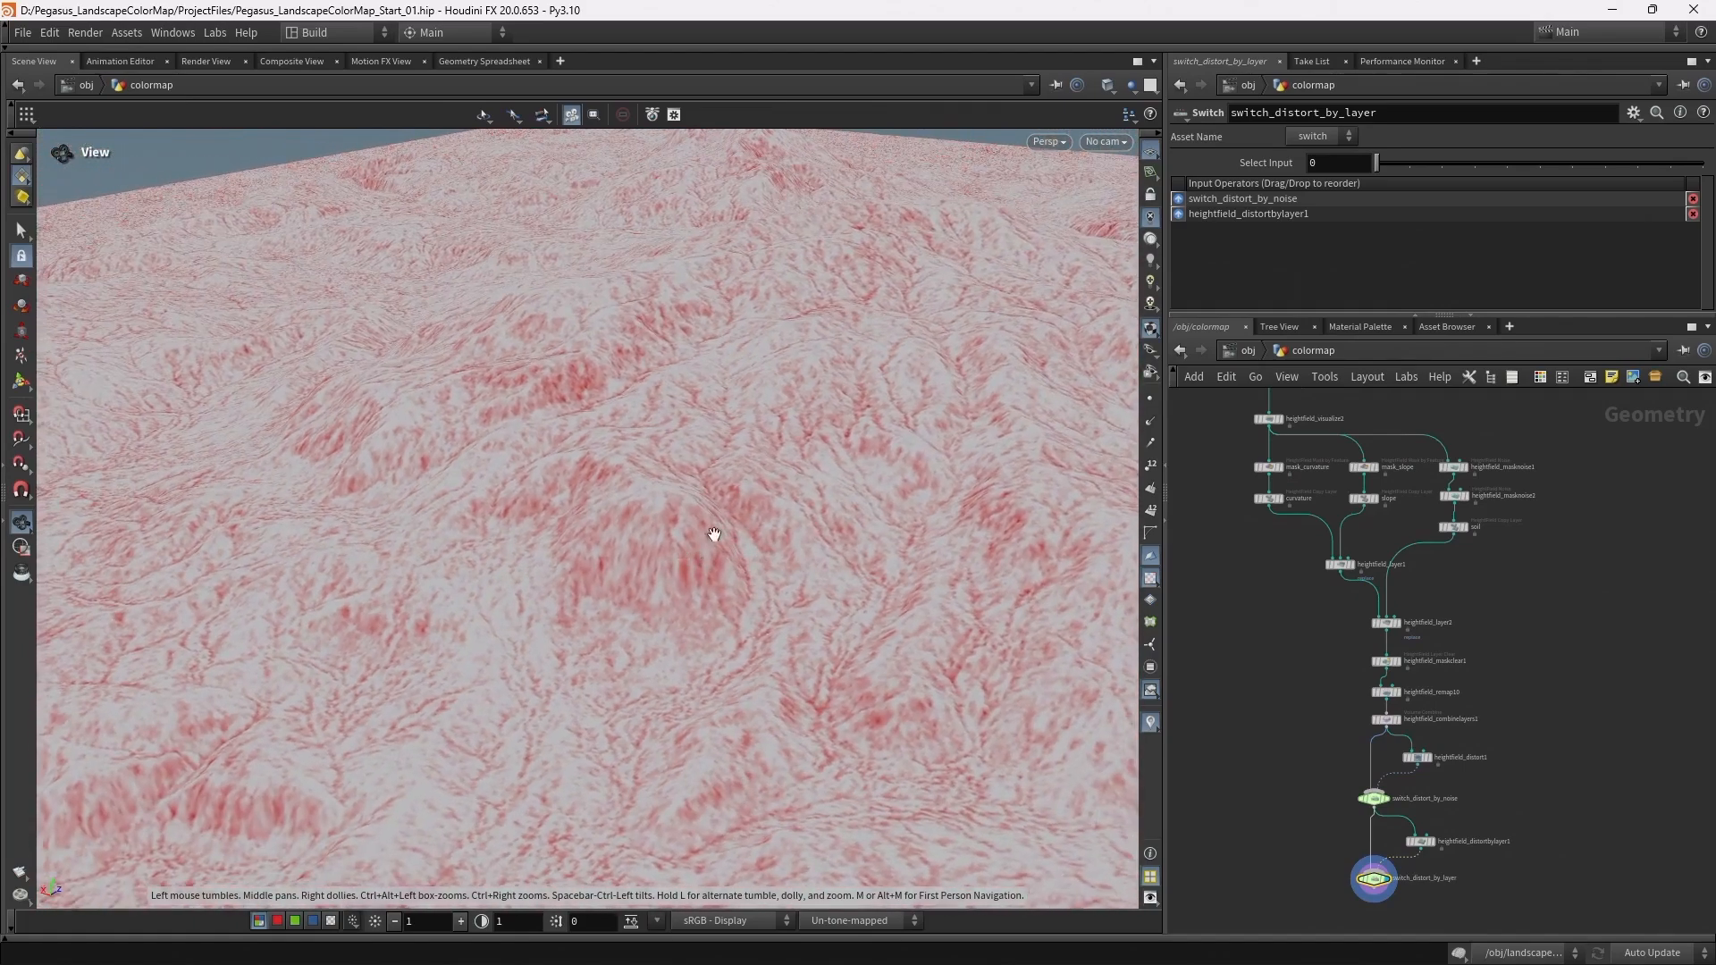
Collapse the mask-building nodes from heightfield_visualize2 down to switch_distort_by_layer into a subnetwork and place it below heightfield_color_adjust3
{"action": "scroll", "coordinate": [1225, 420], "scroll_direction": "up", "scroll_amount": 3}
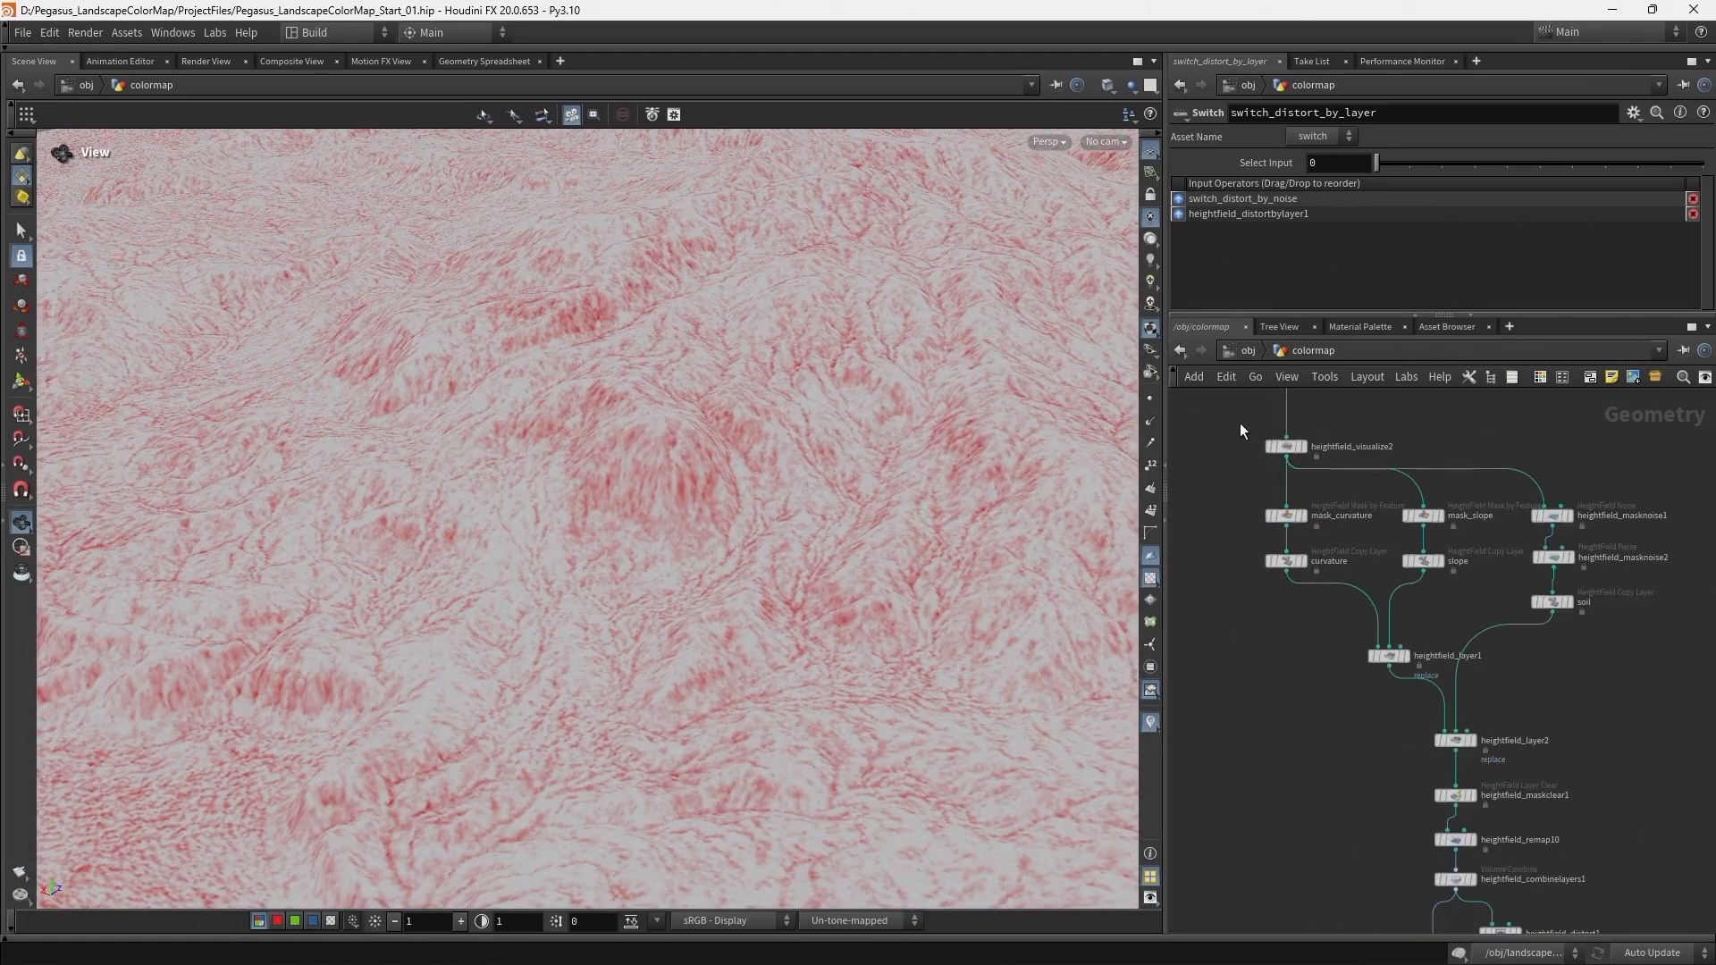
{"action": "middle_click_drag", "start_coordinate": [1625, 797], "coordinate": [1569, 567]}
{"action": "left_click_drag", "start_coordinate": [1227, 575], "coordinate": [1505, 869]}
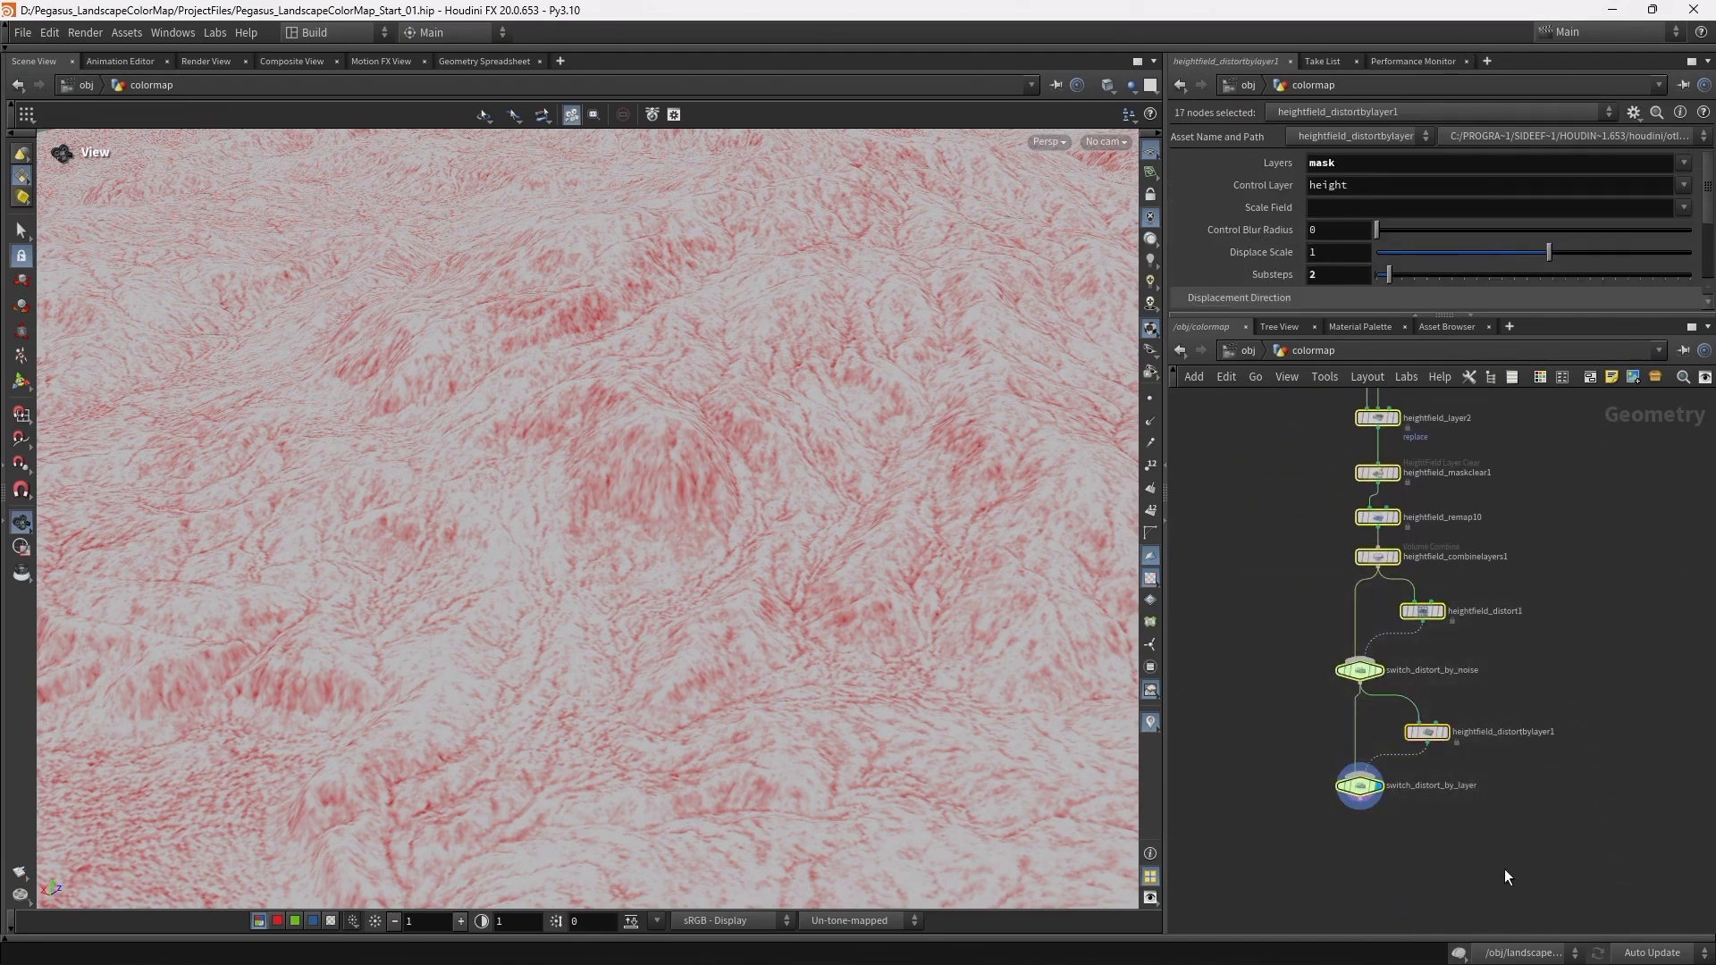
{"action": "left_click", "coordinate": [1653, 375]}
{"action": "left_click_drag", "start_coordinate": [1457, 855], "coordinate": [1361, 464]}
{"action": "scroll", "coordinate": [1461, 533], "scroll_direction": "up", "scroll_amount": 5}
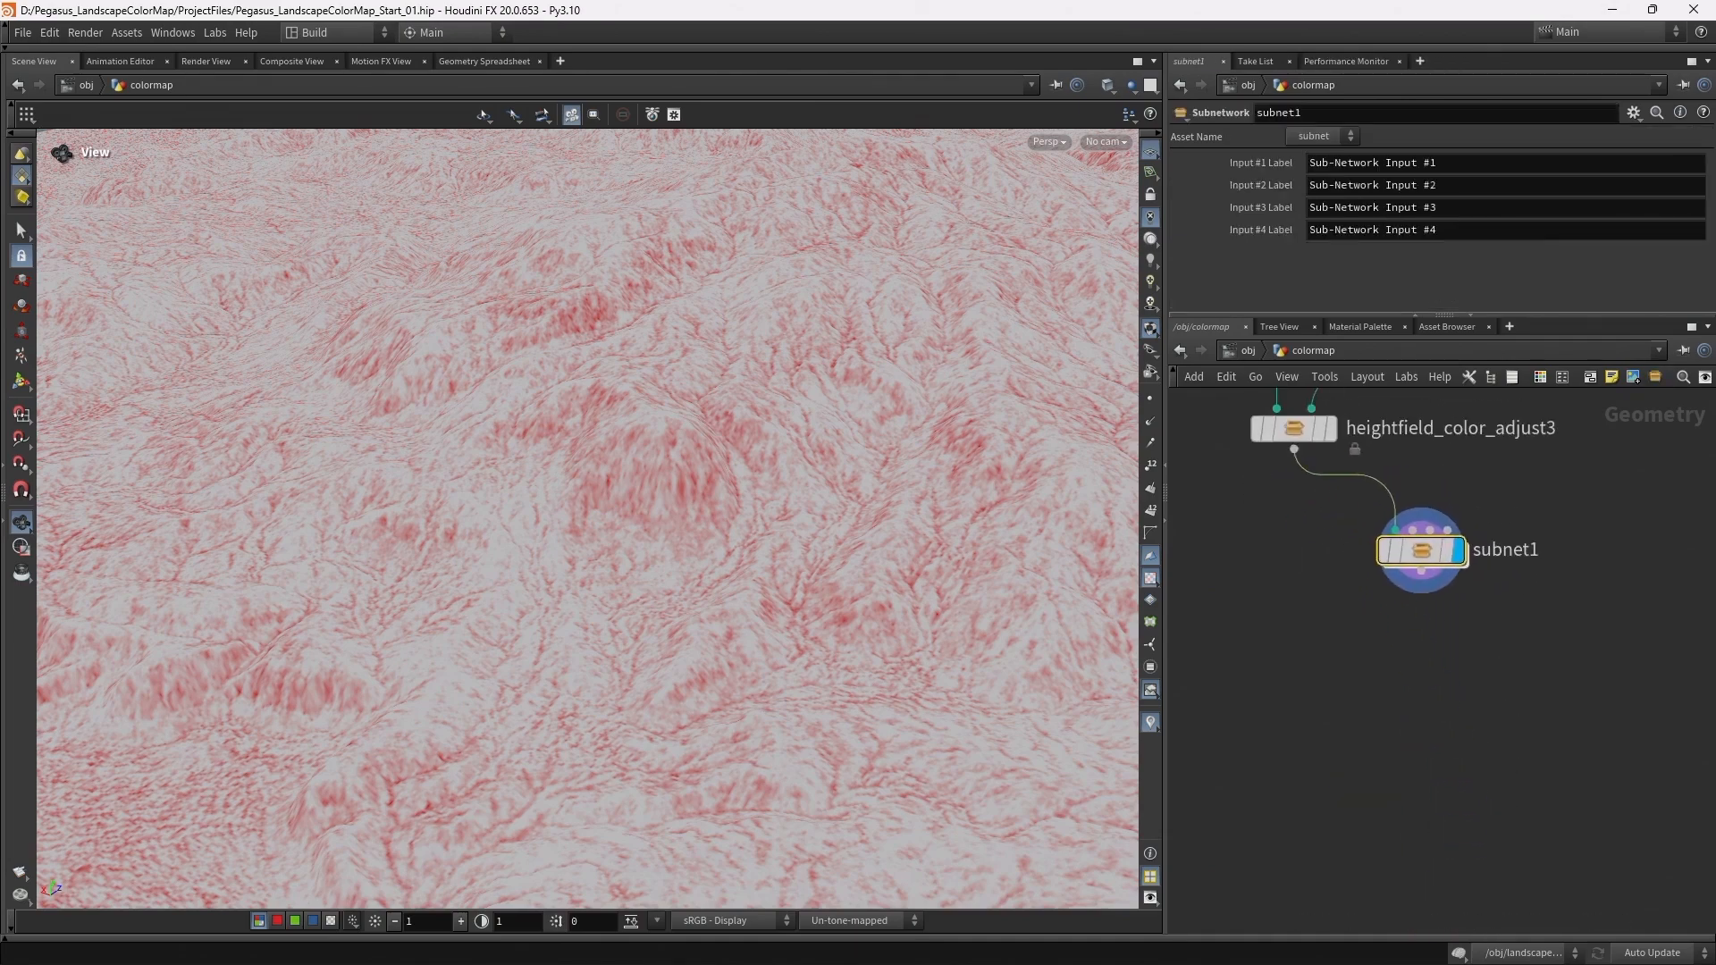
Start creating a digital asset from subnet1 and set its label to "HeightField Texture Mask"
{"action": "right_click", "coordinate": [1408, 551]}
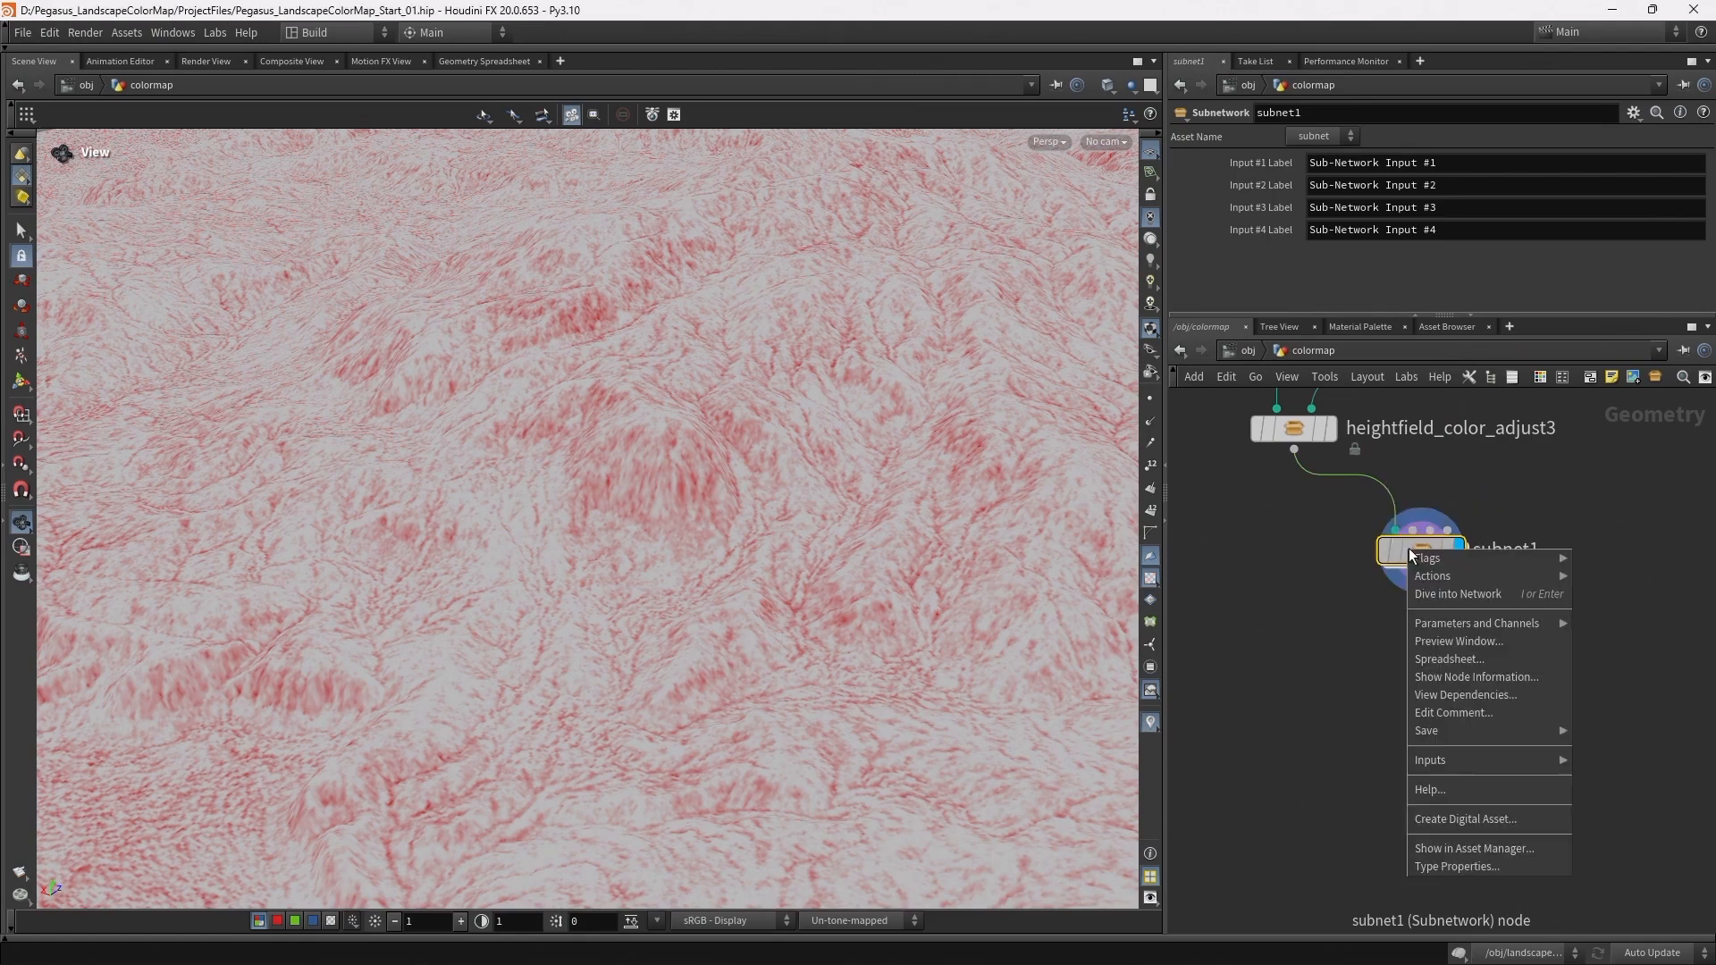
{"action": "left_click", "coordinate": [1445, 818]}
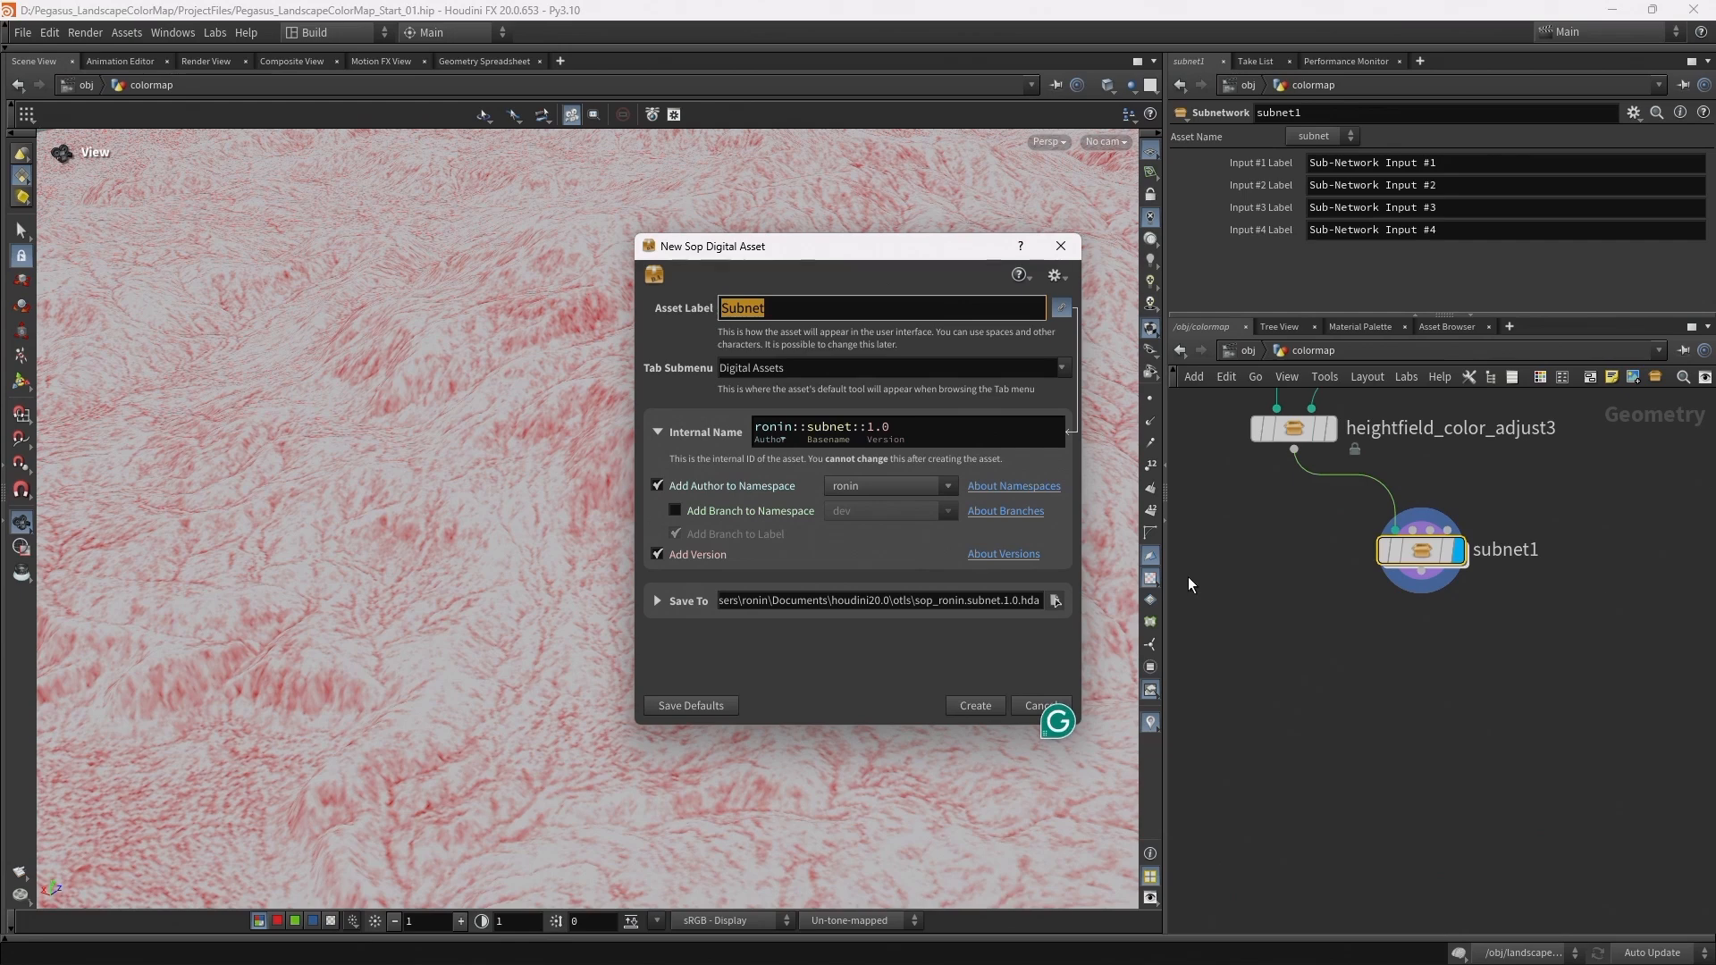
{"action": "type", "text": "H"}
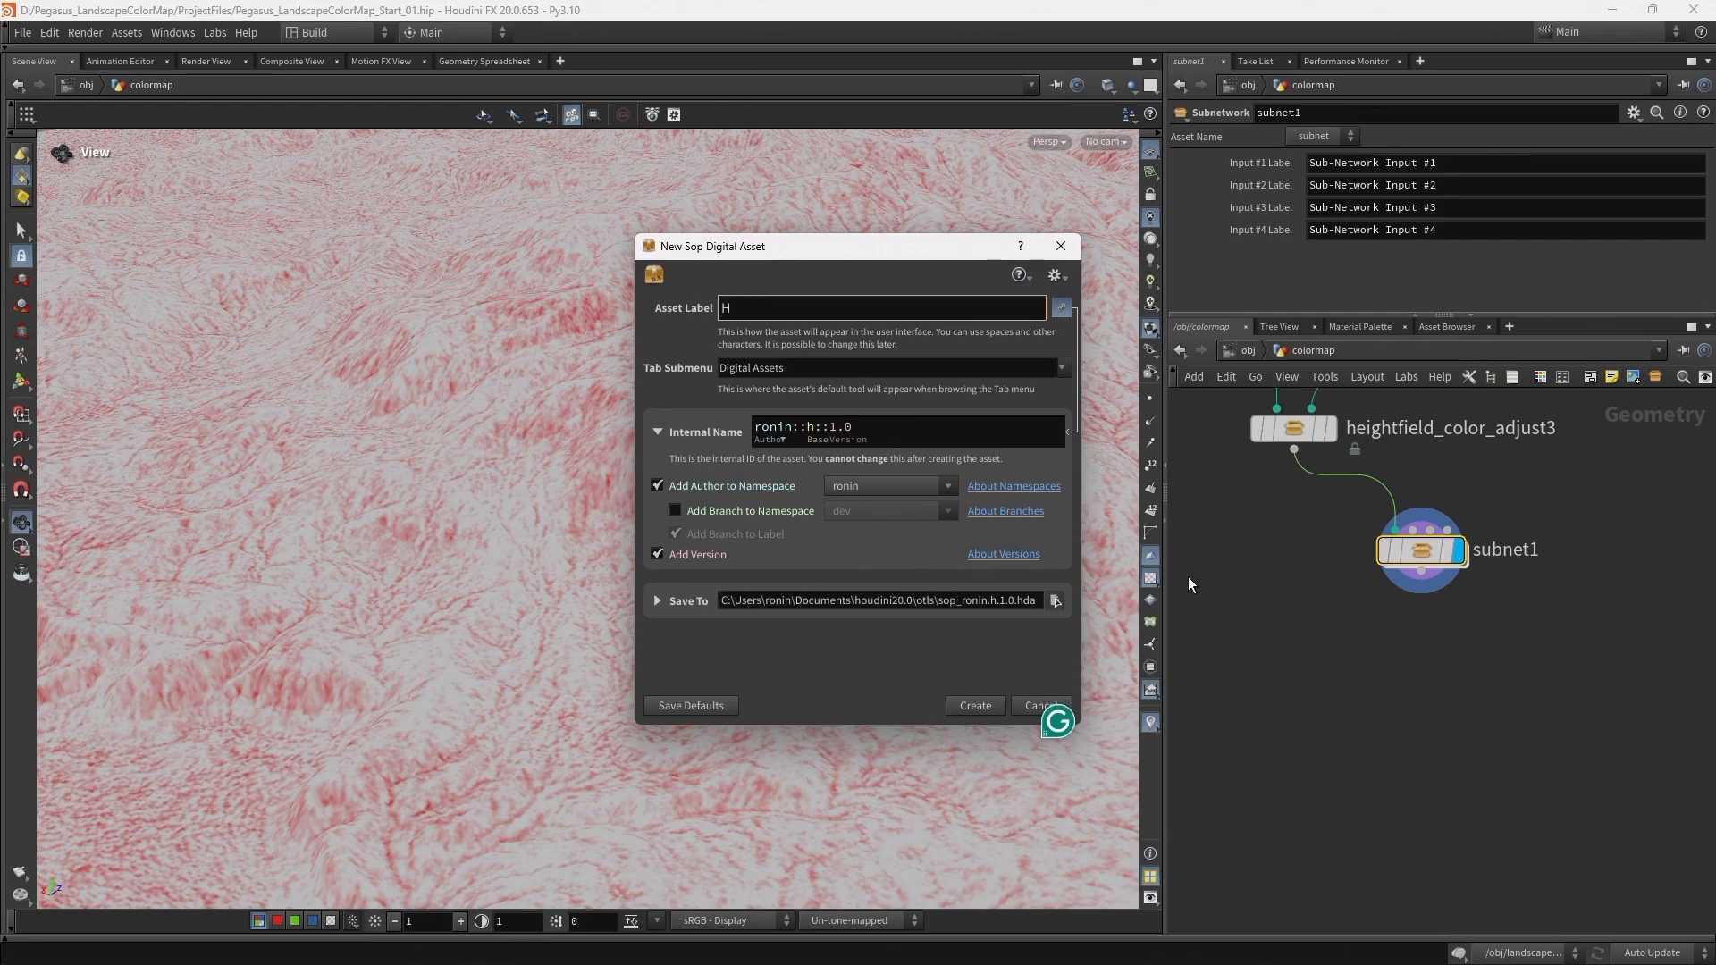
{"action": "type", "text": "eight"}
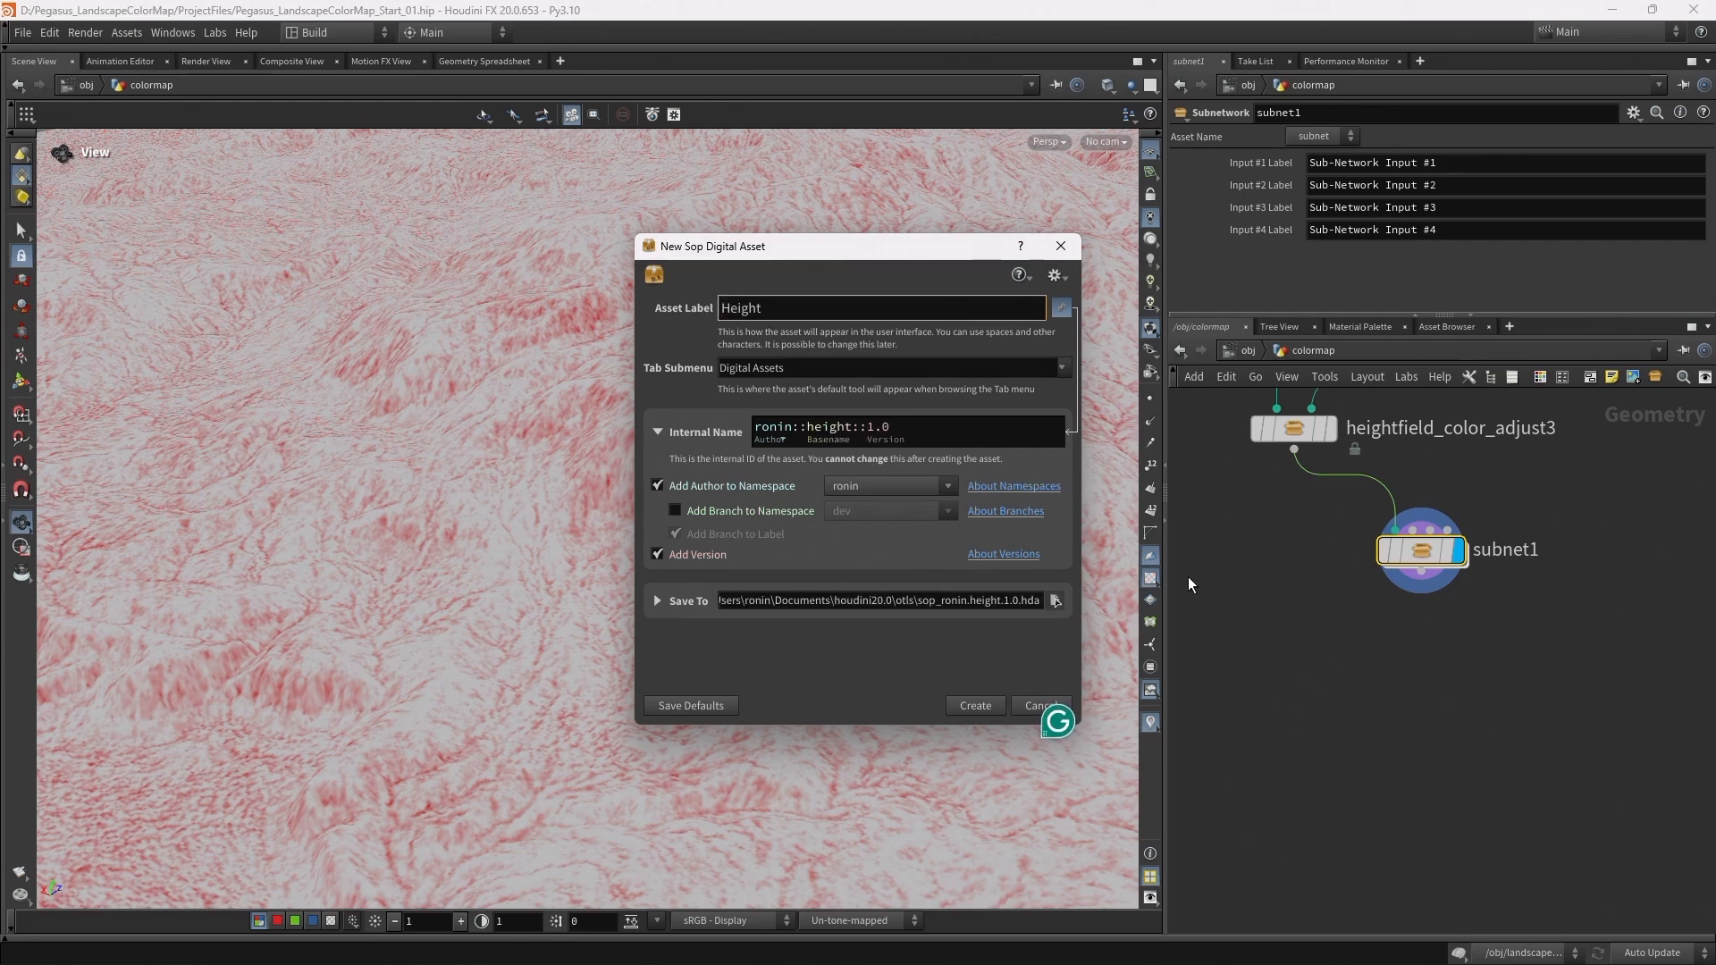
{"action": "type", "text": "Field Textur"}
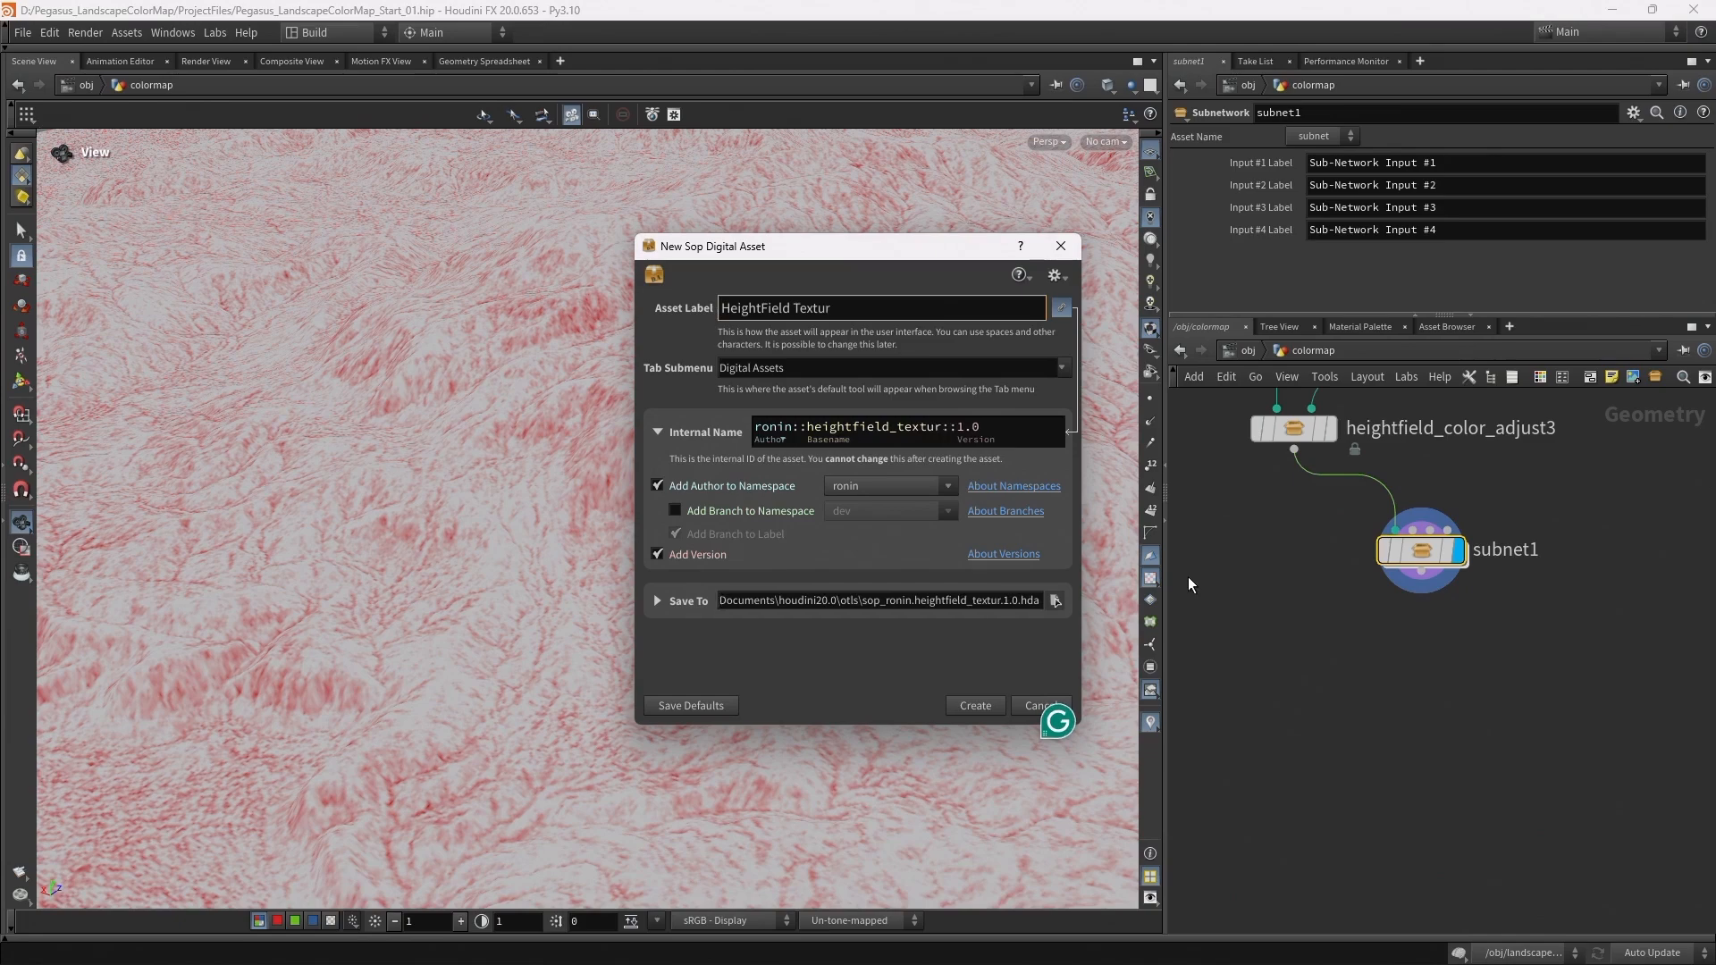
{"action": "type", "text": "e Mask"}
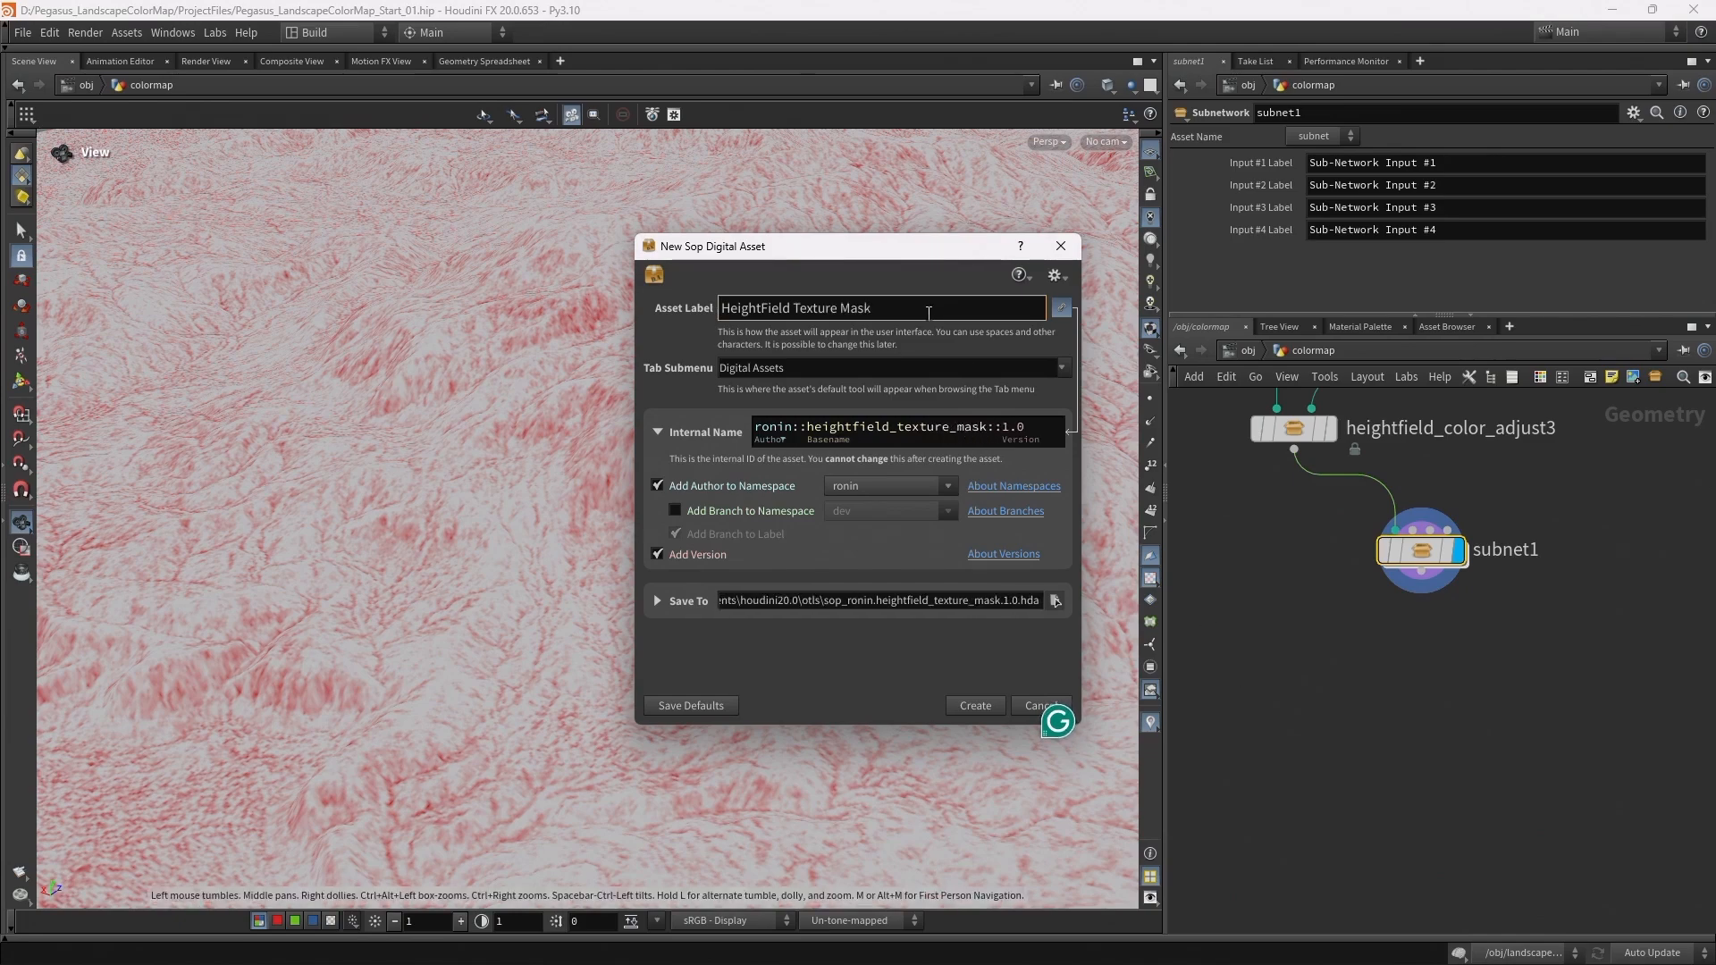
Set the asset's Tab submenu to Pegasus/Terrain and its author namespace to pegasus, and create the asset
{"action": "left_click", "coordinate": [1062, 368]}
{"action": "left_click", "coordinate": [769, 382]}
{"action": "left_click_drag", "start_coordinate": [787, 368], "coordinate": [714, 365]}
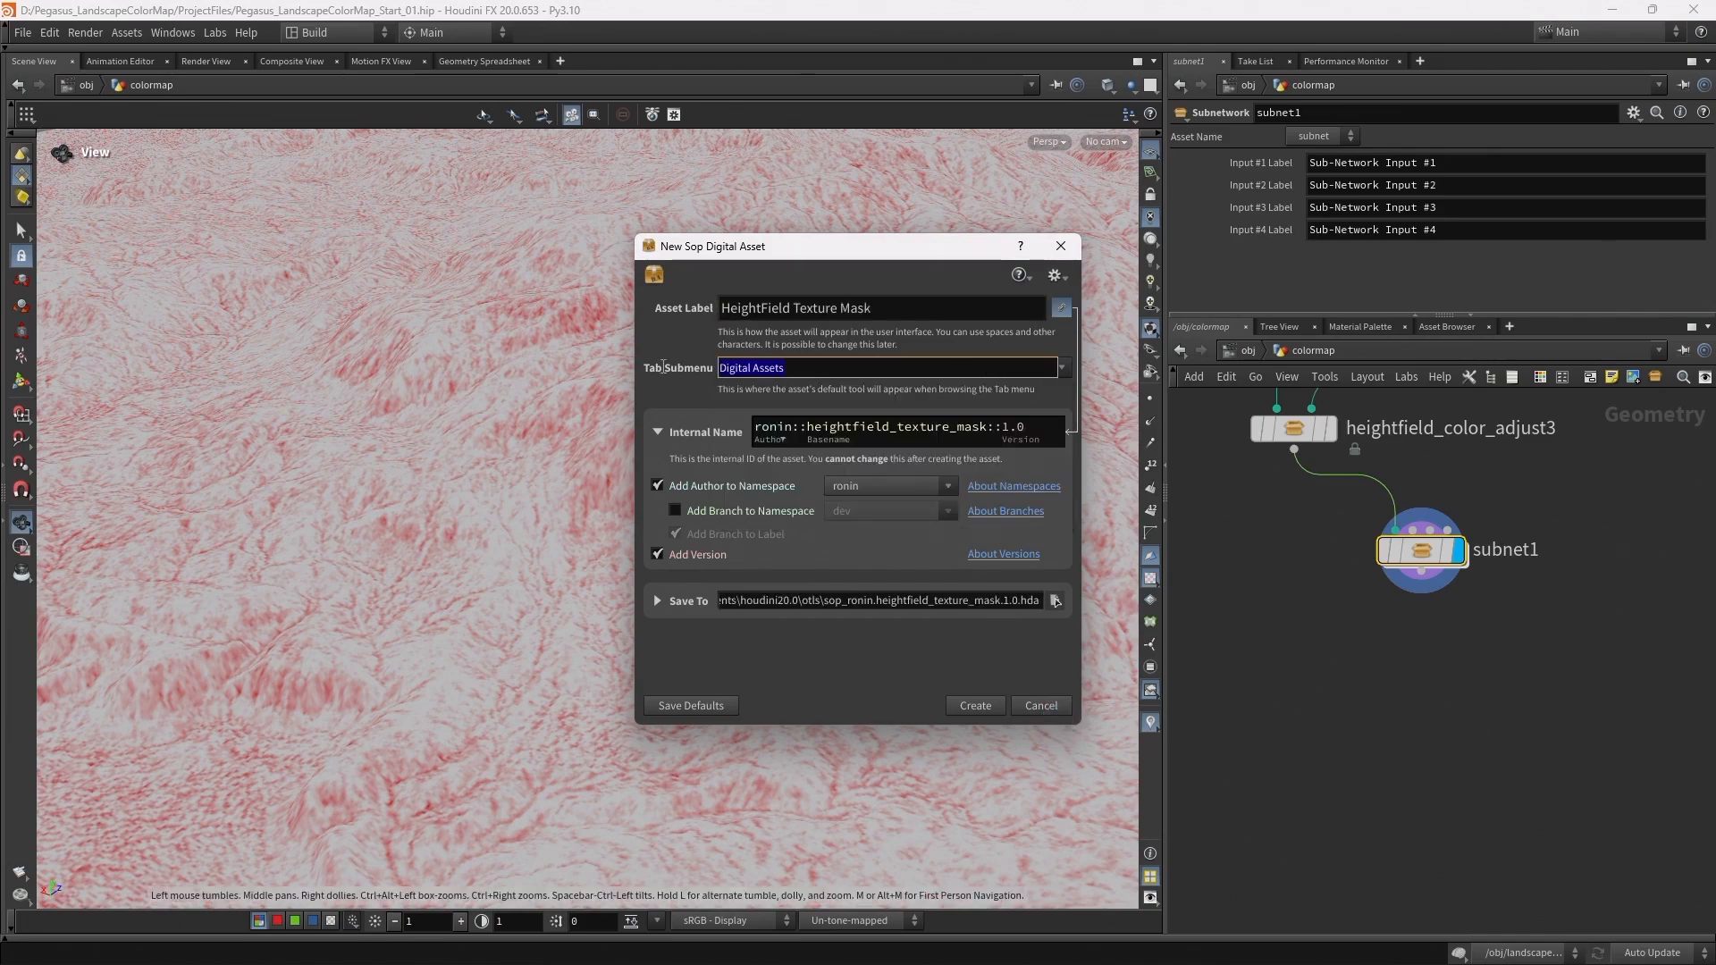
{"action": "type", "text": "Pegasus/Terrain"}
{"action": "left_click", "coordinate": [931, 491]}
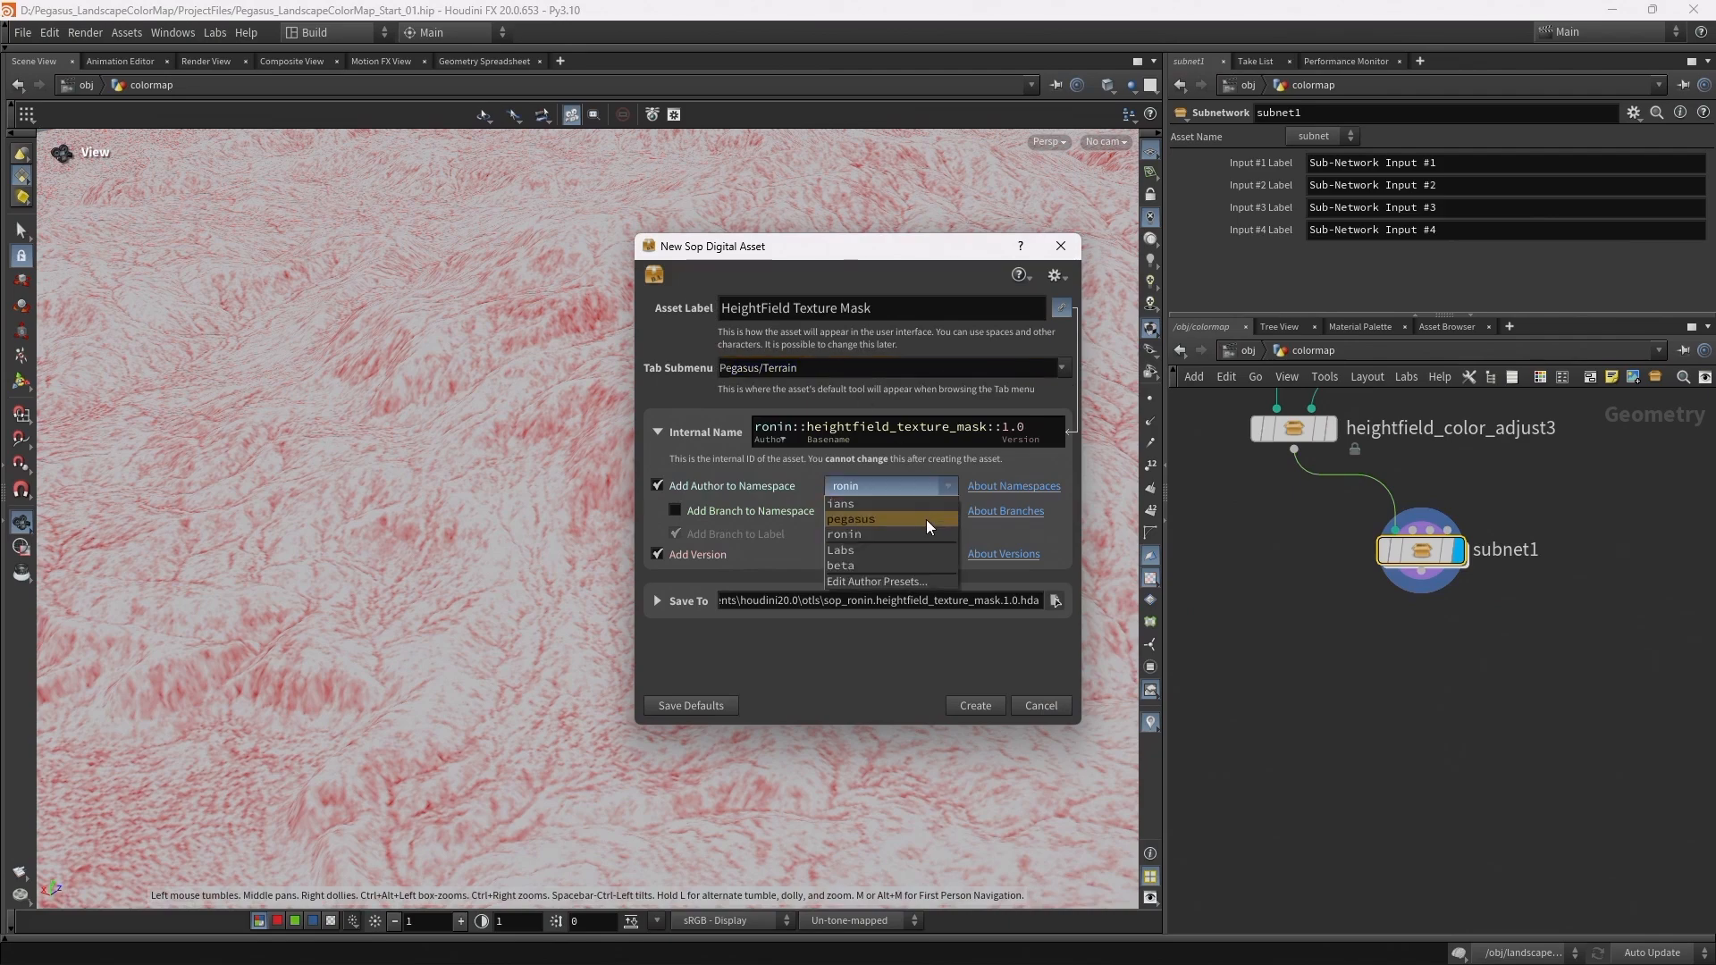
{"action": "left_click", "coordinate": [926, 518]}
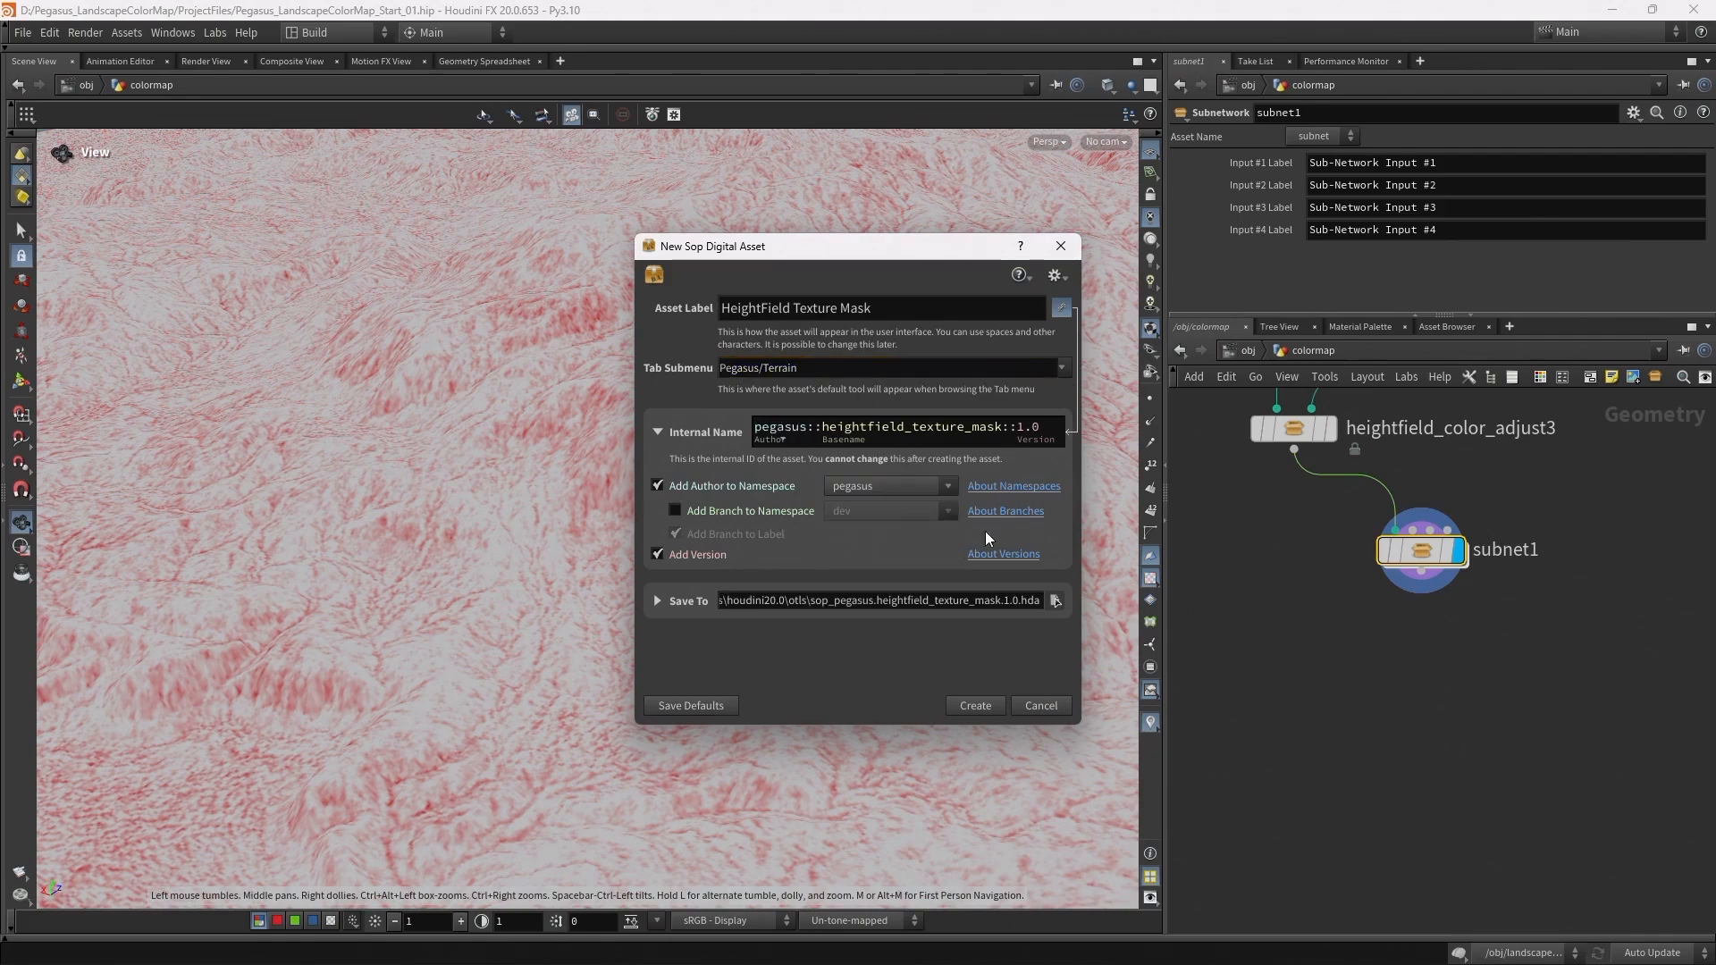
{"action": "left_click", "coordinate": [975, 705]}
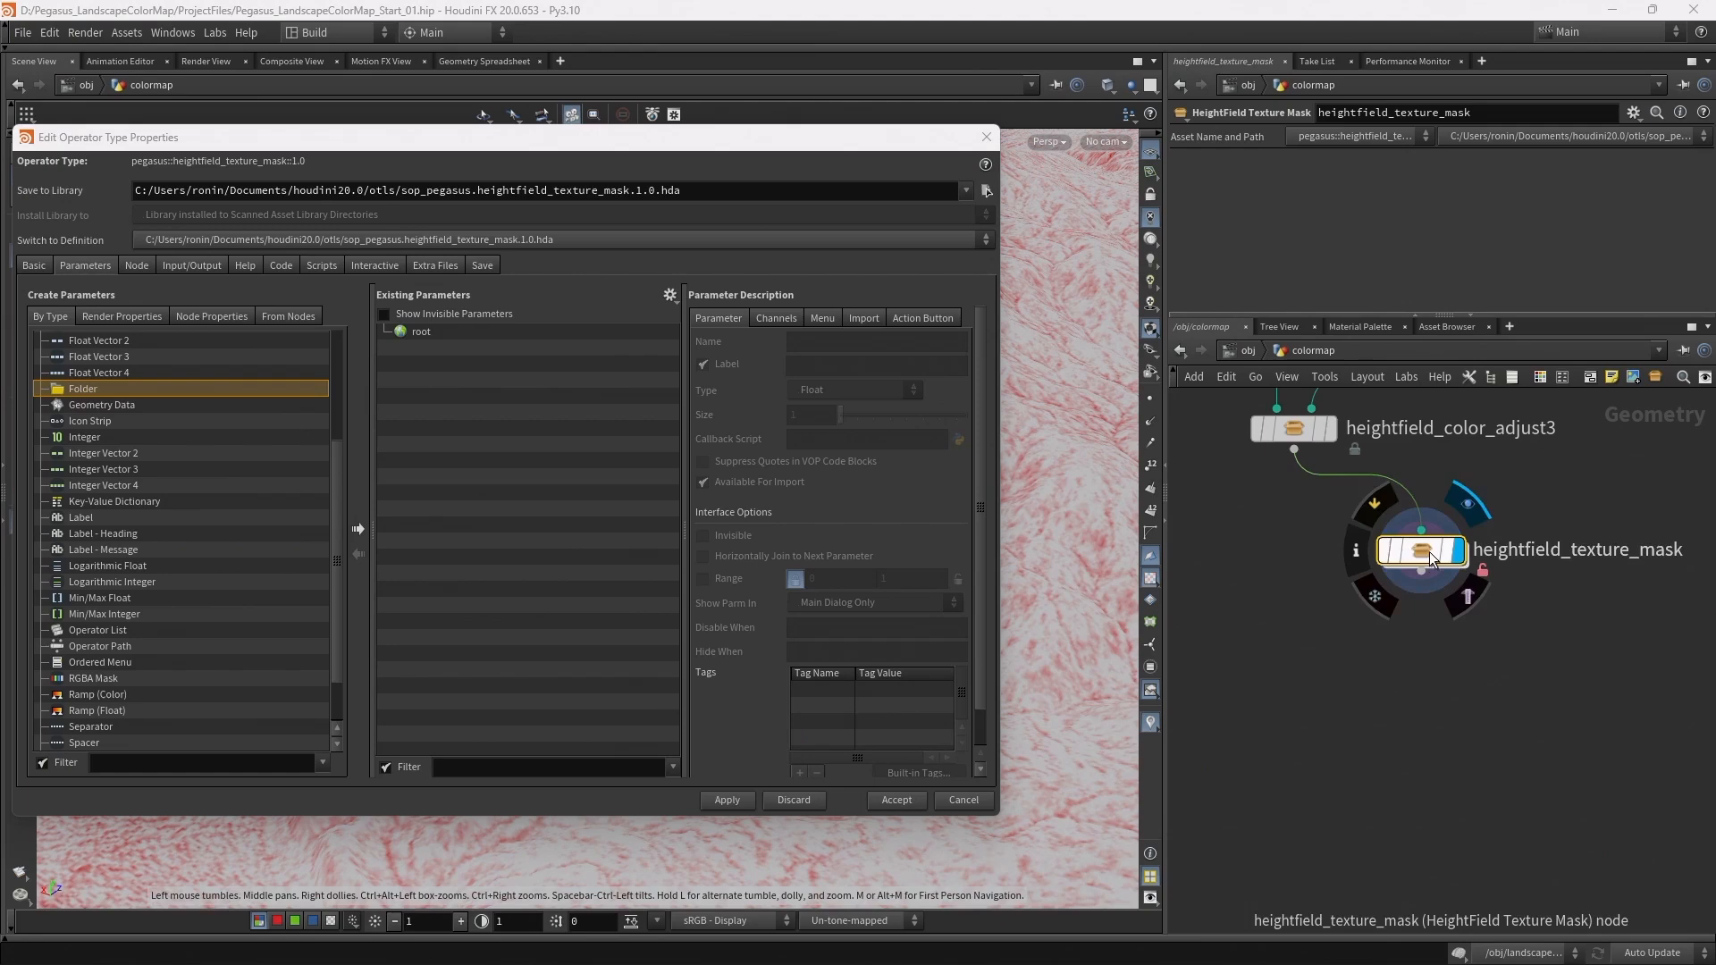
Line up the heightfield_texture_mask node beneath heightfield_color_adjust3 and enter its internal network
{"action": "left_click_drag", "start_coordinate": [1378, 582], "coordinate": [1321, 577]}
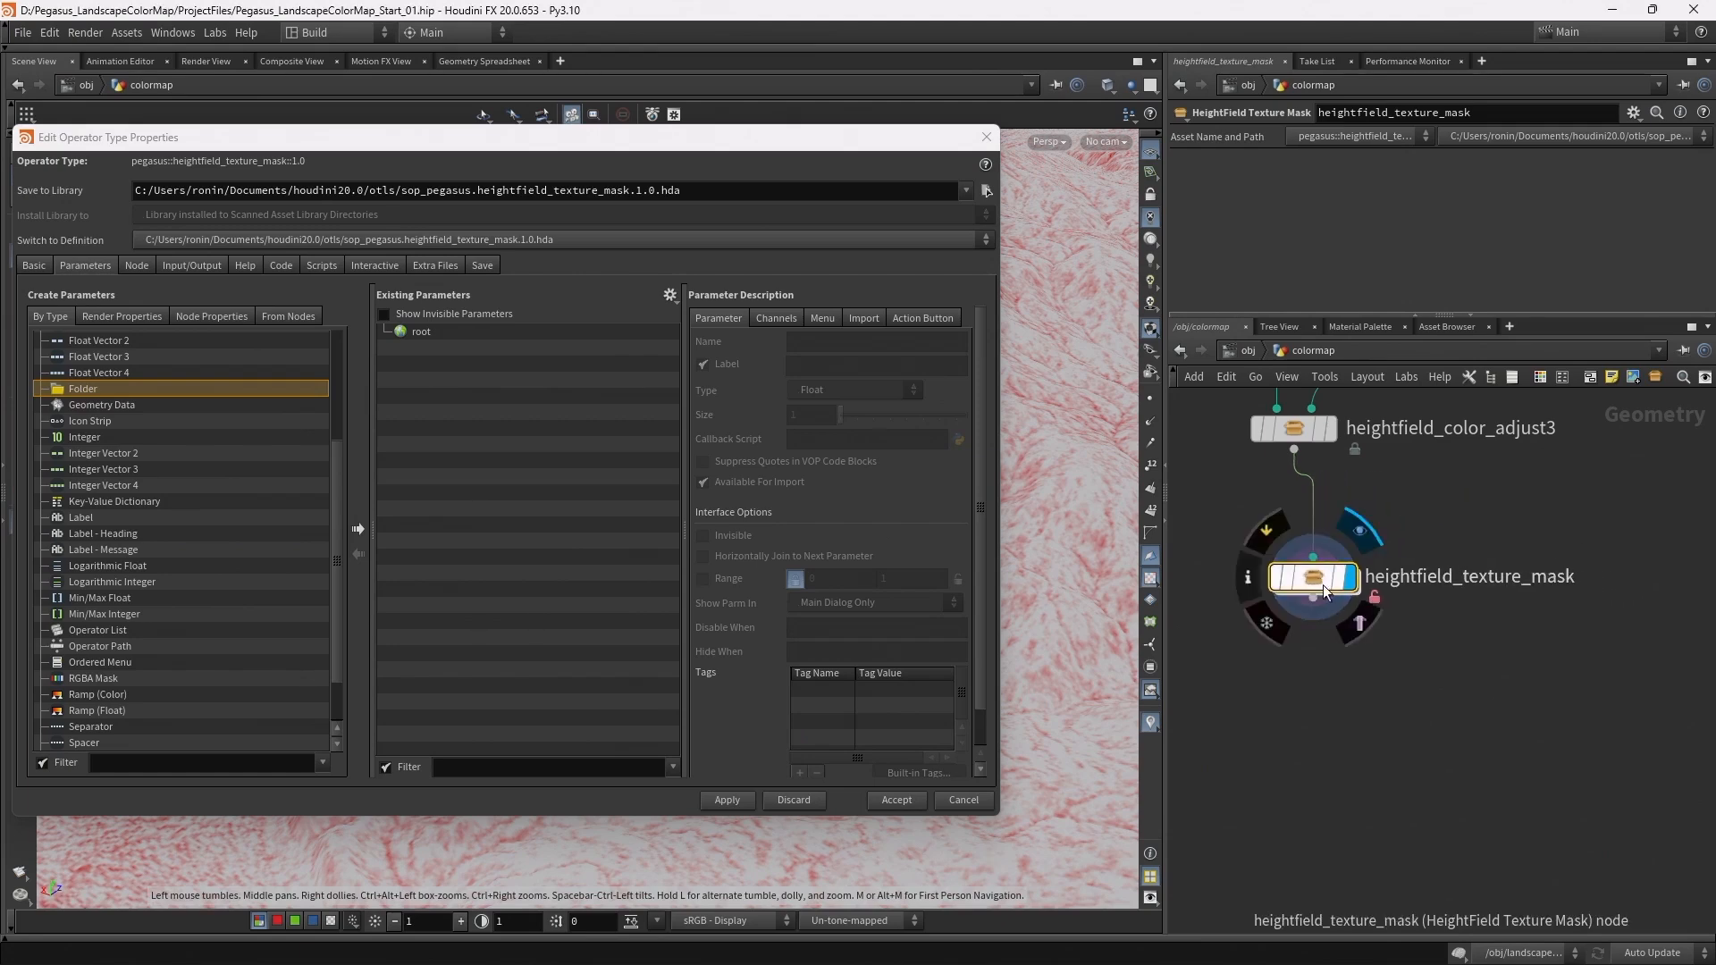
{"action": "double_click", "coordinate": [1313, 581]}
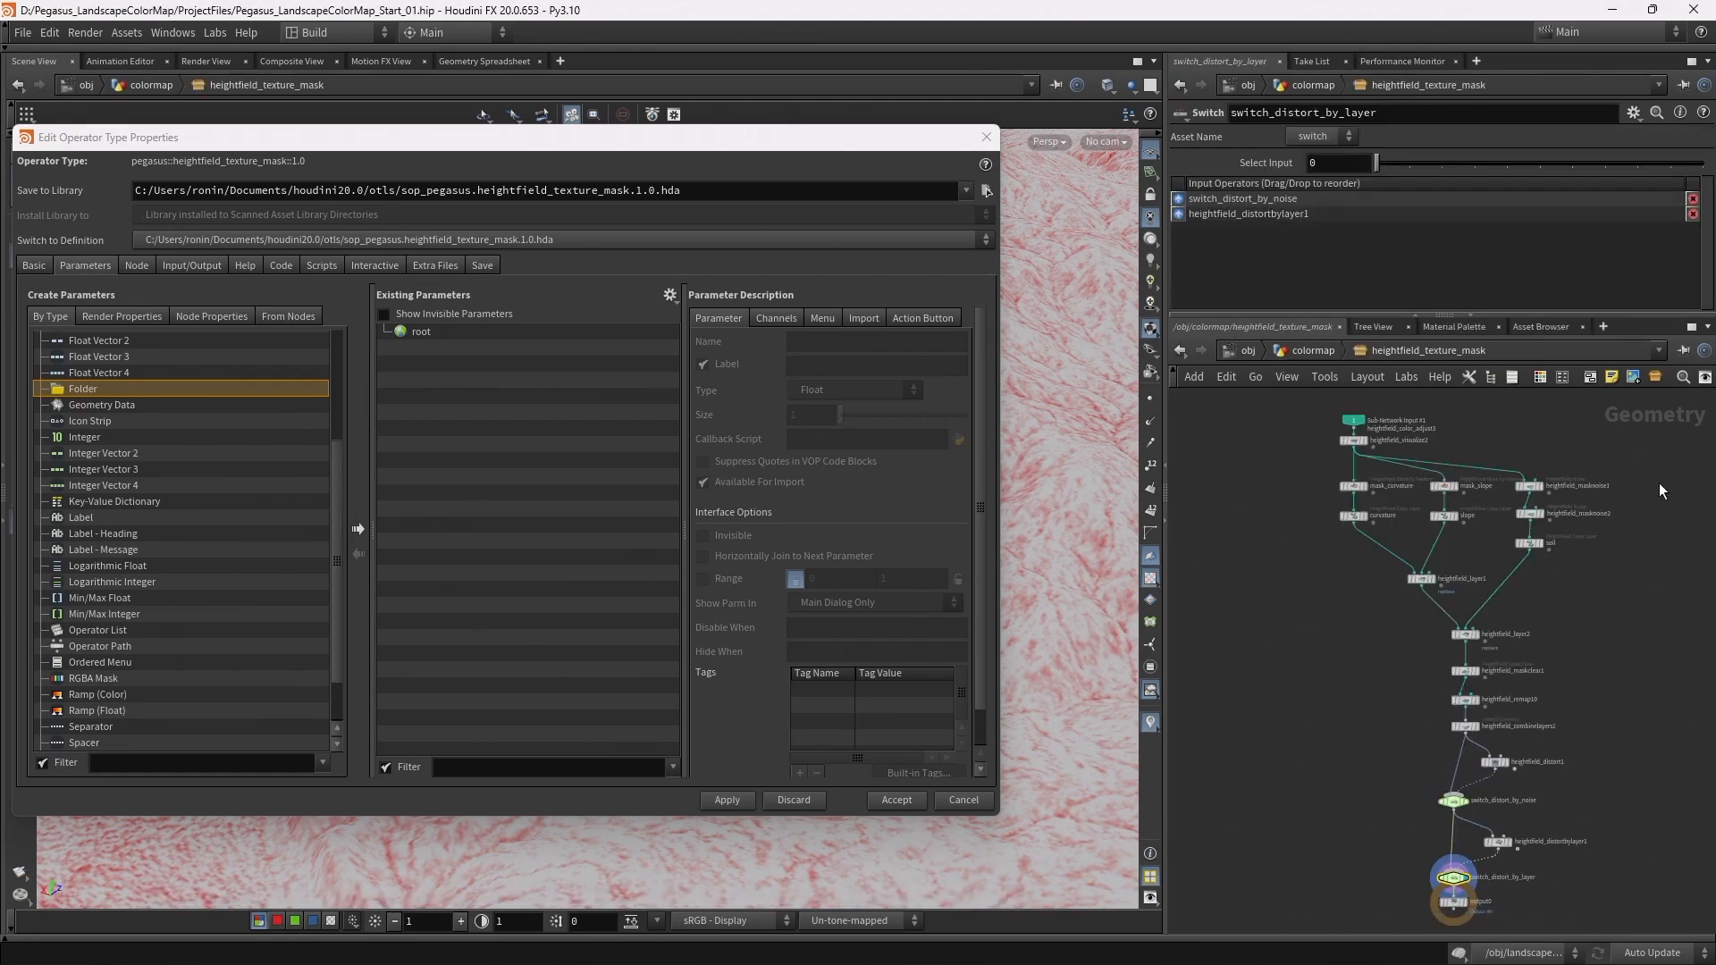
{"action": "left_click_drag", "start_coordinate": [1313, 463], "coordinate": [1313, 432]}
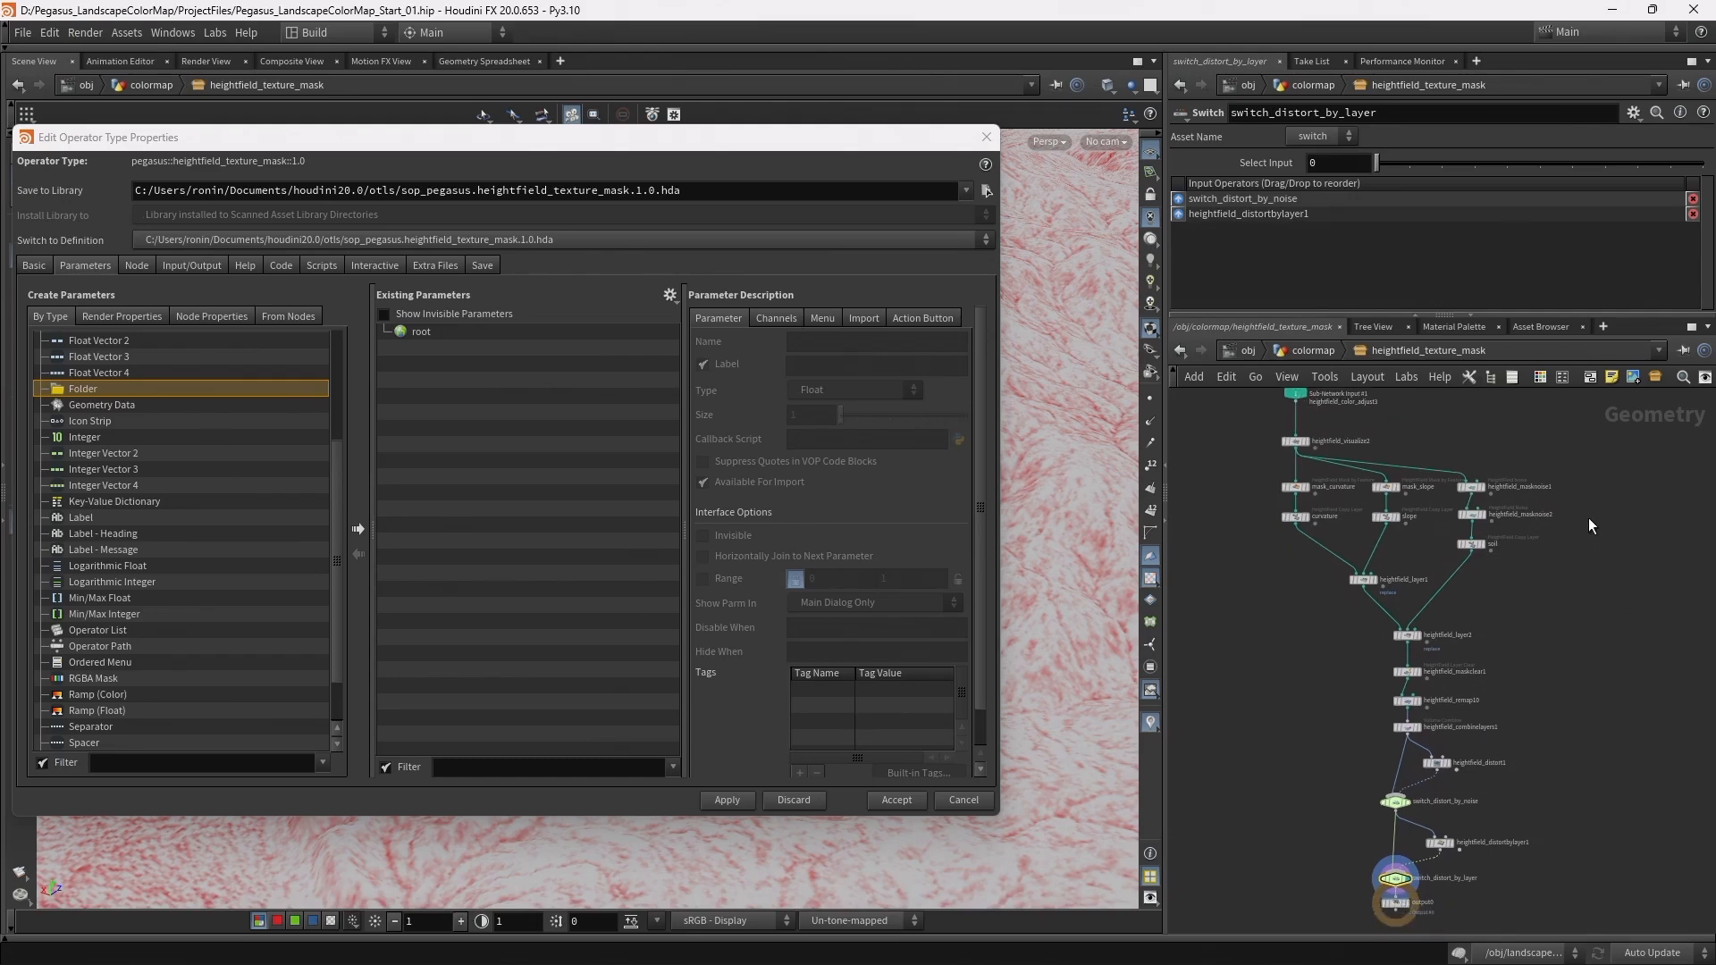
Switch the connection wires inside the heightfield_texture_mask network from straight to curved style
{"action": "key", "text": "shift+s"}
{"action": "scroll", "coordinate": [1414, 463], "scroll_direction": "up", "scroll_amount": 3}
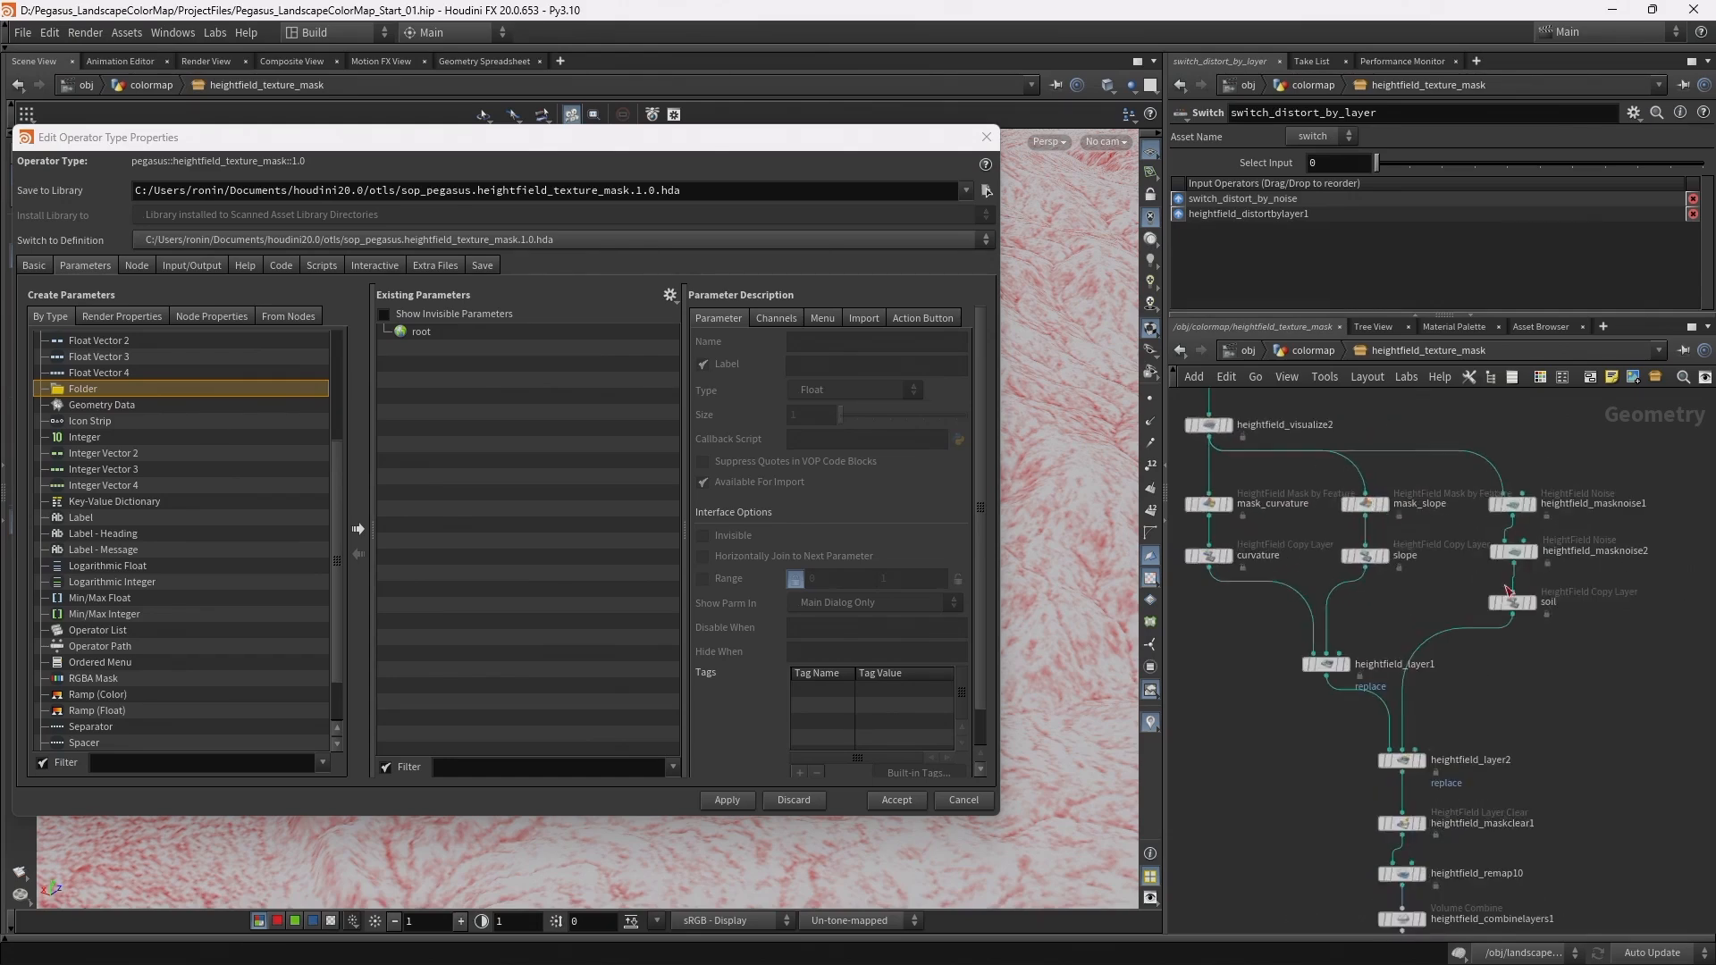
{"action": "mouse_move", "coordinate": [1593, 784]}
{"action": "middle_mouse_down"}
{"action": "mouse_move", "coordinate": [1608, 726]}
{"action": "mouse_move", "coordinate": [1613, 791]}
{"action": "middle_mouse_up"}
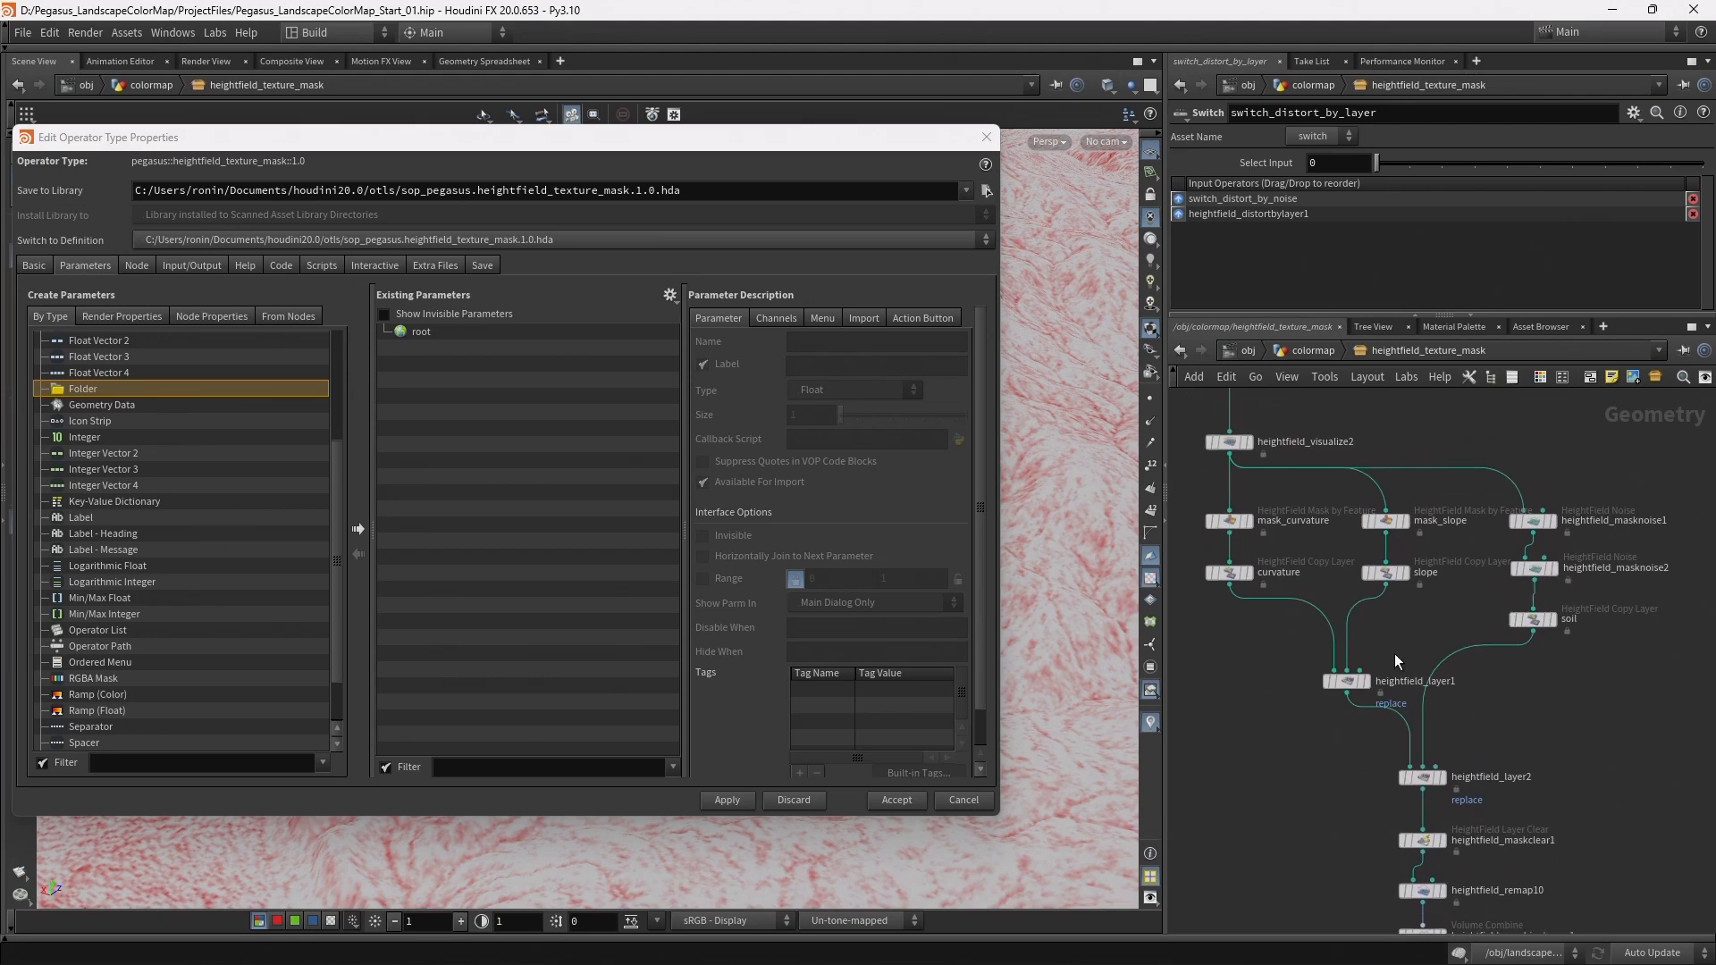
{"action": "scroll", "coordinate": [1398, 655], "scroll_direction": "up", "scroll_amount": 2}
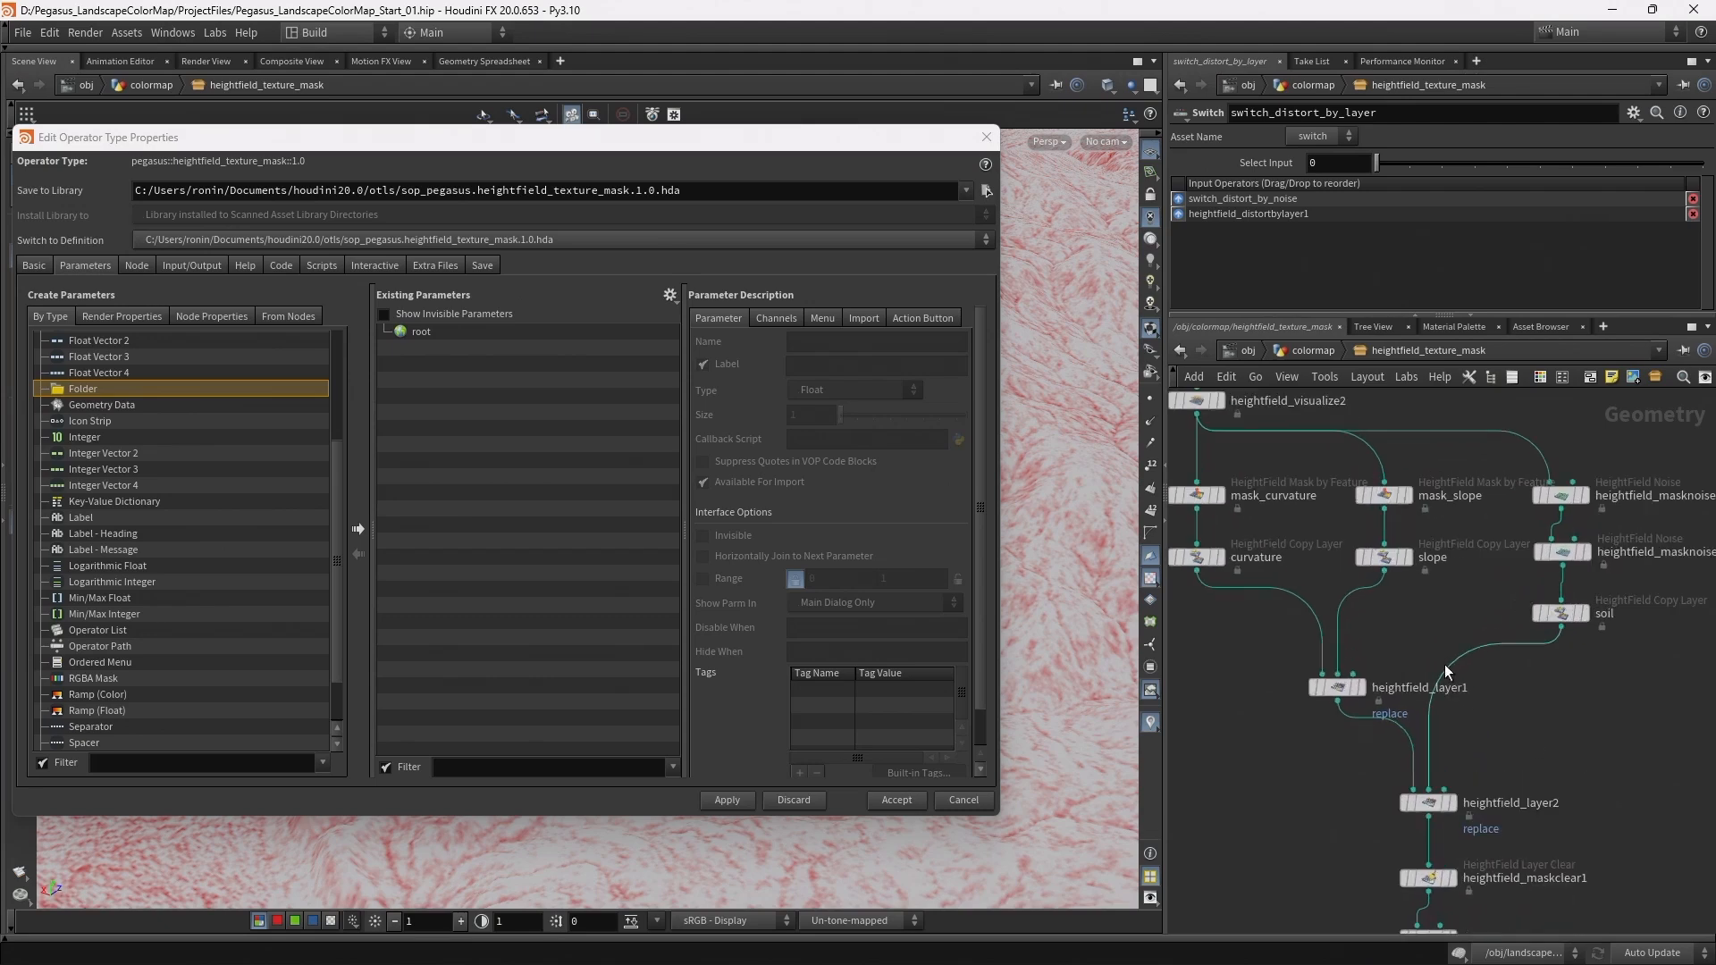
Add a Simple-type folder to the asset's parameters with the name fld_blend and the label Blend
{"action": "left_click_drag", "start_coordinate": [69, 394], "coordinate": [424, 341]}
{"action": "double_click", "coordinate": [895, 344]}
{"action": "type", "text": "fld"}
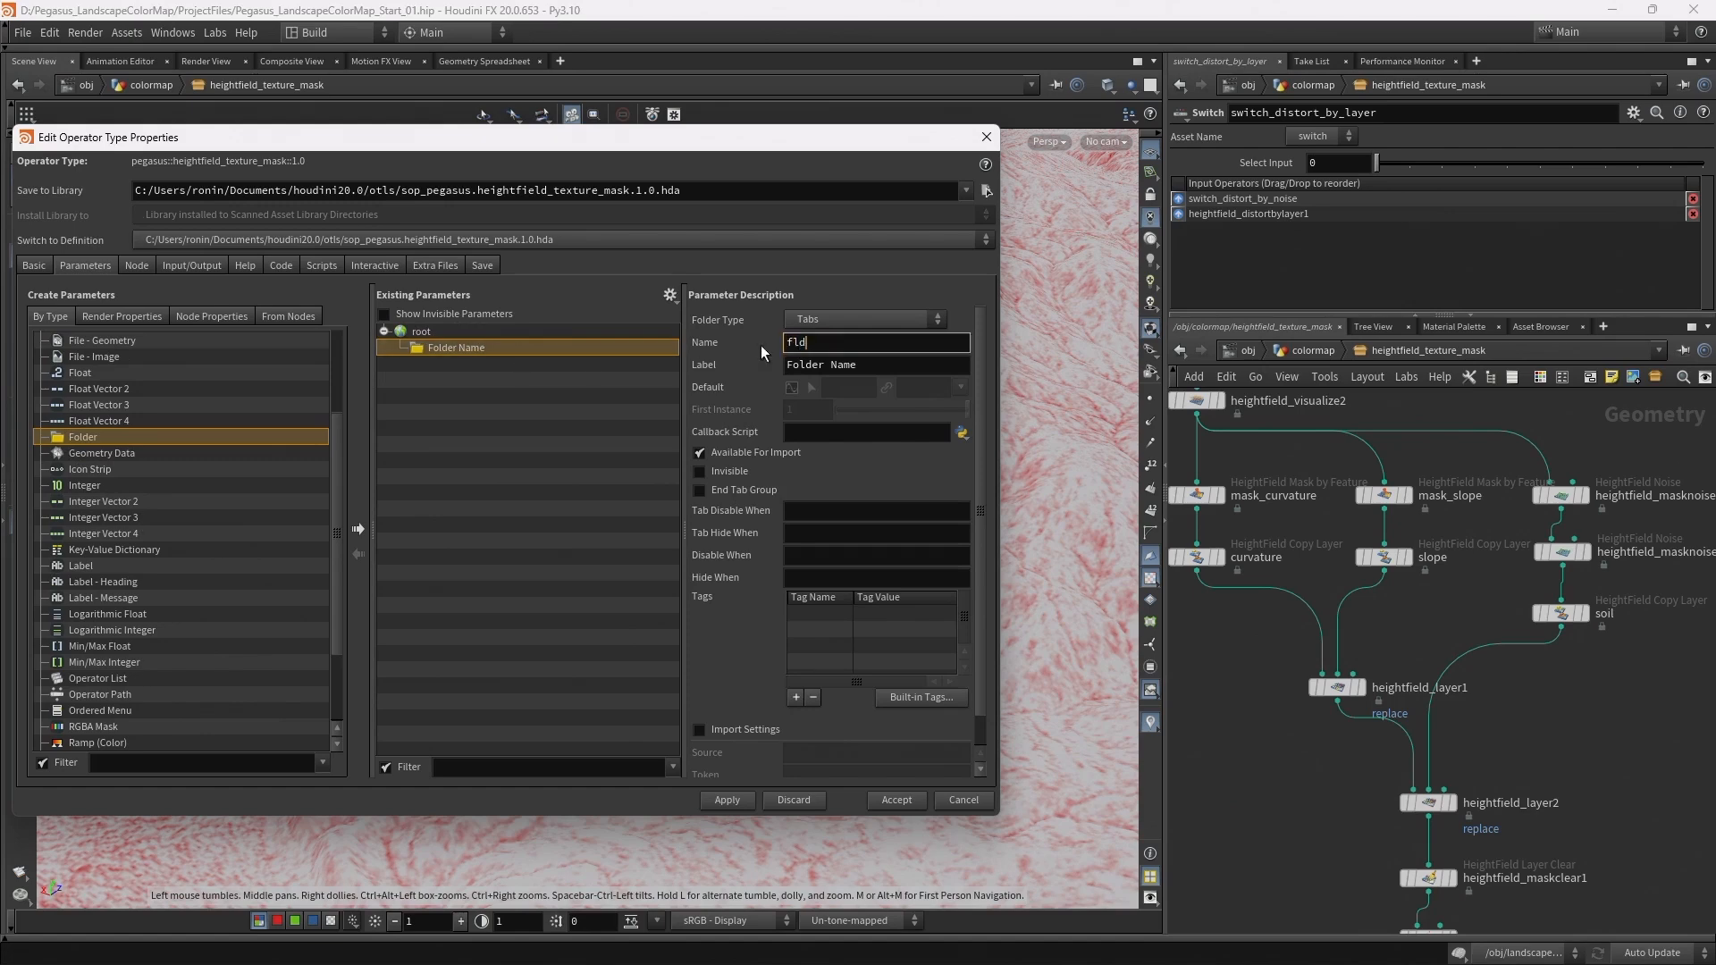
{"action": "type", "text": "_blend"}
{"action": "key", "text": "Tab"}
{"action": "type", "text": "Blend"}
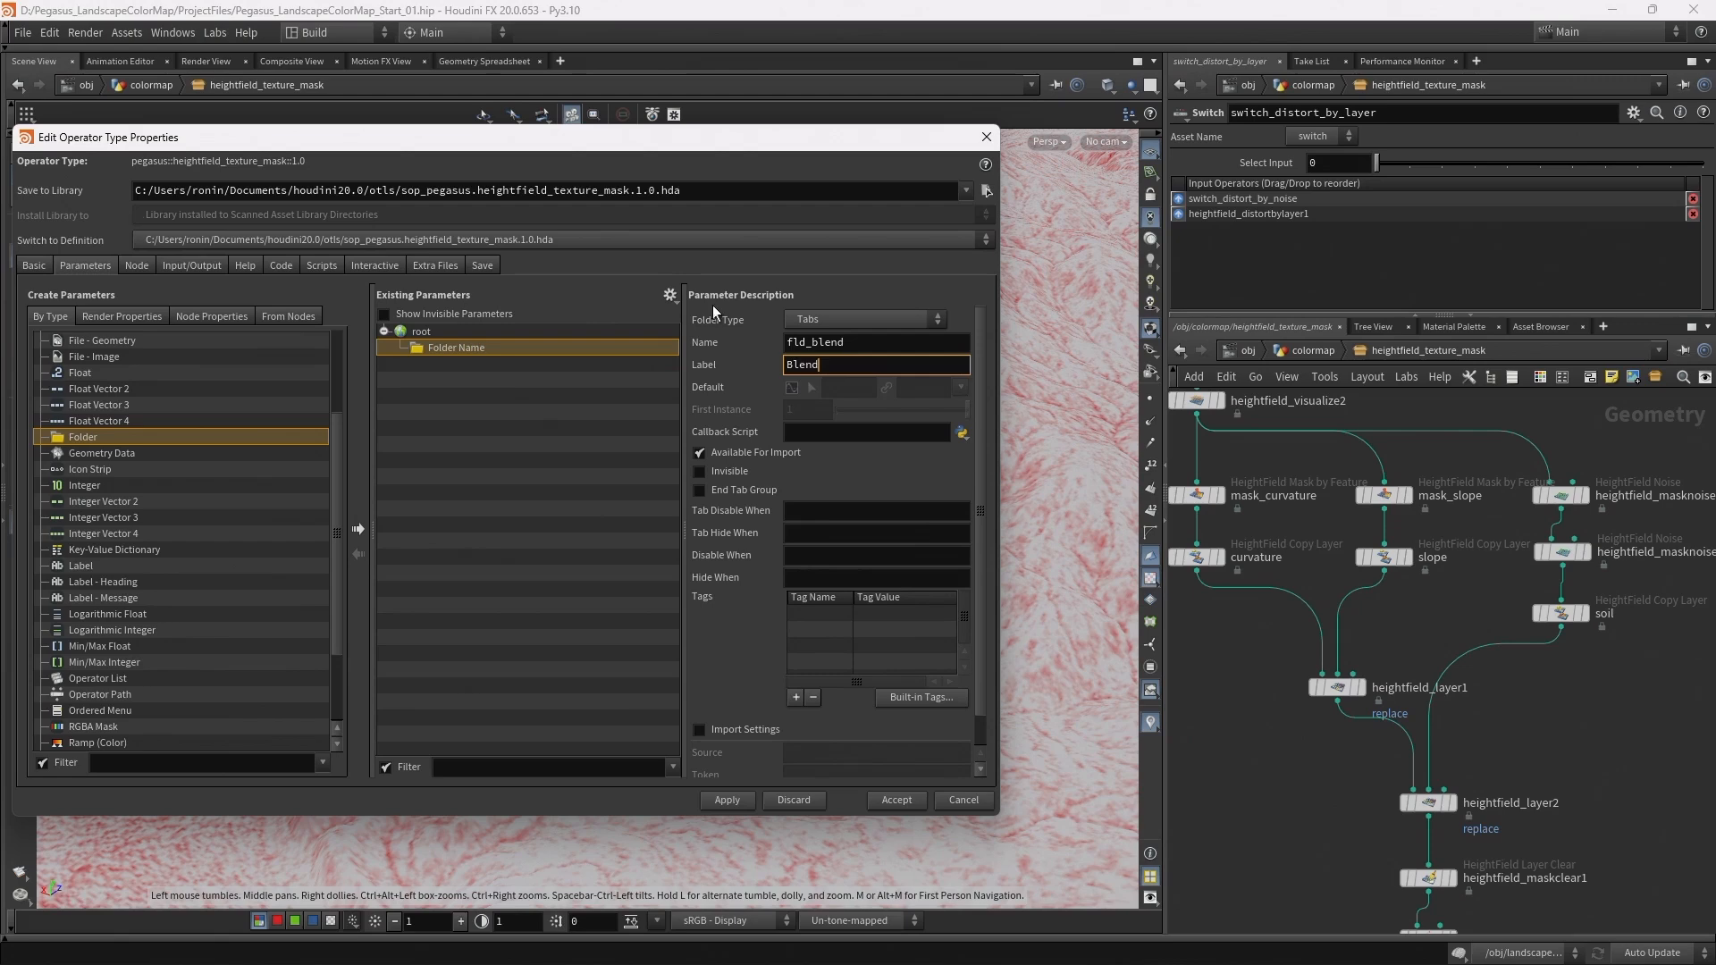
{"action": "left_click", "coordinate": [831, 314]}
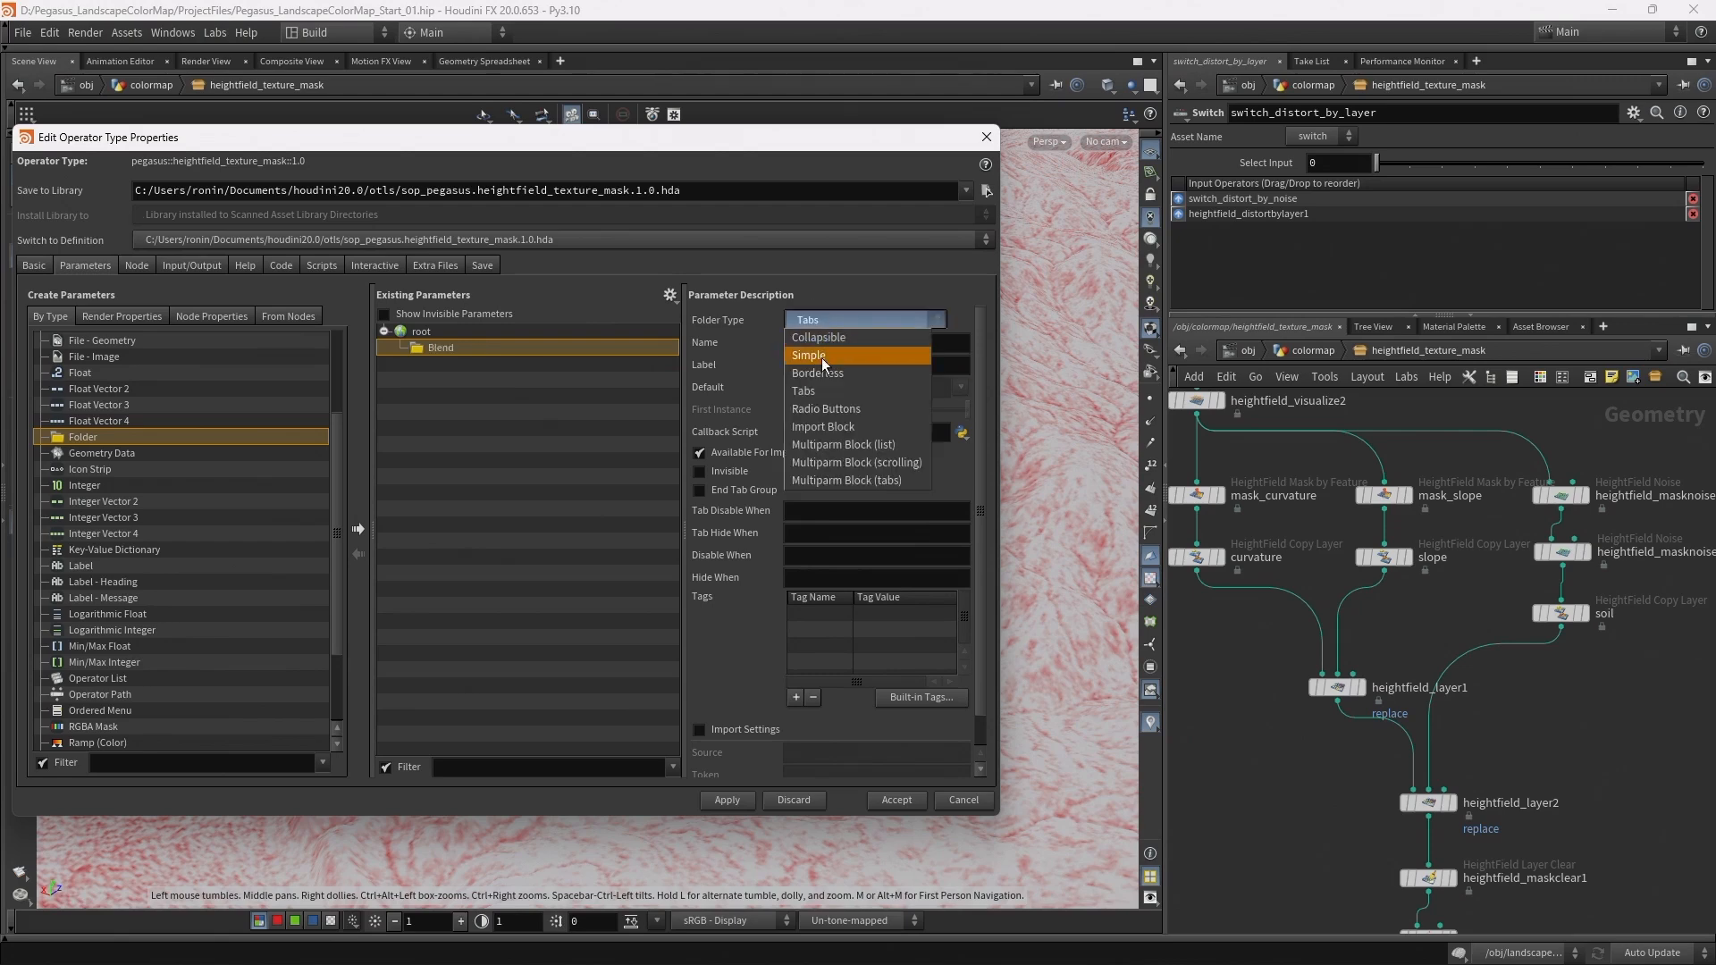
{"action": "left_click", "coordinate": [822, 357]}
Promote the three Blend parameters of heightfield_combinelayers1 into the asset's Blend folder
{"action": "middle_click_drag", "start_coordinate": [1557, 812], "coordinate": [1513, 545]}
{"action": "scroll", "coordinate": [1302, 722], "scroll_direction": "up", "scroll_amount": 3}
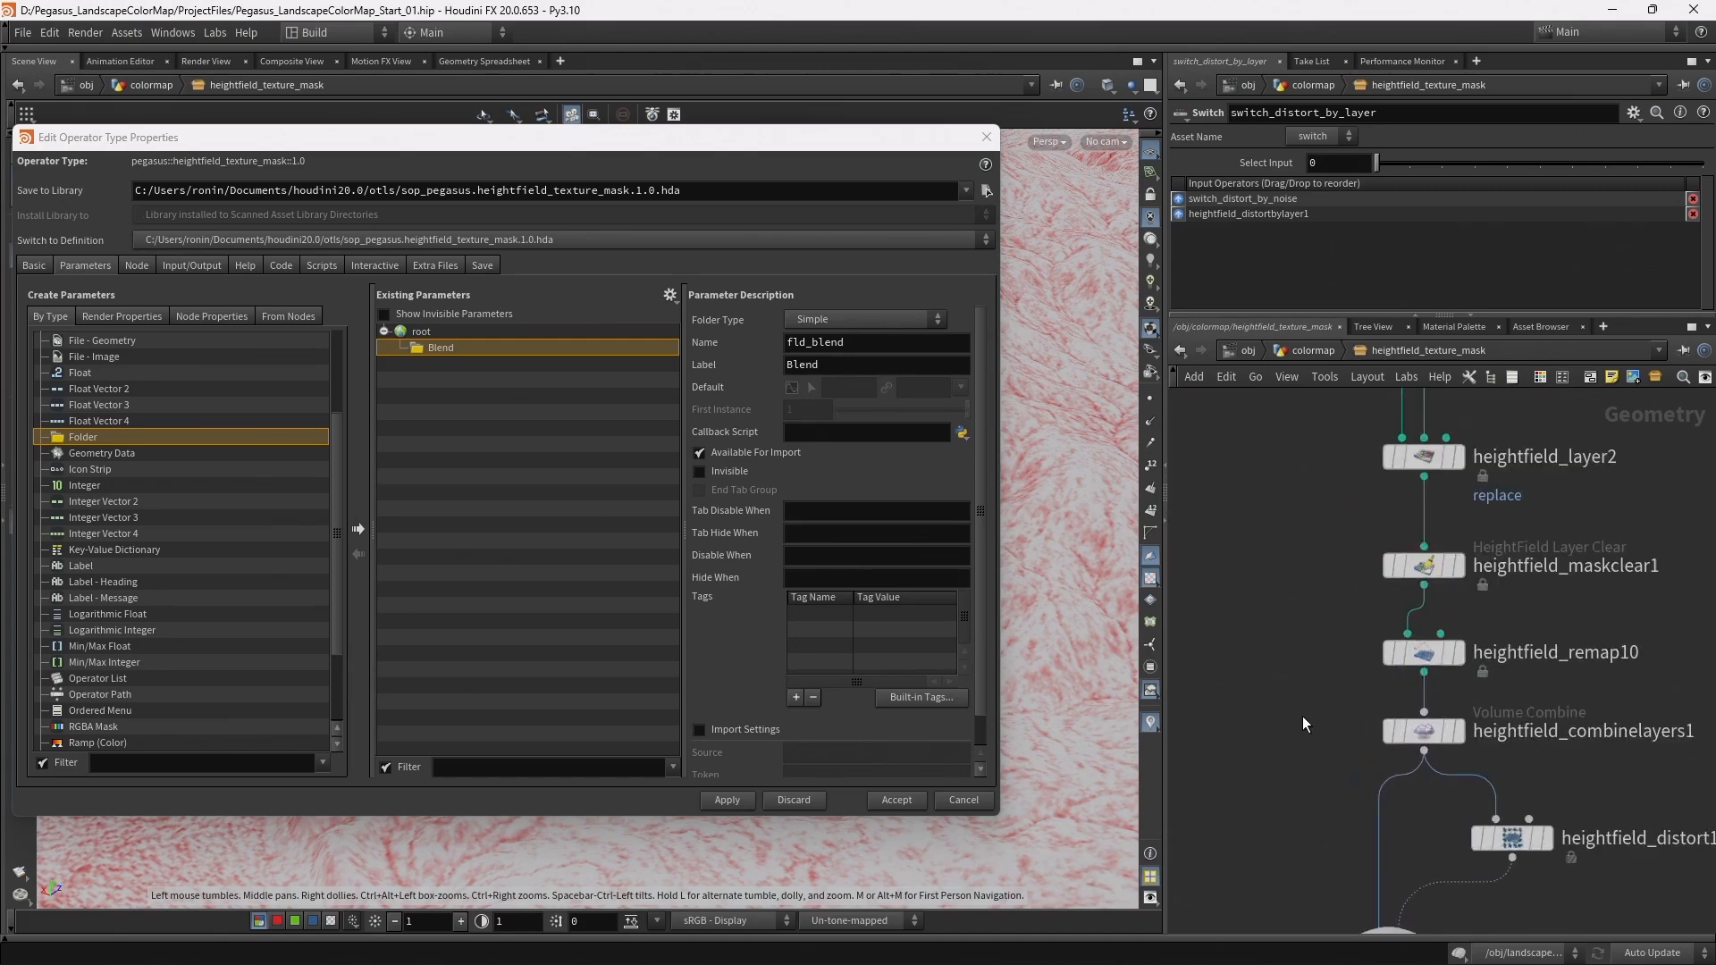
{"action": "middle_click_drag", "start_coordinate": [1302, 722], "coordinate": [1208, 593]}
{"action": "left_click", "coordinate": [1348, 640]}
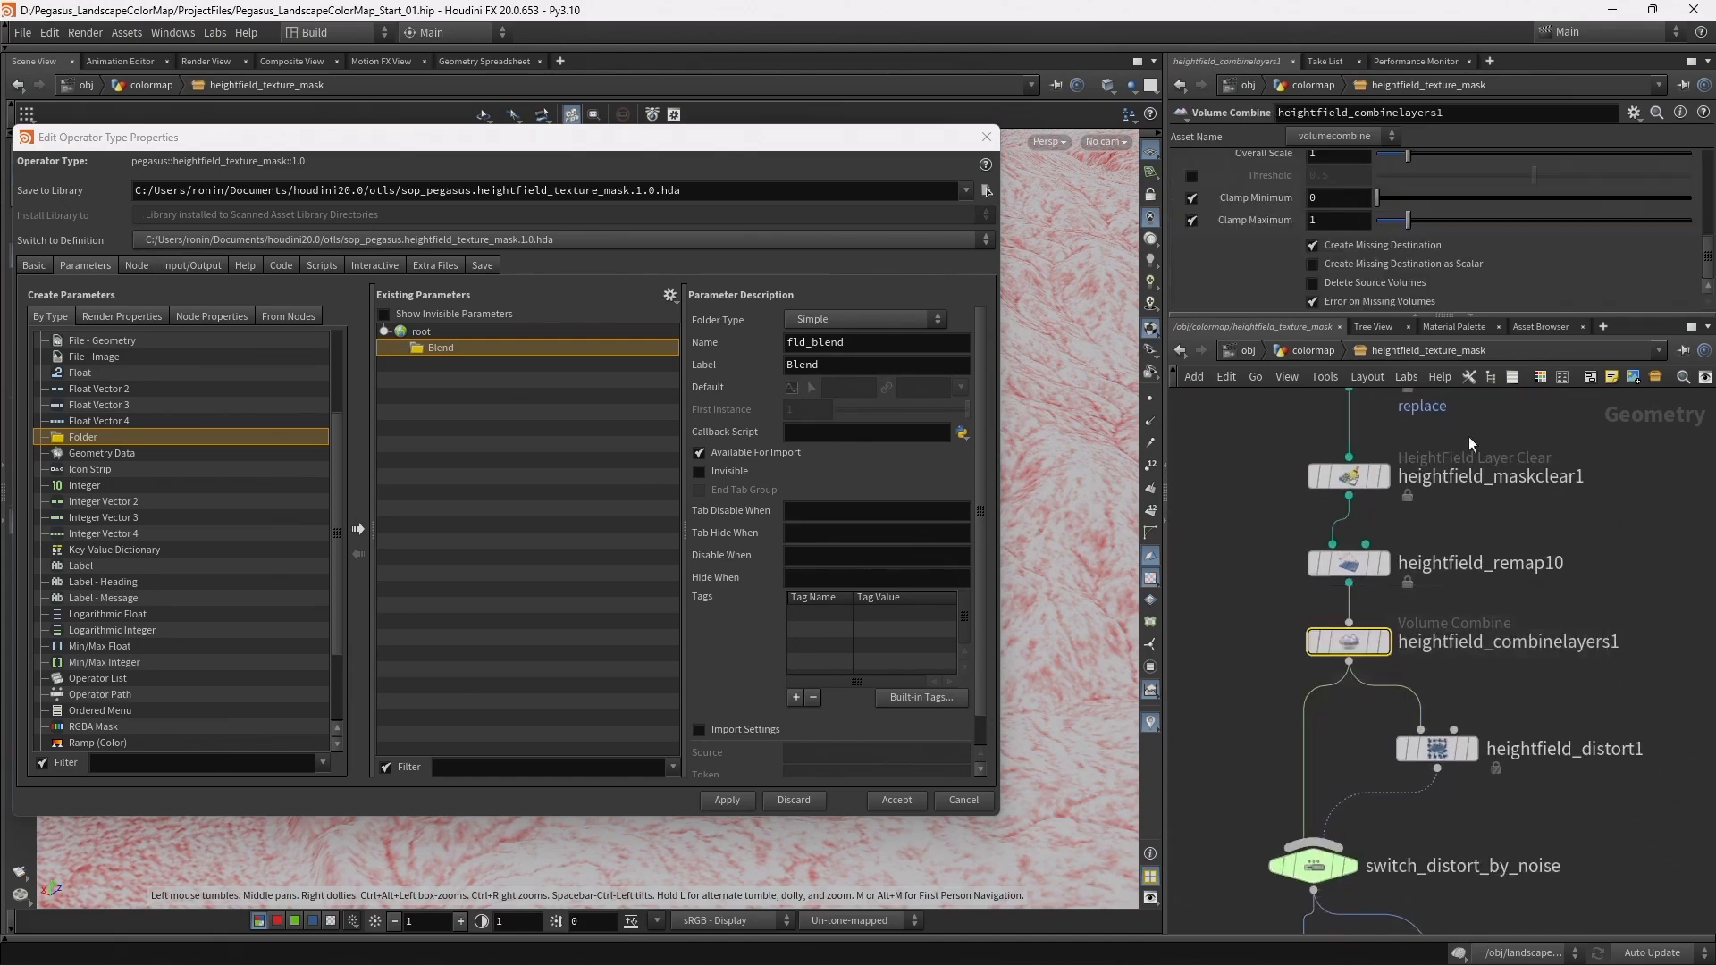
{"action": "left_click_drag", "start_coordinate": [1587, 317], "coordinate": [1586, 666]}
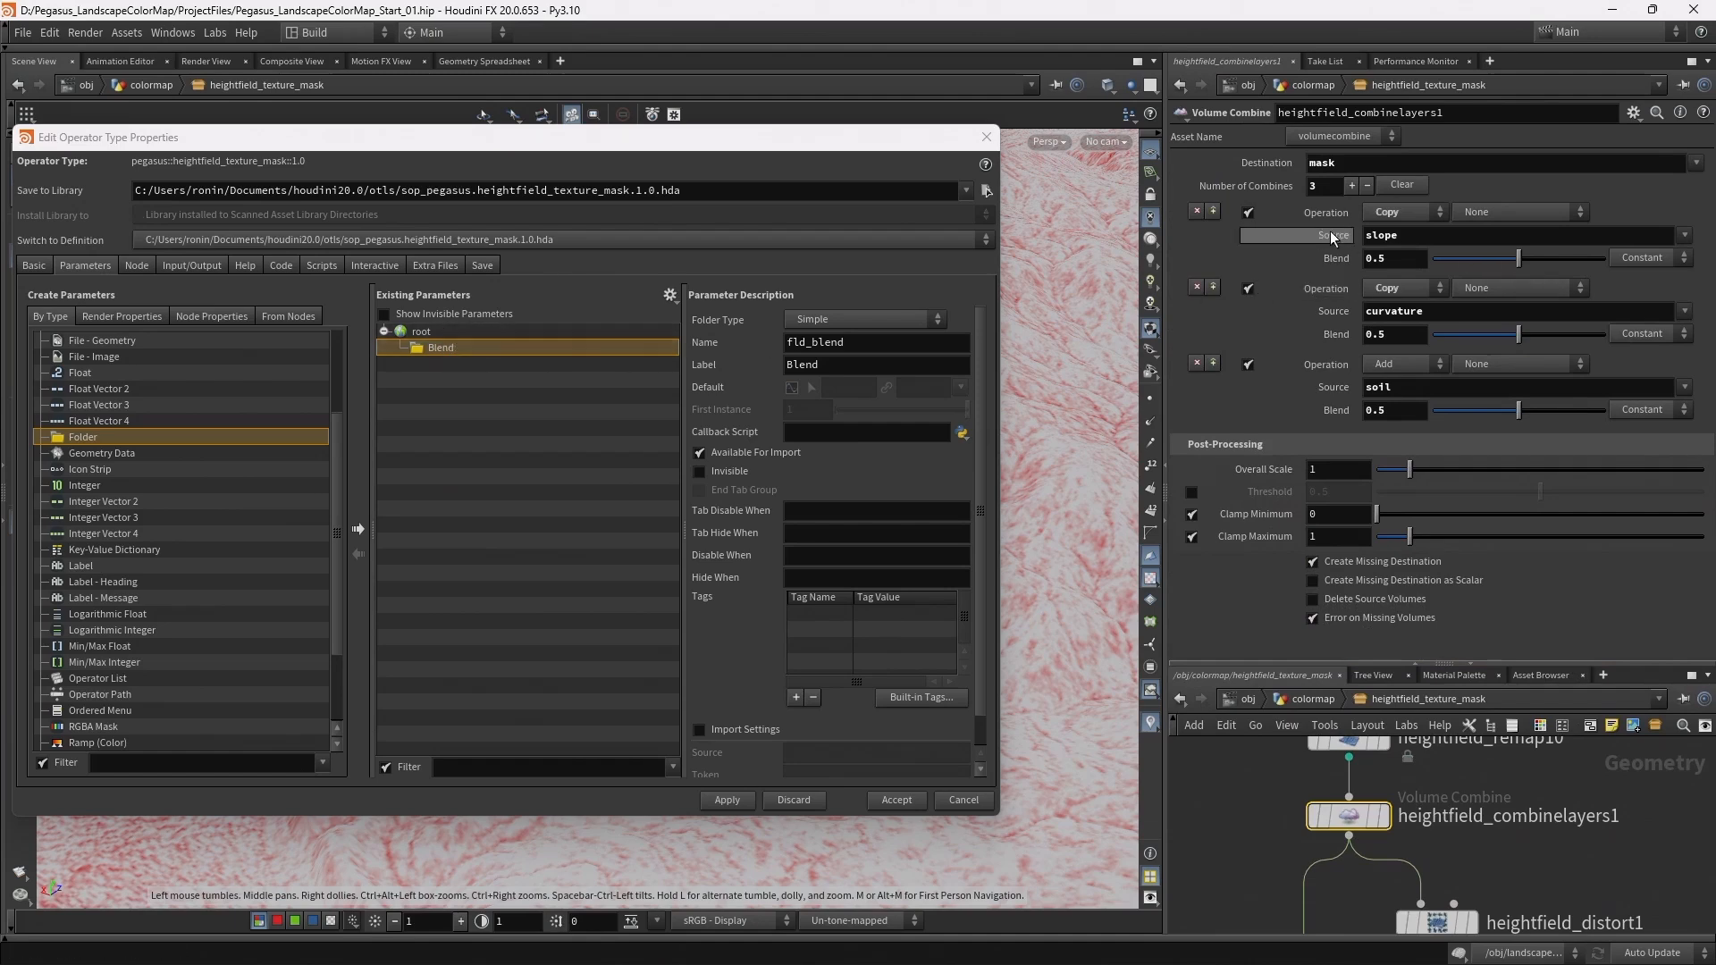
{"action": "left_click_drag", "start_coordinate": [653, 341], "coordinate": [472, 353]}
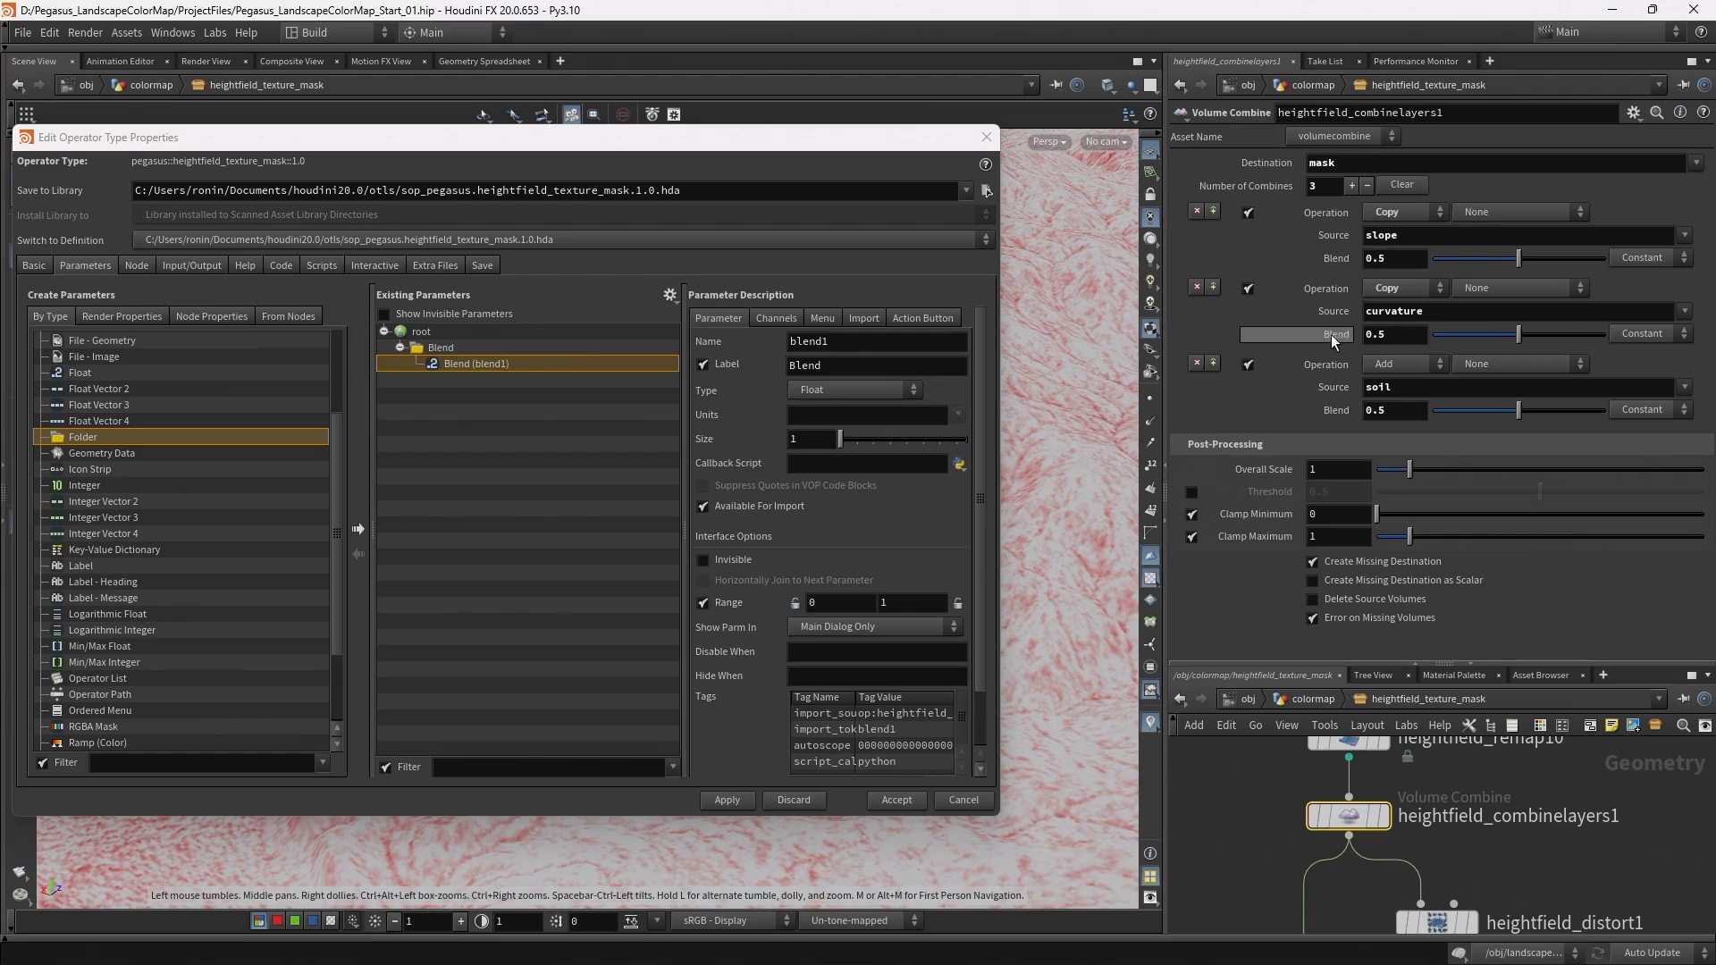
{"action": "left_click_drag", "start_coordinate": [1330, 336], "coordinate": [442, 351]}
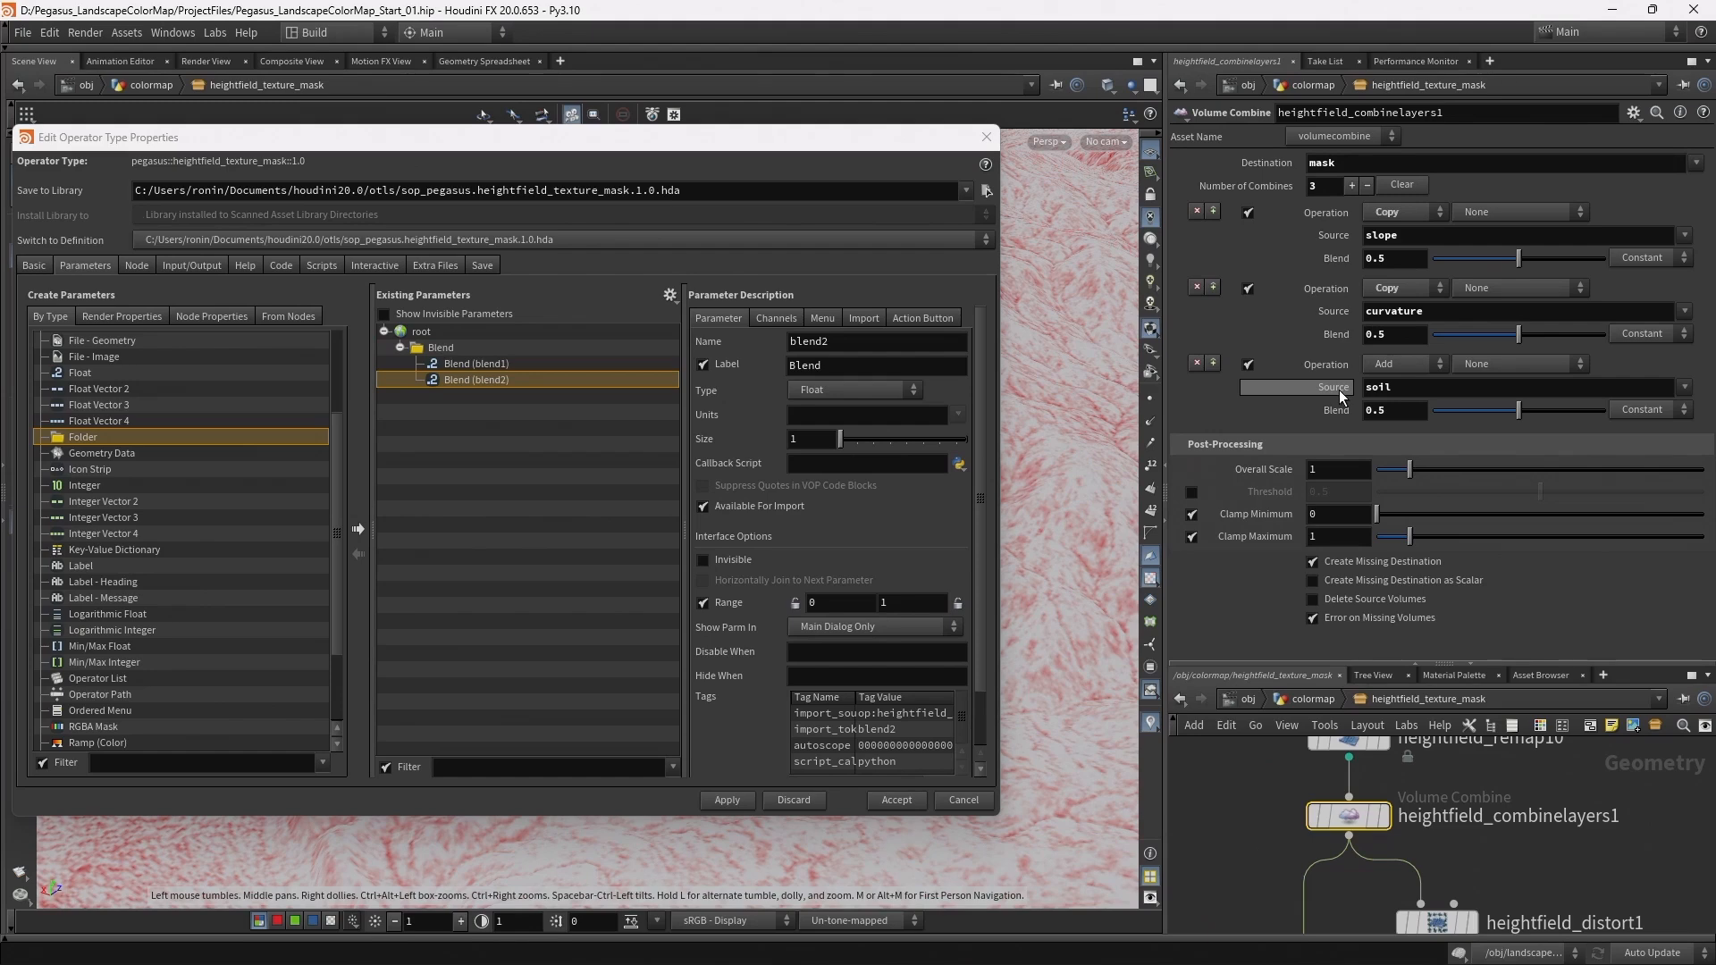
{"action": "left_click_drag", "start_coordinate": [1258, 439], "coordinate": [475, 362]}
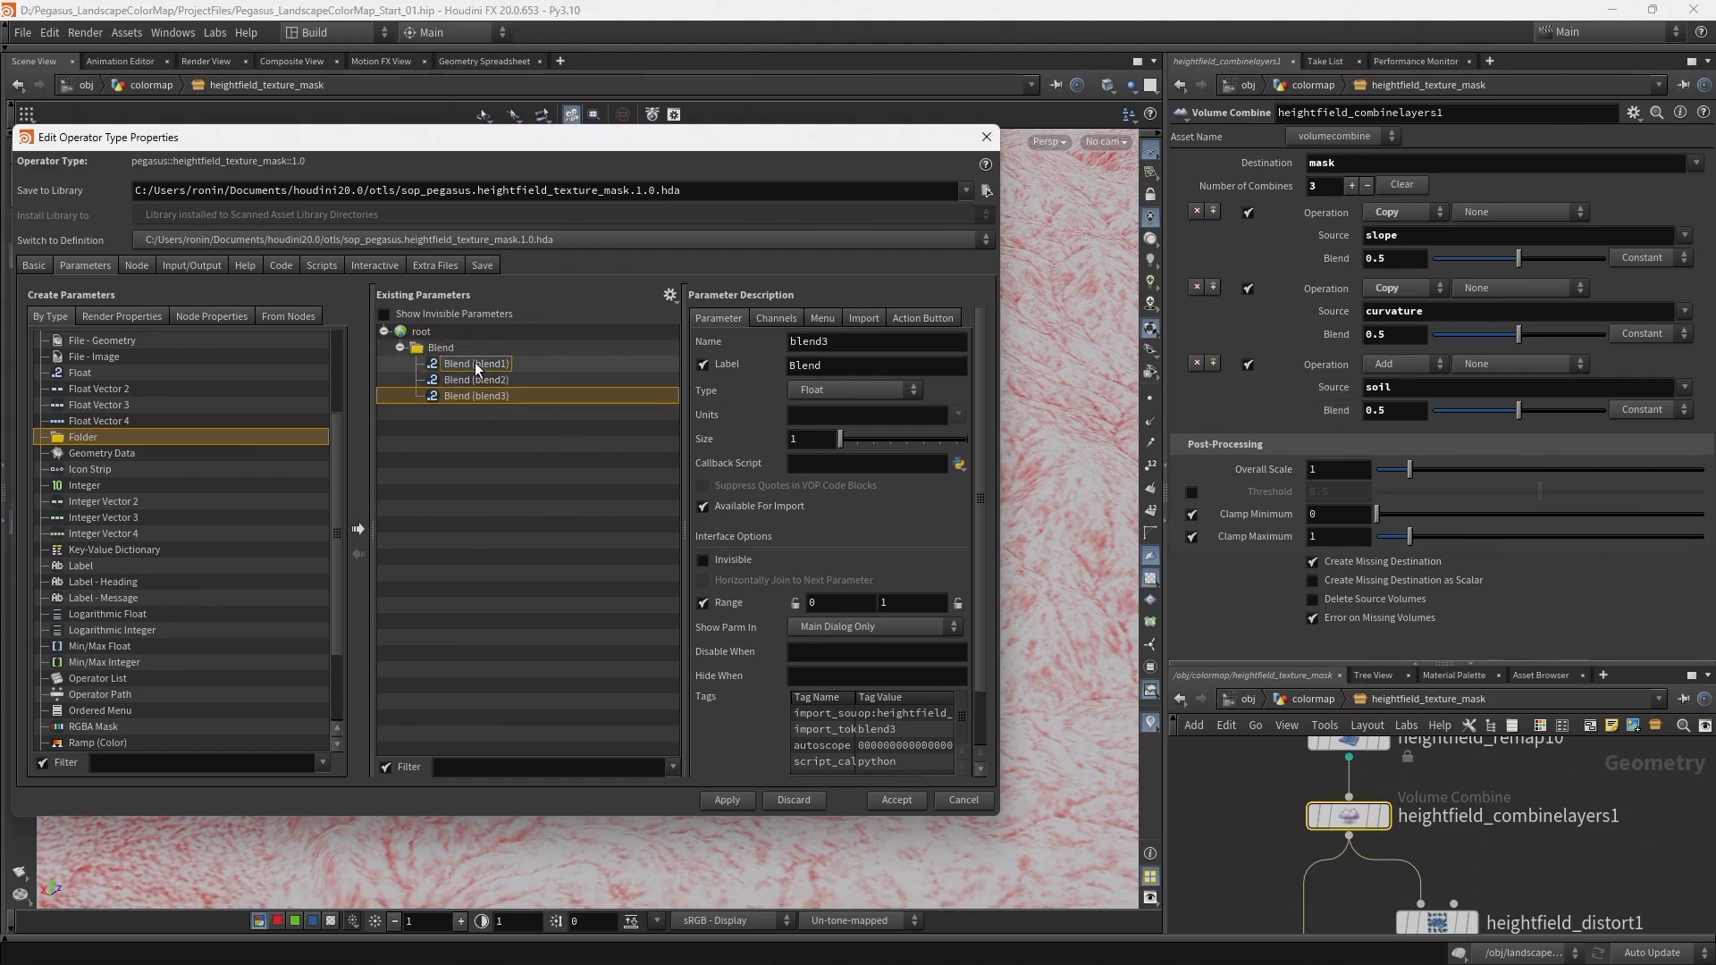
Rename the first promoted blend parameter to slope and label it Slope
{"action": "left_click", "coordinate": [475, 362]}
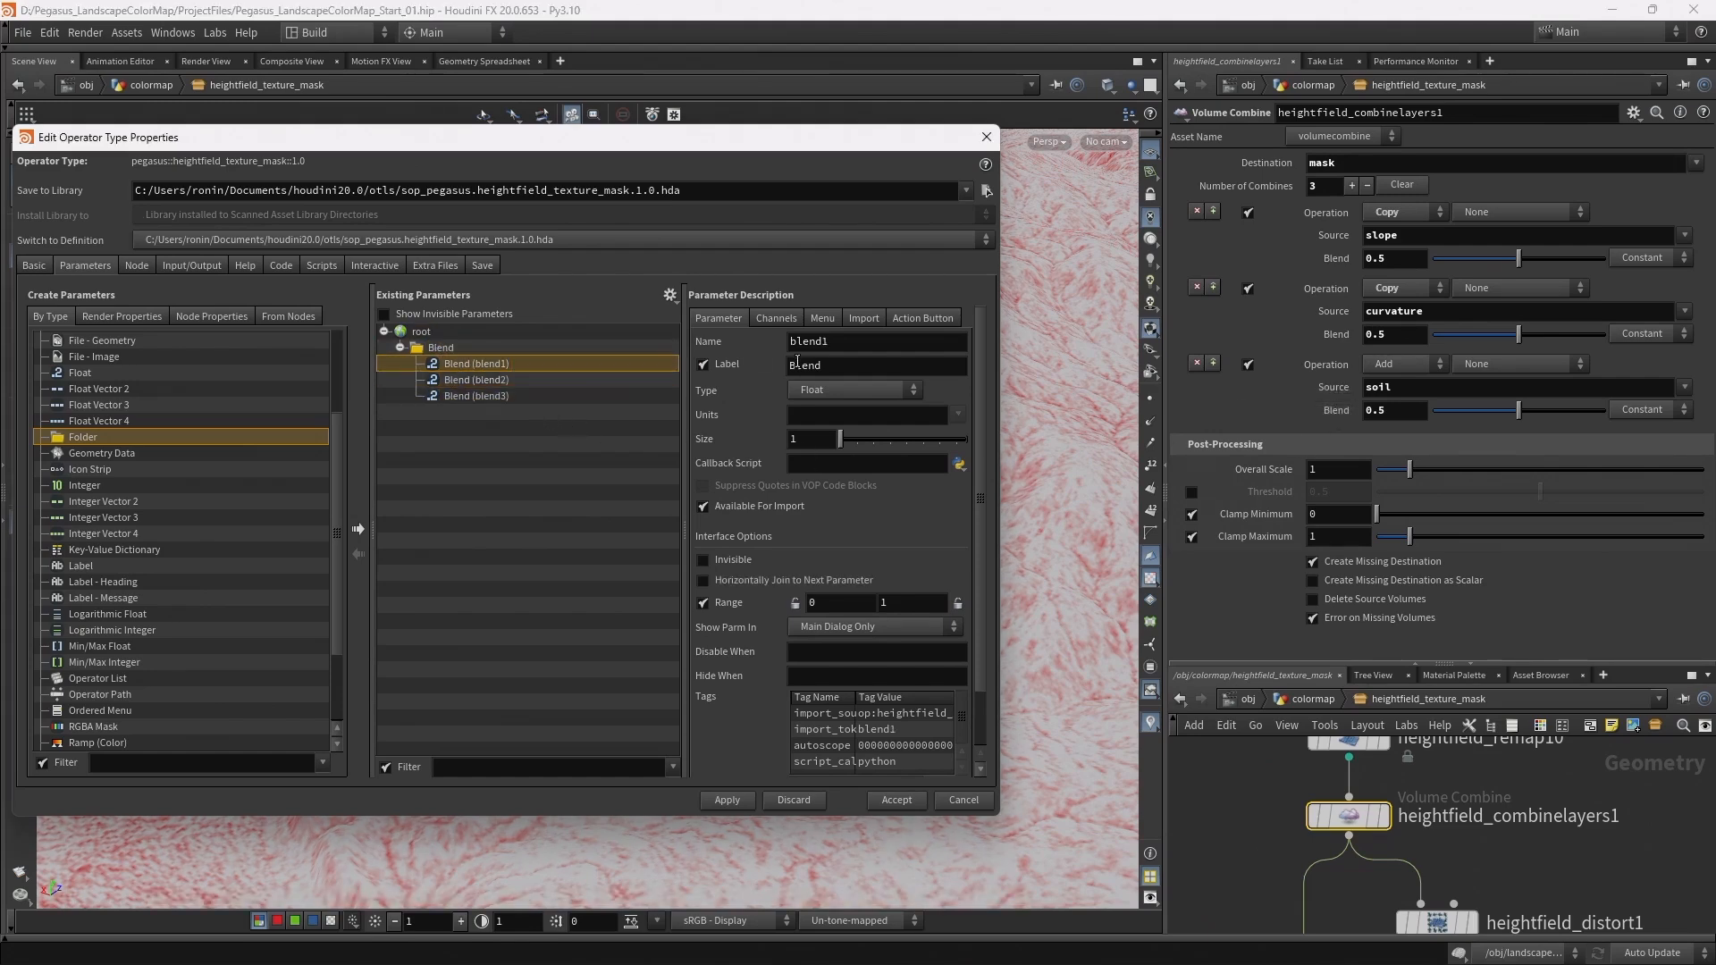
{"action": "double_click", "coordinate": [868, 340]}
{"action": "type", "text": "slo"}
{"action": "key", "text": "Tab"}
{"action": "type", "text": "Slop"}
Rename the second promoted blend parameter to curvature and label it Curvature
{"action": "left_click", "coordinate": [476, 380]}
{"action": "double_click", "coordinate": [862, 345]}
{"action": "type", "text": "ciu"}
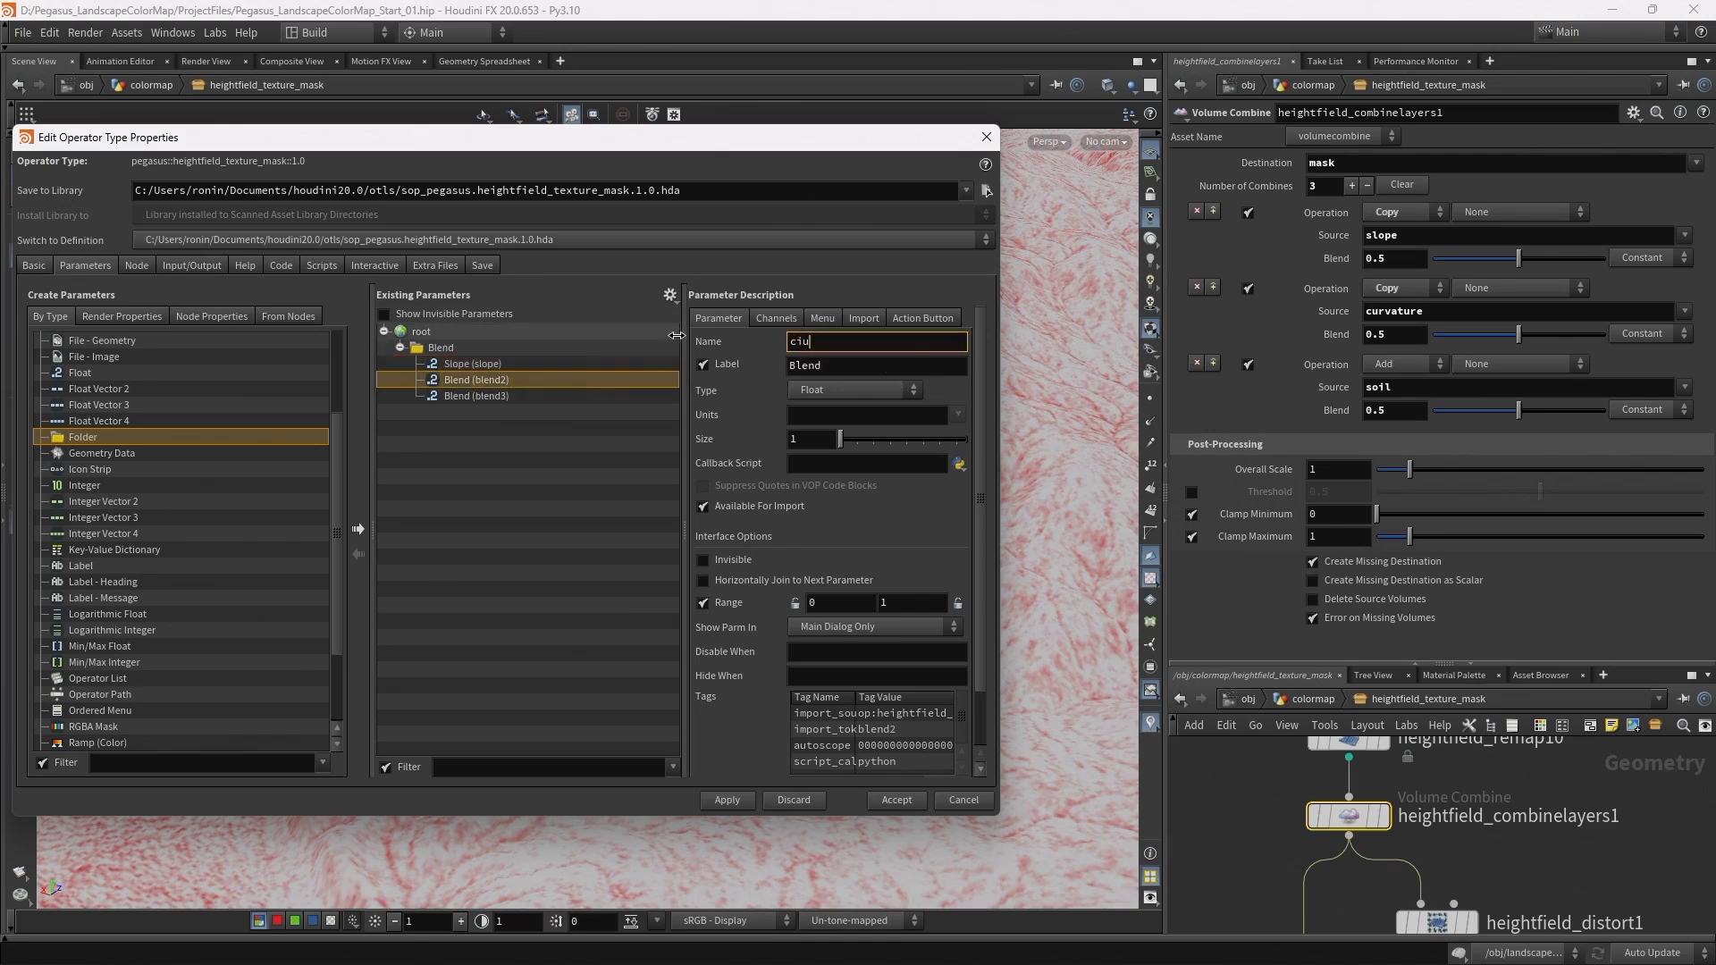
{"action": "type", "text": "vature"}
{"action": "key", "text": "Tab"}
{"action": "type", "text": "Curvature"}
{"action": "key", "text": "Return"}
Rename the third promoted blend parameter to soil and label it Soil
{"action": "left_click", "coordinate": [501, 395]}
{"action": "double_click", "coordinate": [885, 344]}
{"action": "type", "text": "soil"}
{"action": "key", "text": "Tab"}
{"action": "type", "text": "Soil"}
{"action": "key", "text": "Return"}
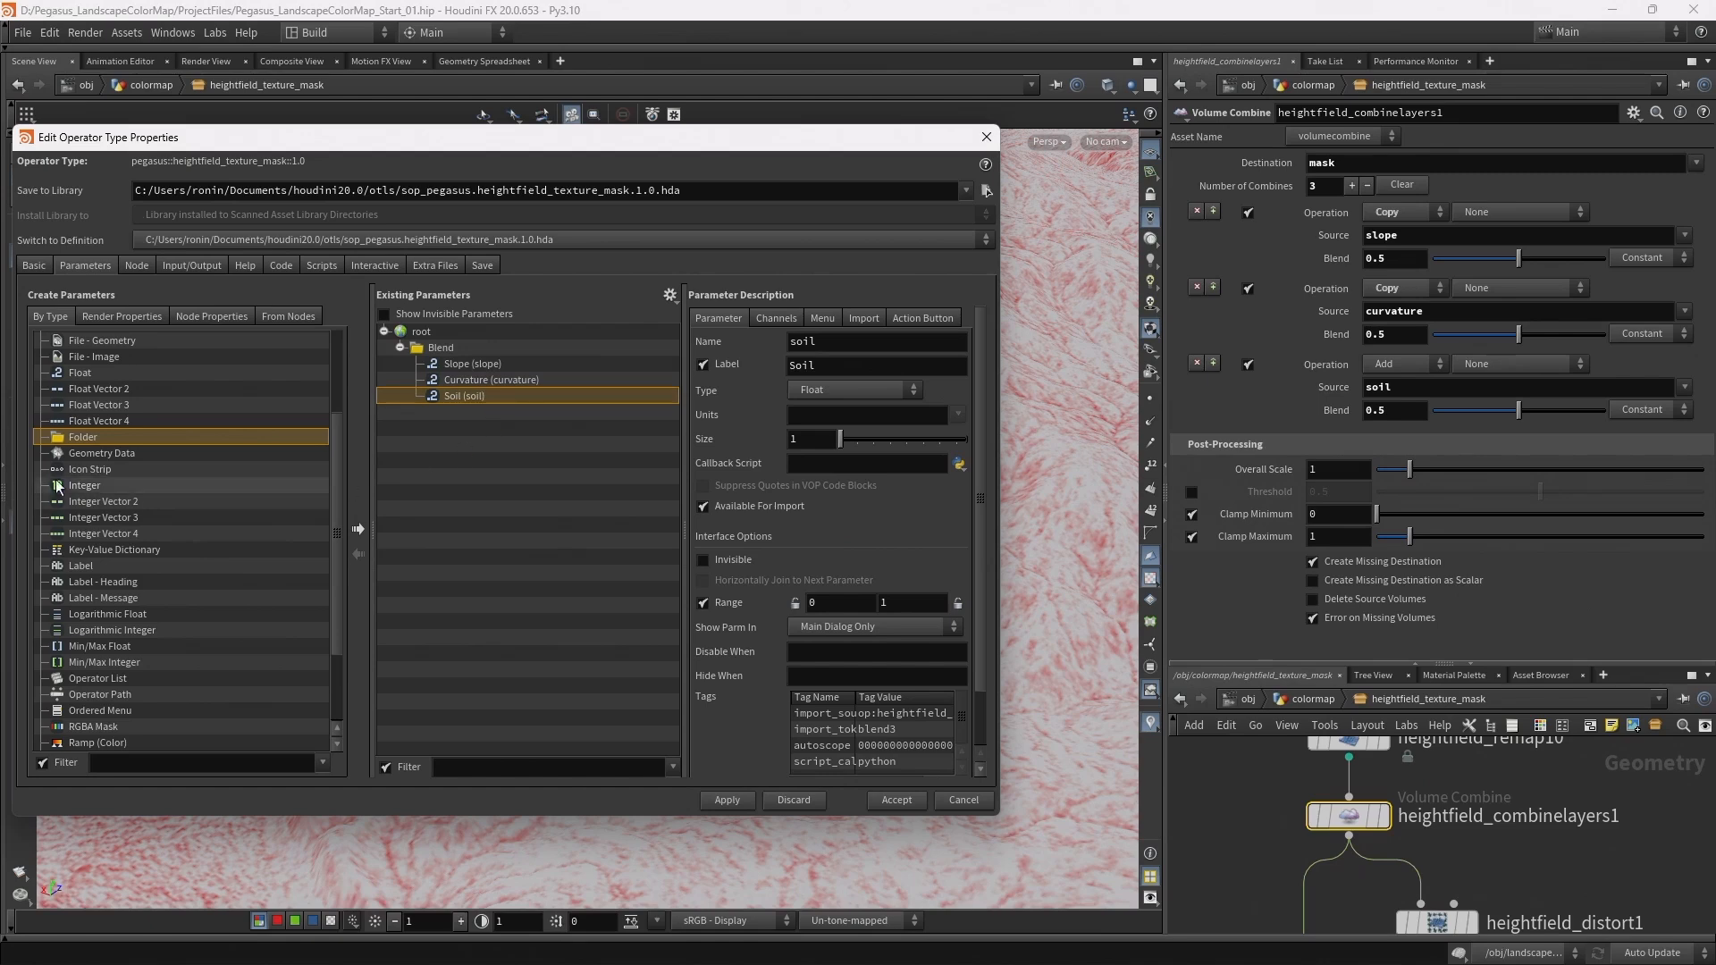
Add a spacer after Soil in the Blend folder and promote the Overall Scale parameter of heightfield_combinelayers1 below it
{"action": "scroll", "coordinate": [107, 625], "scroll_direction": "down", "scroll_amount": 3}
{"action": "left_click_drag", "start_coordinate": [131, 674], "coordinate": [487, 409]}
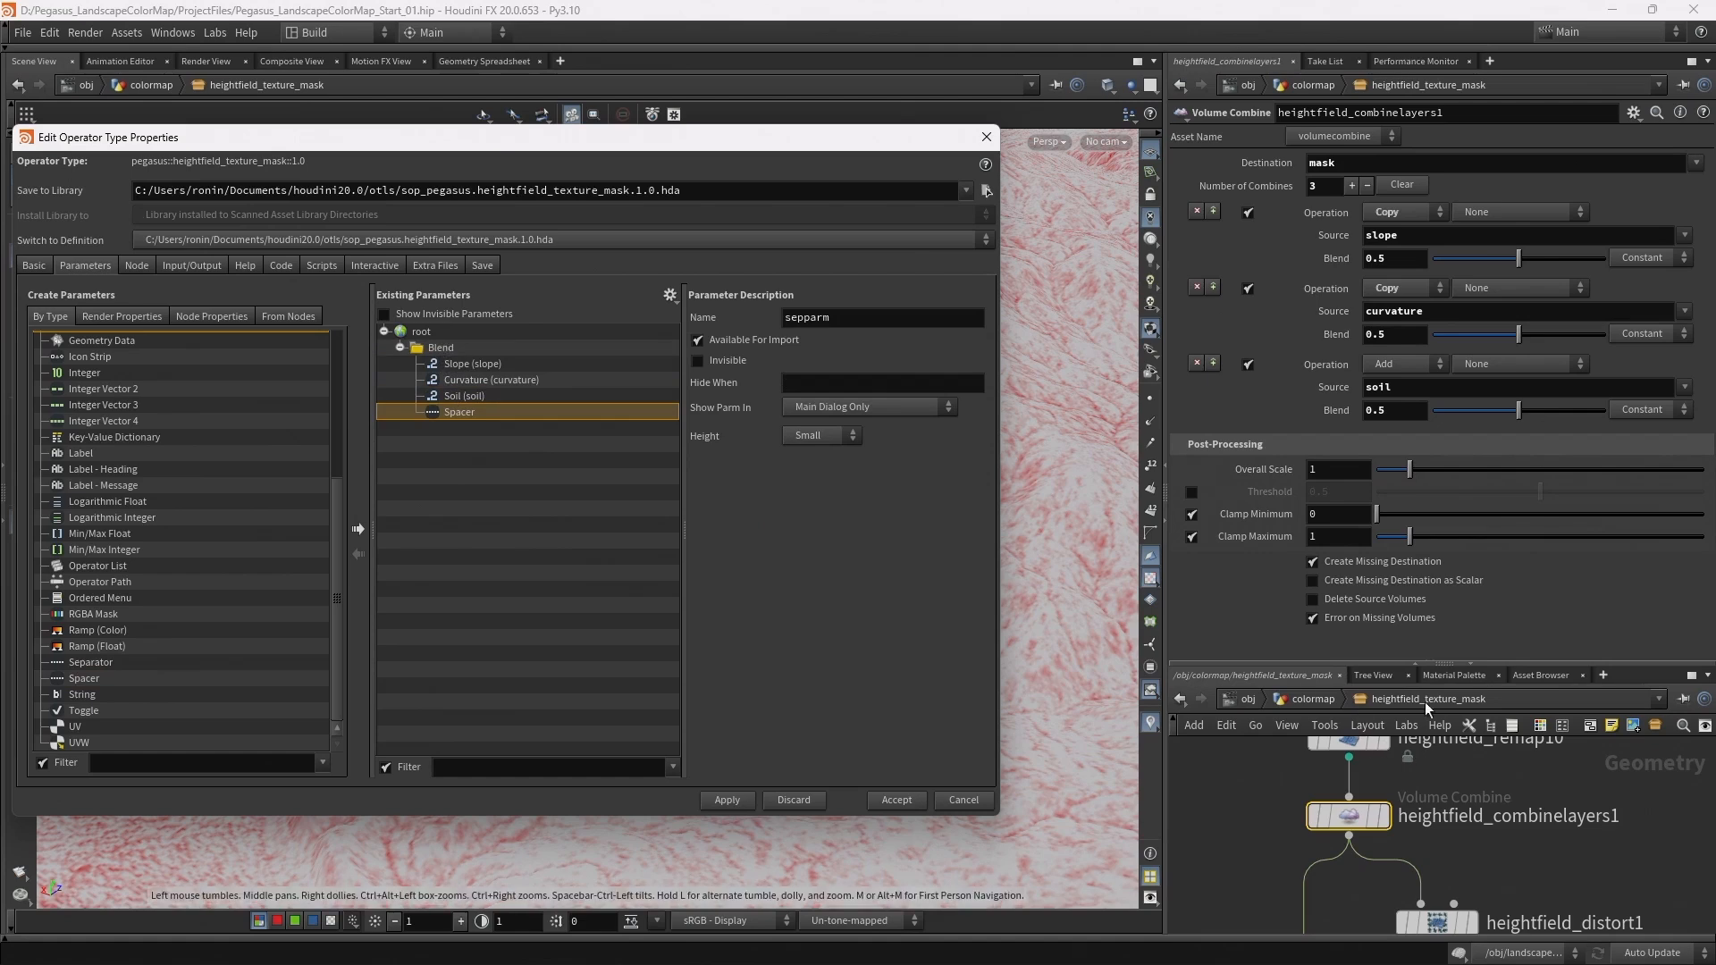
{"action": "left_click_drag", "start_coordinate": [816, 452], "coordinate": [469, 346]}
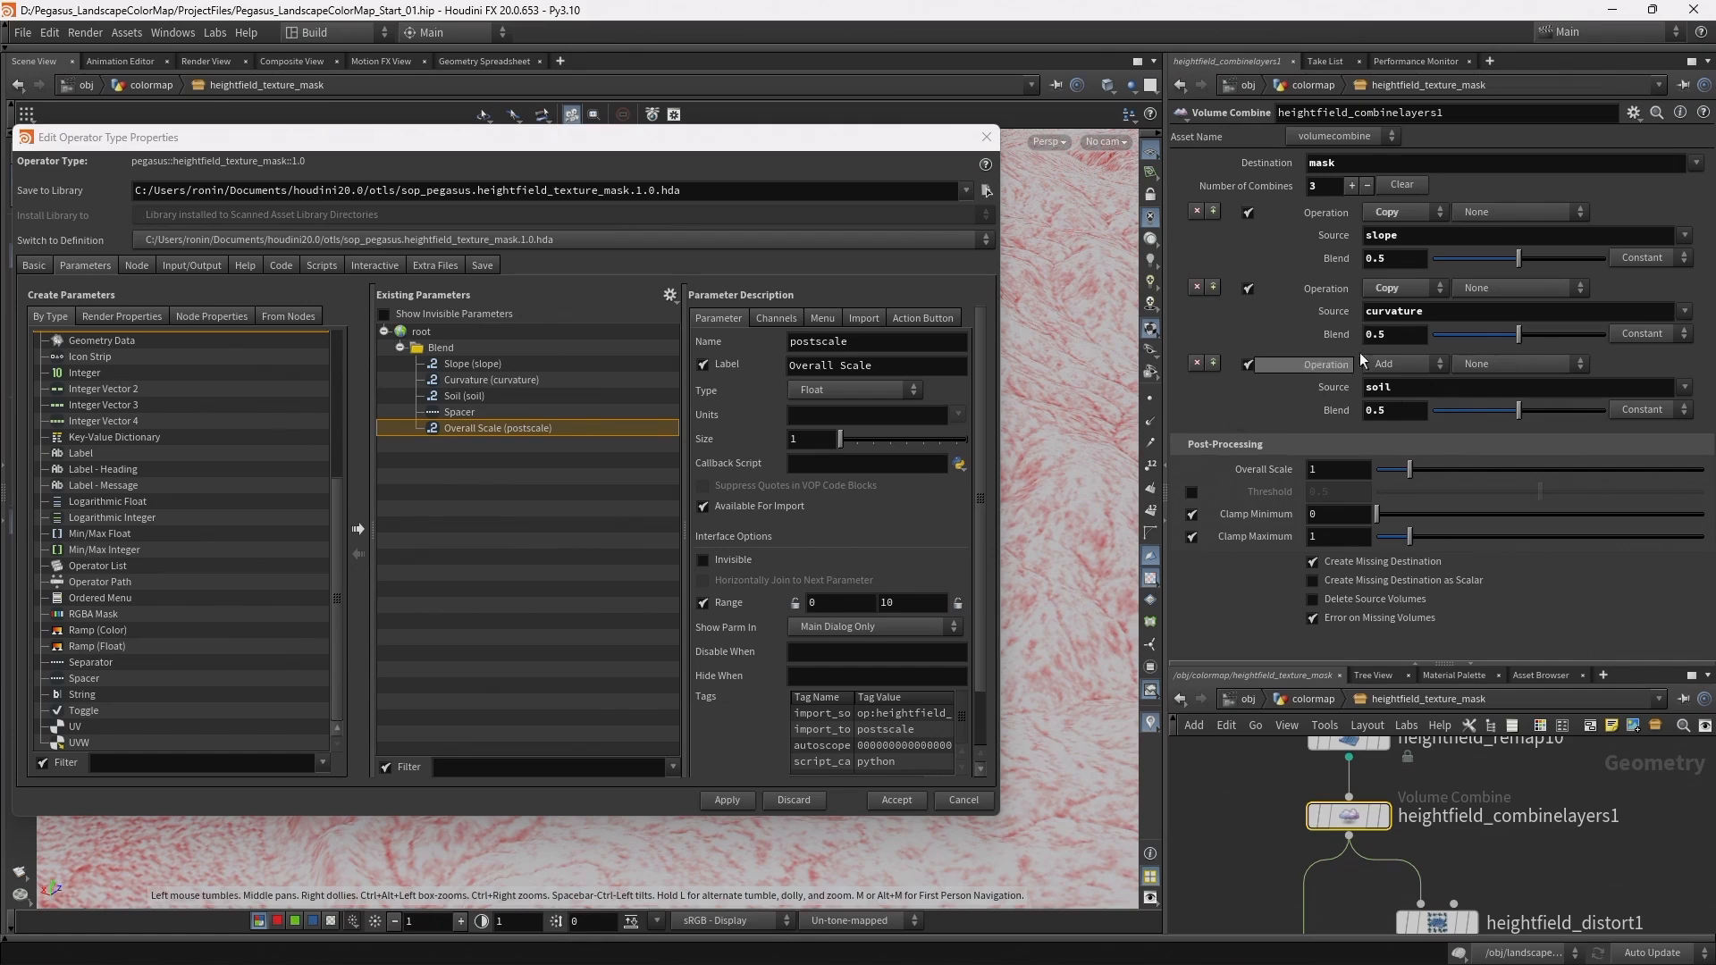
Add a new folder below the Blend folder at root level and set its folder type to Simple
{"action": "left_click_drag", "start_coordinate": [1622, 663], "coordinate": [1596, 435]}
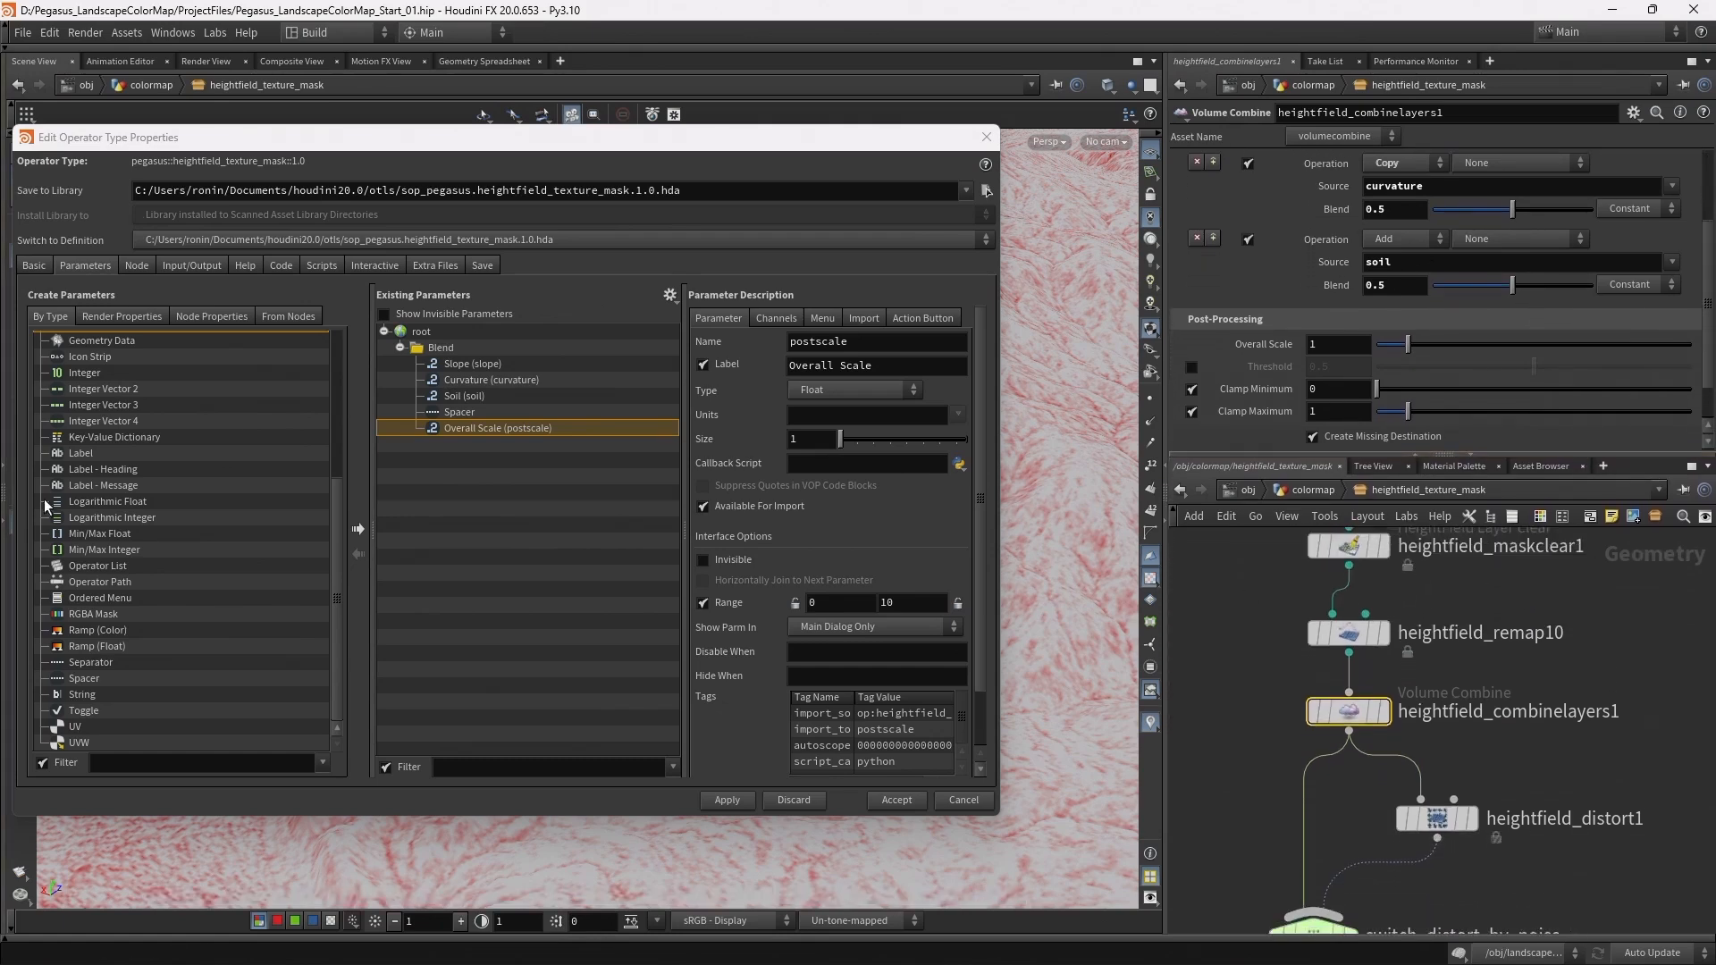
{"action": "scroll", "coordinate": [175, 610], "scroll_direction": "up", "scroll_amount": 5}
{"action": "left_click", "coordinate": [89, 580]}
{"action": "left_click_drag", "start_coordinate": [334, 408], "coordinate": [422, 332]}
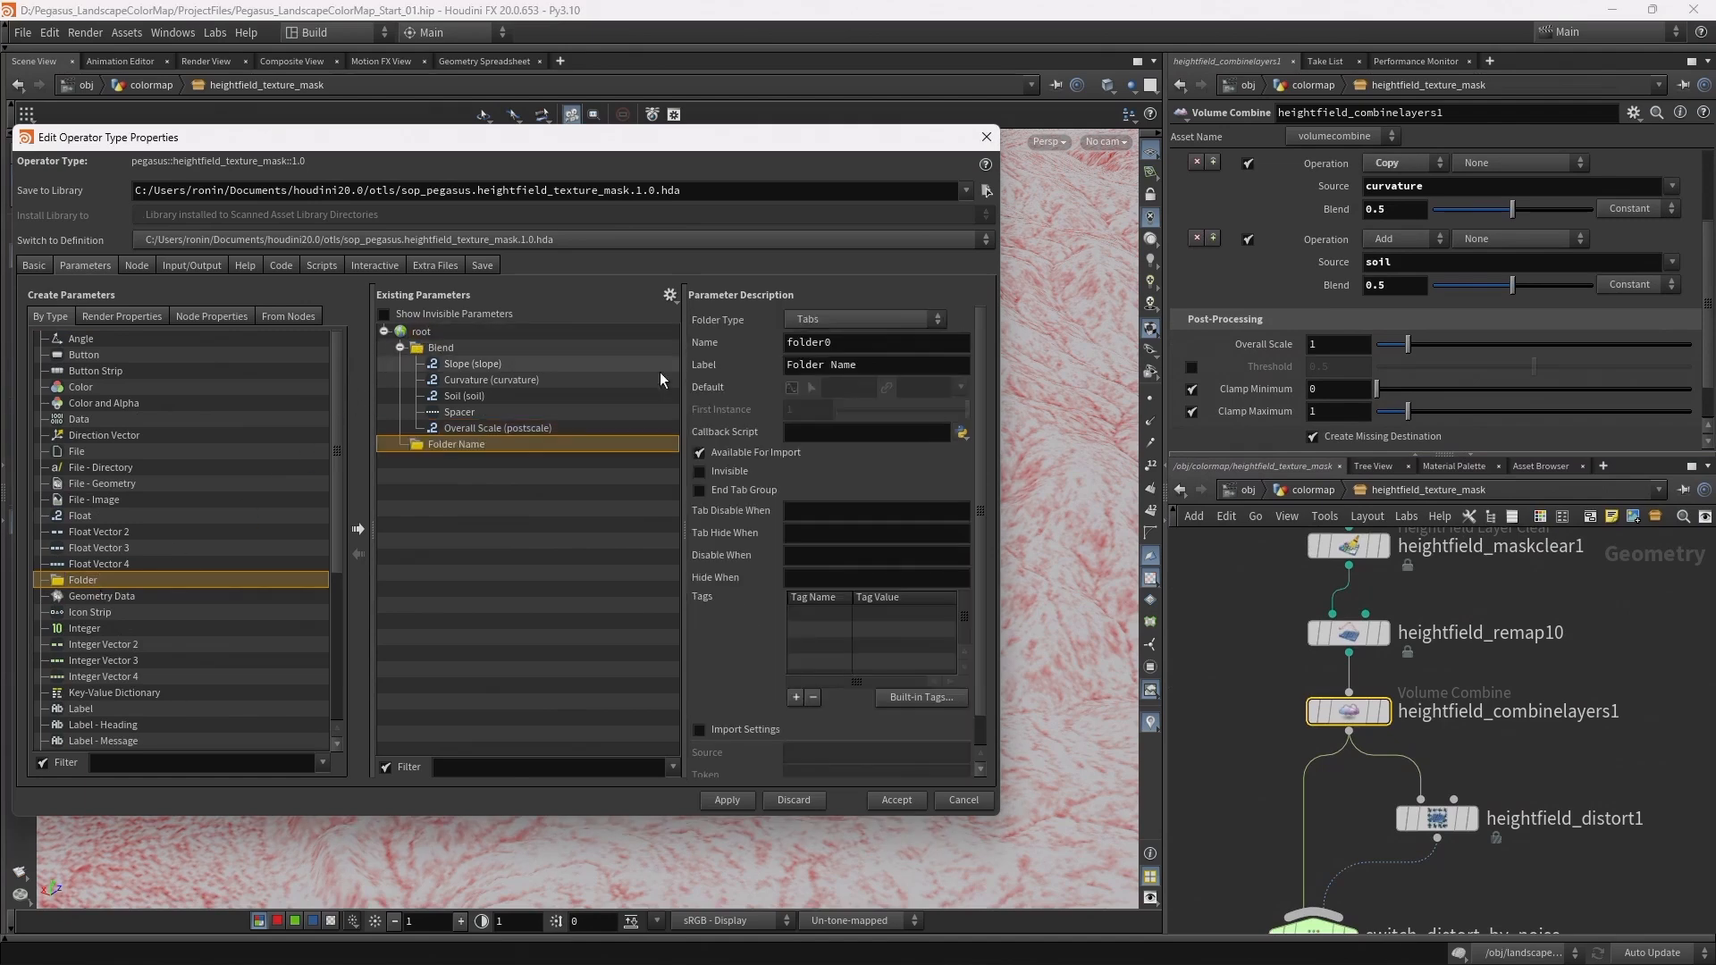
{"action": "left_click", "coordinate": [865, 320]}
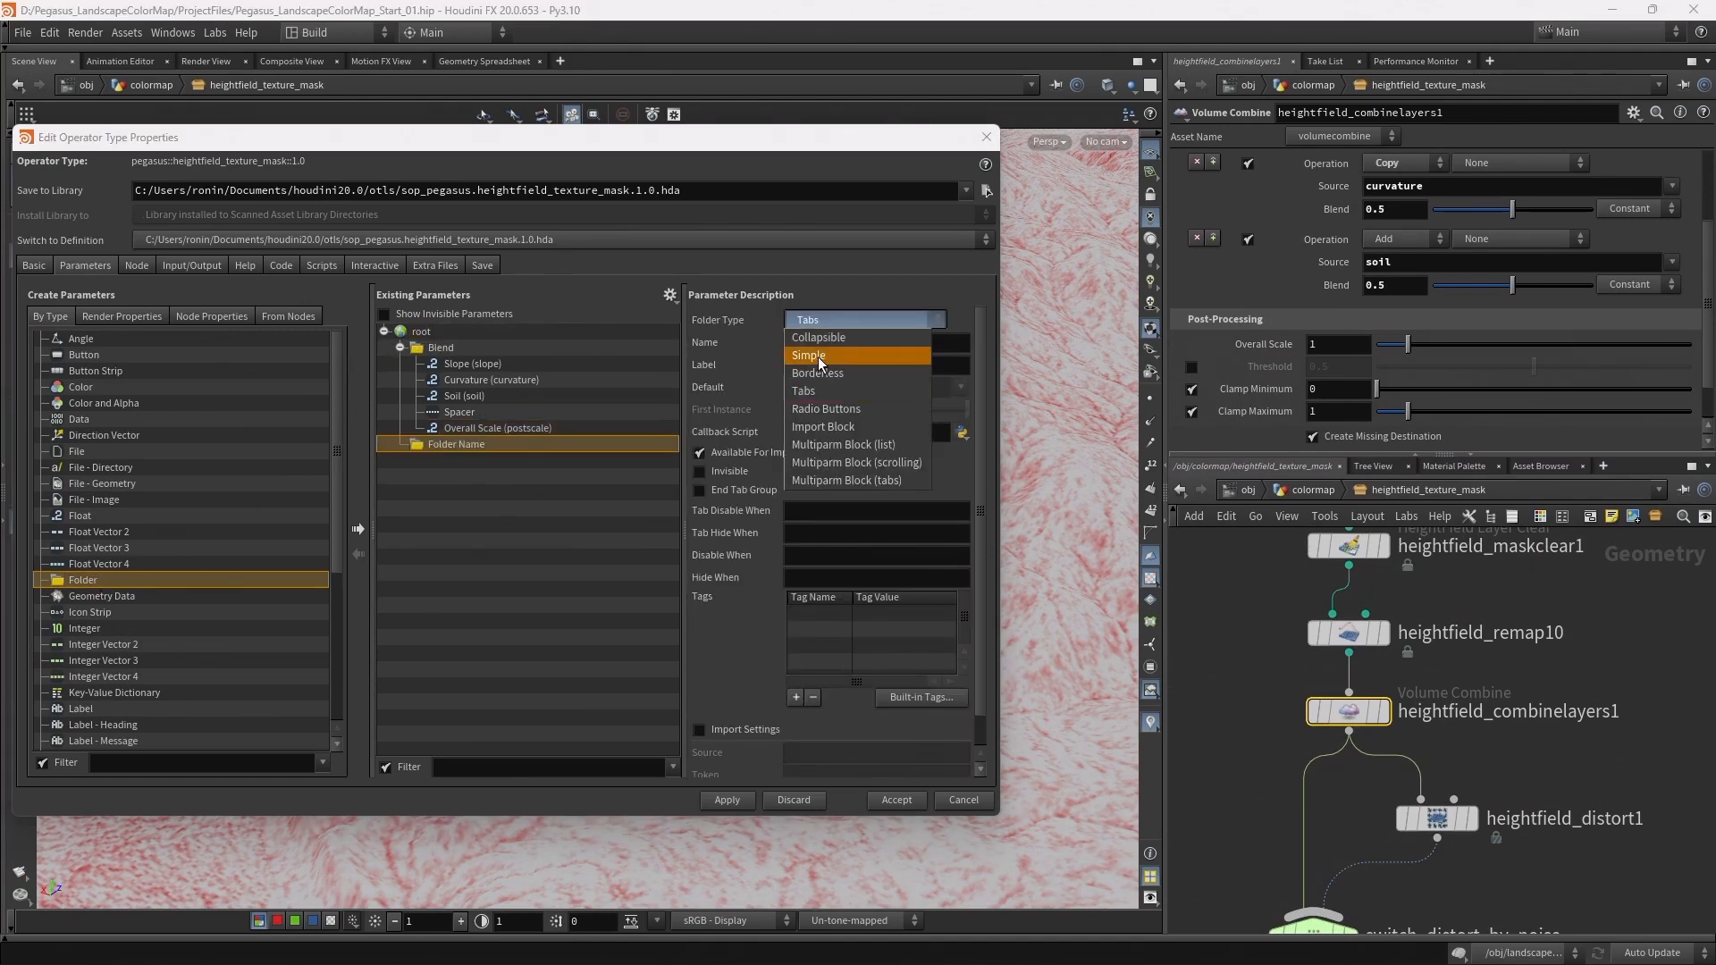
{"action": "left_click", "coordinate": [818, 355]}
Name the new Simple folder fld_effects and label it Effects
{"action": "double_click", "coordinate": [863, 343]}
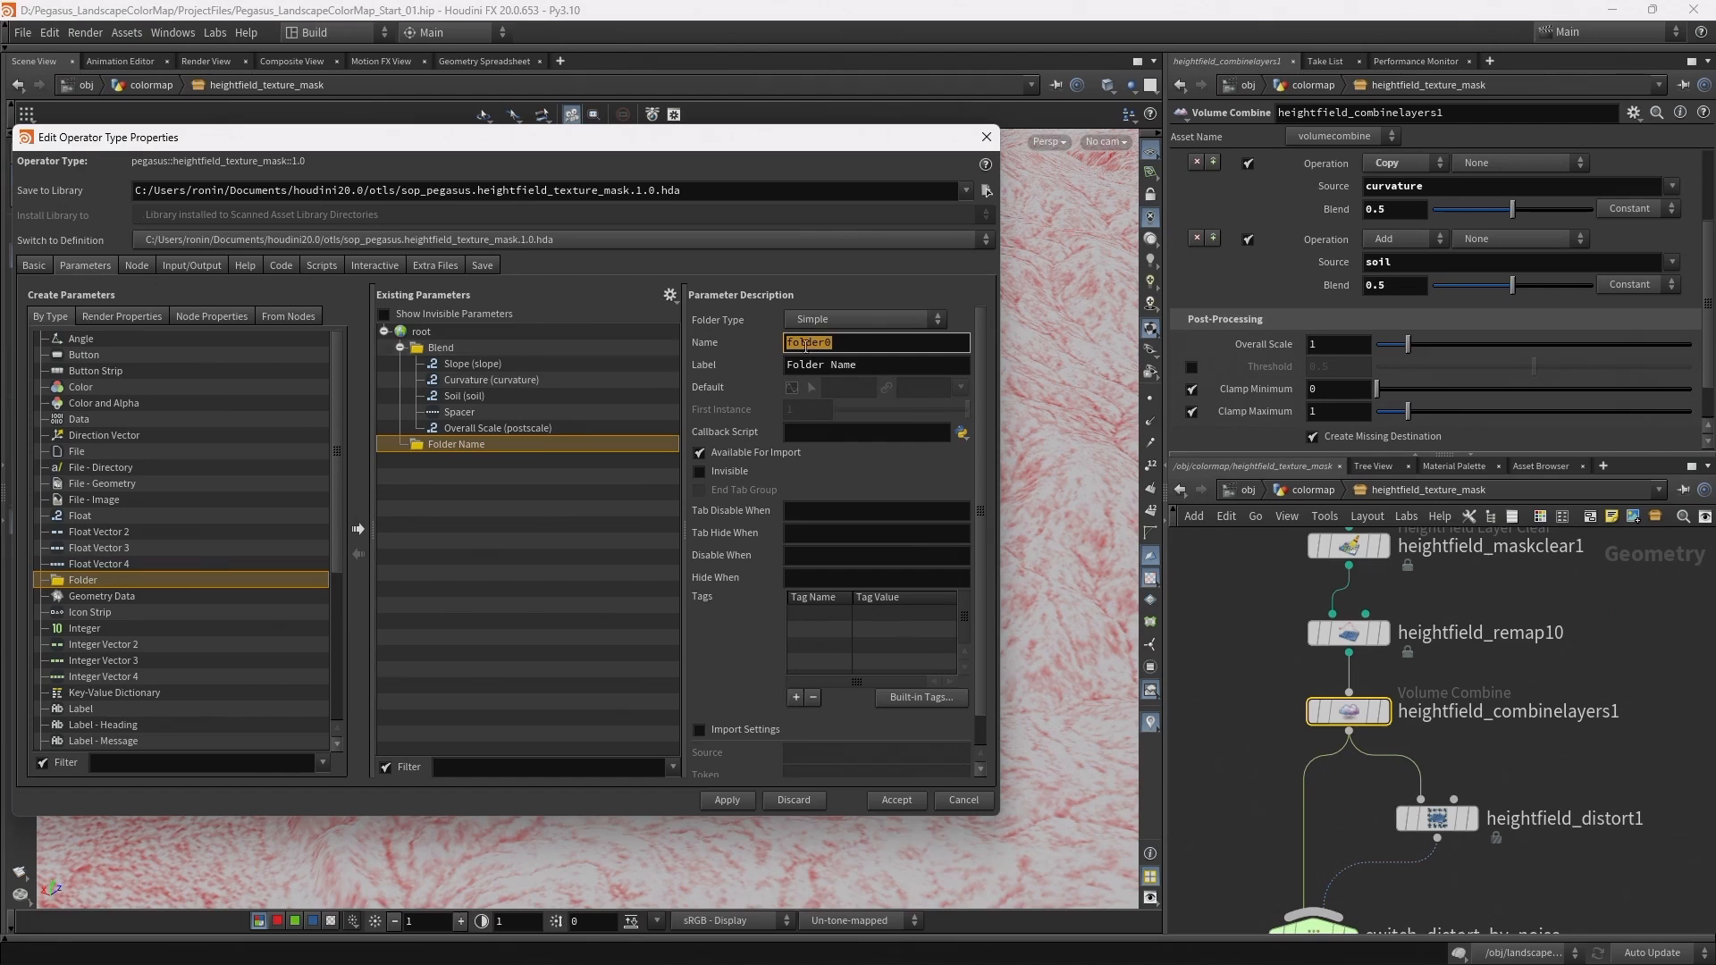
{"action": "type", "text": "f"}
{"action": "key", "text": "Tab"}
{"action": "type", "text": "Effects"}
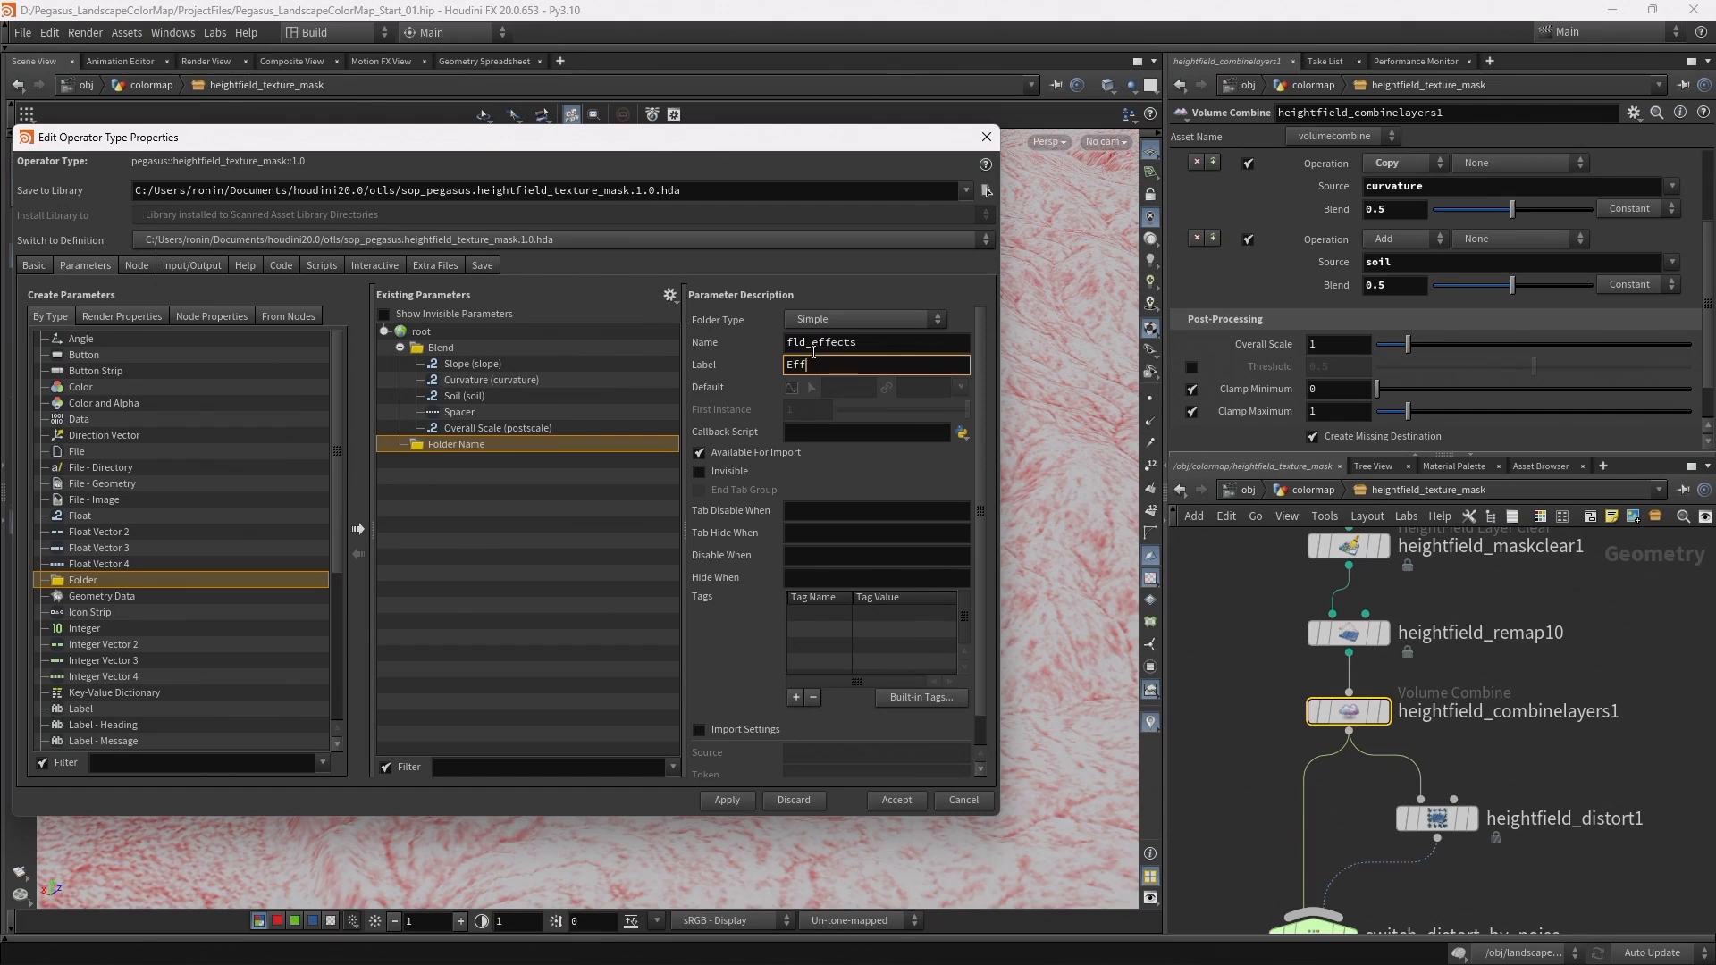
{"action": "key", "text": "Return"}
Promote the Min Slope Angle parameter of mask_slope into the Effects folder
{"action": "scroll", "coordinate": [1525, 753], "scroll_direction": "down", "scroll_amount": 3}
{"action": "middle_click_drag", "start_coordinate": [1601, 675], "coordinate": [1600, 862]}
{"action": "middle_click_drag", "start_coordinate": [1533, 571], "coordinate": [1559, 775]}
{"action": "left_click", "coordinate": [1383, 615]}
{"action": "scroll", "coordinate": [1521, 605], "scroll_direction": "up", "scroll_amount": 3}
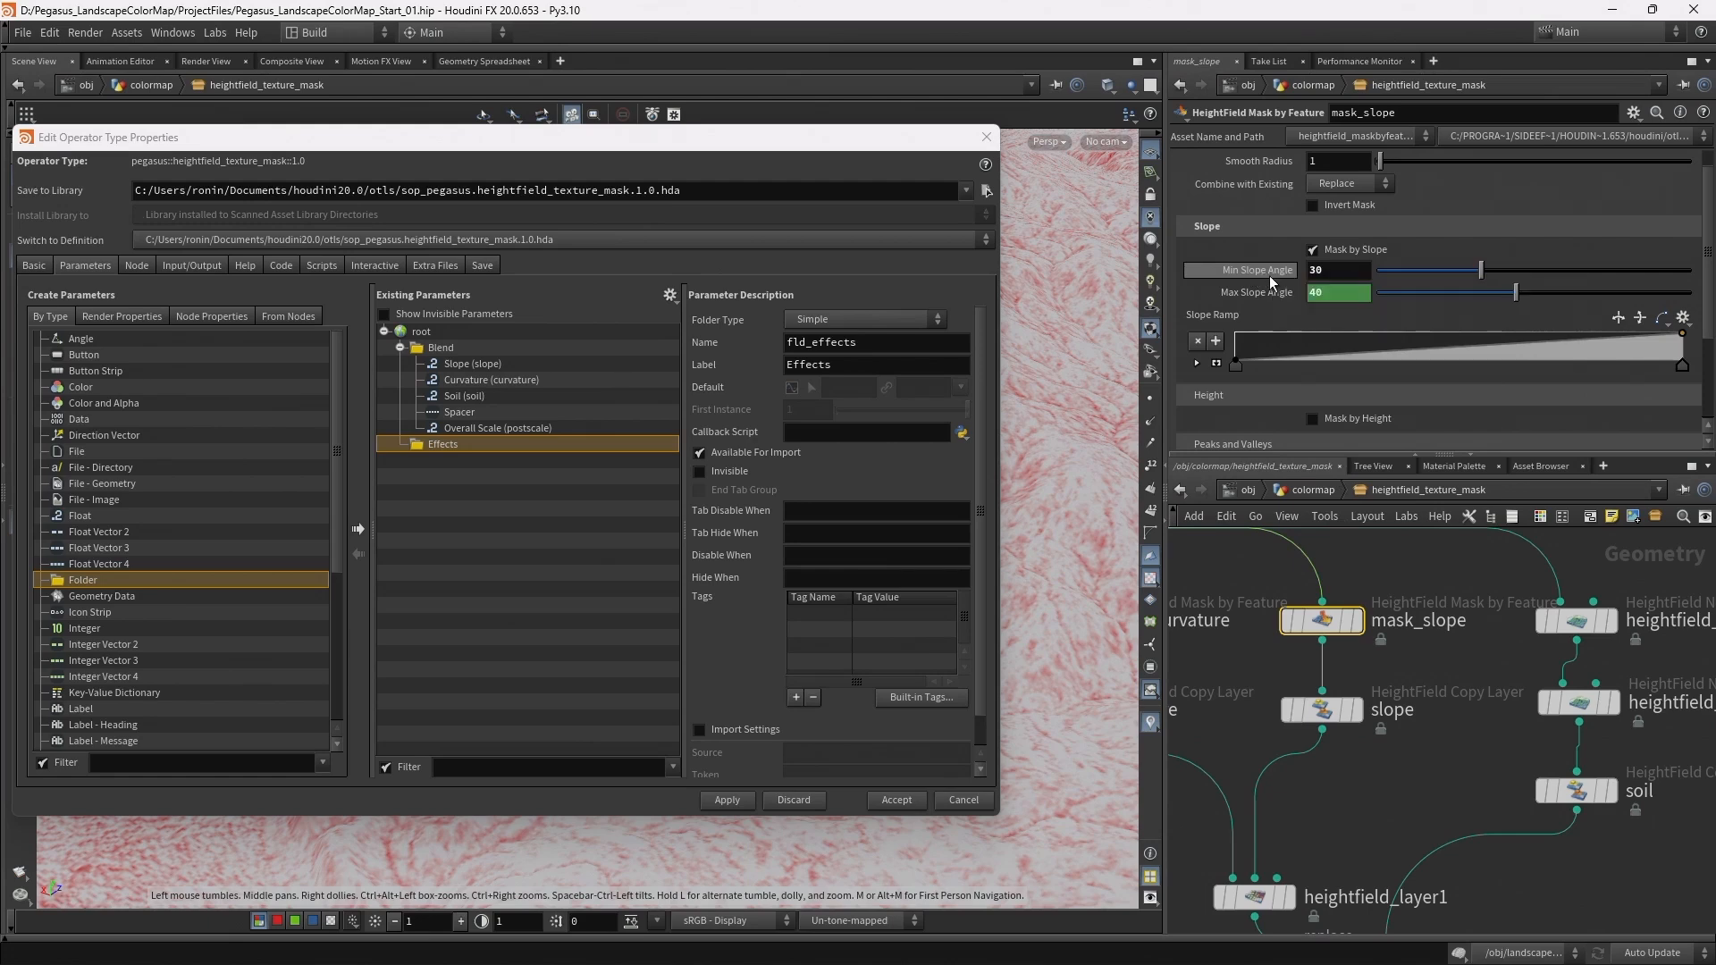
{"action": "left_click_drag", "start_coordinate": [1268, 270], "coordinate": [442, 451]}
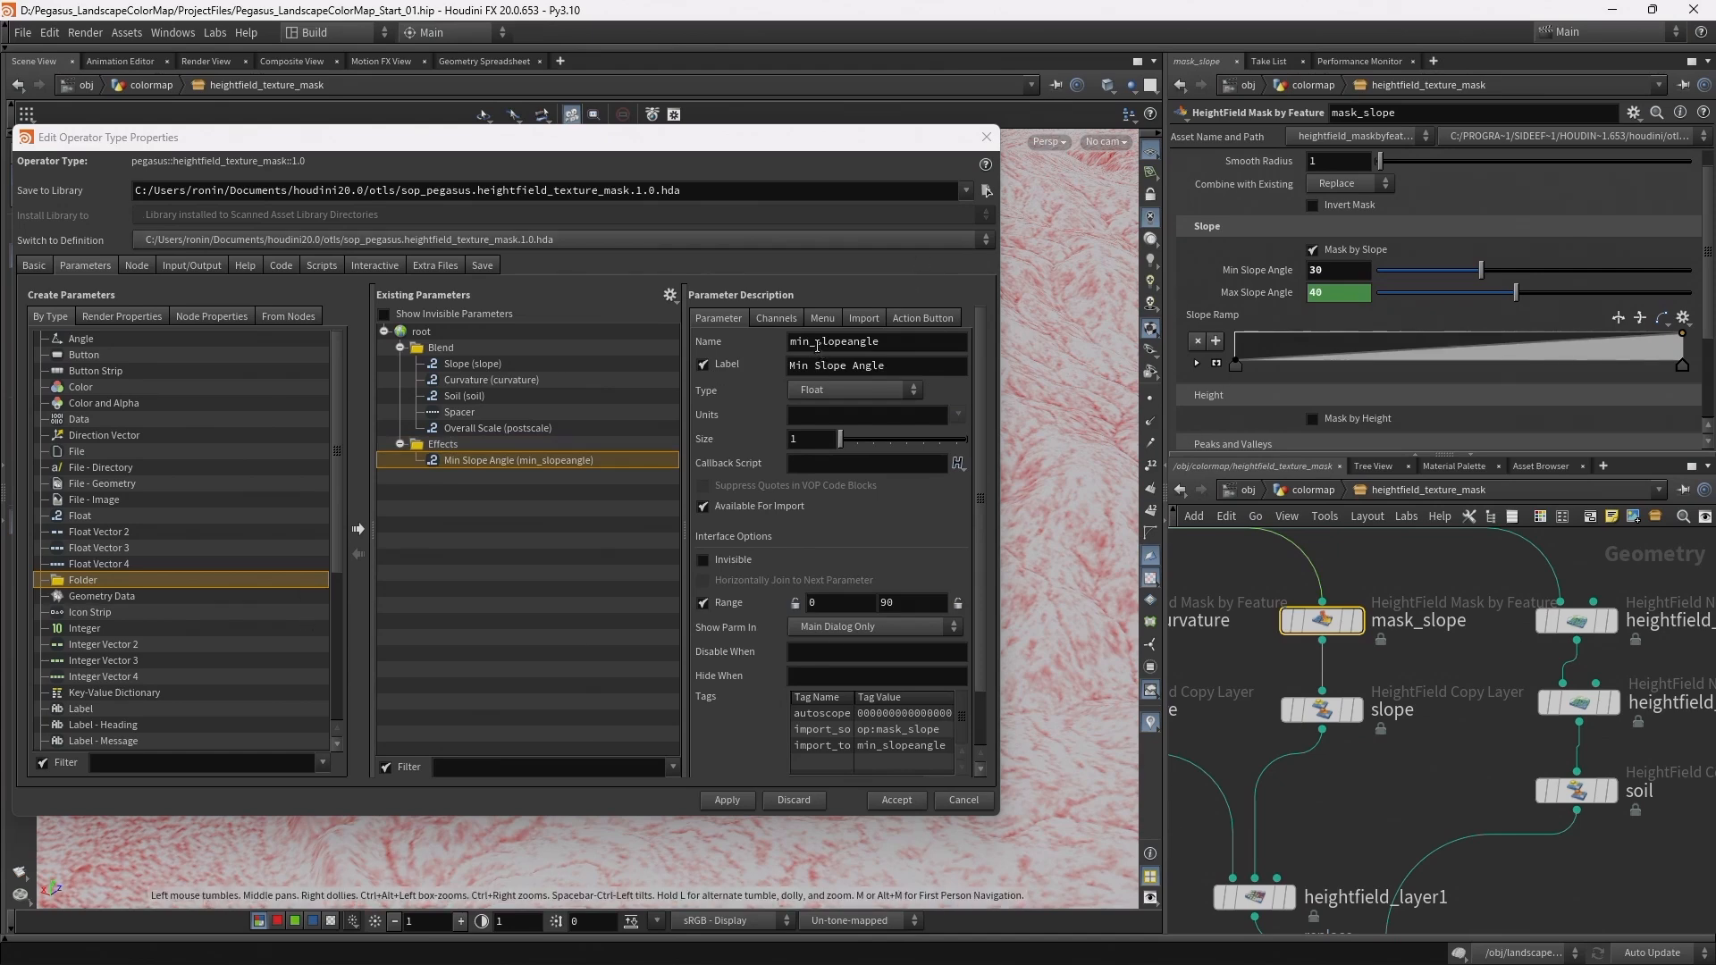
Rename the promoted Min Slope Angle parameter to slopeangle and label it Slope Angle
{"action": "left_click_drag", "start_coordinate": [816, 346], "coordinate": [697, 349]}
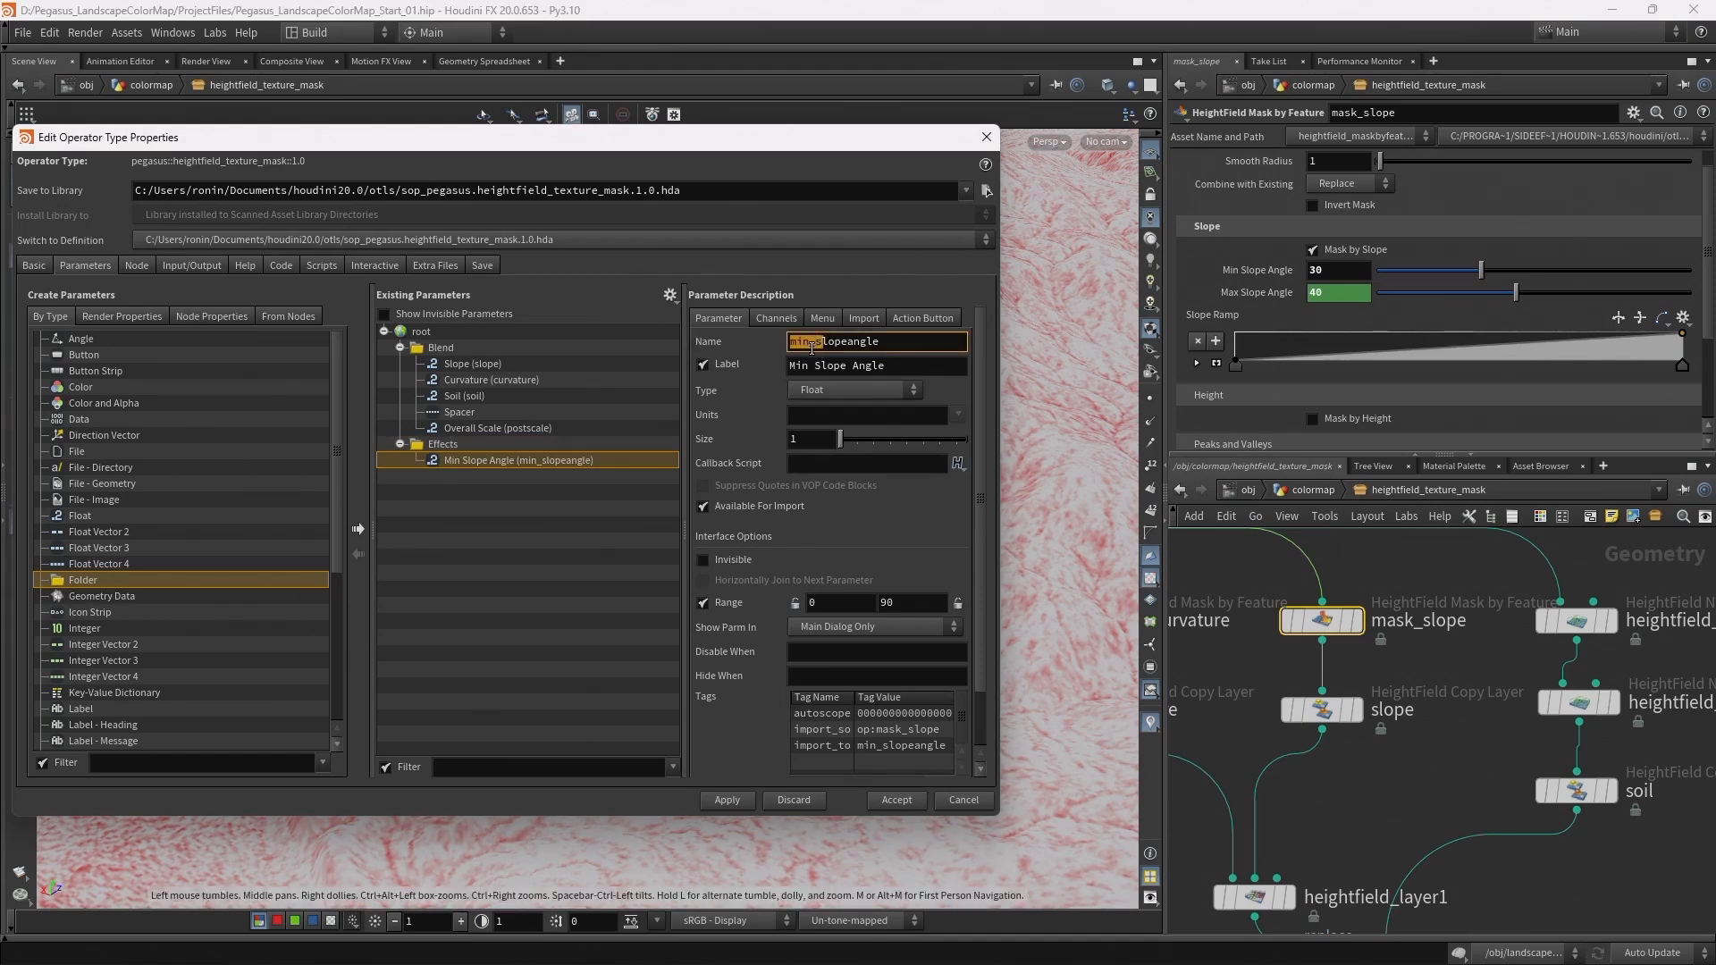
{"action": "key", "text": "BackSpace"}
{"action": "left_click_drag", "start_coordinate": [812, 366], "coordinate": [742, 367]}
{"action": "key", "text": "BackSpace"}
{"action": "key", "text": "Return"}
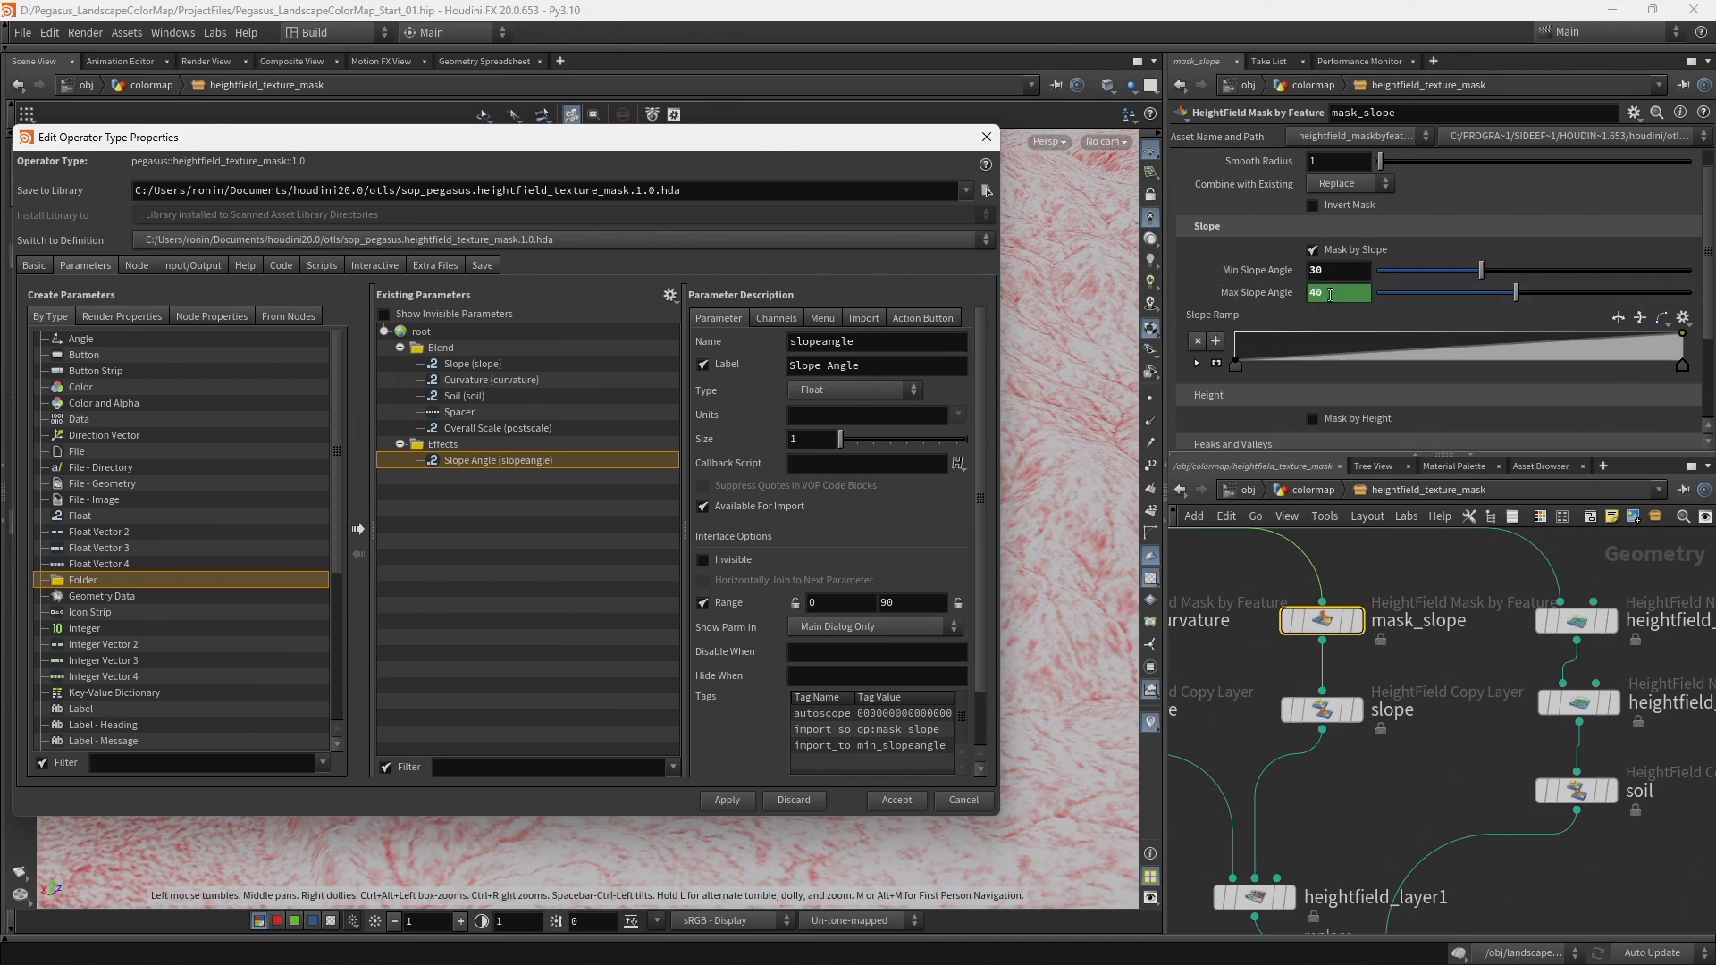
{"action": "left_click", "coordinate": [1320, 269]}
{"action": "double_click", "coordinate": [1313, 269]}
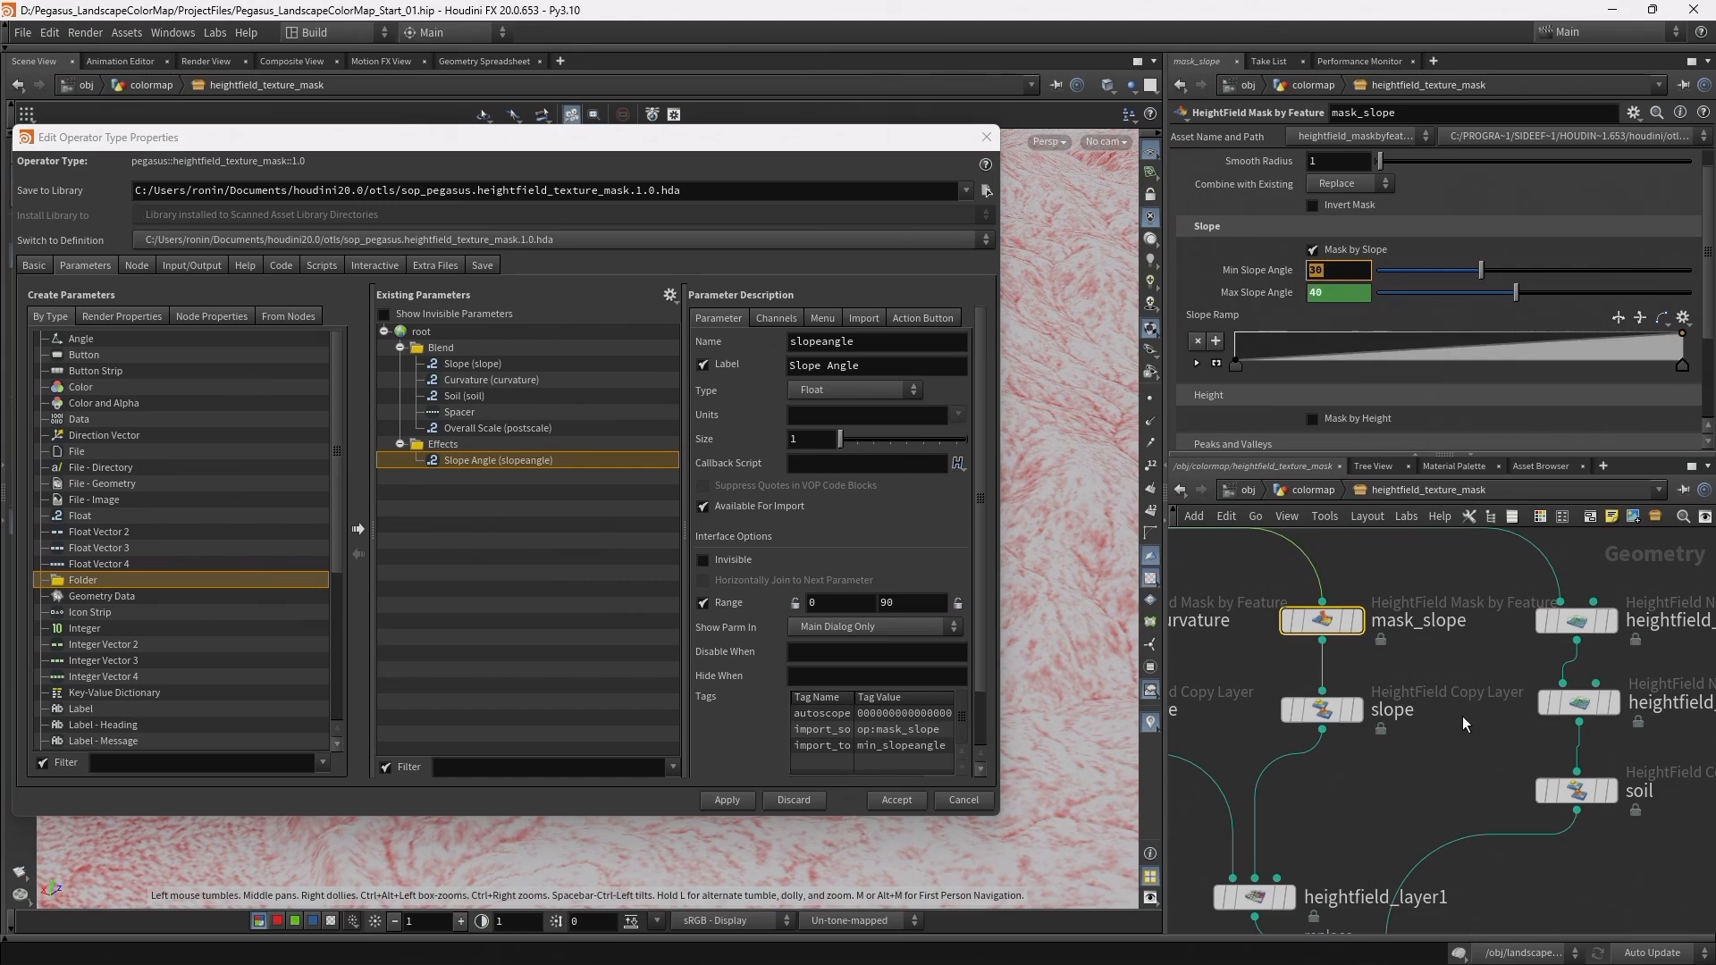
Promote the Max Curvature parameter of mask_curvature into the Effects folder
{"action": "middle_click_drag", "start_coordinate": [1455, 753], "coordinate": [1583, 741]}
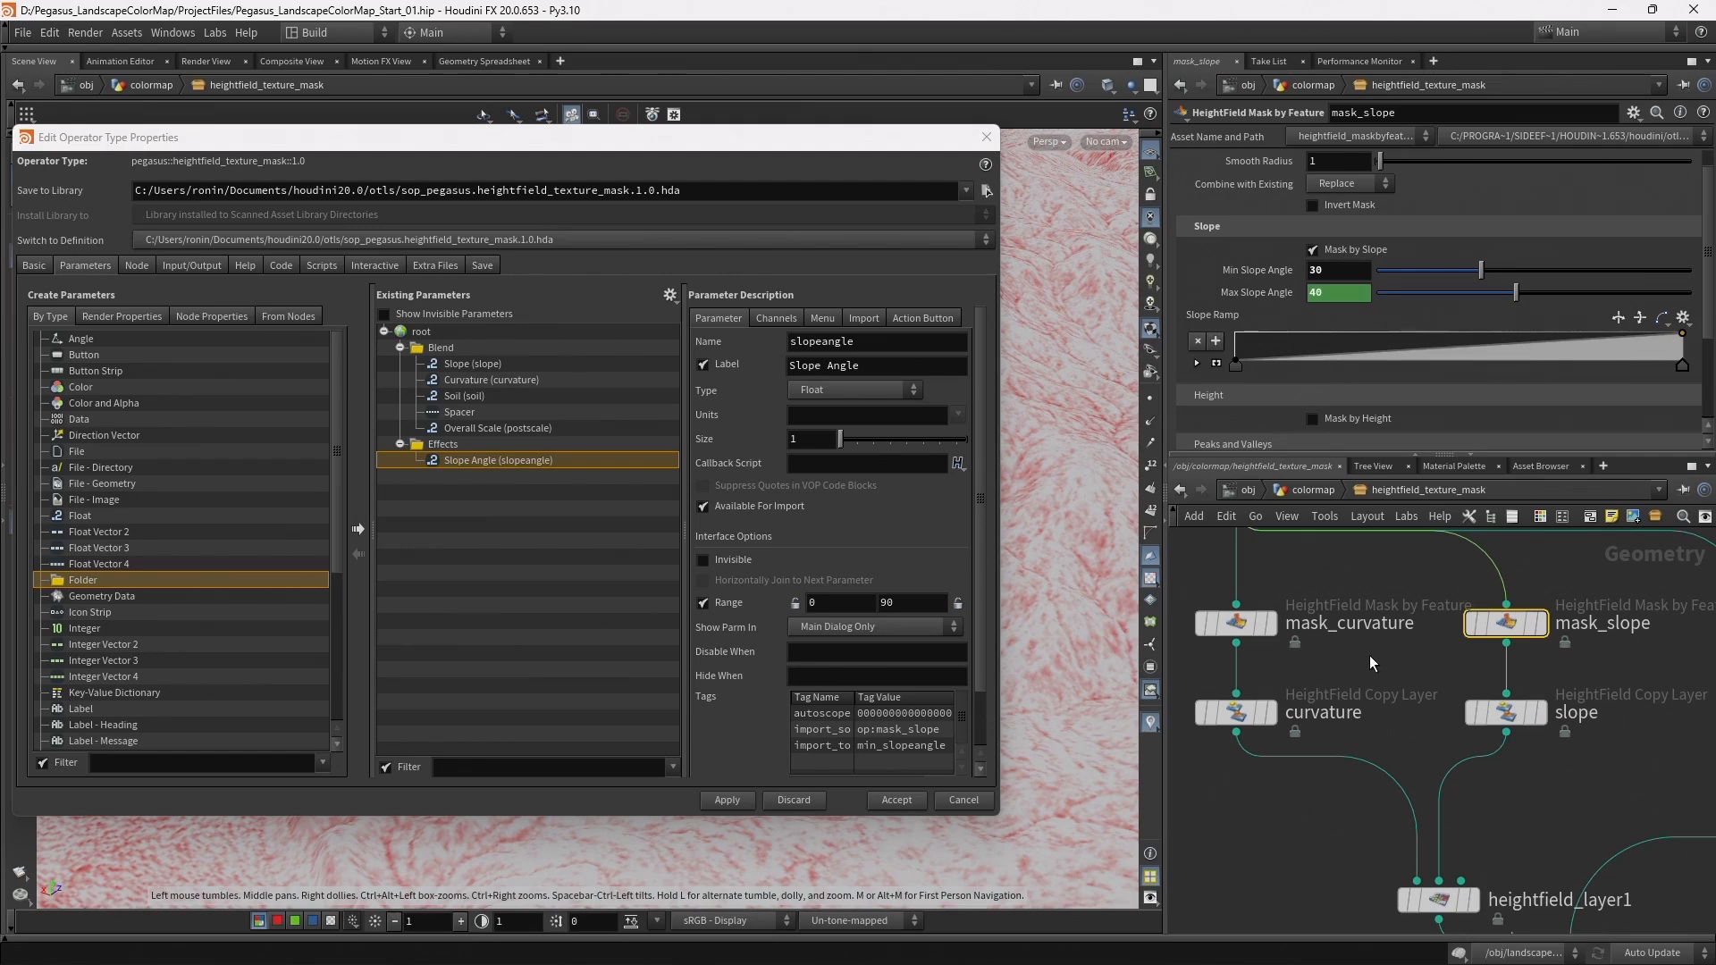
{"action": "left_click", "coordinate": [1269, 627]}
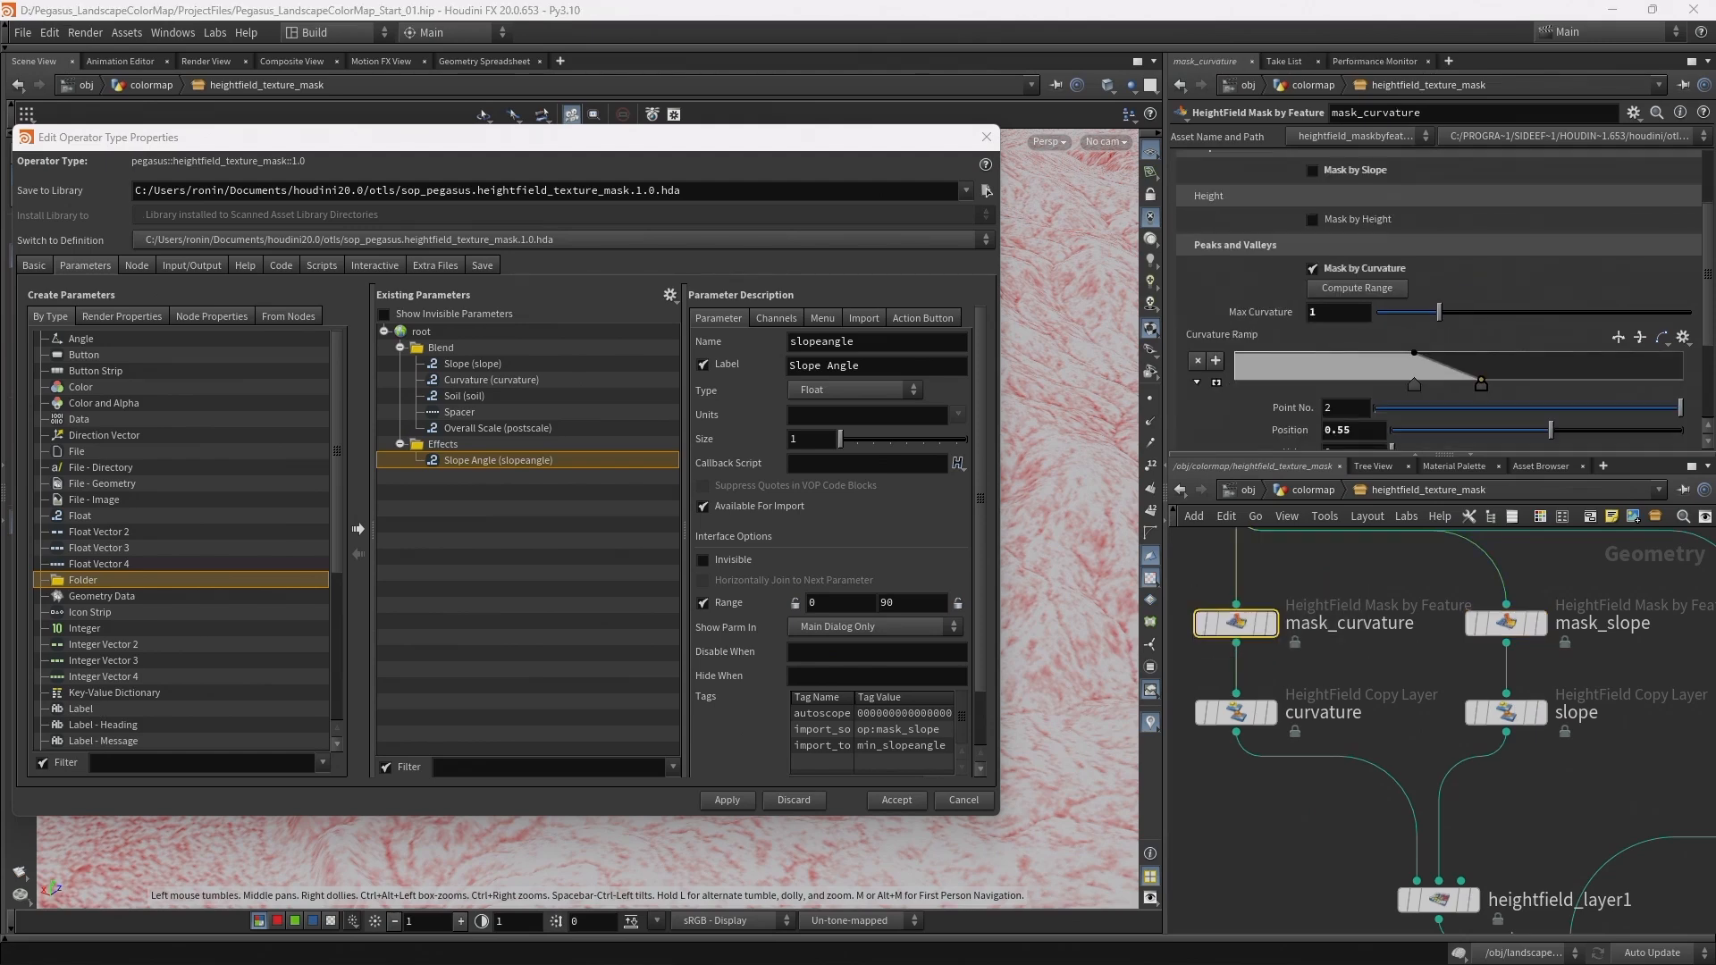
{"action": "left_click_drag", "start_coordinate": [1265, 313], "coordinate": [444, 452]}
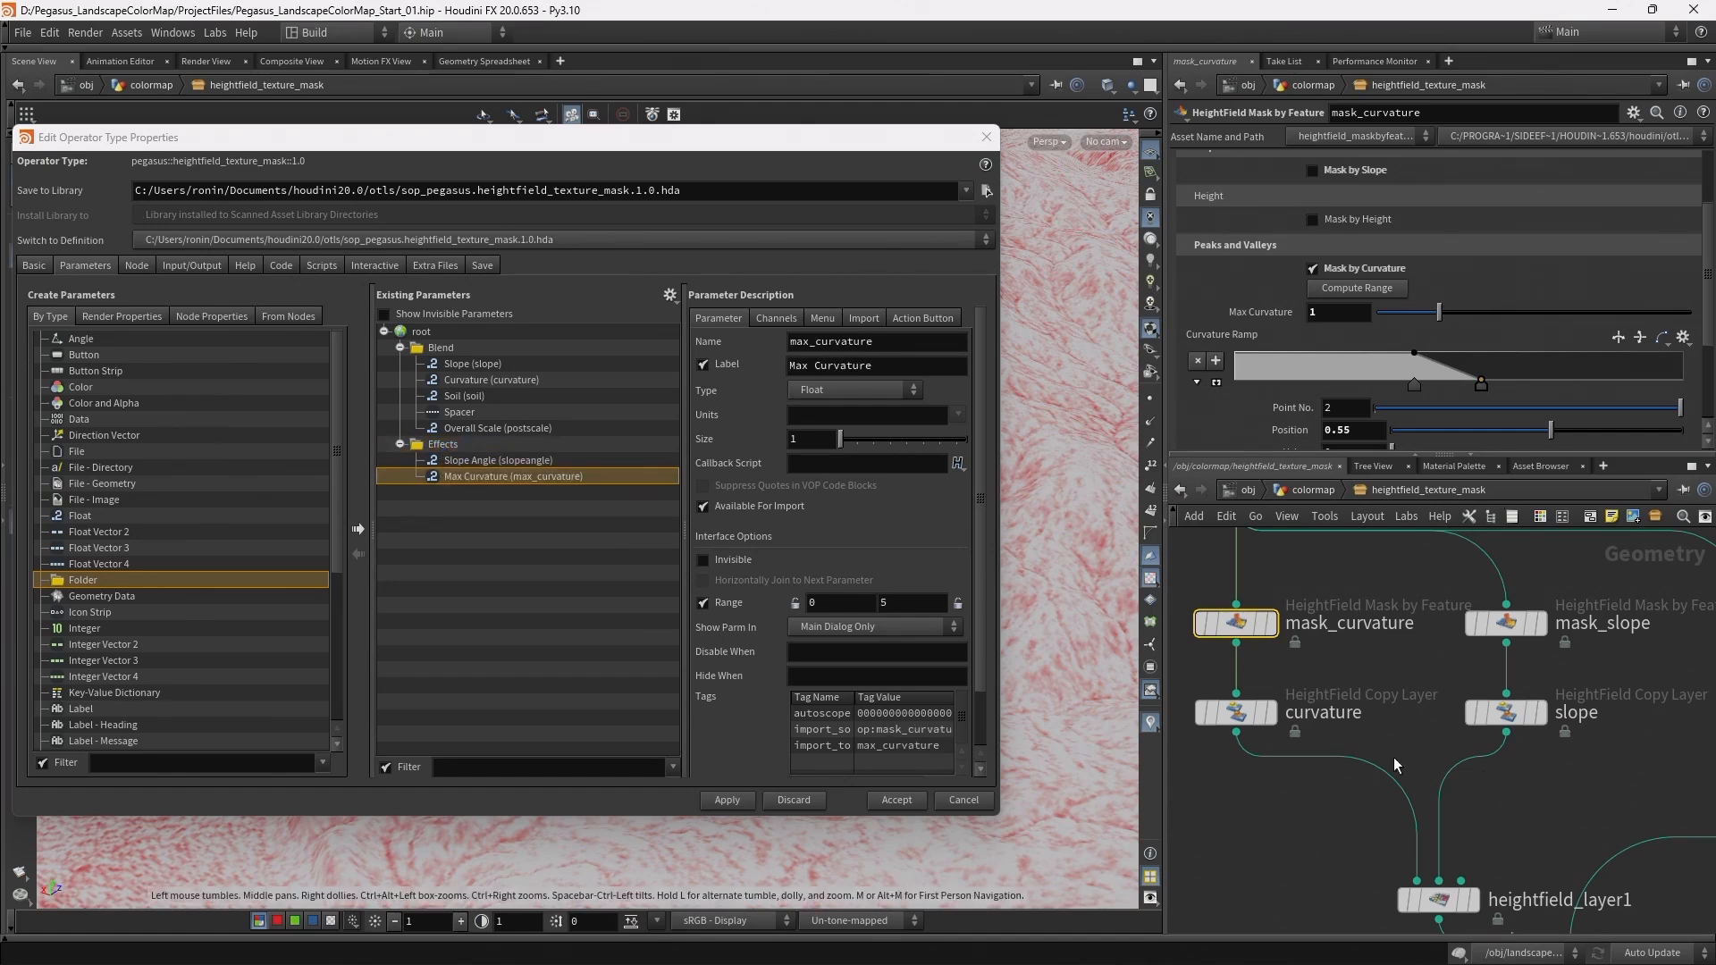
Promote the Element Size parameter of heightfield_masknoise1 into the Effects folder
{"action": "middle_click_drag", "start_coordinate": [1531, 779], "coordinate": [1212, 752]}
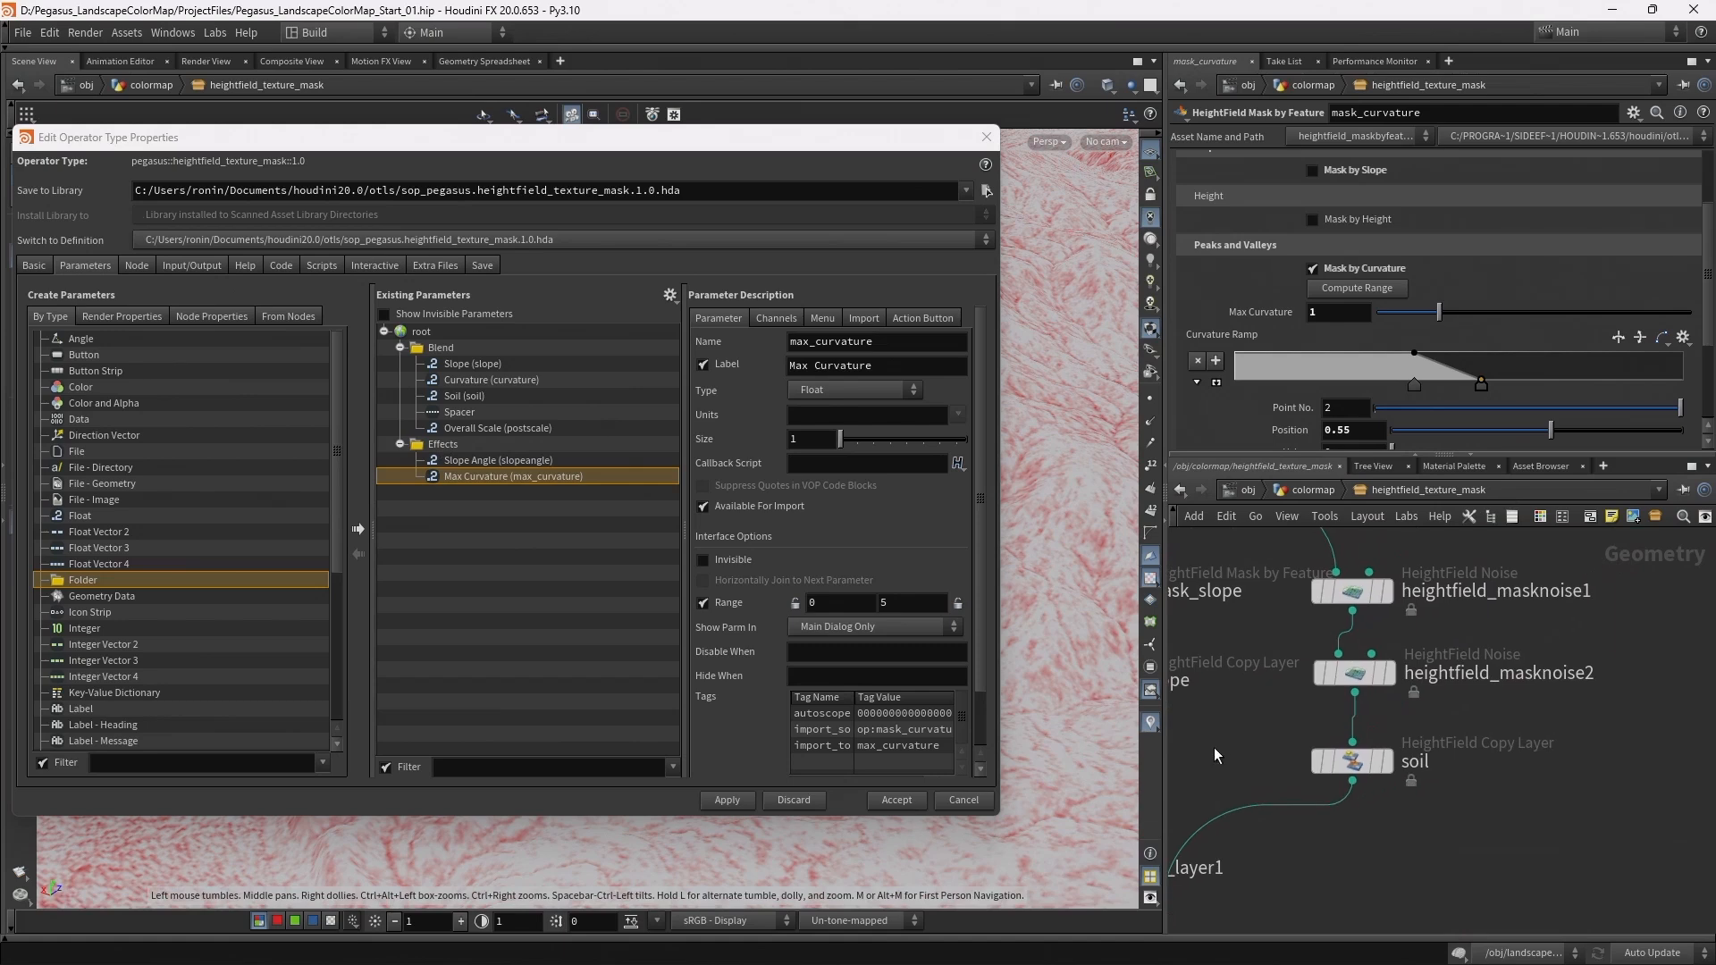
{"action": "left_click_drag", "start_coordinate": [1455, 626], "coordinate": [1246, 556]}
{"action": "scroll", "coordinate": [1242, 411], "scroll_direction": "up", "scroll_amount": 3}
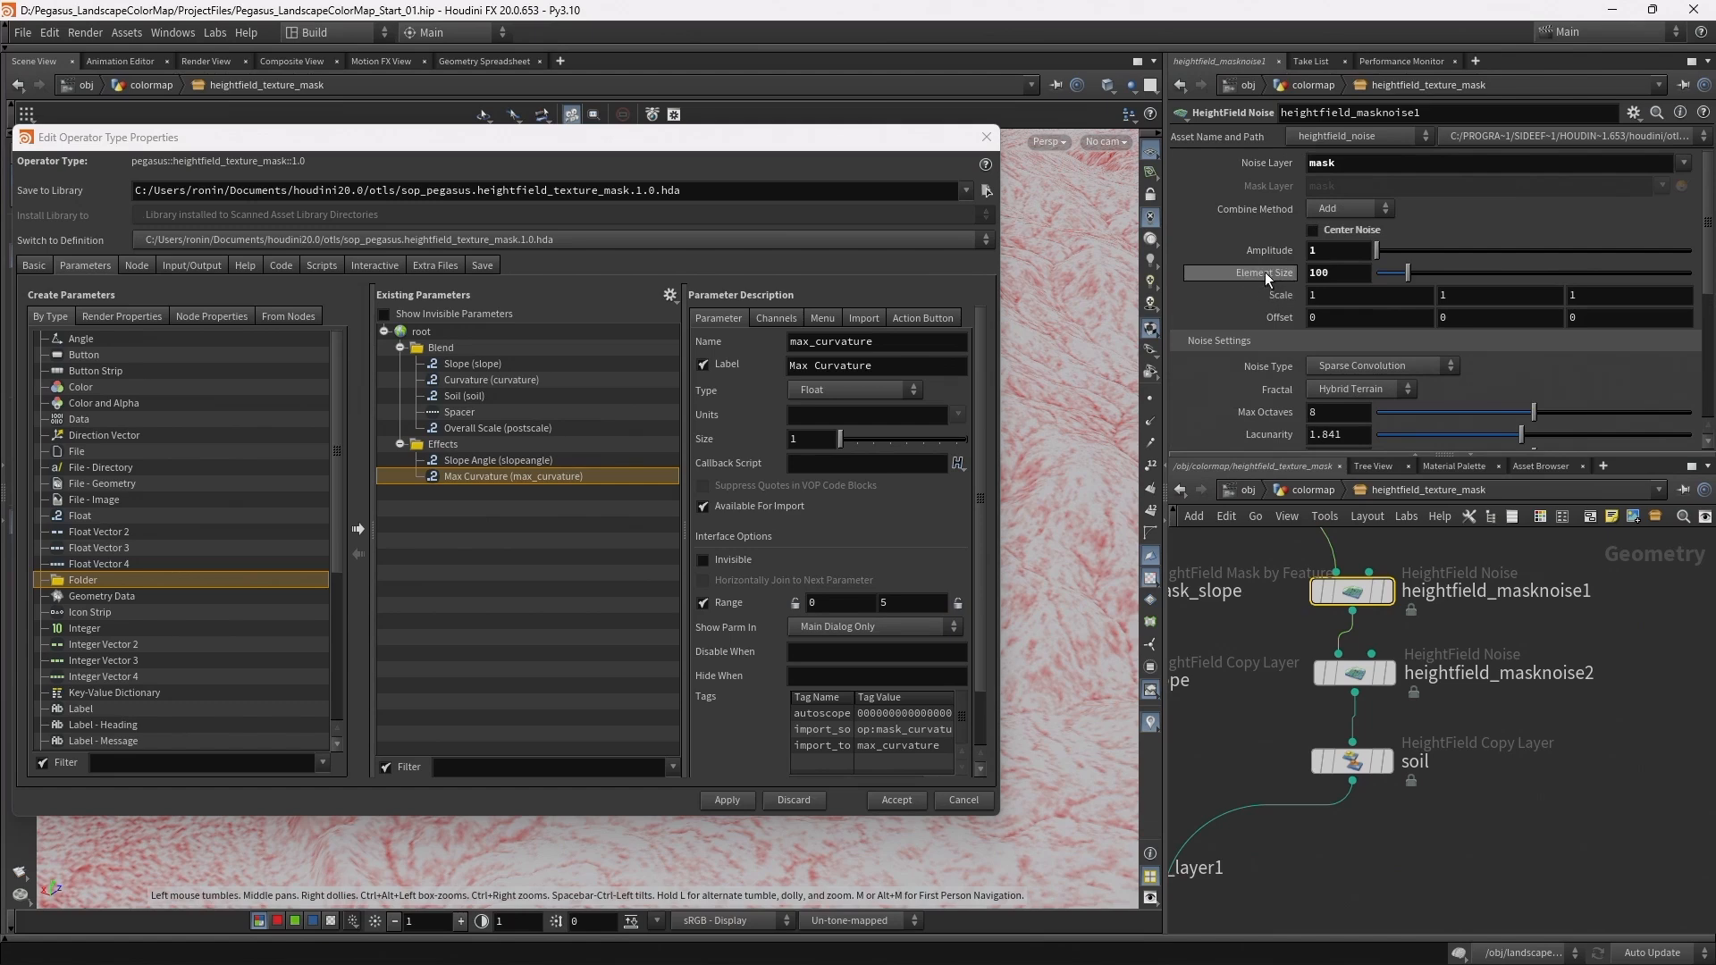
{"action": "left_click_drag", "start_coordinate": [991, 409], "coordinate": [437, 443]}
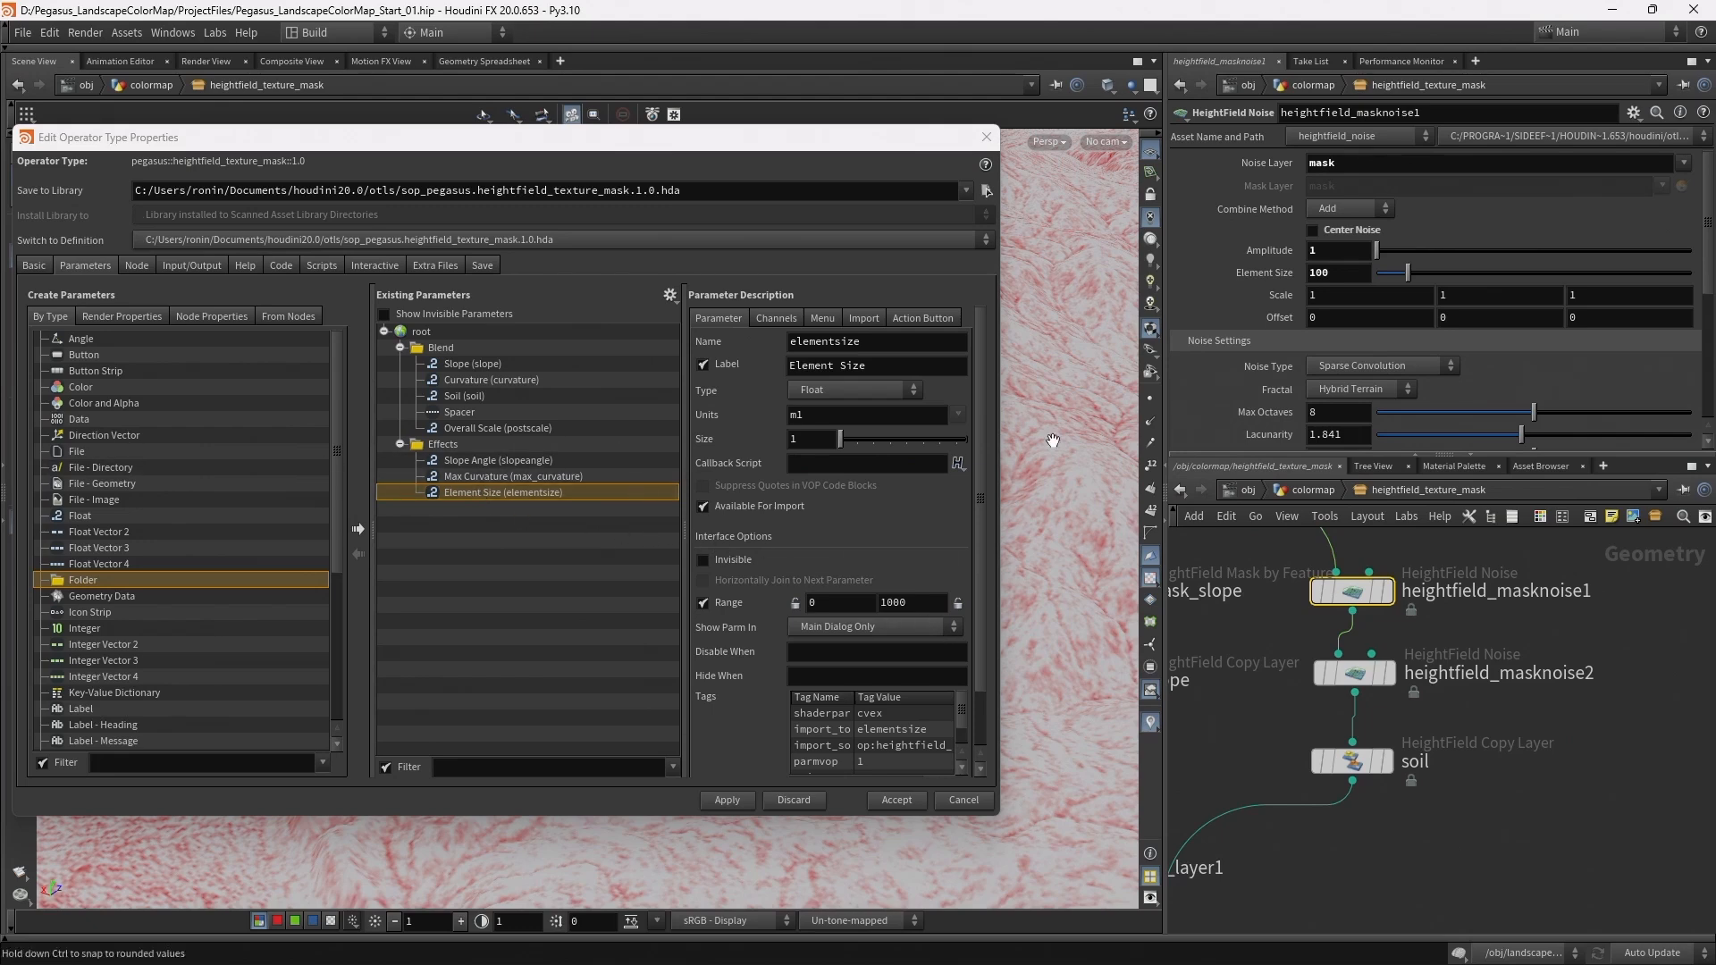
Test heightfield_masknoise2's Element Size expression by setting heightfield_masknoise1's Element Size to 561, and restore it to 100
{"action": "left_click", "coordinate": [1354, 672]}
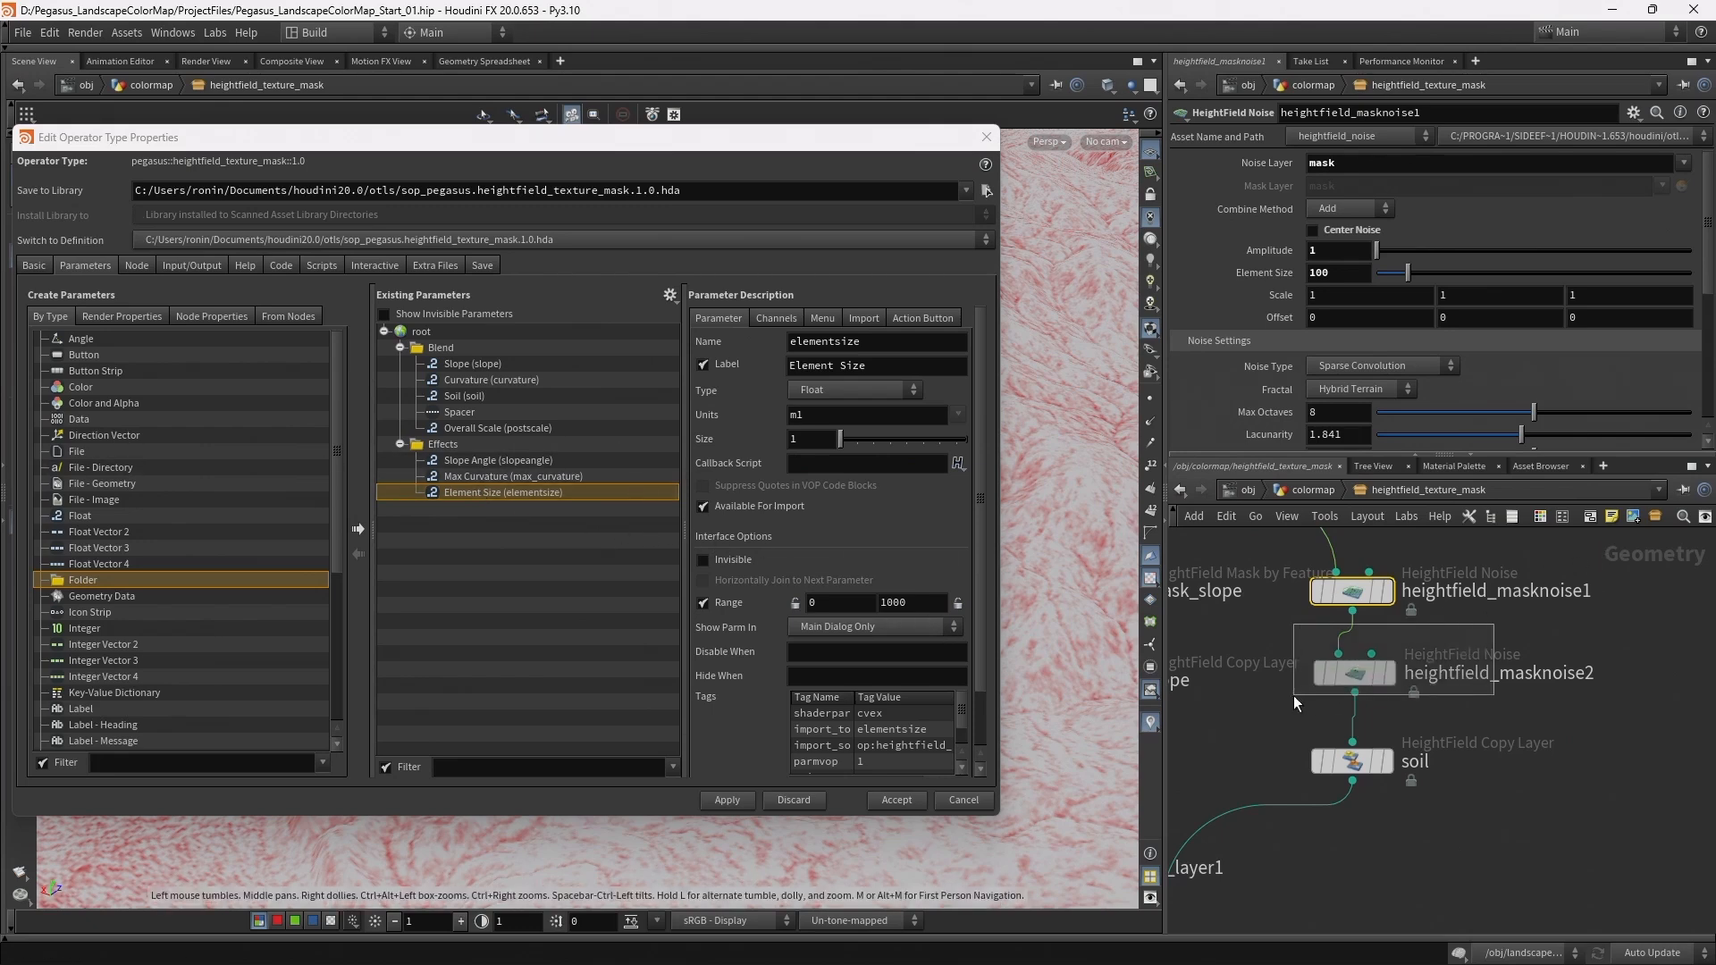
{"action": "left_click", "coordinate": [1264, 272]}
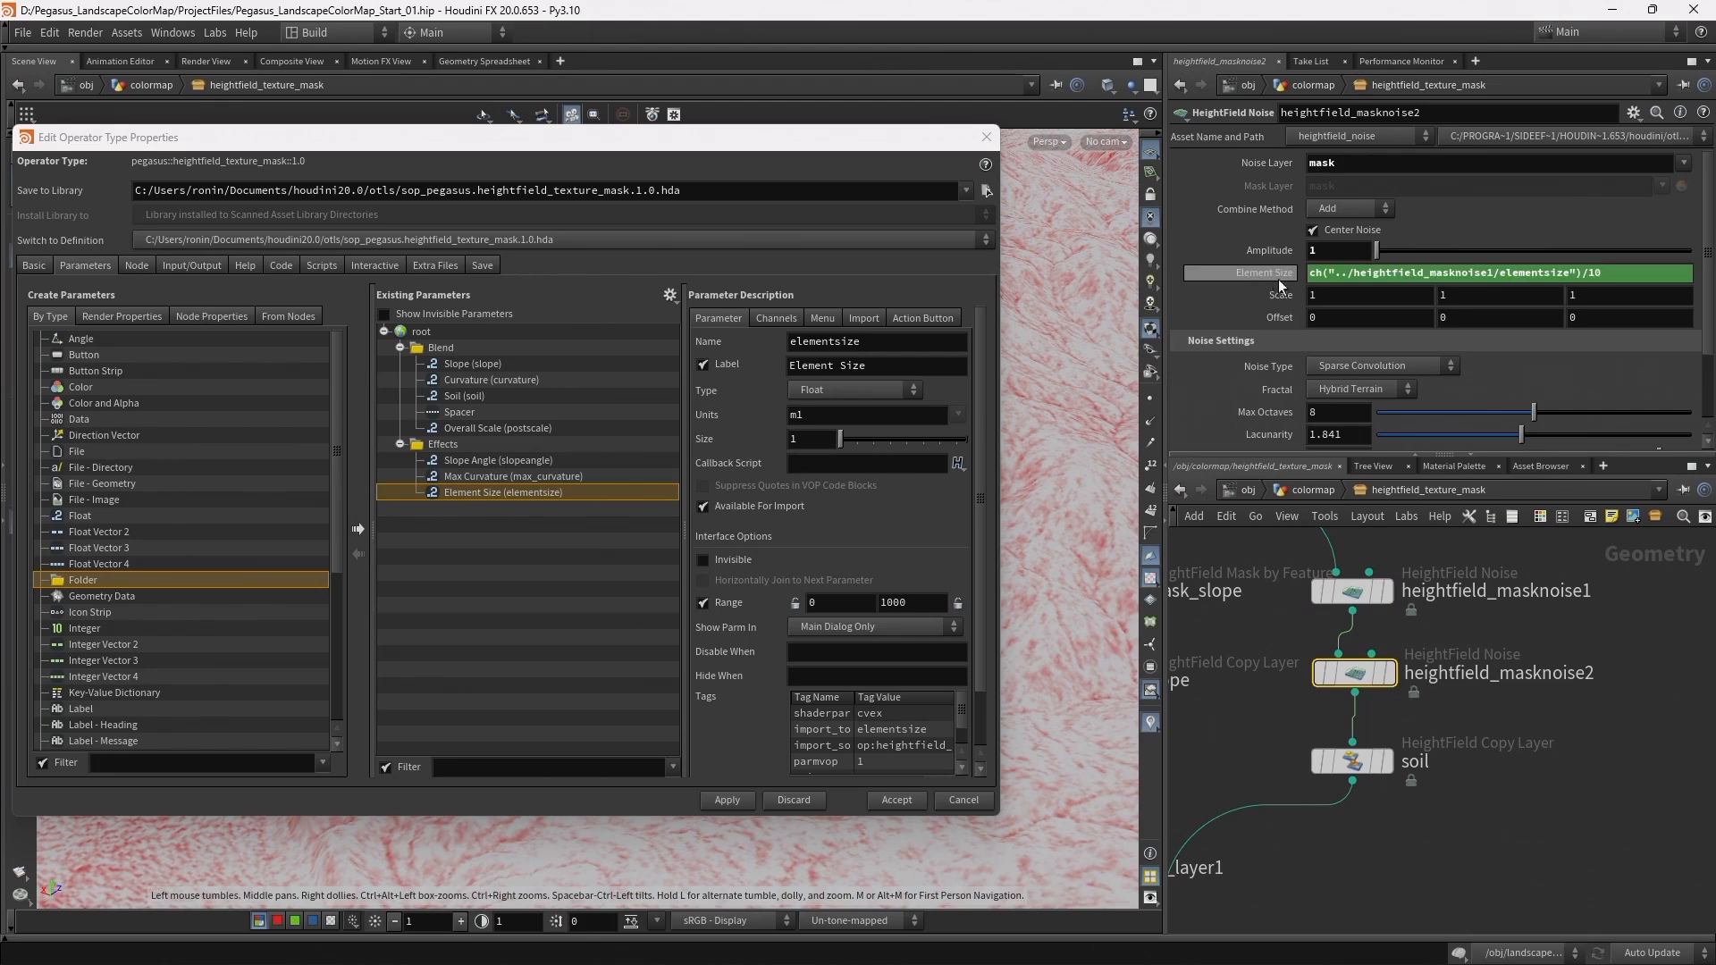
{"action": "left_click", "coordinate": [1353, 591]}
{"action": "left_click_drag", "start_coordinate": [1421, 277], "coordinate": [1552, 270]}
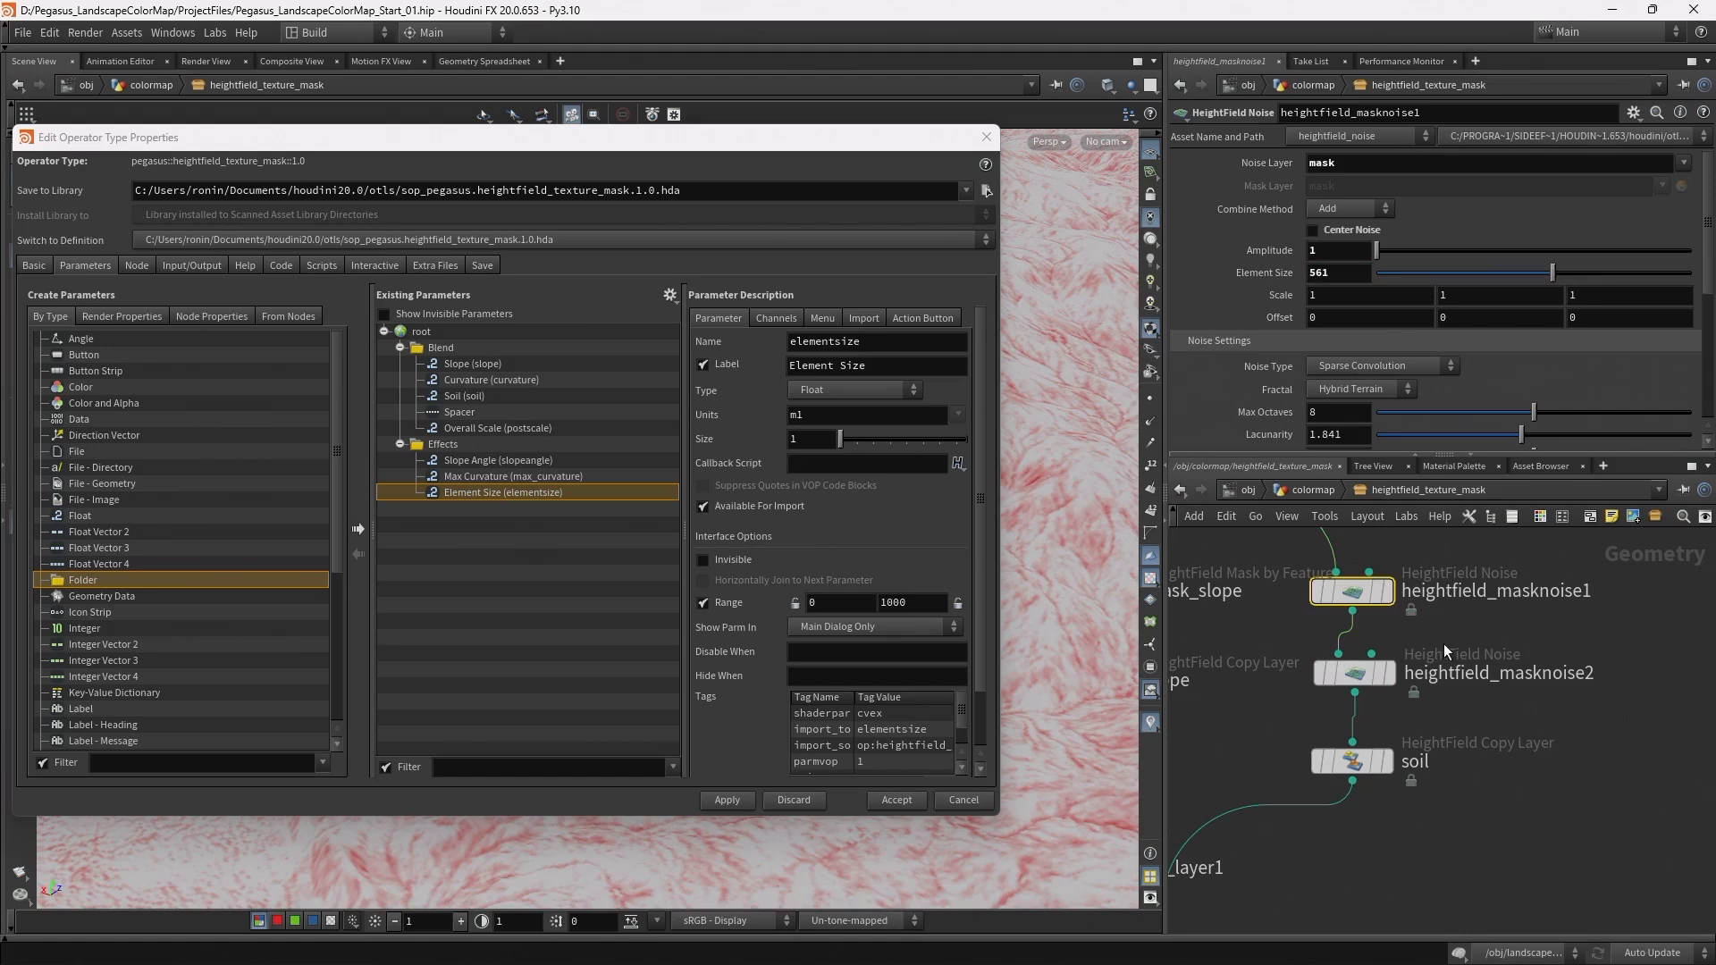
{"action": "left_click", "coordinate": [1354, 673]}
{"action": "left_click", "coordinate": [1284, 277]}
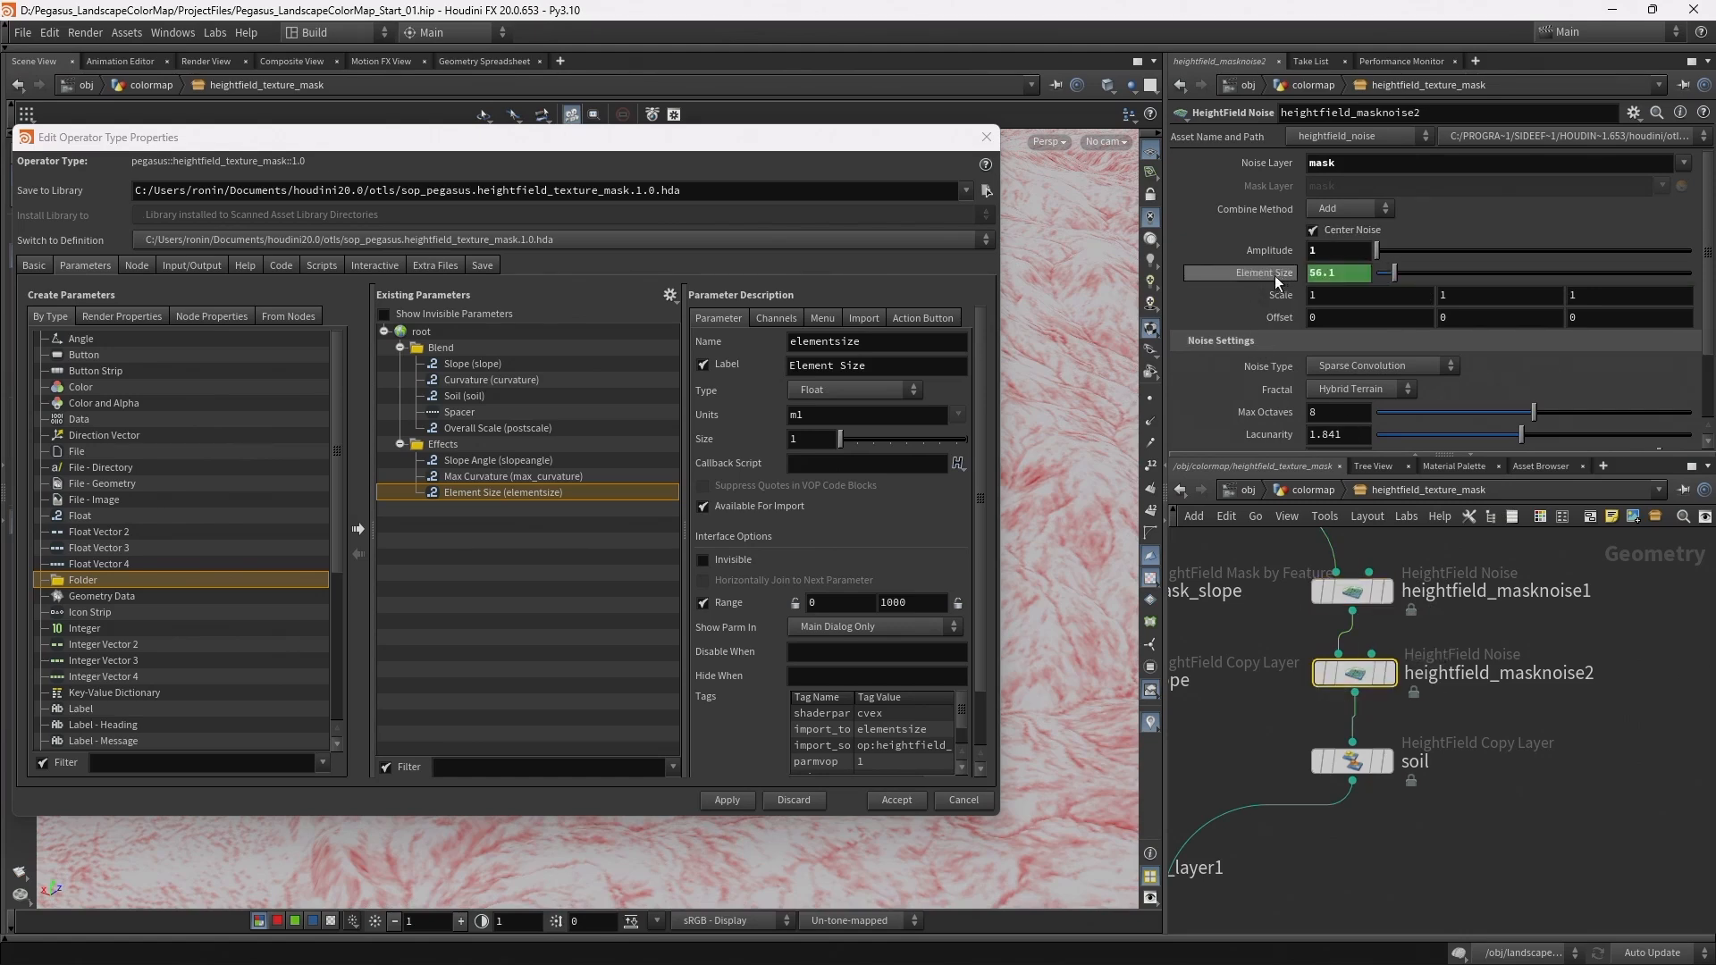
{"action": "left_click", "coordinate": [1353, 591]}
Apply the parameter changes to the asset and return to the colormap network
{"action": "left_click", "coordinate": [716, 797]}
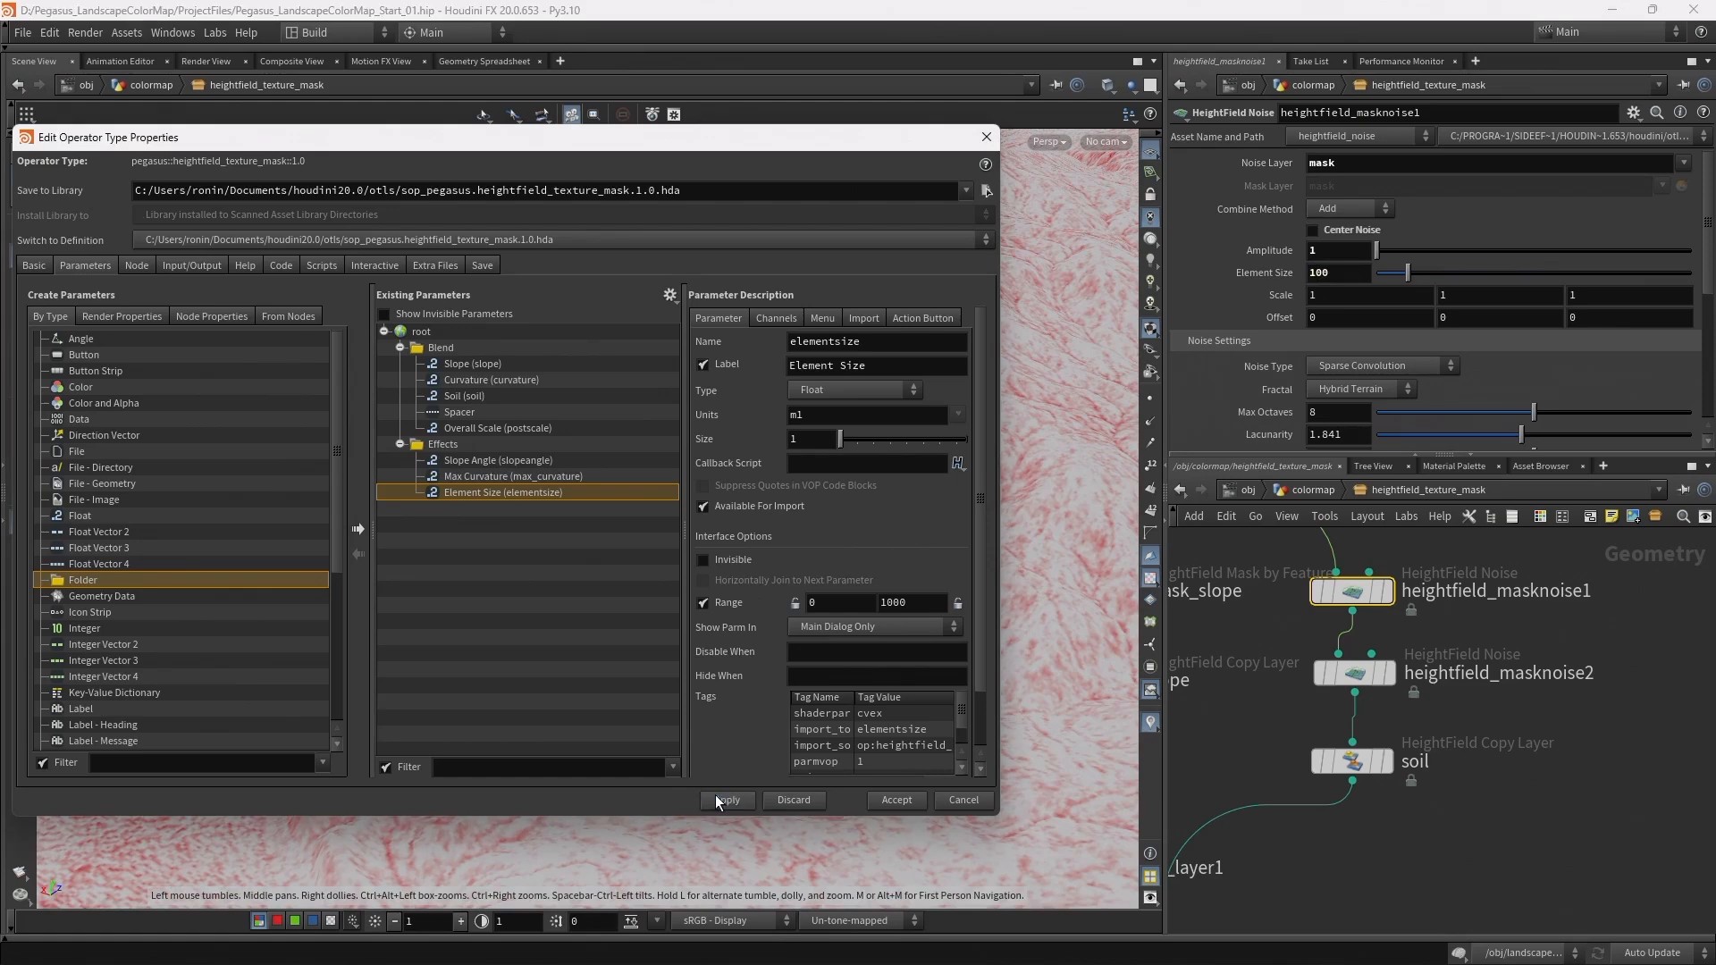
{"action": "left_click_drag", "start_coordinate": [736, 134], "coordinate": [672, 673]}
{"action": "left_click", "coordinate": [1315, 84]}
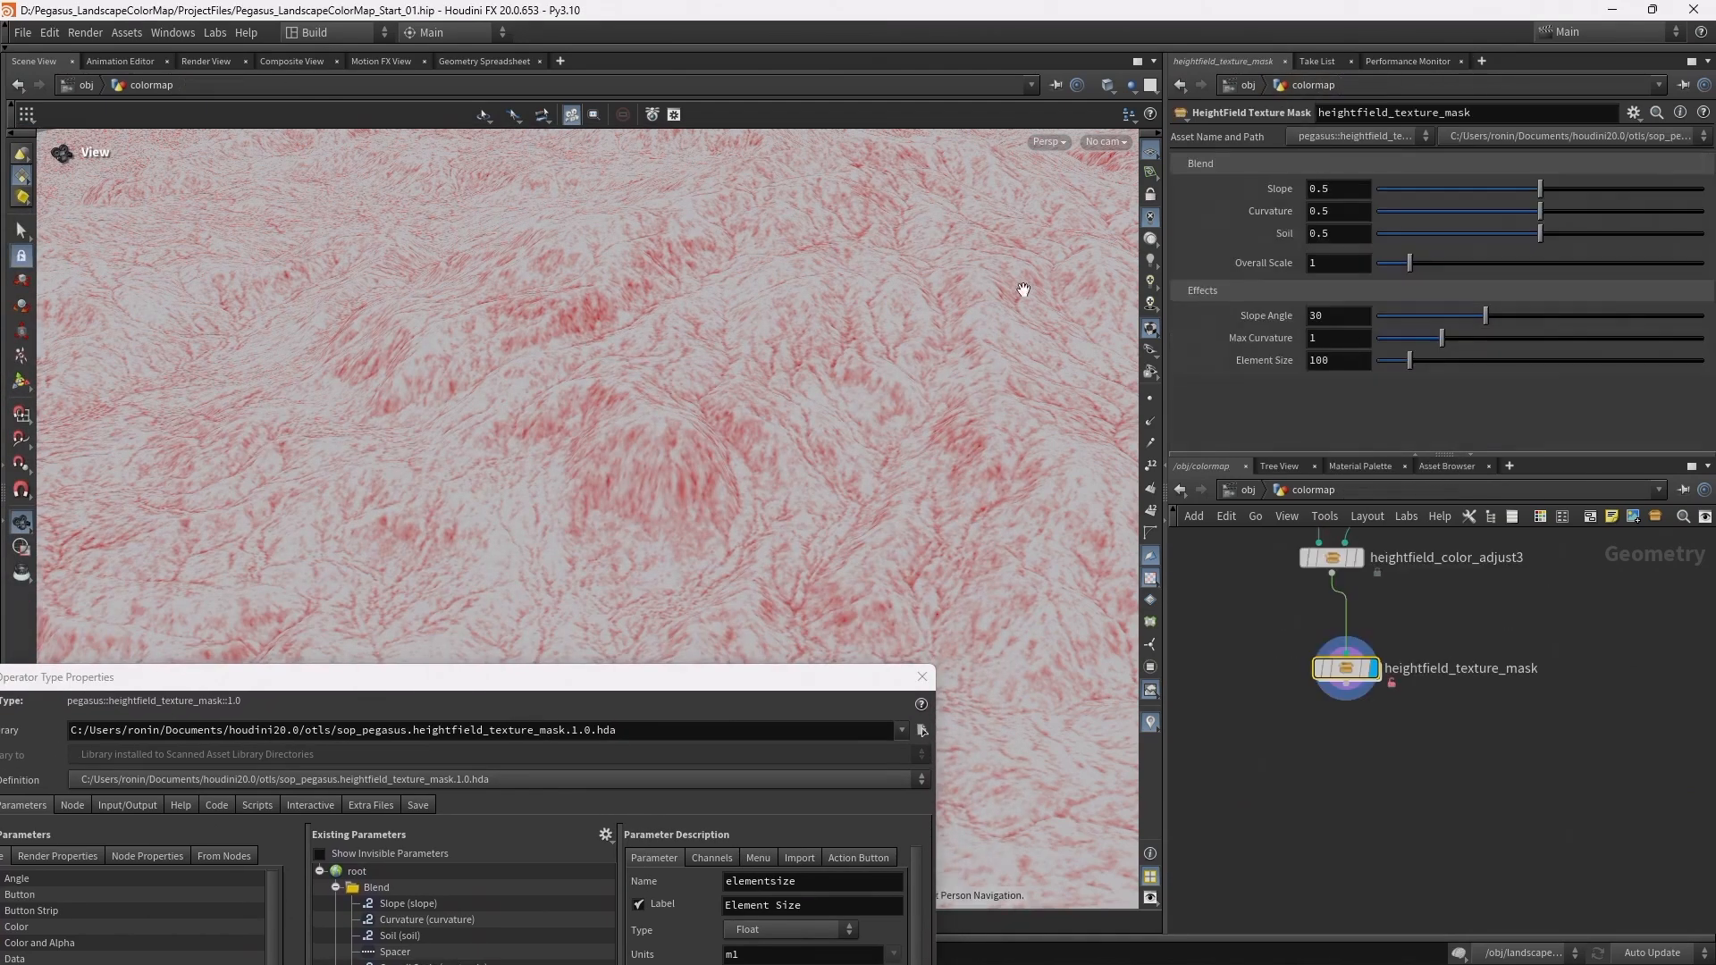
Try the blend controls with Slope 0.666, Curvature 0.775, Soil 0.627 and Overall Scale 3.04
{"action": "scroll", "coordinate": [839, 327], "scroll_direction": "down", "scroll_amount": 5}
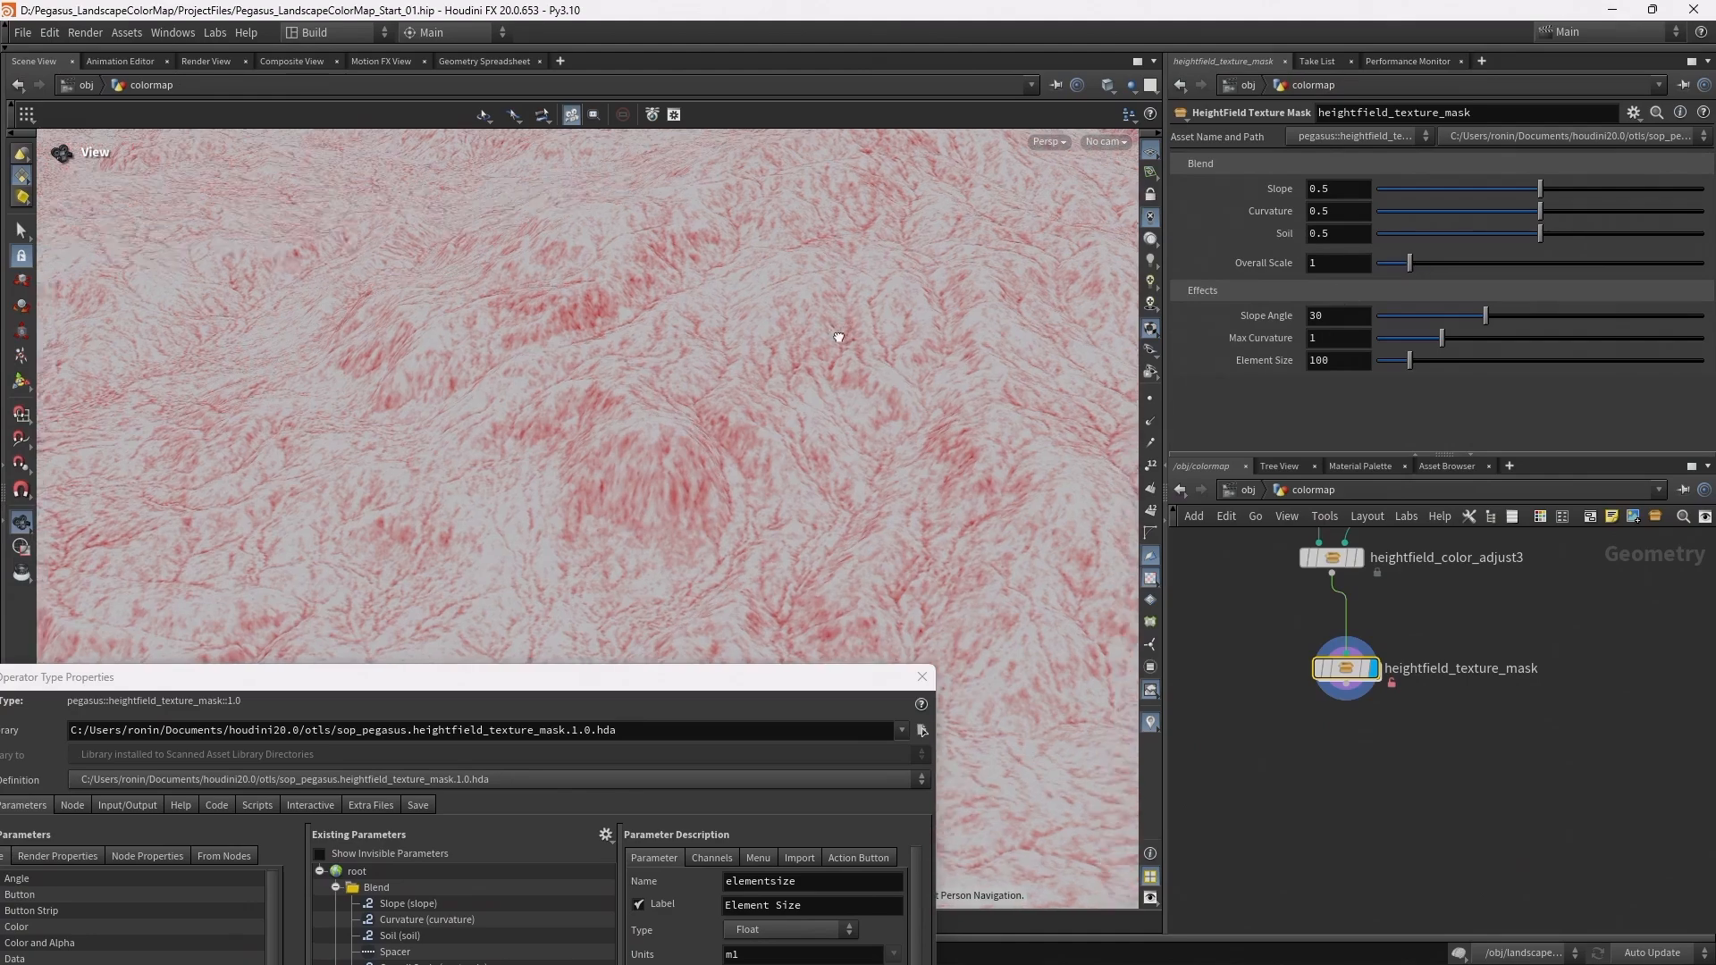
{"action": "left_click_drag", "start_coordinate": [850, 318], "coordinate": [934, 374]}
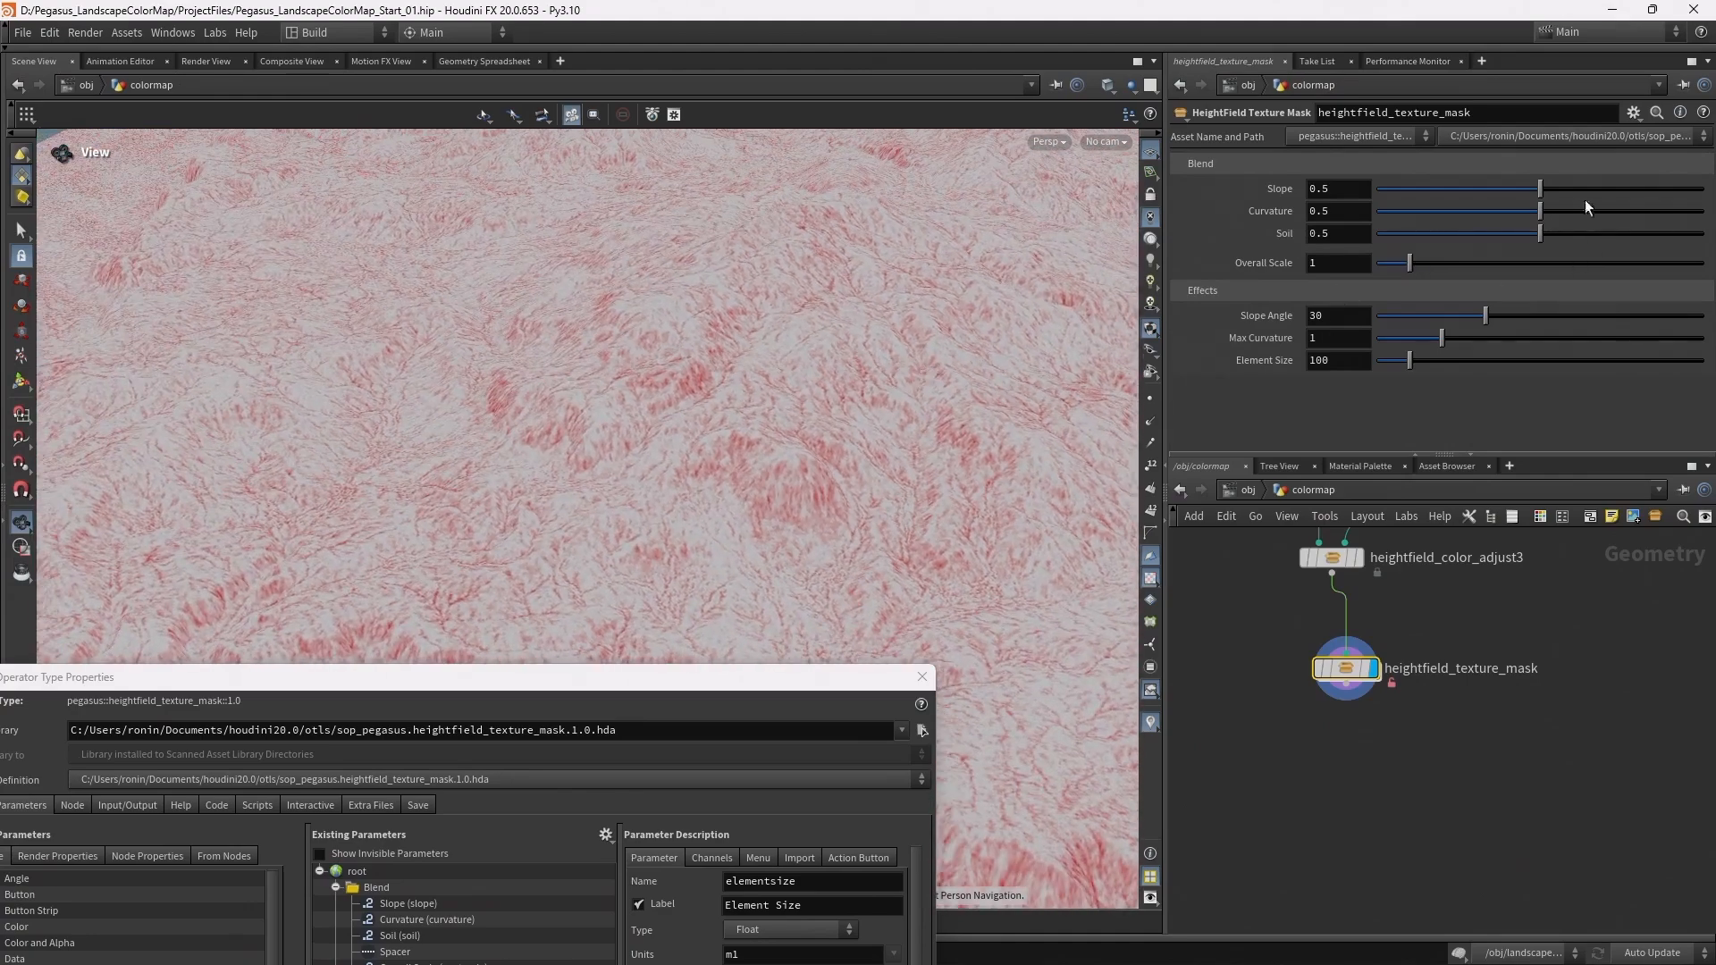
{"action": "left_click_drag", "start_coordinate": [1541, 189], "coordinate": [1669, 197]}
{"action": "left_click_drag", "start_coordinate": [1541, 211], "coordinate": [1629, 213]}
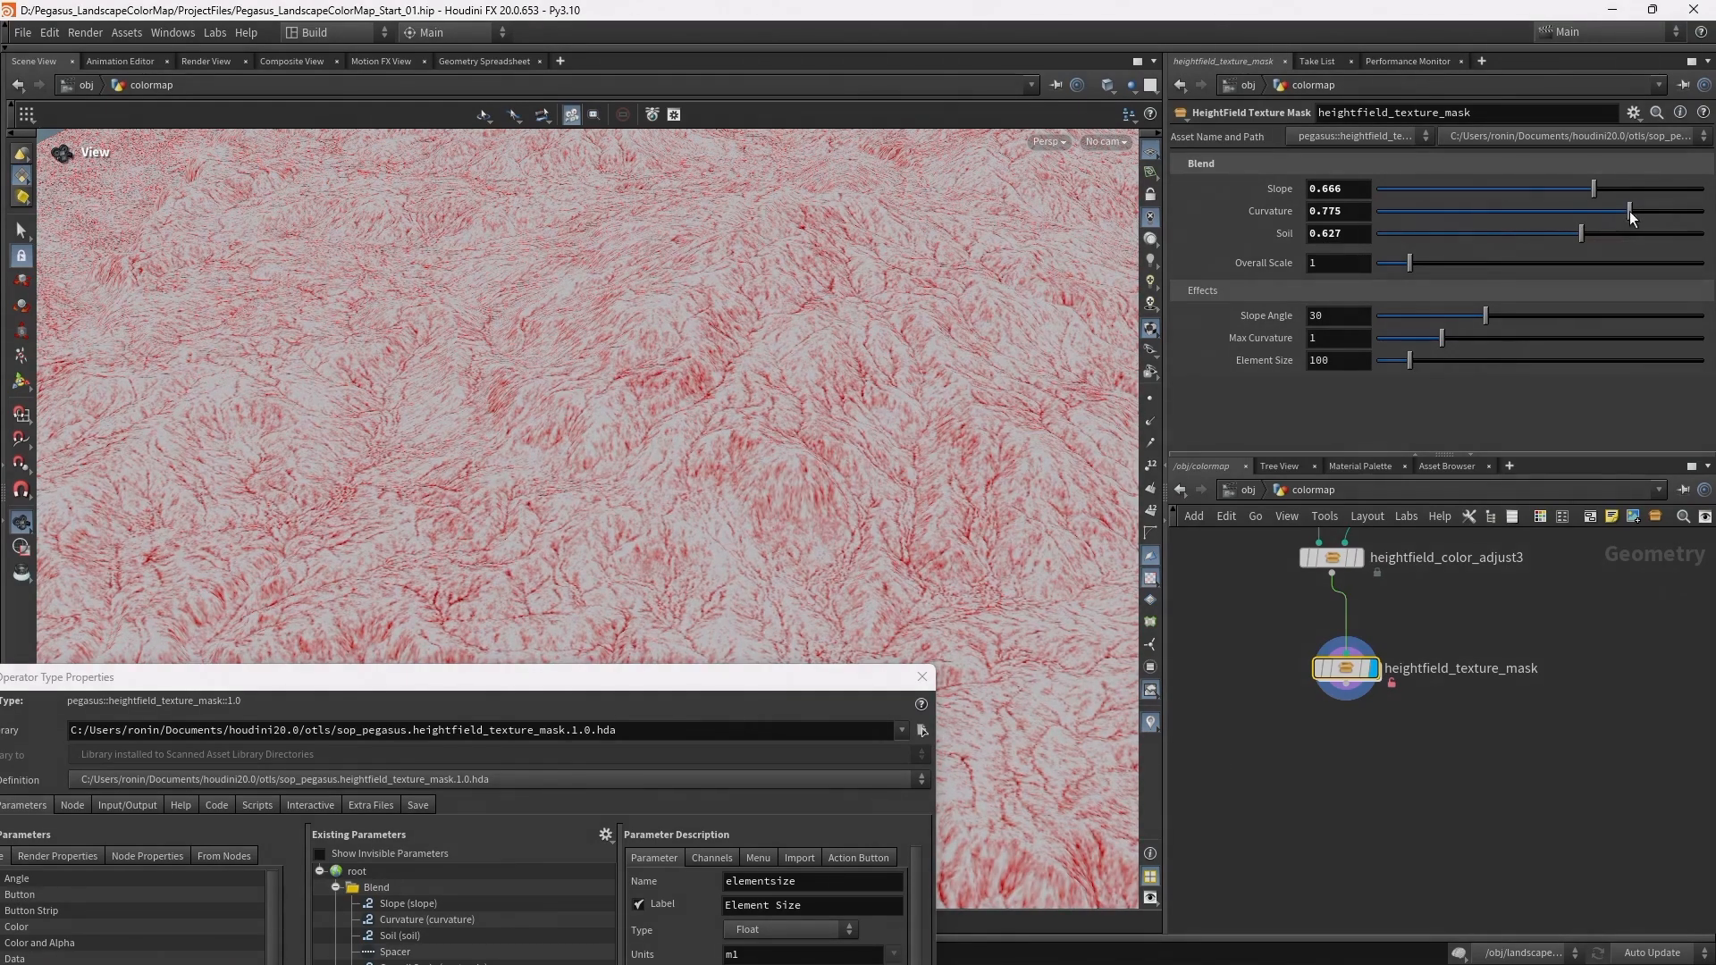
{"action": "left_click_drag", "start_coordinate": [1417, 262], "coordinate": [1477, 292]}
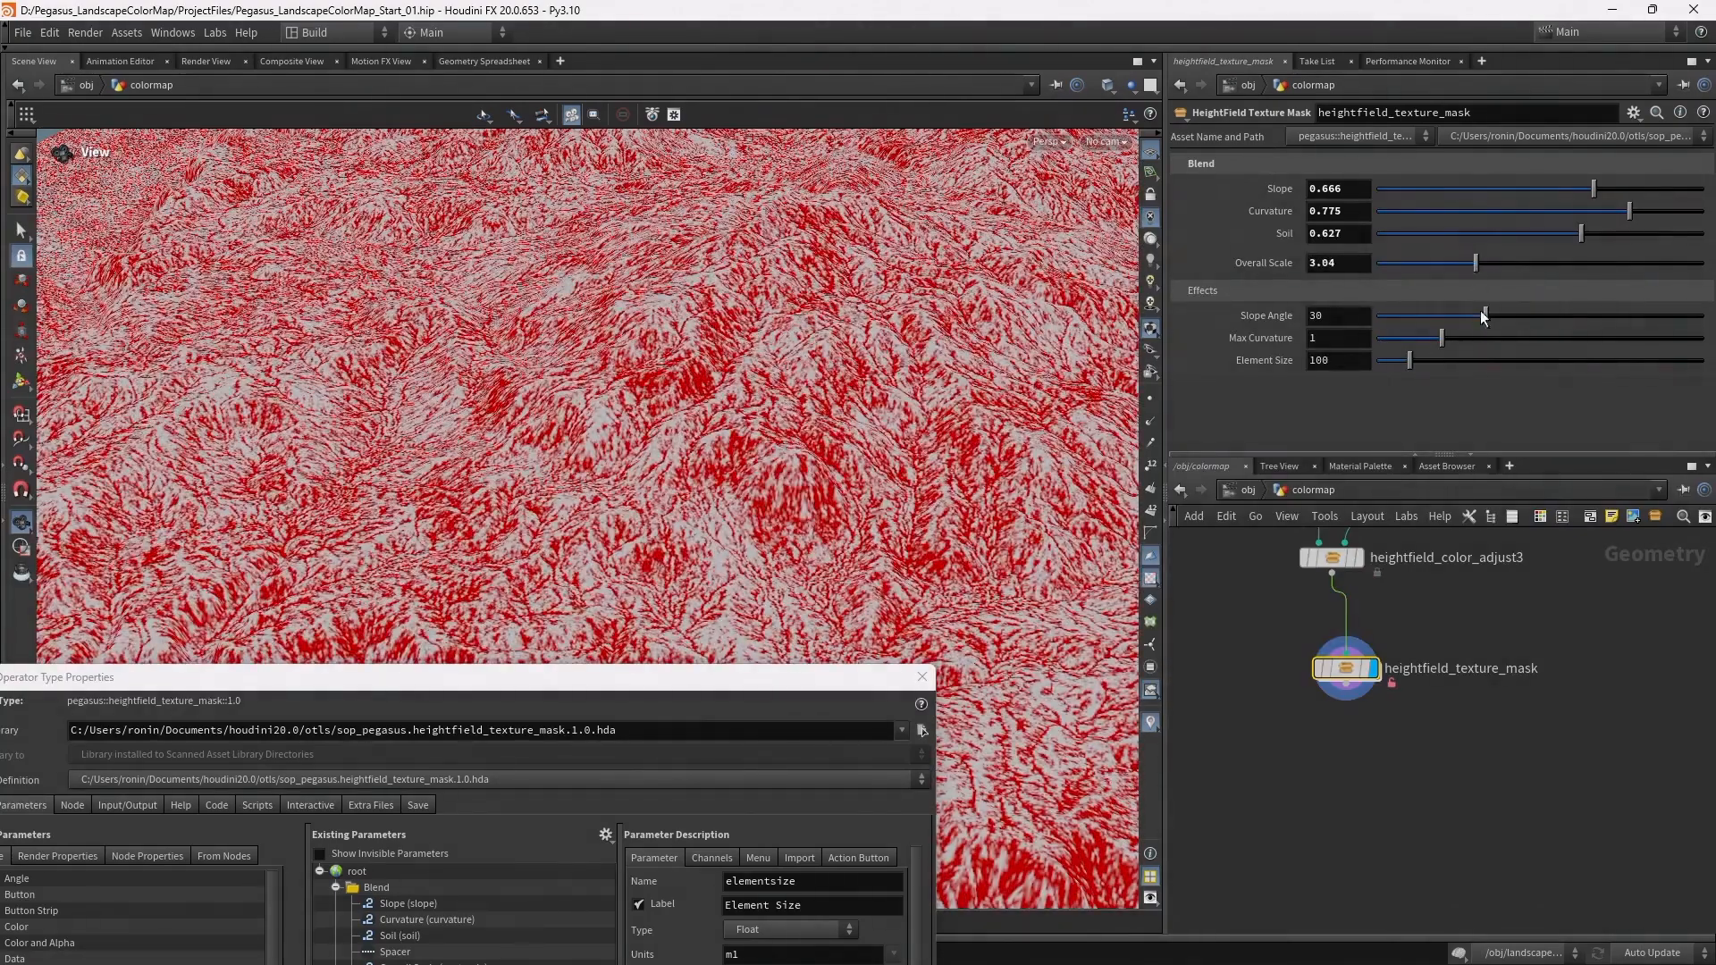
Reset Overall Scale, Curvature, Soil and Slope to their default values
{"action": "middle_click", "coordinate": [1263, 262], "text": "ctrl"}
{"action": "middle_click", "coordinate": [1282, 212], "text": "ctrl"}
{"action": "middle_click", "coordinate": [1284, 233], "text": "ctrl"}
{"action": "middle_click", "coordinate": [1280, 189], "text": "ctrl"}
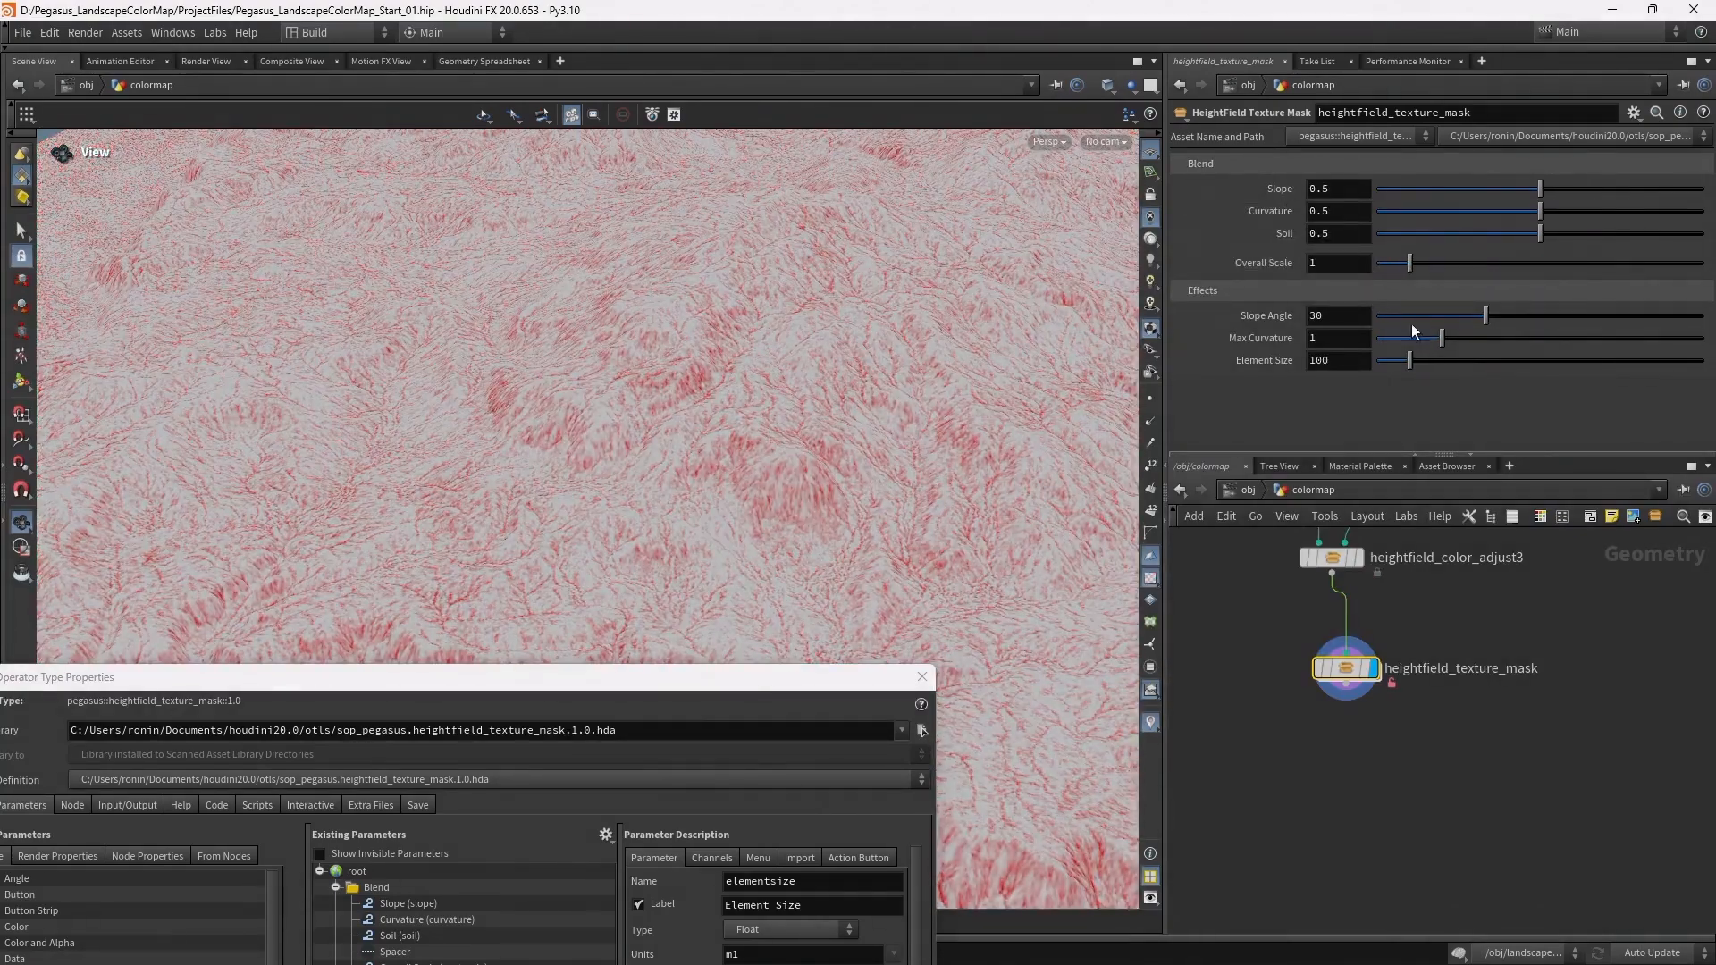
Try Slope Angle 24.4 and Element Size 175, and reset both to their defaults
{"action": "left_click_drag", "start_coordinate": [1460, 320], "coordinate": [1434, 365]}
{"action": "key", "text": "ctrl+z"}
{"action": "middle_click", "coordinate": [1274, 314], "text": "ctrl"}
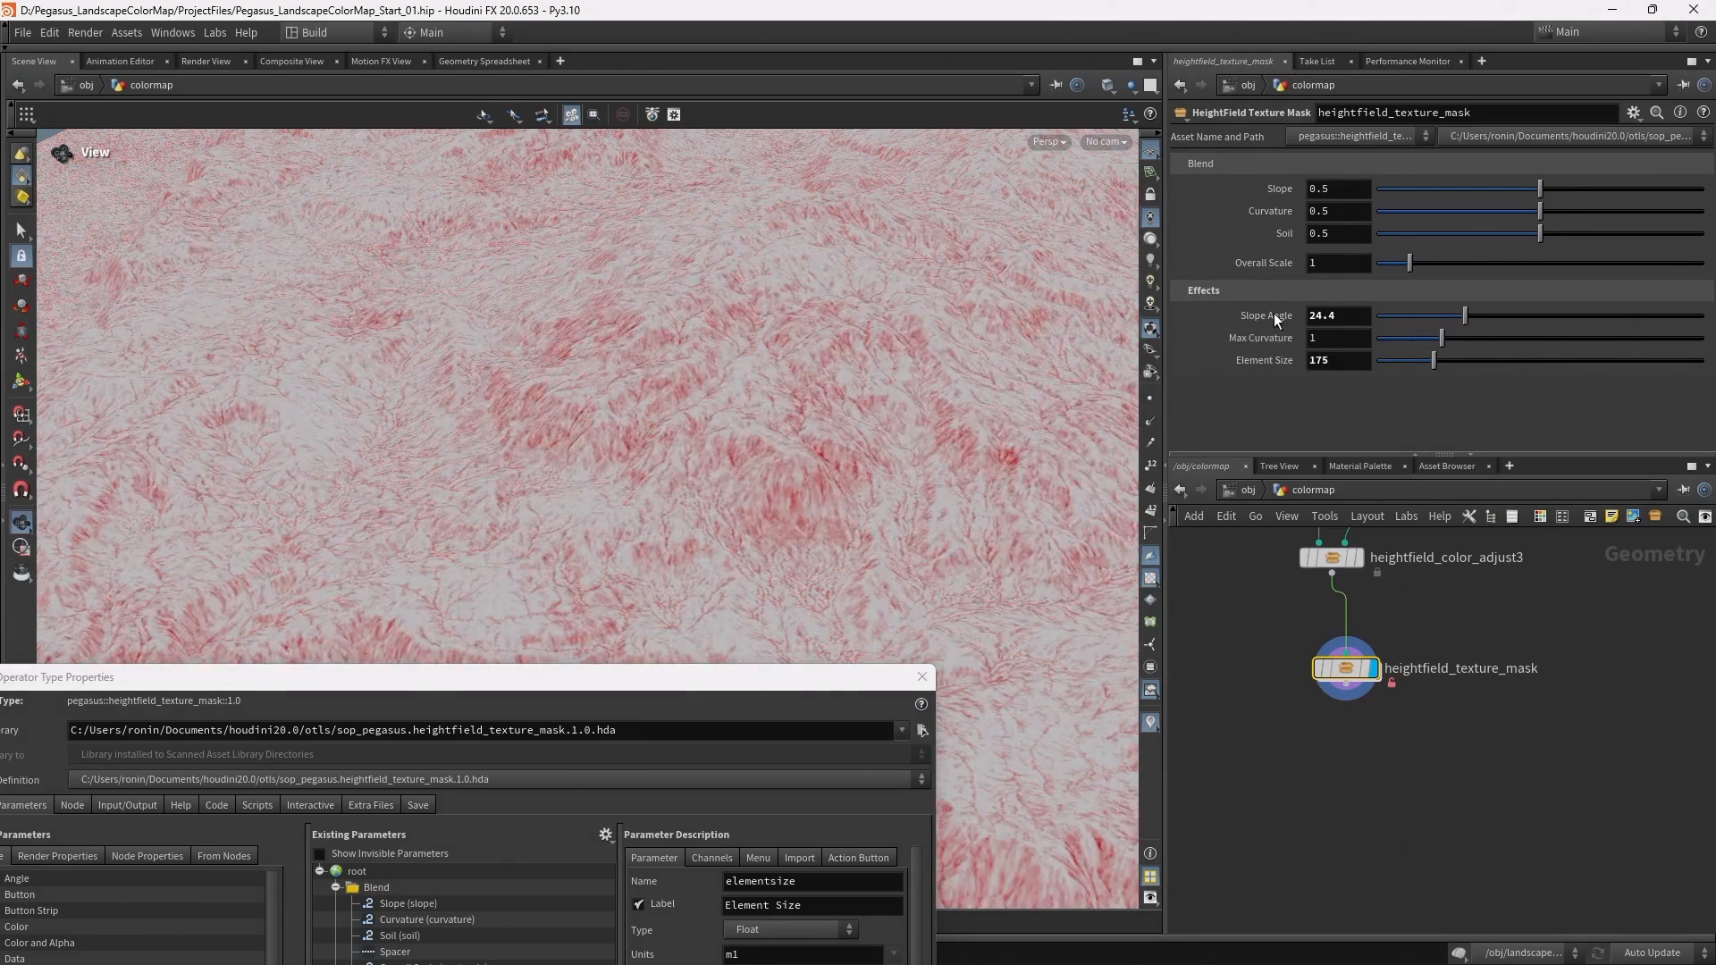
{"action": "middle_click", "coordinate": [1271, 360], "text": "ctrl"}
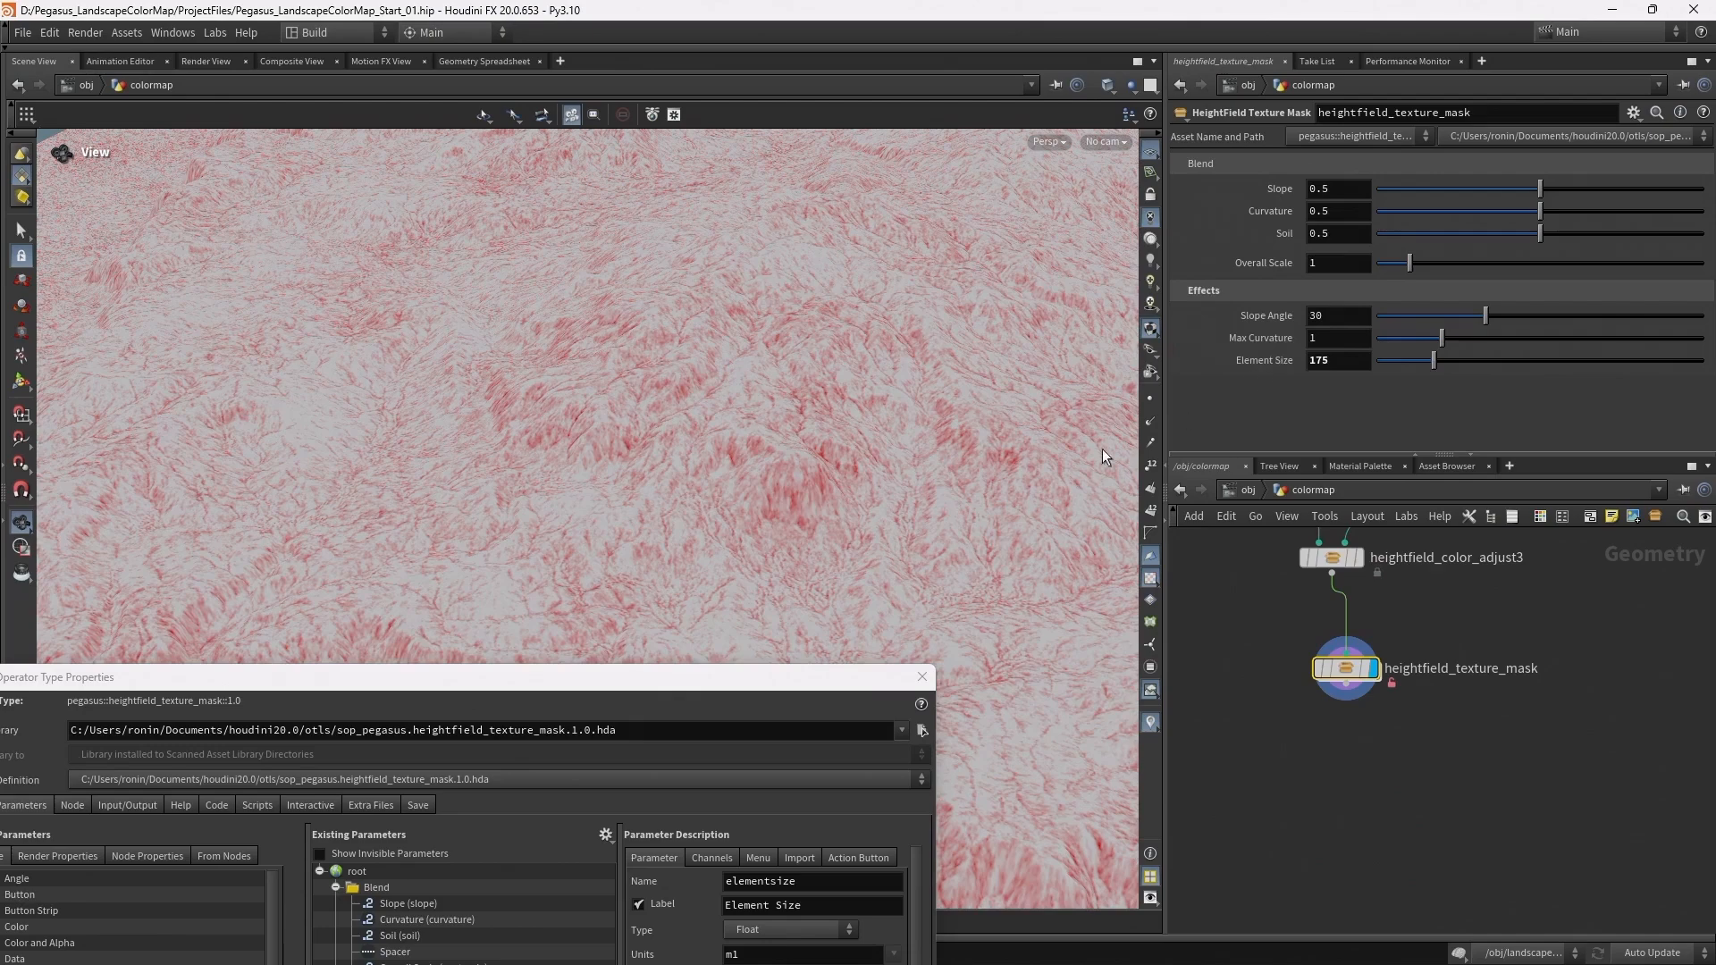
Change the label of the elementsize parameter to Soil Size and apply the change to the asset
{"action": "left_click_drag", "start_coordinate": [620, 683], "coordinate": [678, 166]}
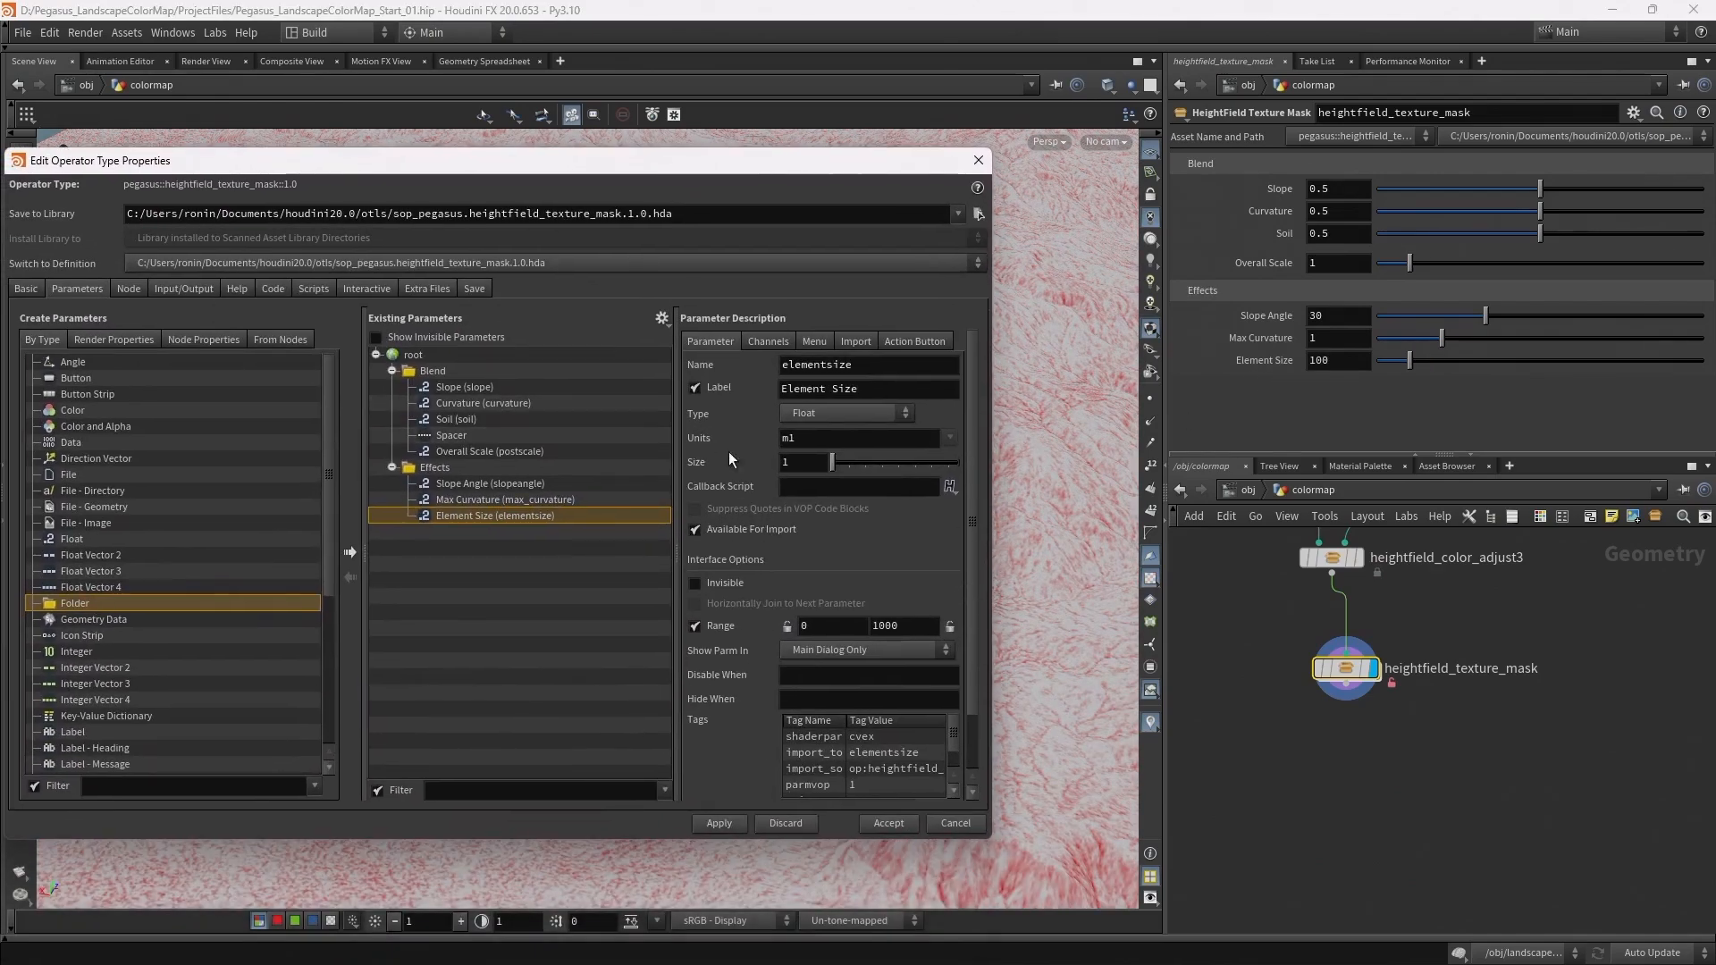
{"action": "double_click", "coordinate": [827, 389]}
{"action": "type", "text": "Soil"}
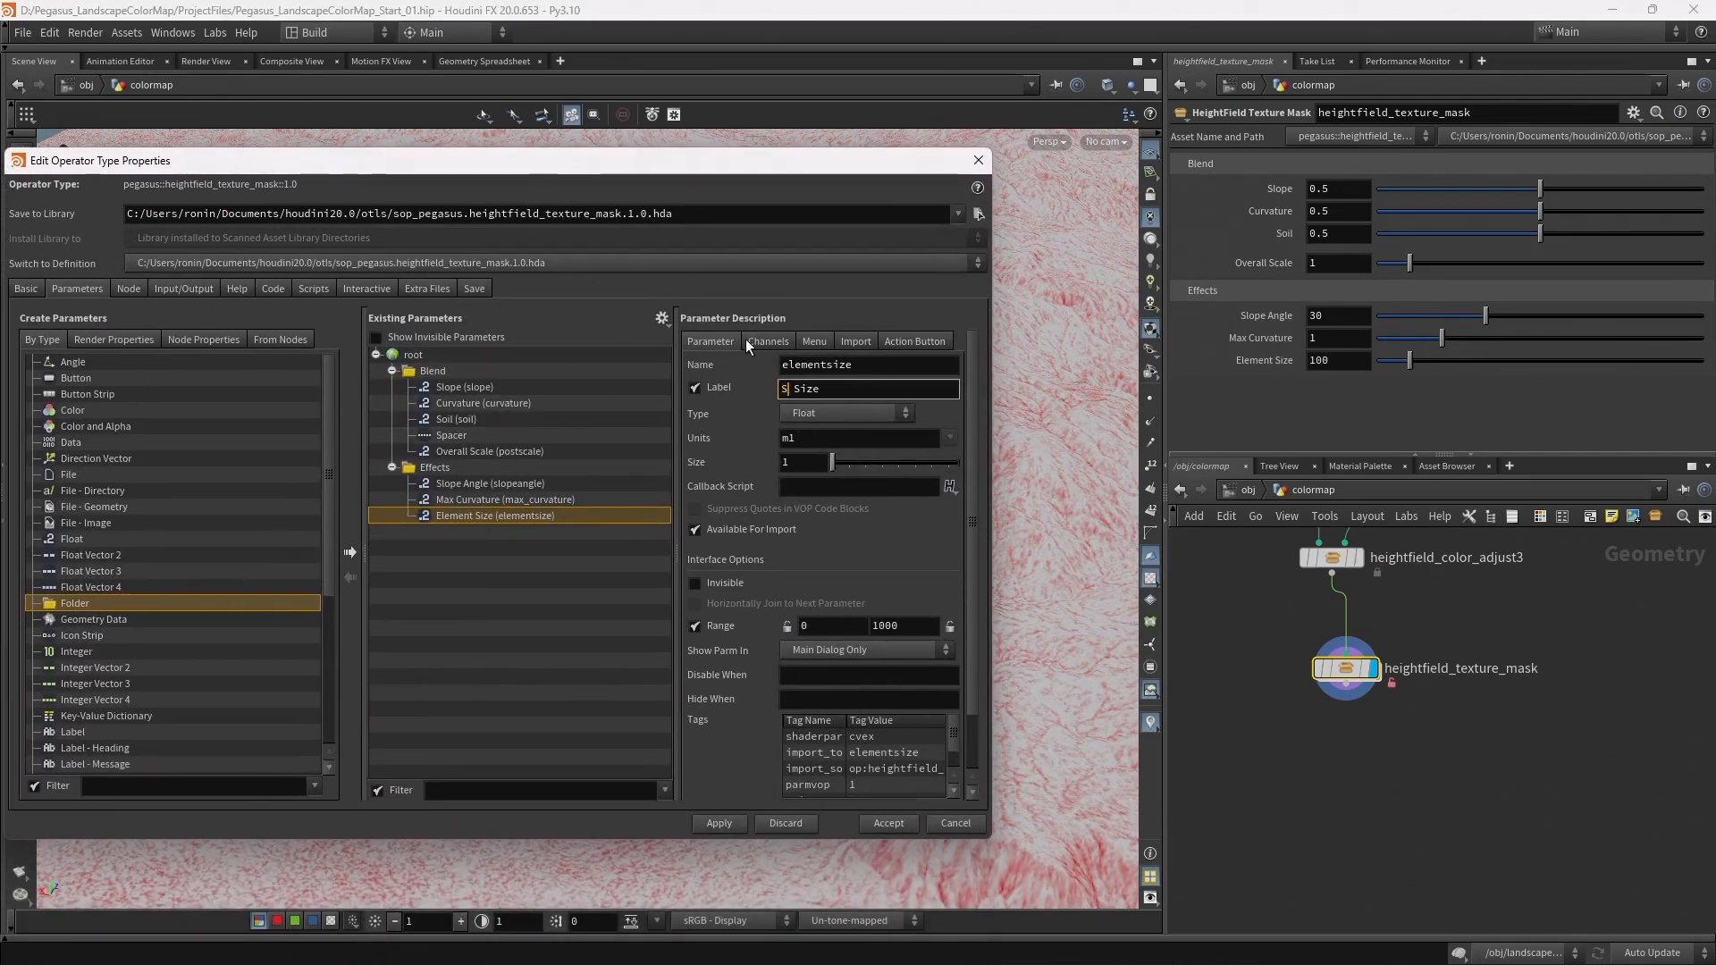
{"action": "key", "text": "Return"}
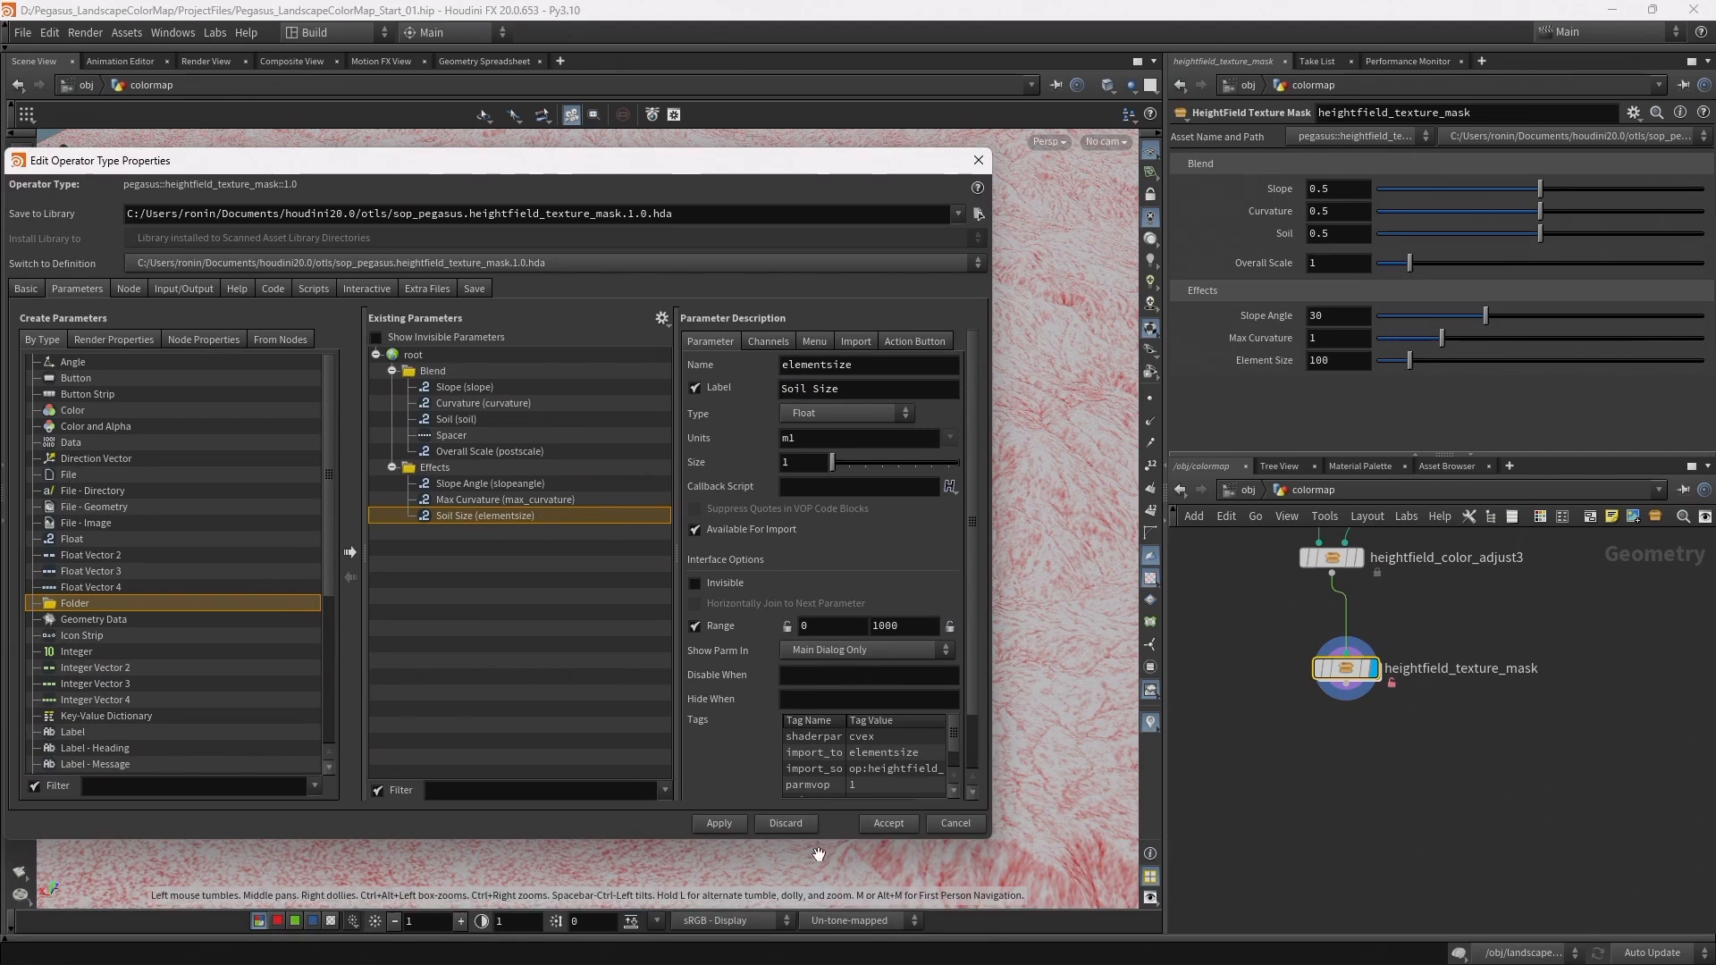
{"action": "left_click", "coordinate": [721, 824]}
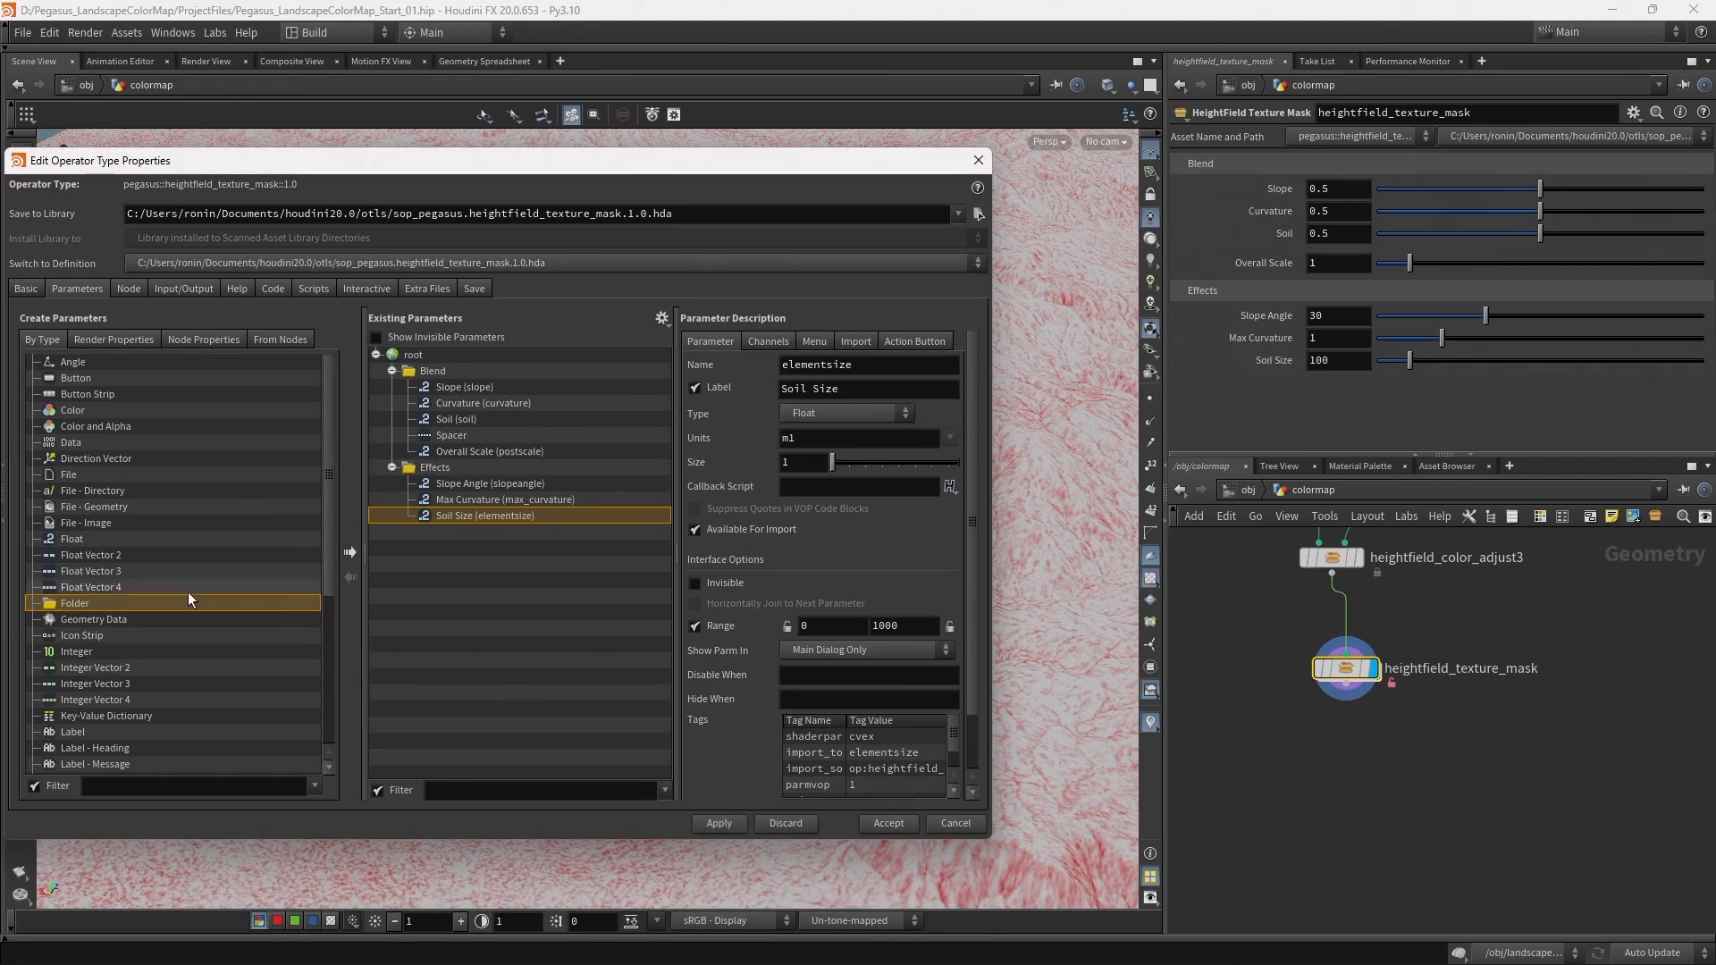
Go inside heightfield_texture_mask to its distort and switch nodes and add a new root-level folder below Effects
{"action": "double_click", "coordinate": [1348, 670]}
{"action": "scroll", "coordinate": [1525, 660], "scroll_direction": "down", "scroll_amount": 4}
{"action": "middle_click_drag", "start_coordinate": [1529, 720], "coordinate": [1569, 545]}
{"action": "scroll", "coordinate": [1538, 750], "scroll_direction": "up", "scroll_amount": 2}
{"action": "middle_click_drag", "start_coordinate": [1541, 791], "coordinate": [1556, 541]}
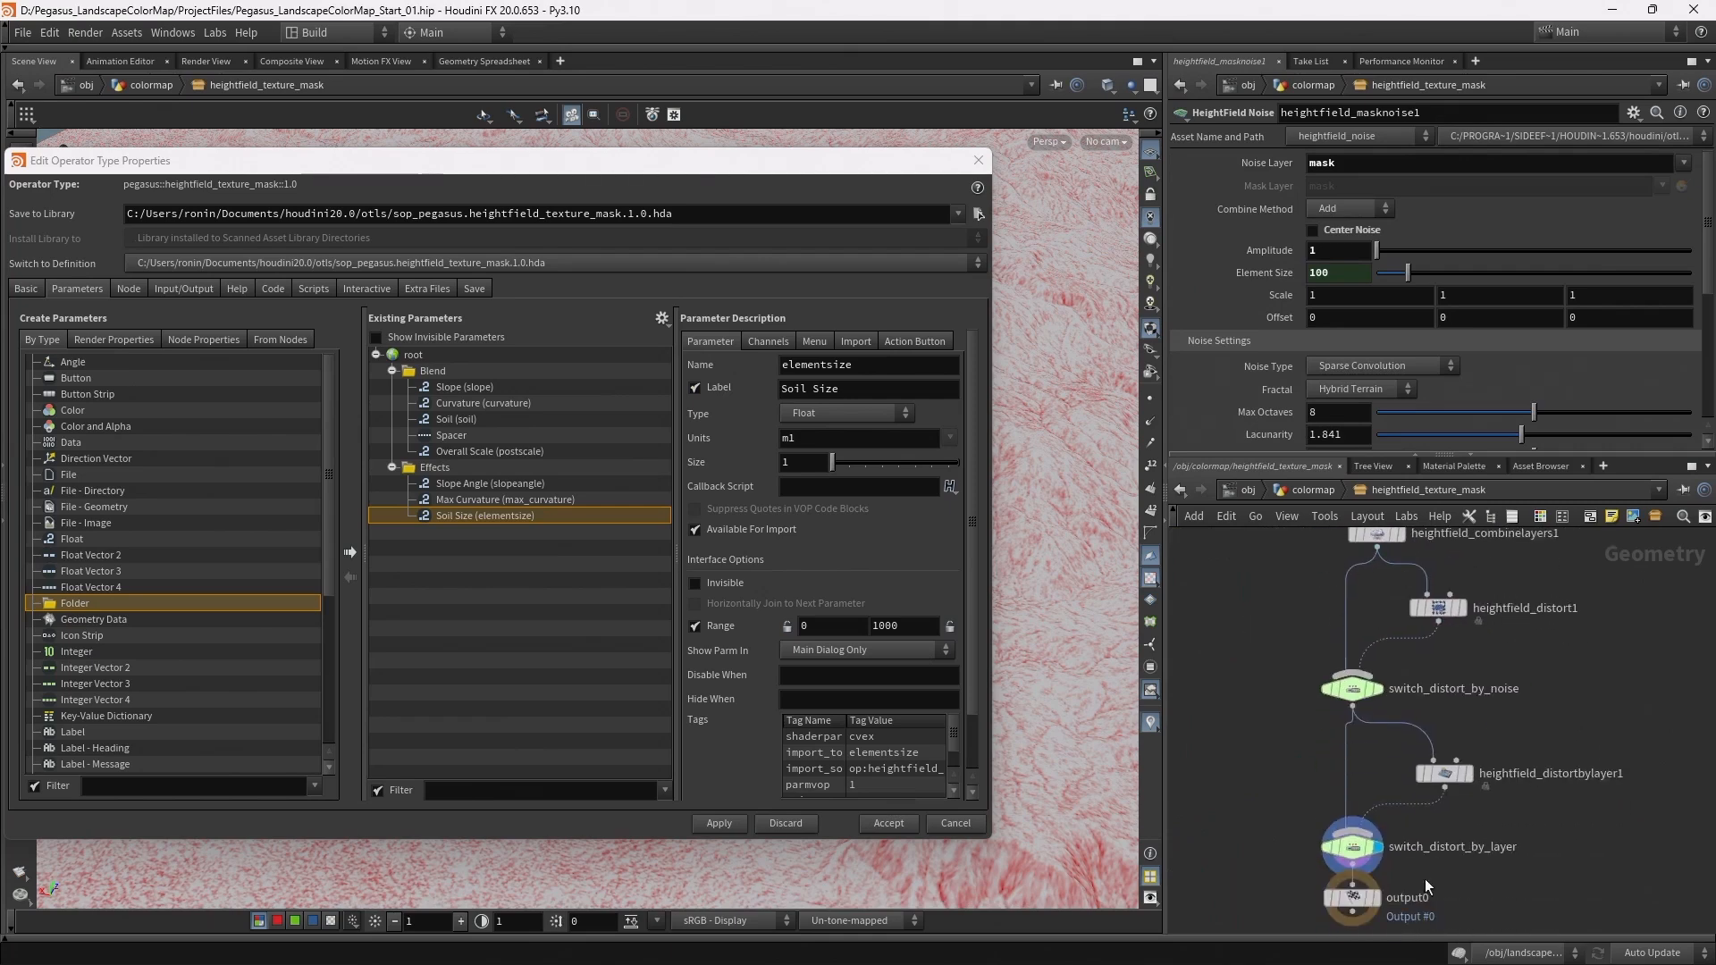
{"action": "left_click_drag", "start_coordinate": [1351, 897], "coordinate": [1352, 918]}
{"action": "middle_click_drag", "start_coordinate": [1351, 918], "coordinate": [1359, 933]}
{"action": "left_click_drag", "start_coordinate": [75, 602], "coordinate": [411, 356]}
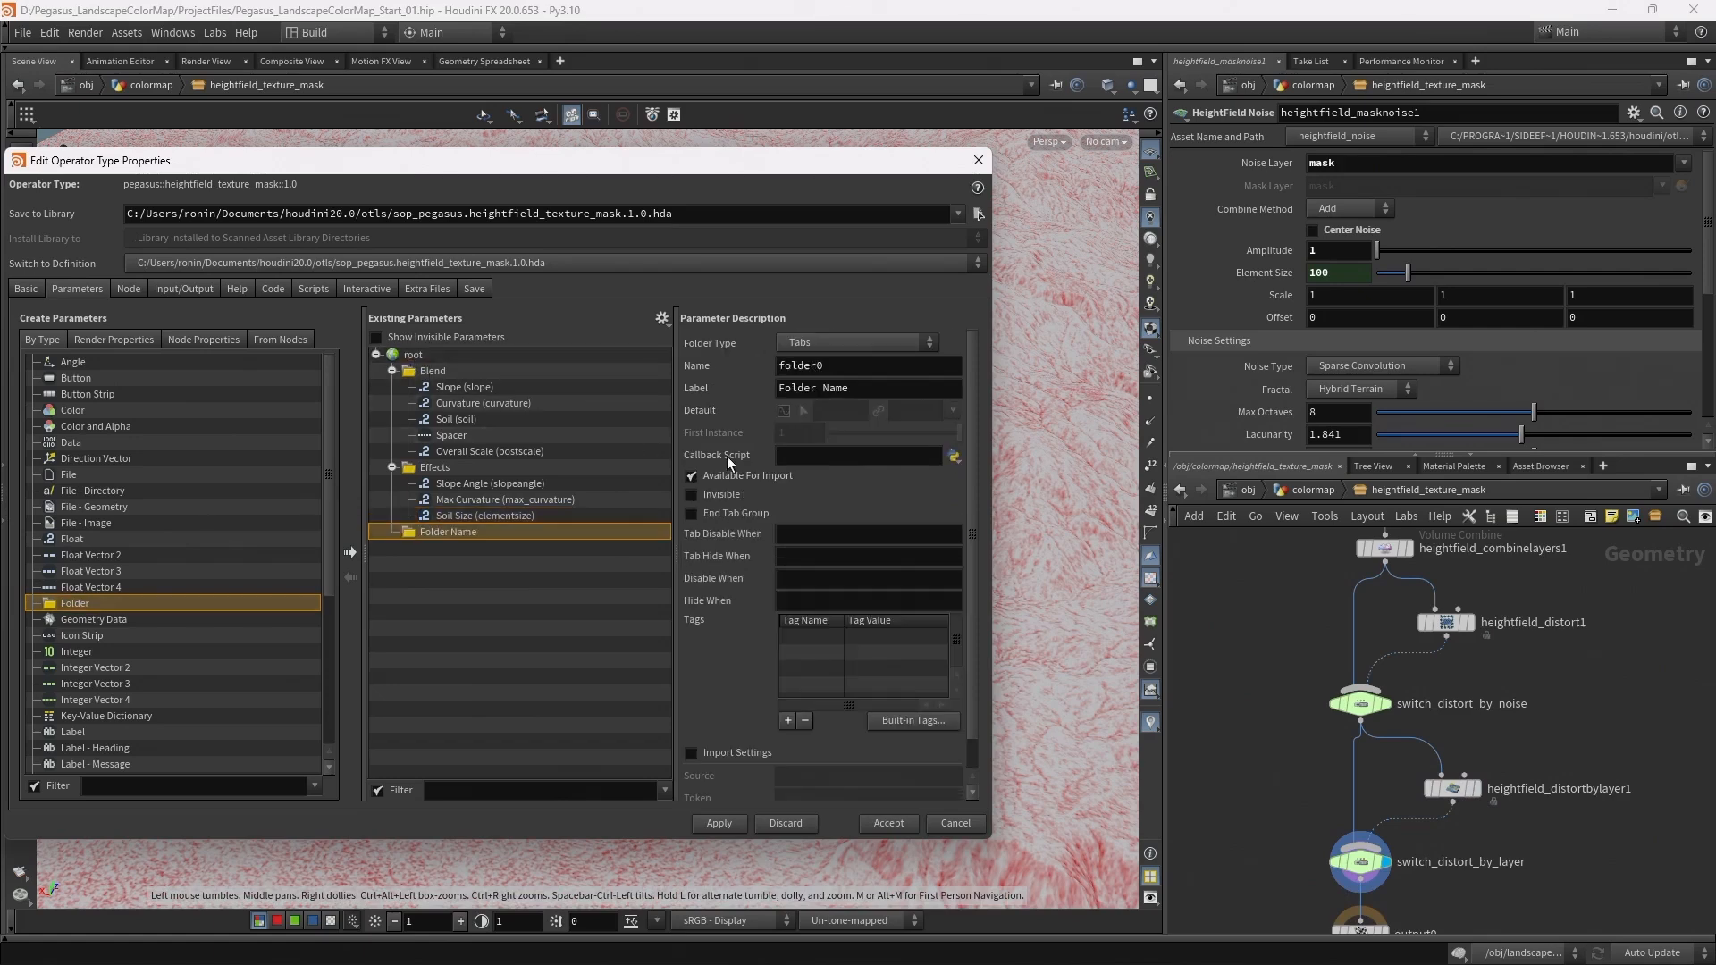
Name the new folder fld_distort, label it Distort and set its folder type to Collapsible
{"action": "left_click_drag", "start_coordinate": [842, 366], "coordinate": [683, 360]}
{"action": "type", "text": "fld_distort"}
{"action": "key", "text": "Tab"}
{"action": "type", "text": "Distort"}
{"action": "key", "text": "Return"}
{"action": "left_click", "coordinate": [818, 343]}
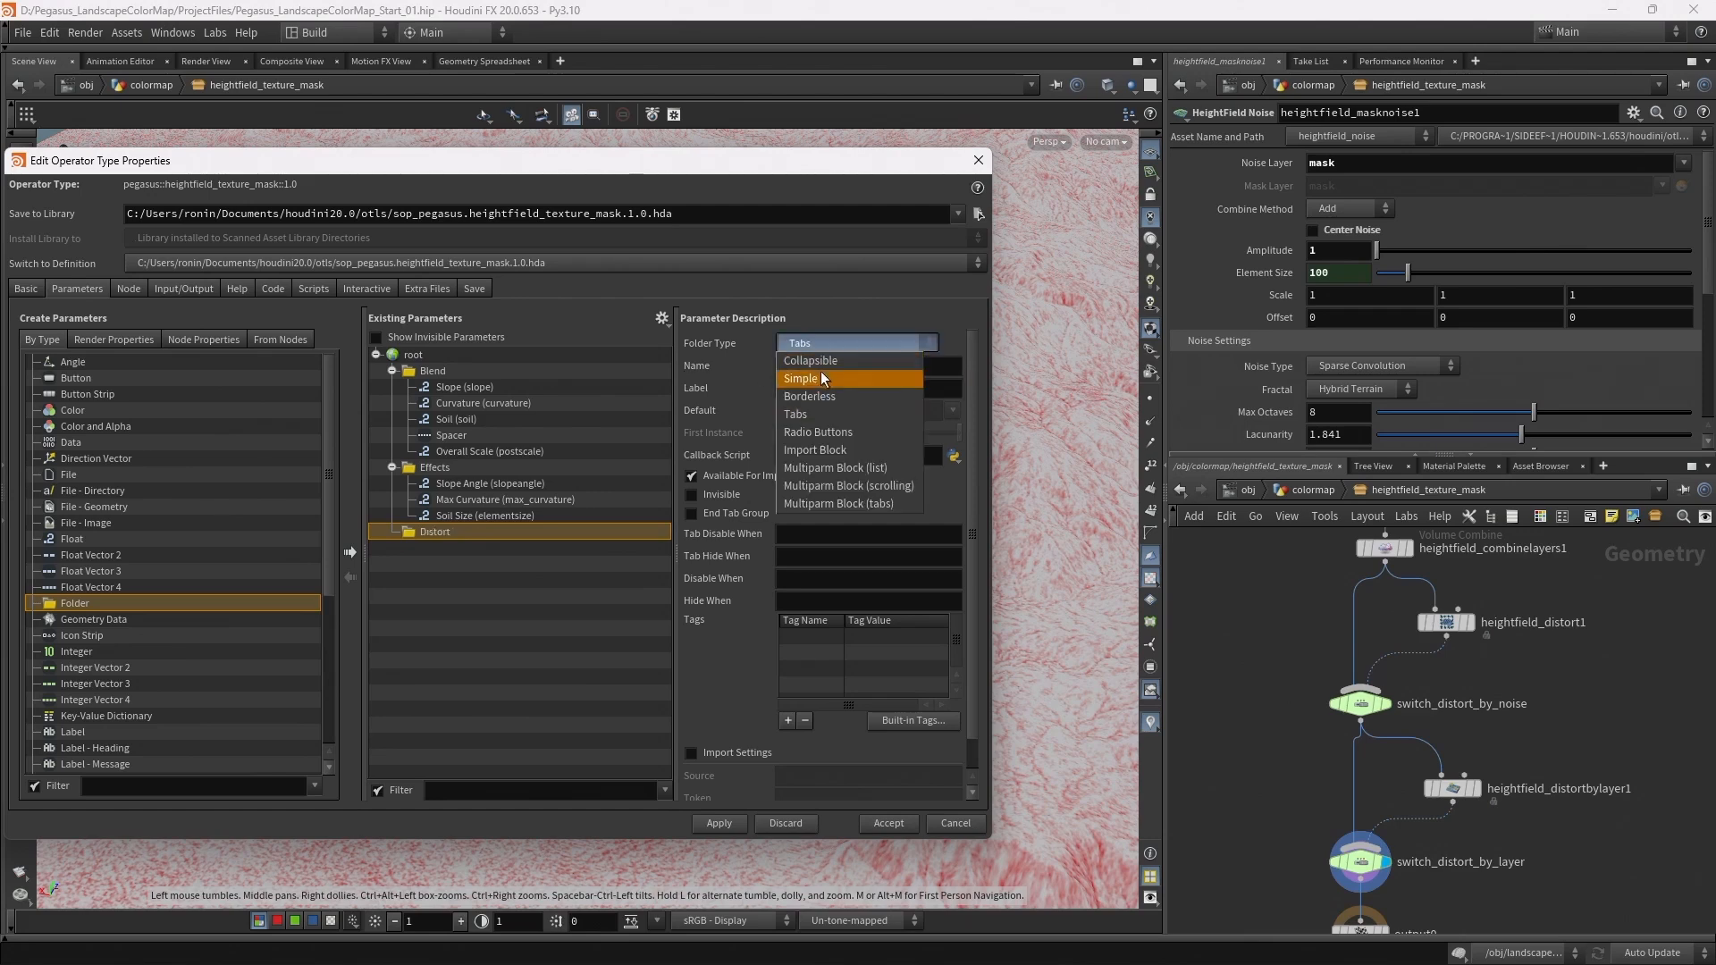
{"action": "left_click", "coordinate": [818, 375]}
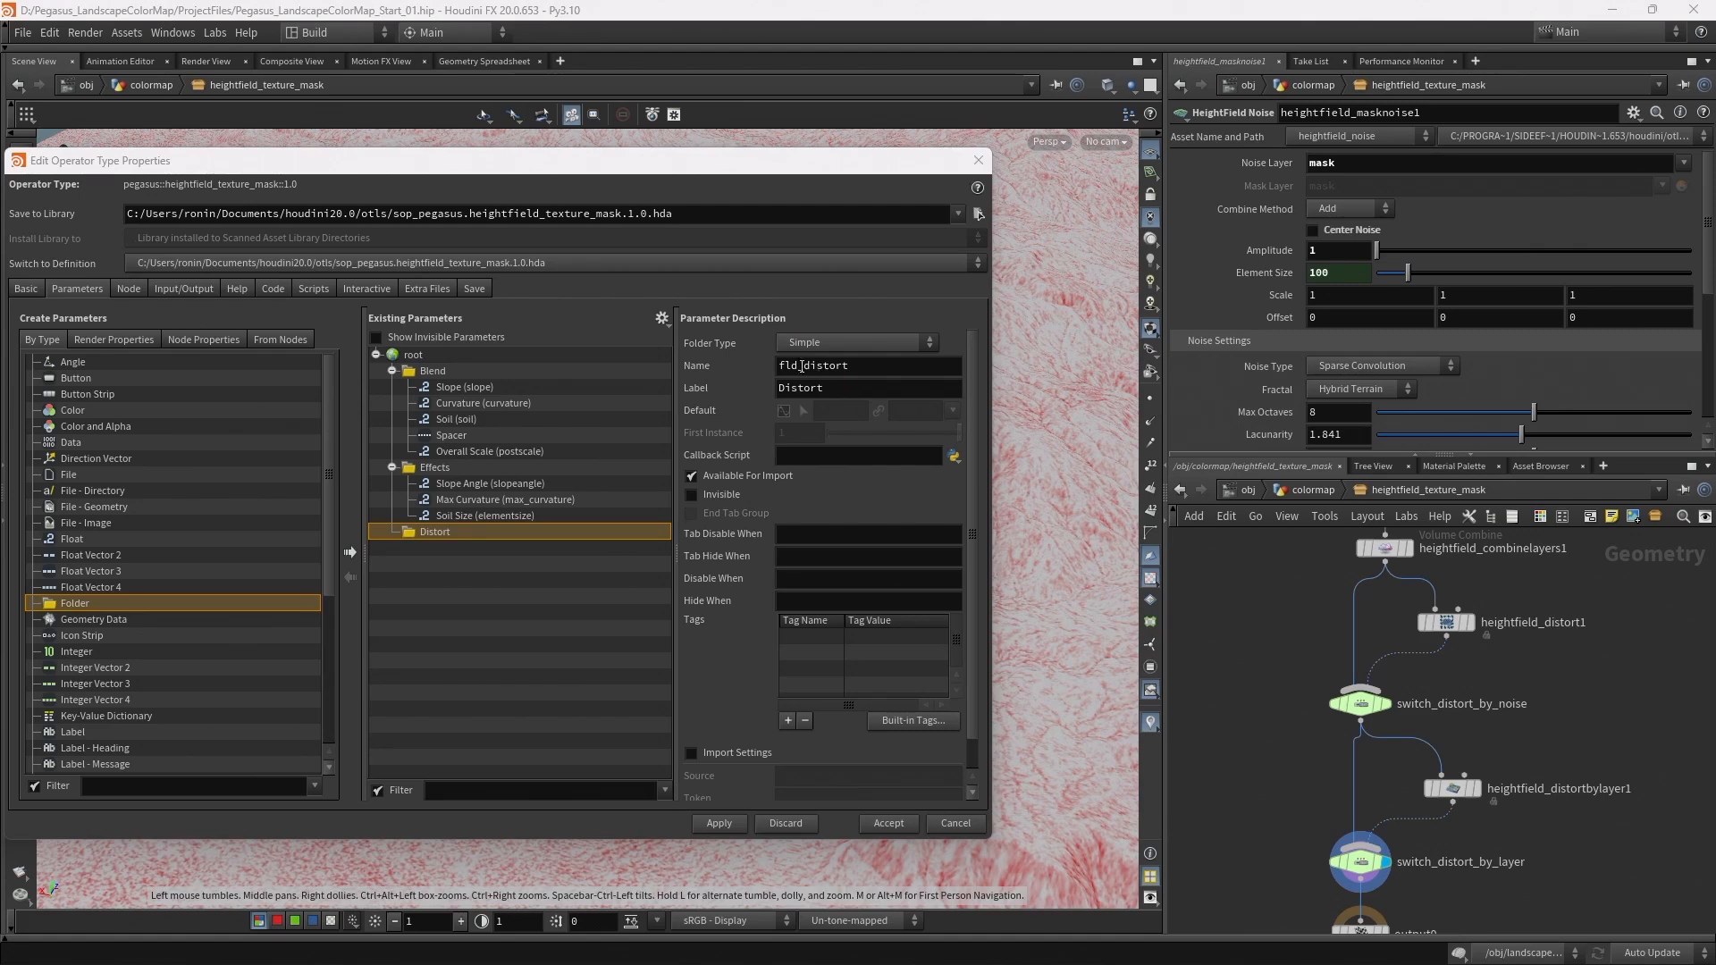
{"action": "left_click", "coordinate": [823, 341]}
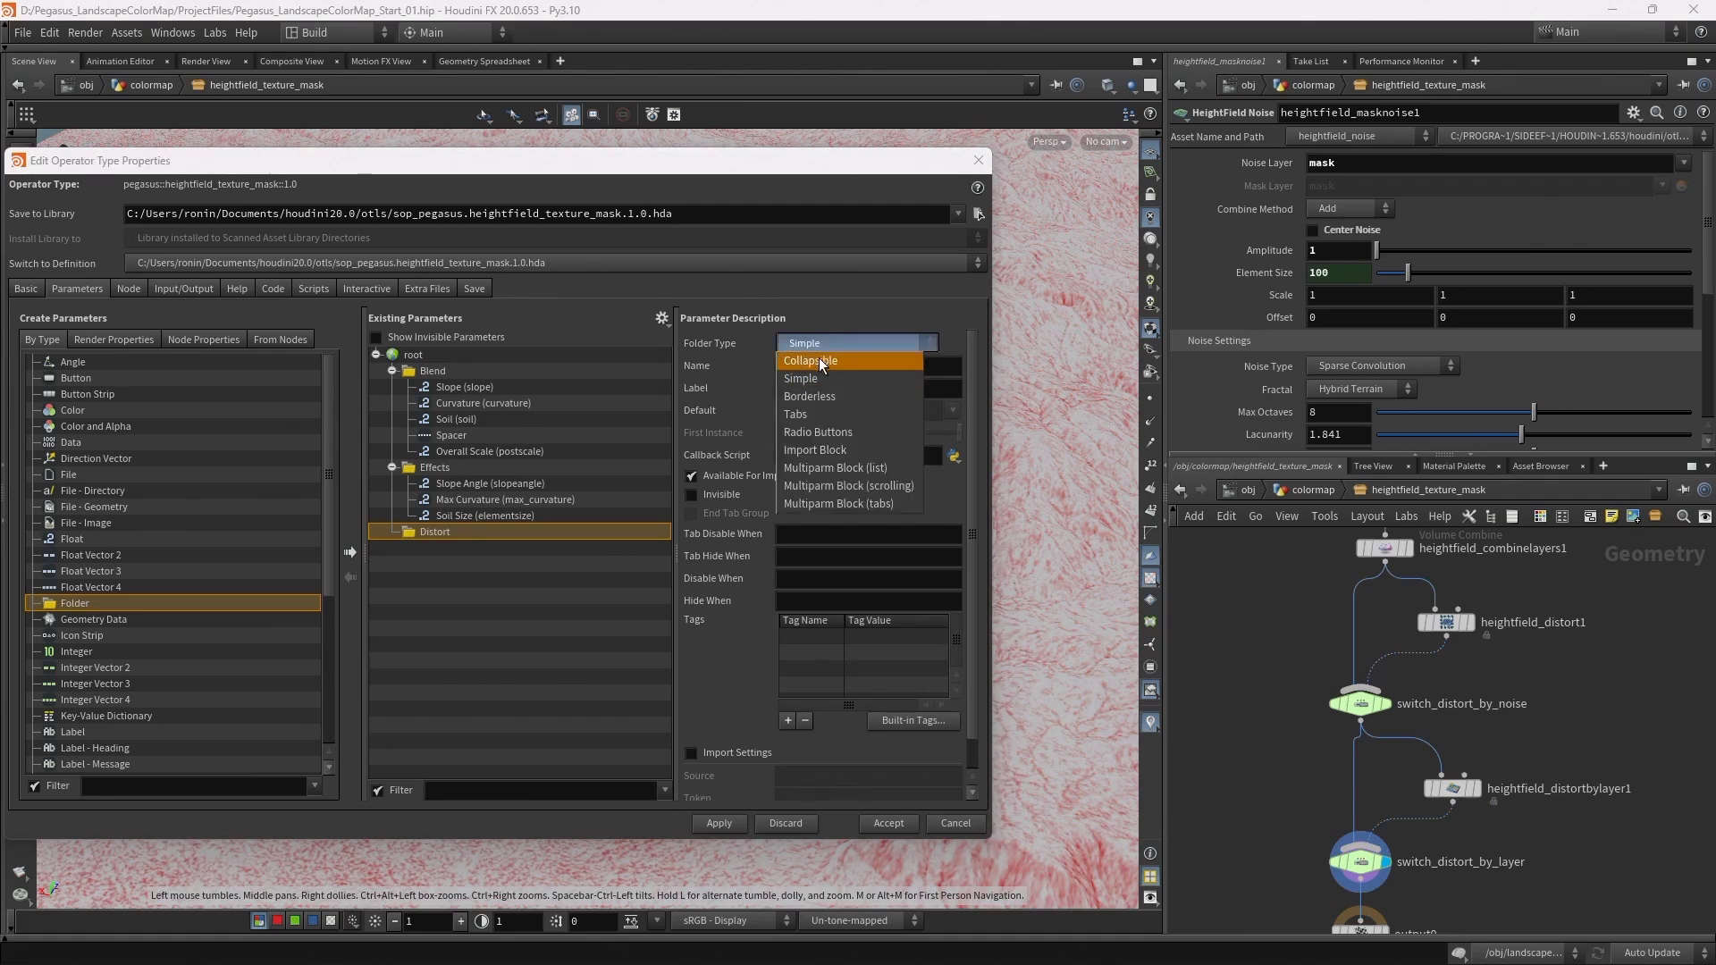
{"action": "left_click", "coordinate": [819, 359]}
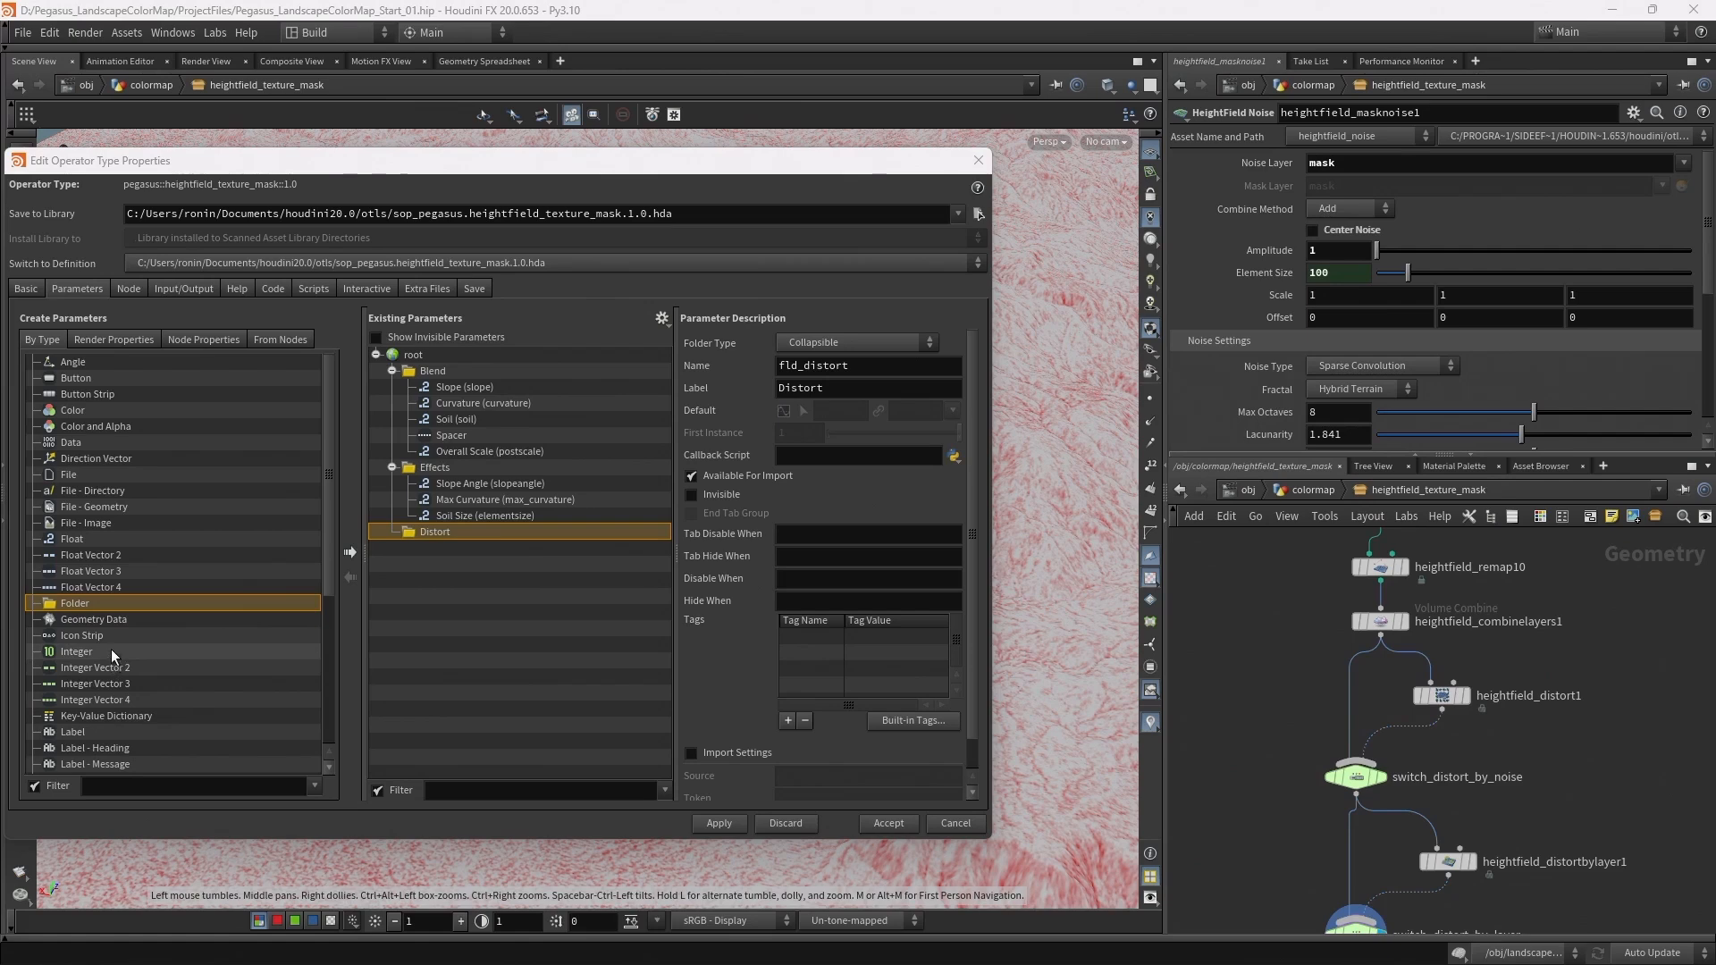
Add a heading label inside the Distort folder, named disortbynoise, with the text Distort By Noise
{"action": "scroll", "coordinate": [110, 636], "scroll_direction": "down", "scroll_amount": 5}
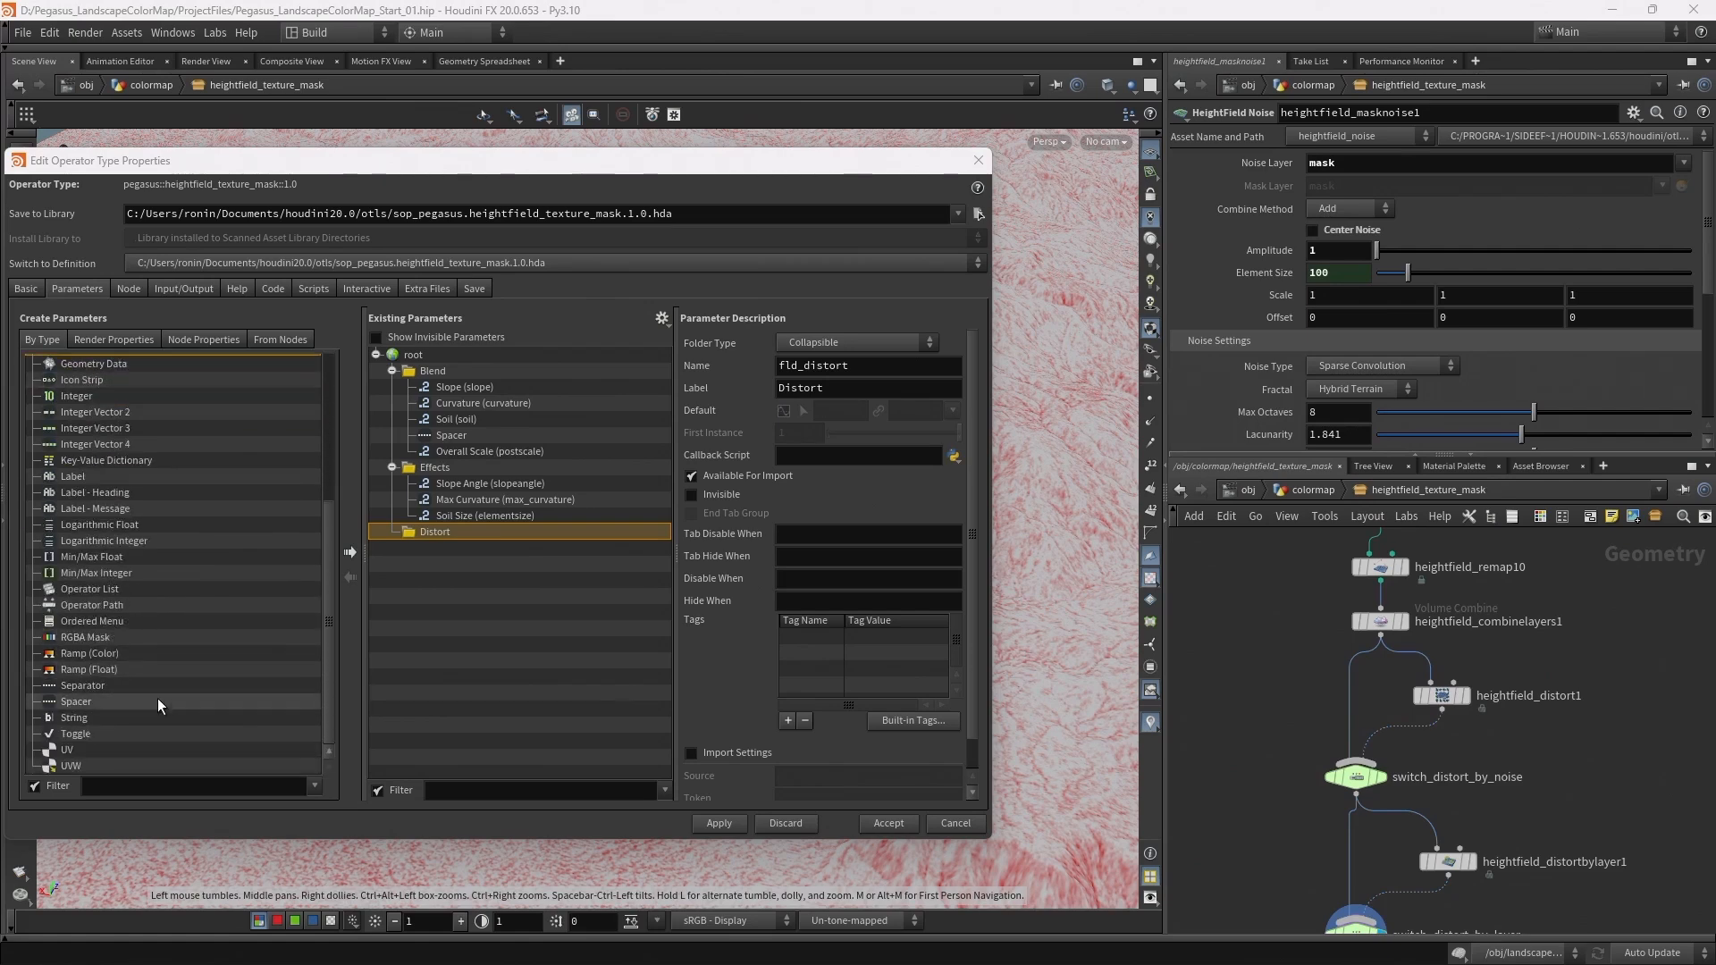
{"action": "left_click_drag", "start_coordinate": [89, 495], "coordinate": [422, 534]}
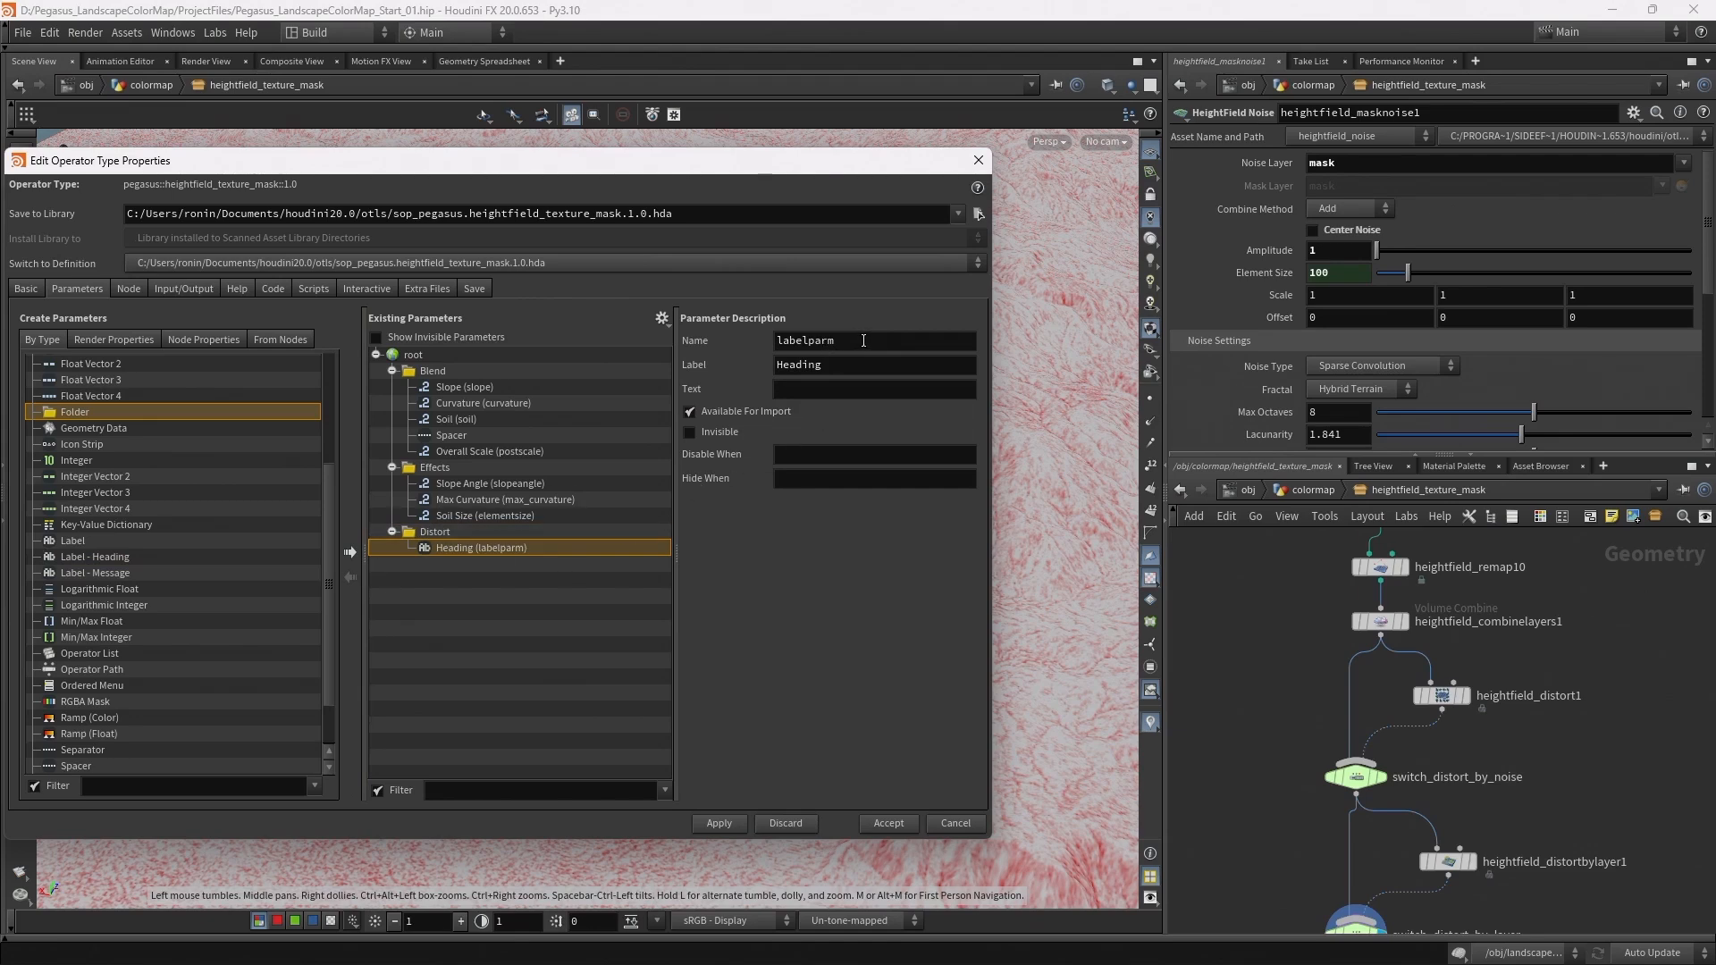
{"action": "double_click", "coordinate": [781, 342]}
{"action": "type", "text": "disorty"}
{"action": "key", "text": "BackSpace"}
{"action": "type", "text": "bynoise"}
{"action": "key", "text": "Tab"}
{"action": "key", "text": "Tab"}
{"action": "type", "text": "D"}
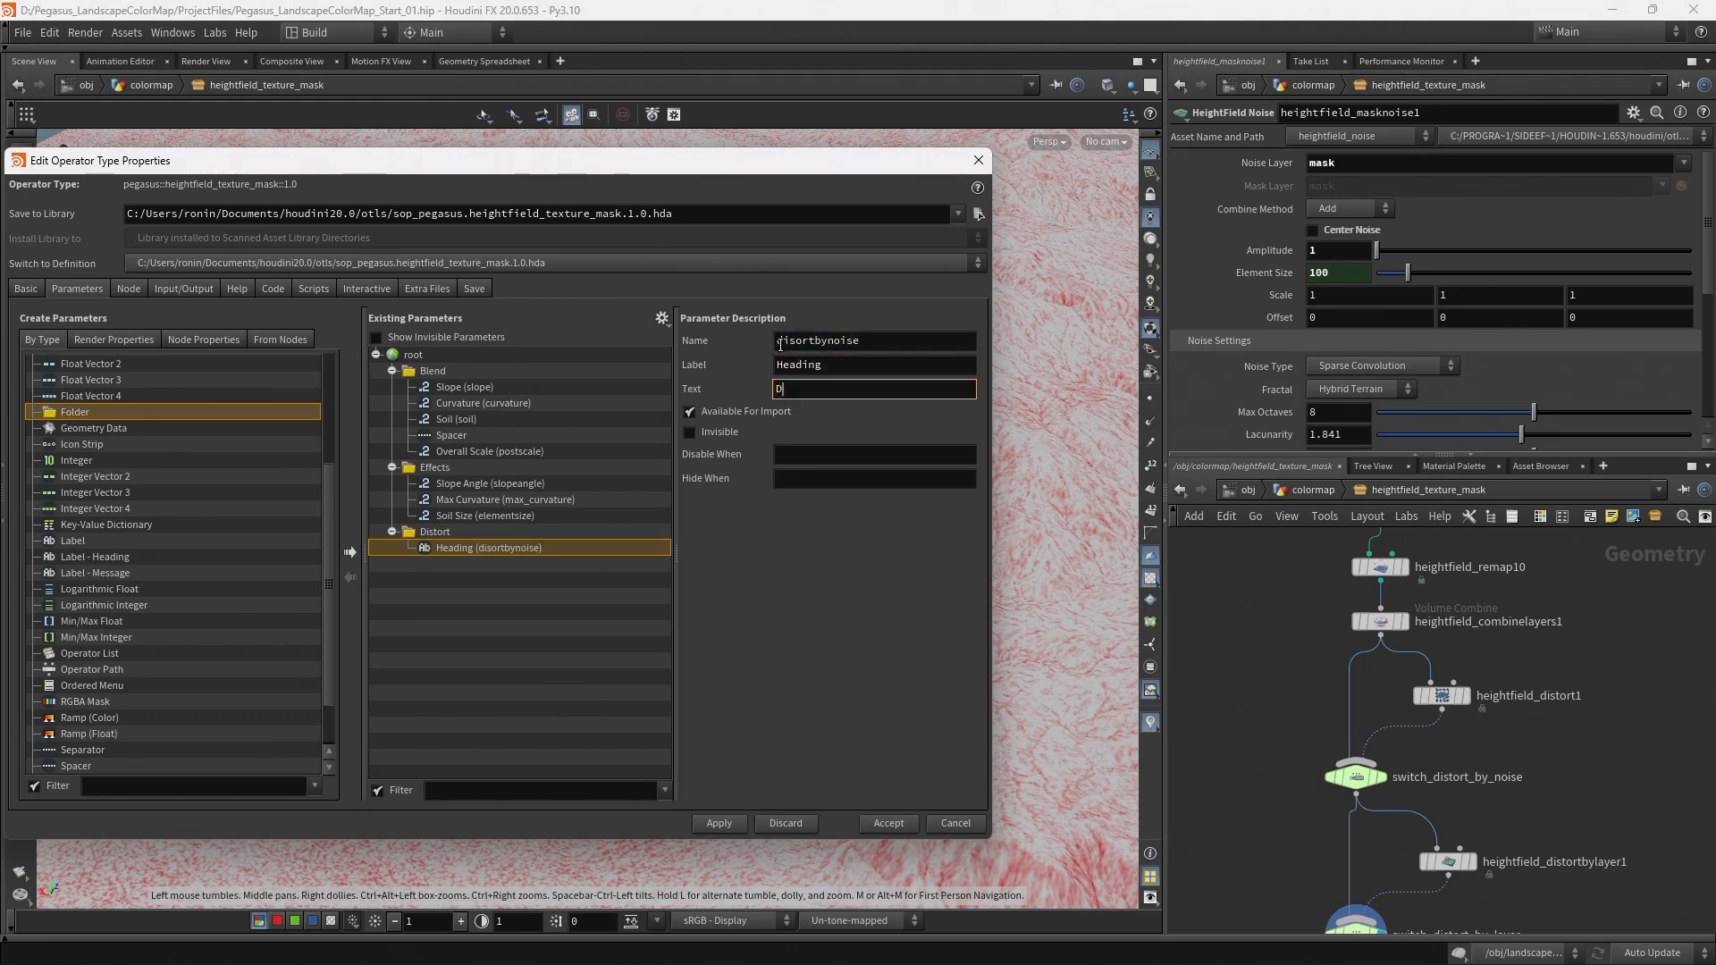
{"action": "type", "text": "istort By Noise"}
{"action": "key", "text": "Return"}
Duplicate the Distort By Noise heading within the Distort folder and name the copy disortbylayer
{"action": "left_click_drag", "start_coordinate": [885, 390], "coordinate": [726, 382]}
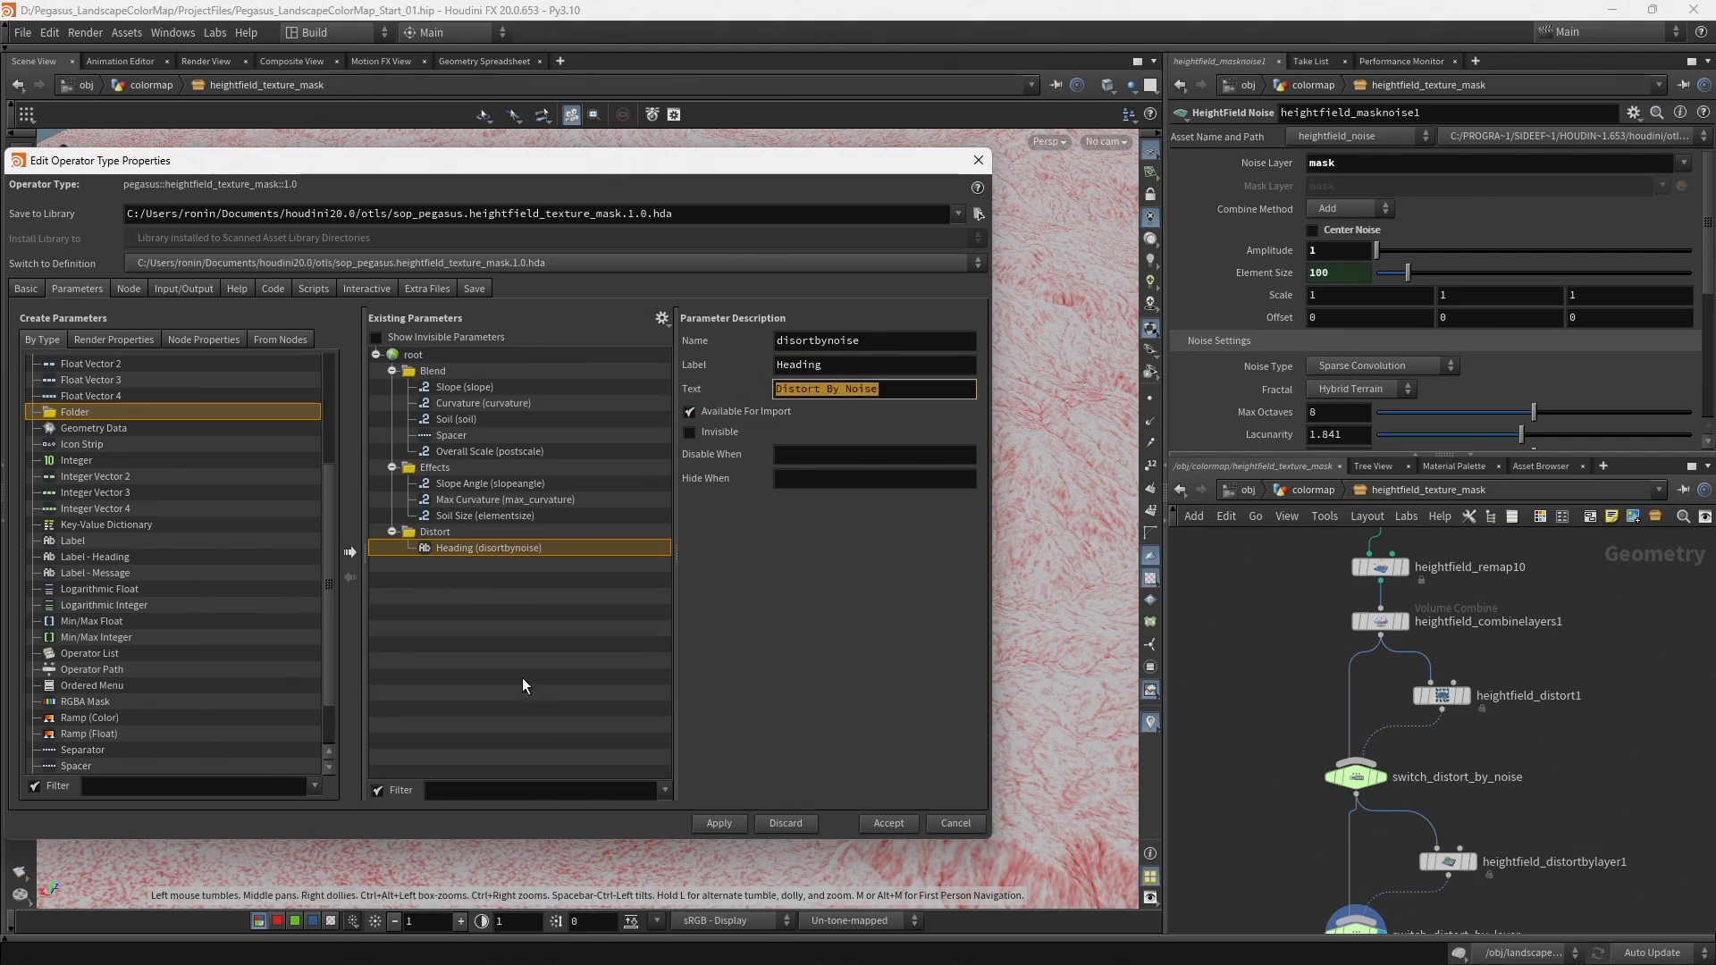
{"action": "left_click", "coordinate": [468, 555]}
{"action": "left_click", "coordinate": [464, 550]}
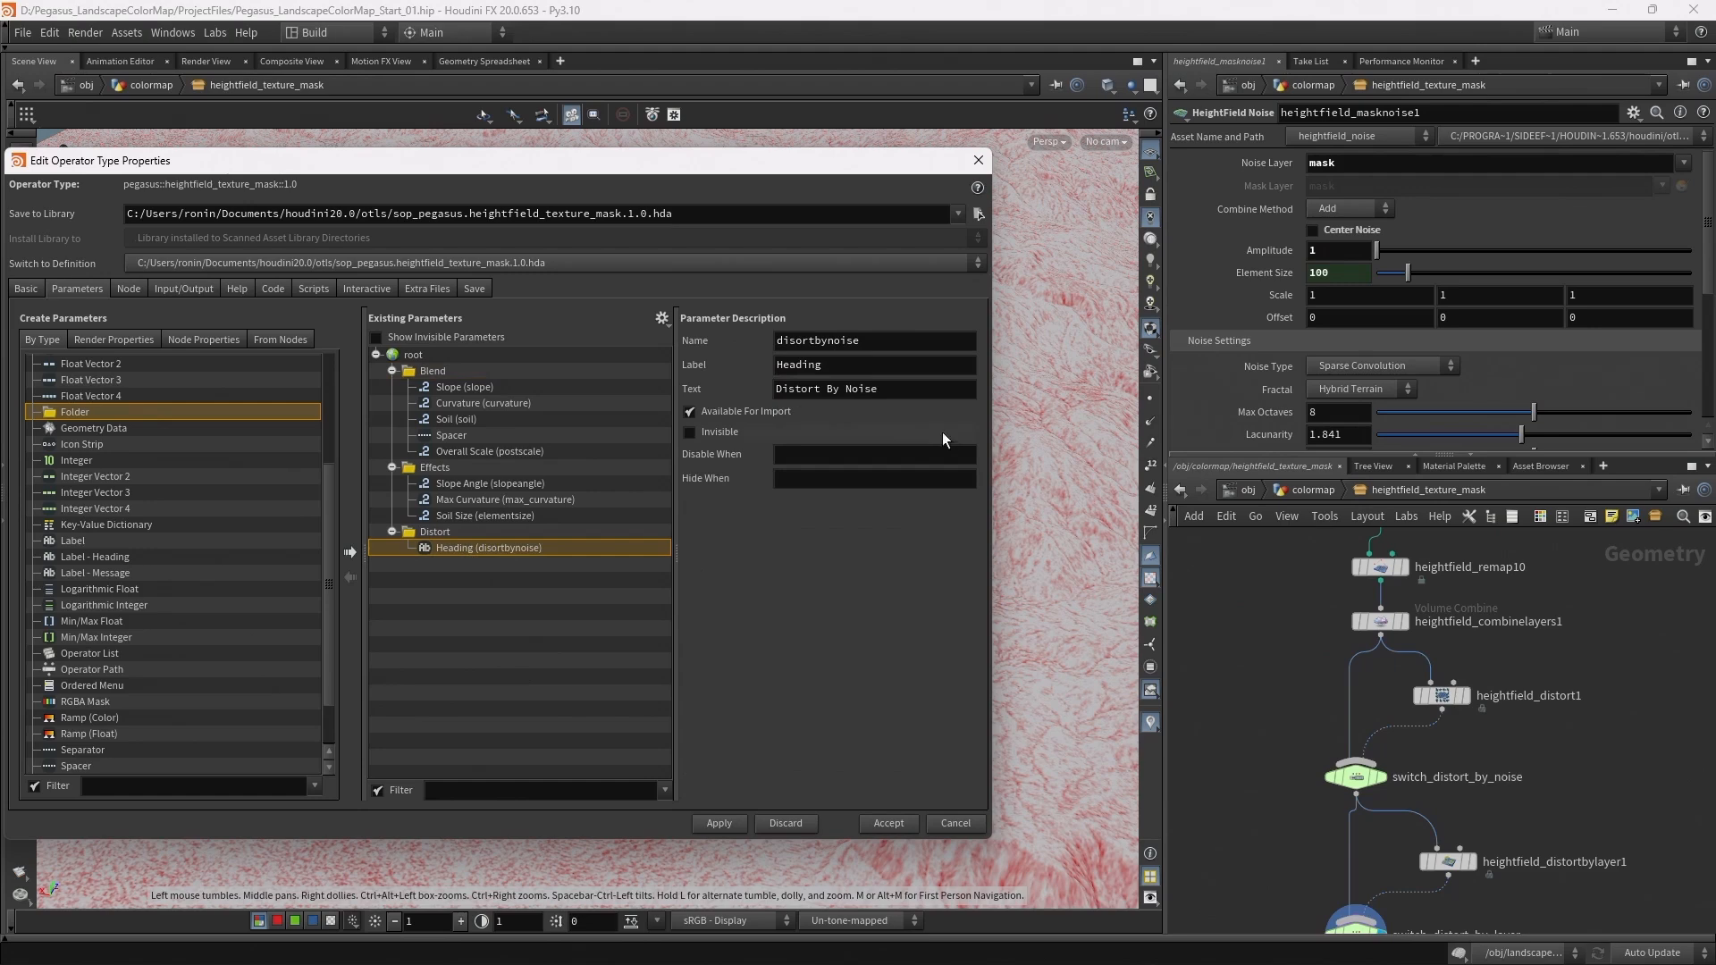
{"action": "key", "text": "ctrl+v"}
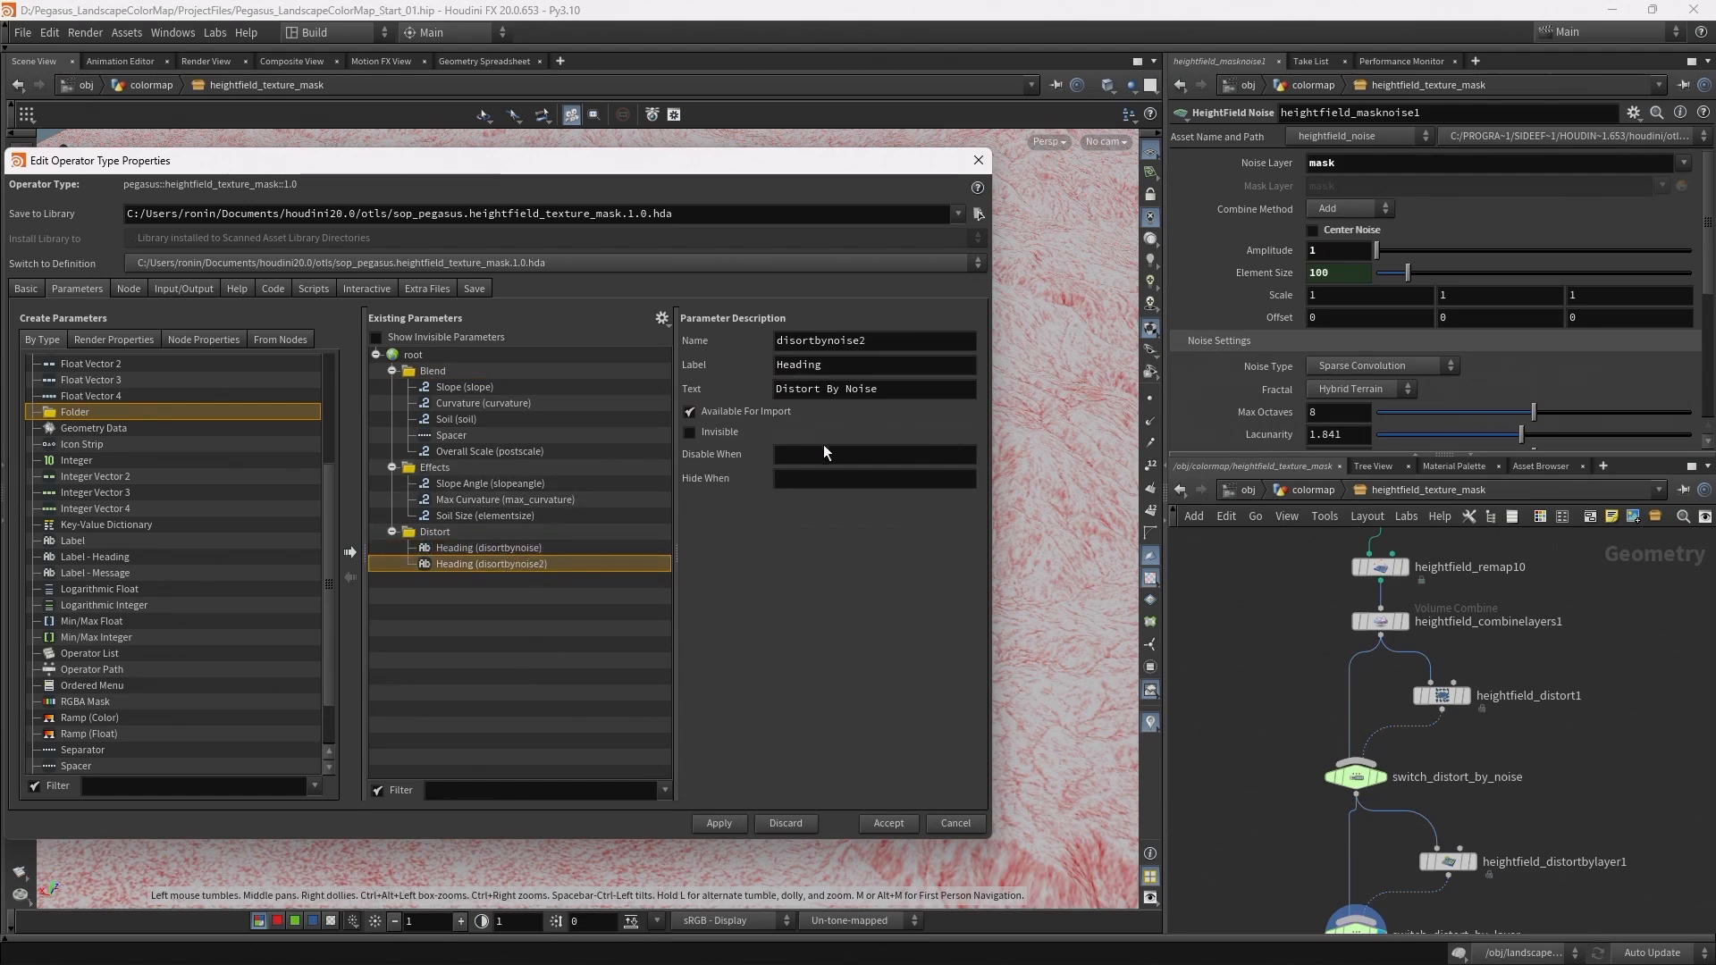
{"action": "double_click", "coordinate": [897, 340]}
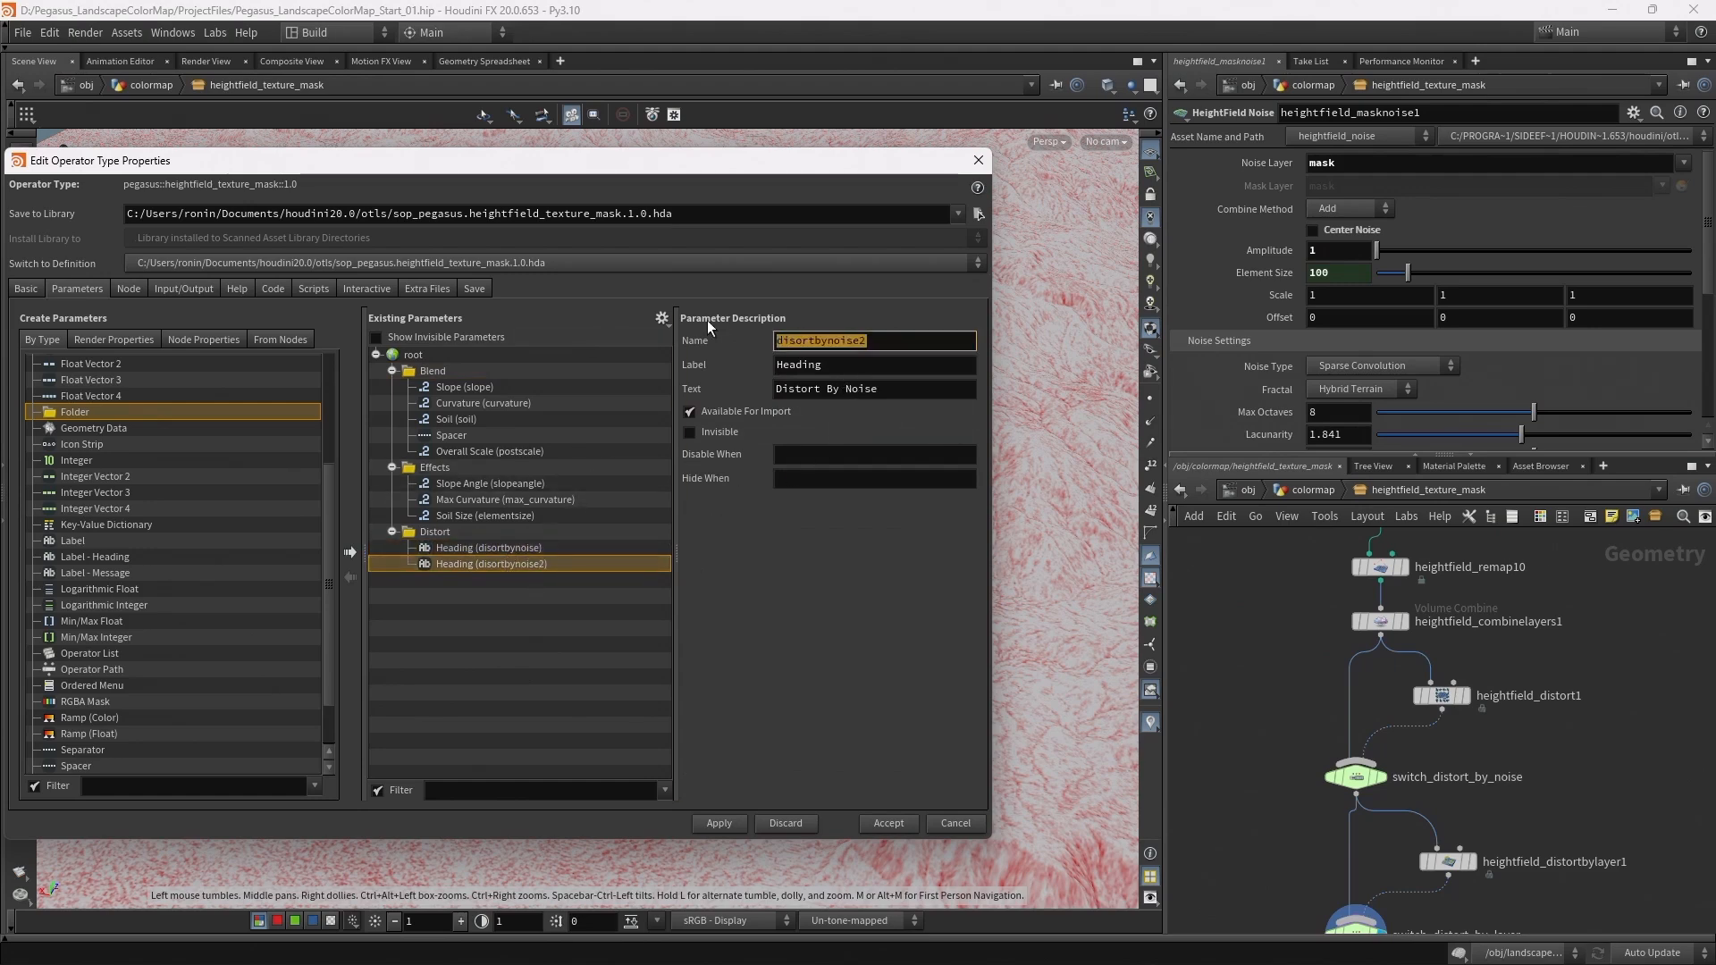
{"action": "key", "text": "End"}
{"action": "key", "text": "BackSpace"}
{"action": "key", "text": "BackSpace"}
{"action": "key", "text": "BackSpace"}
{"action": "key", "text": "BackSpace"}
{"action": "key", "text": "BackSpace"}
{"action": "key", "text": "BackSpace"}
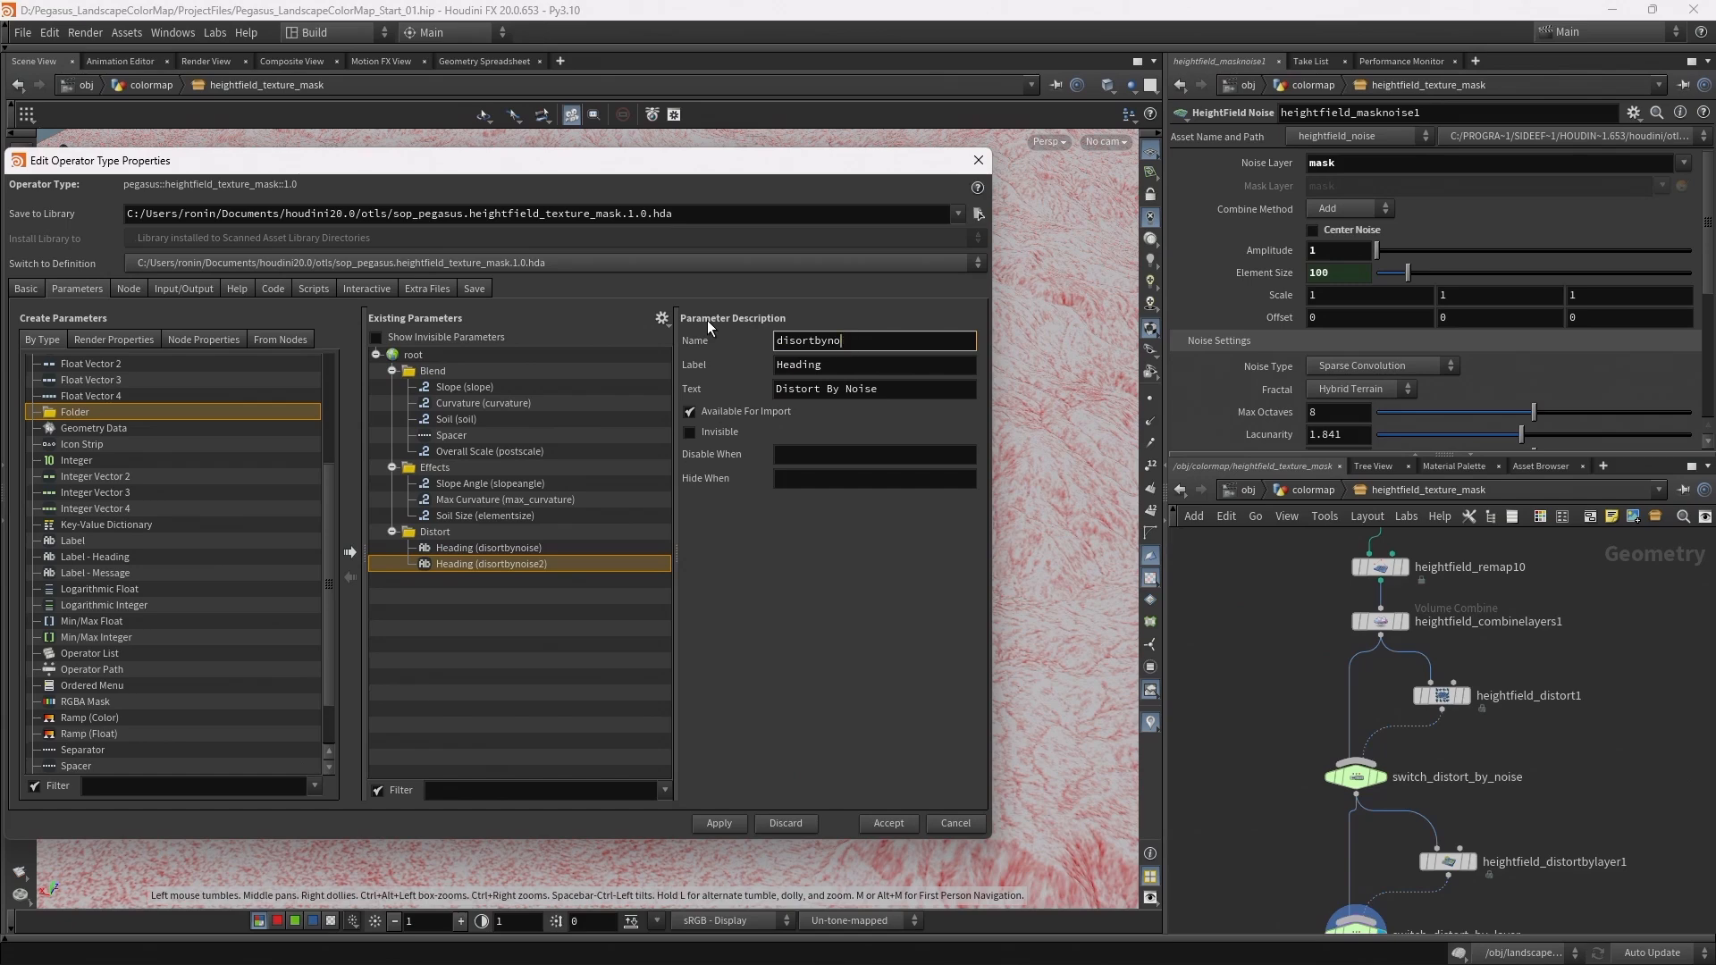
{"action": "type", "text": "layer"}
{"action": "key", "text": "Return"}
Set the text of the disortbylayer heading to Distort By Layer
{"action": "double_click", "coordinate": [845, 391]}
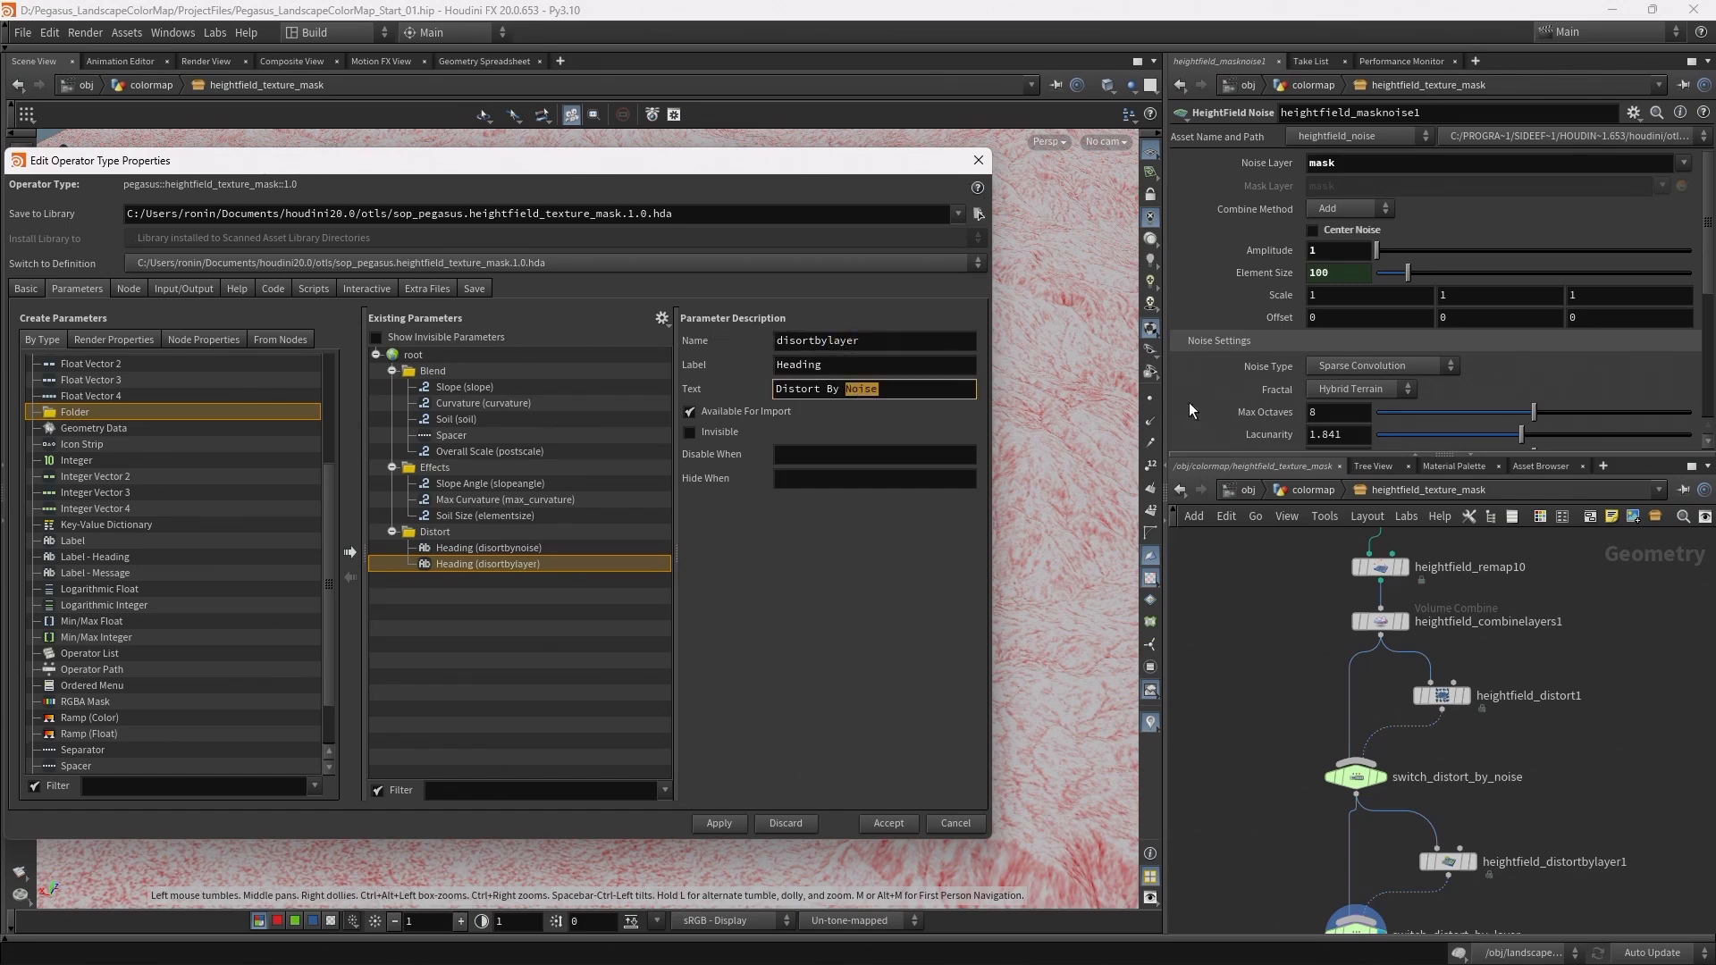
{"action": "type", "text": "Layer"}
{"action": "key", "text": "Return"}
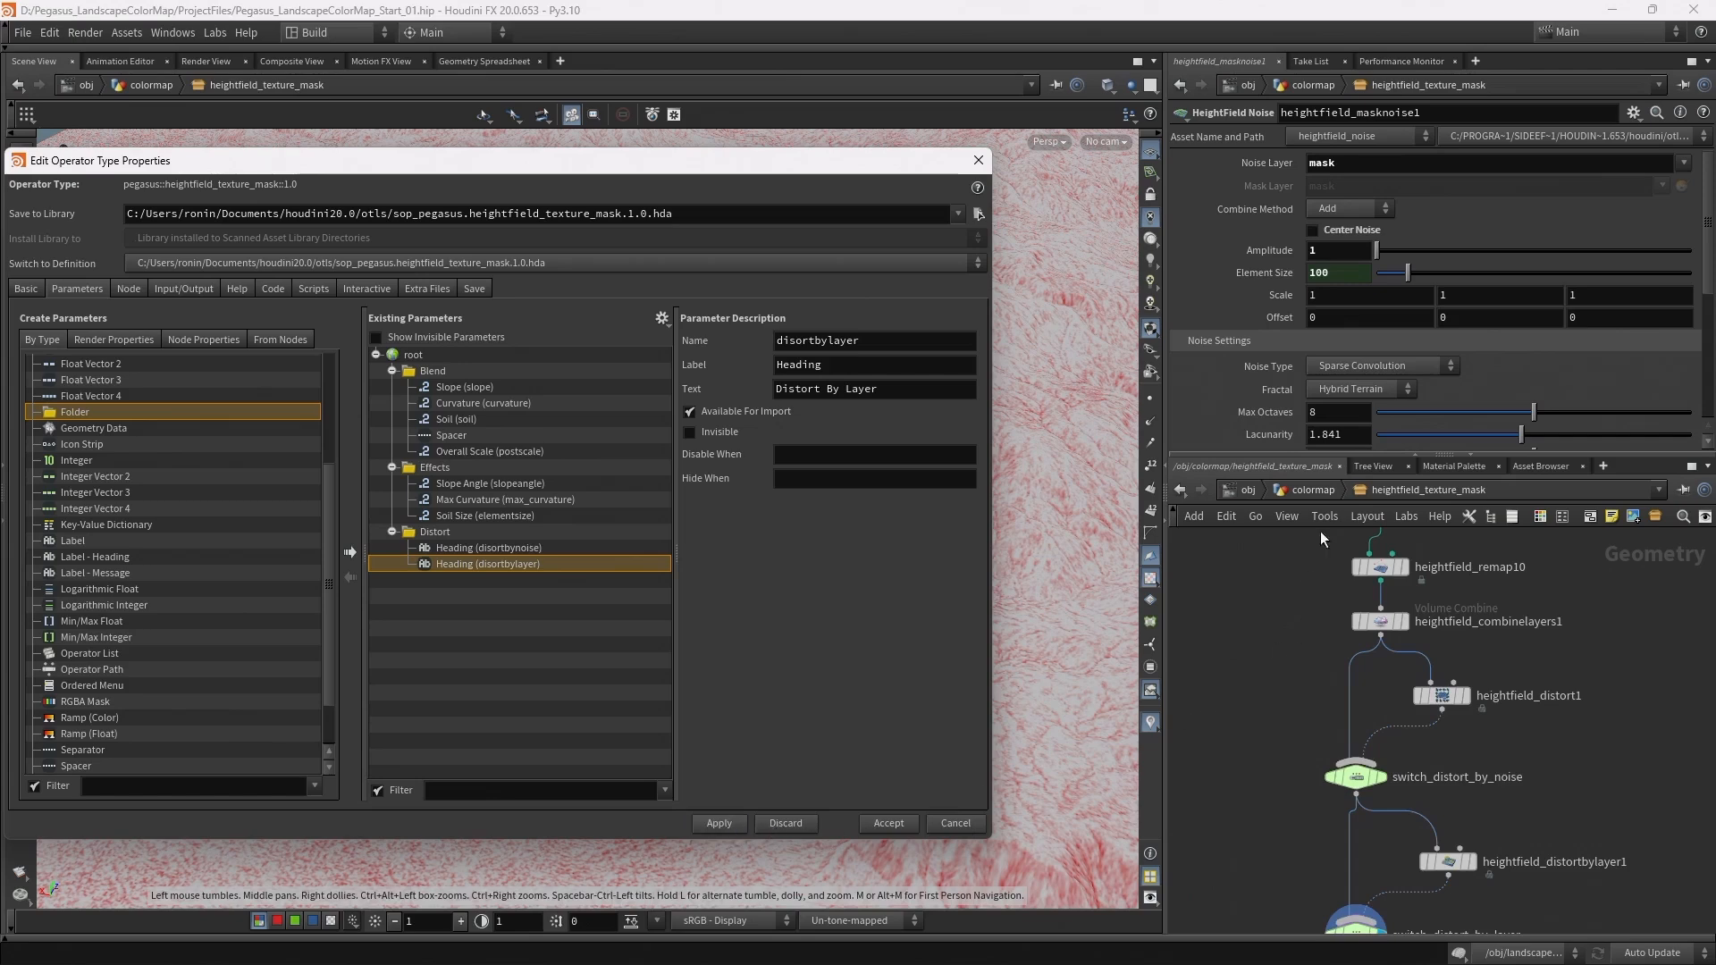
Return to the colormap network, enlarge the parameter area and expand the asset's Distort folder to check its headings
{"action": "left_click", "coordinate": [1314, 490]}
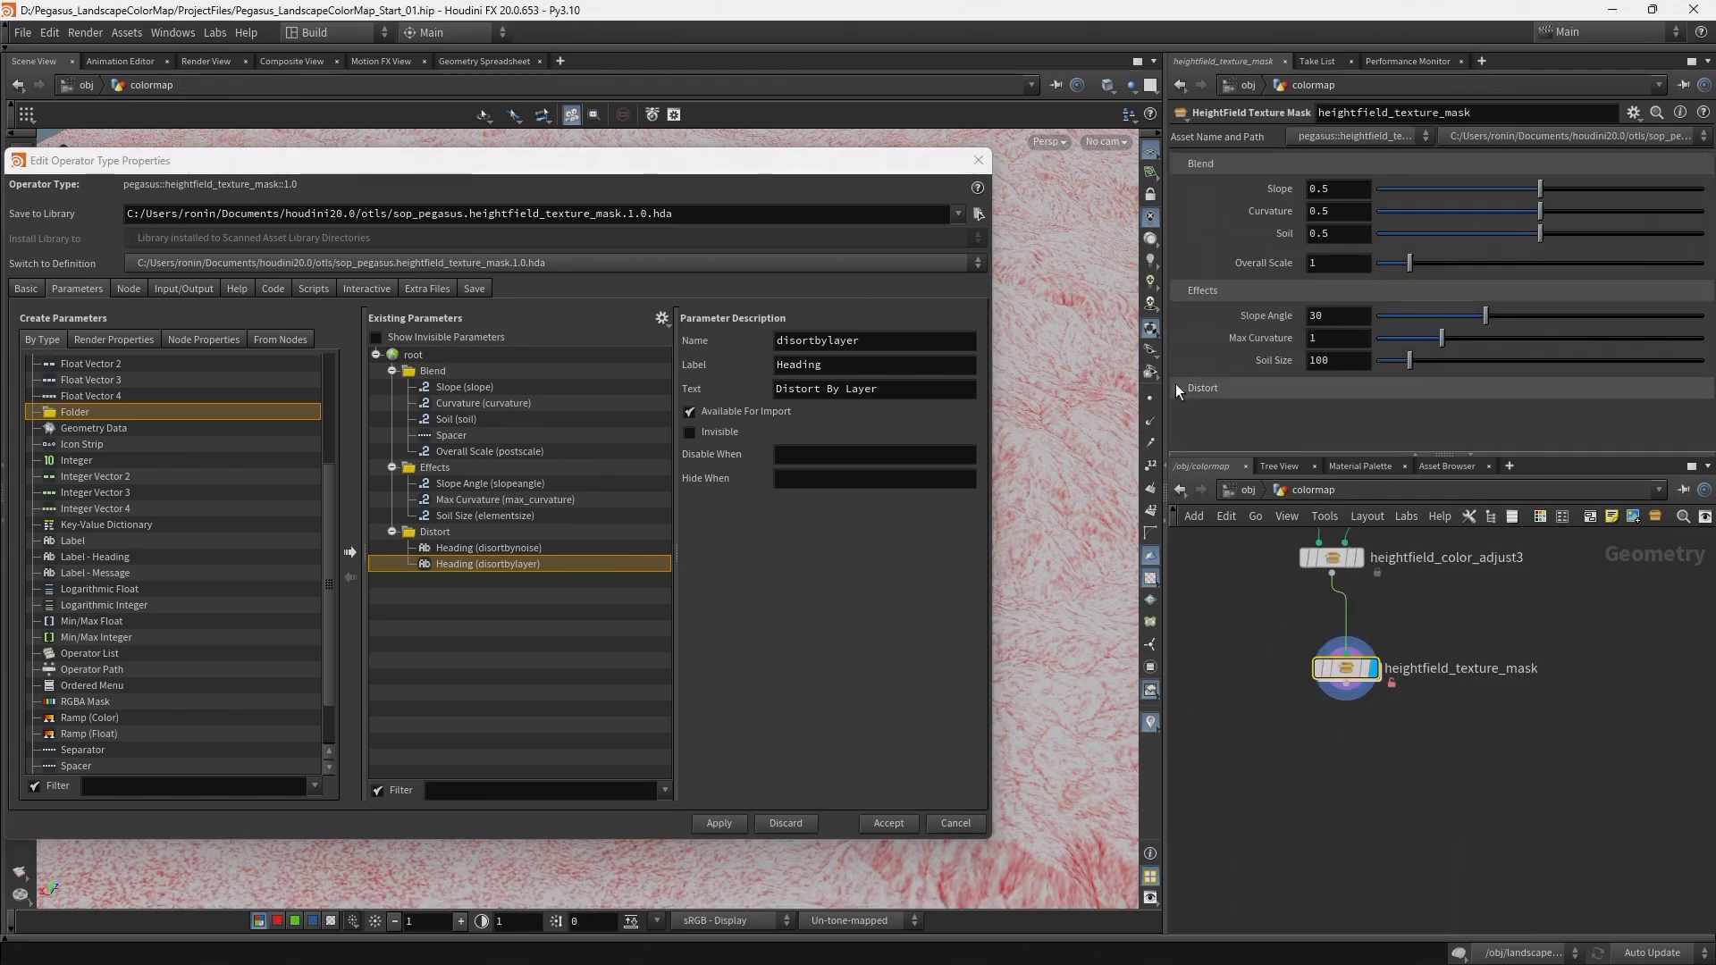
{"action": "left_click_drag", "start_coordinate": [1215, 451], "coordinate": [1203, 556]}
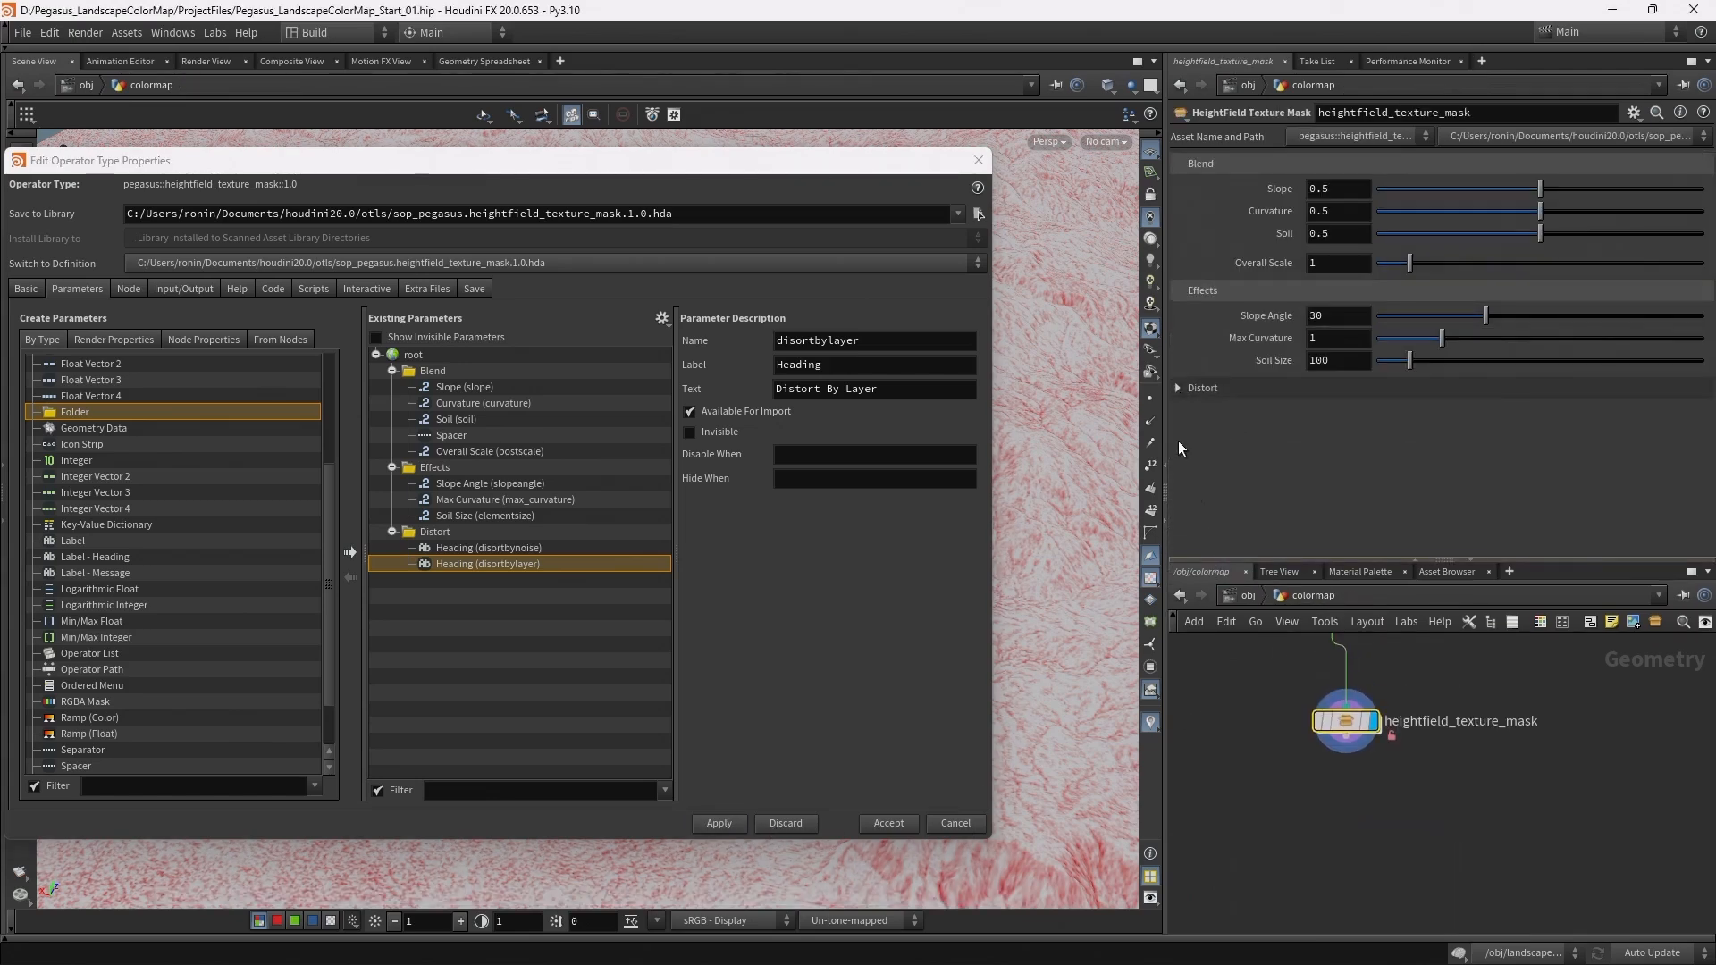
{"action": "left_click", "coordinate": [1176, 388]}
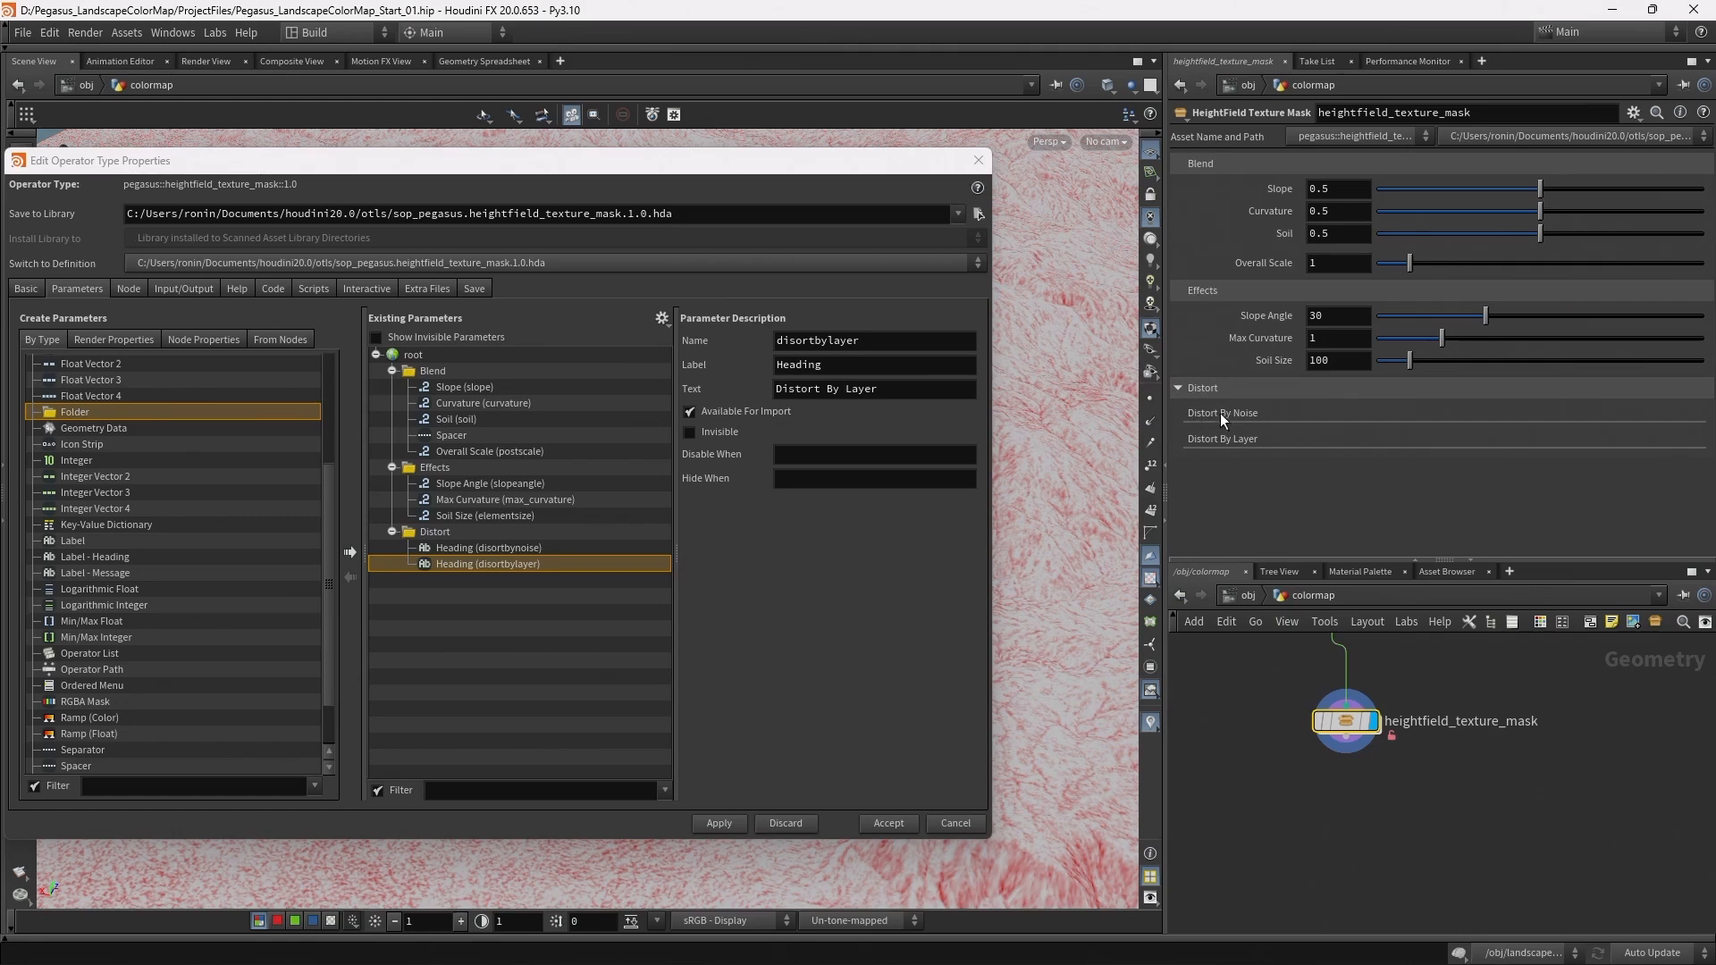
Go inside heightfield_texture_mask and promote the Select Input parameter of switch_distort_by_noise directly below the Distort By Noise heading
{"action": "double_click", "coordinate": [1345, 720]}
{"action": "middle_click_drag", "start_coordinate": [1493, 808], "coordinate": [1532, 717]}
{"action": "scroll", "coordinate": [1520, 733], "scroll_direction": "up", "scroll_amount": 3}
{"action": "left_click_drag", "start_coordinate": [1541, 679], "coordinate": [1263, 763]}
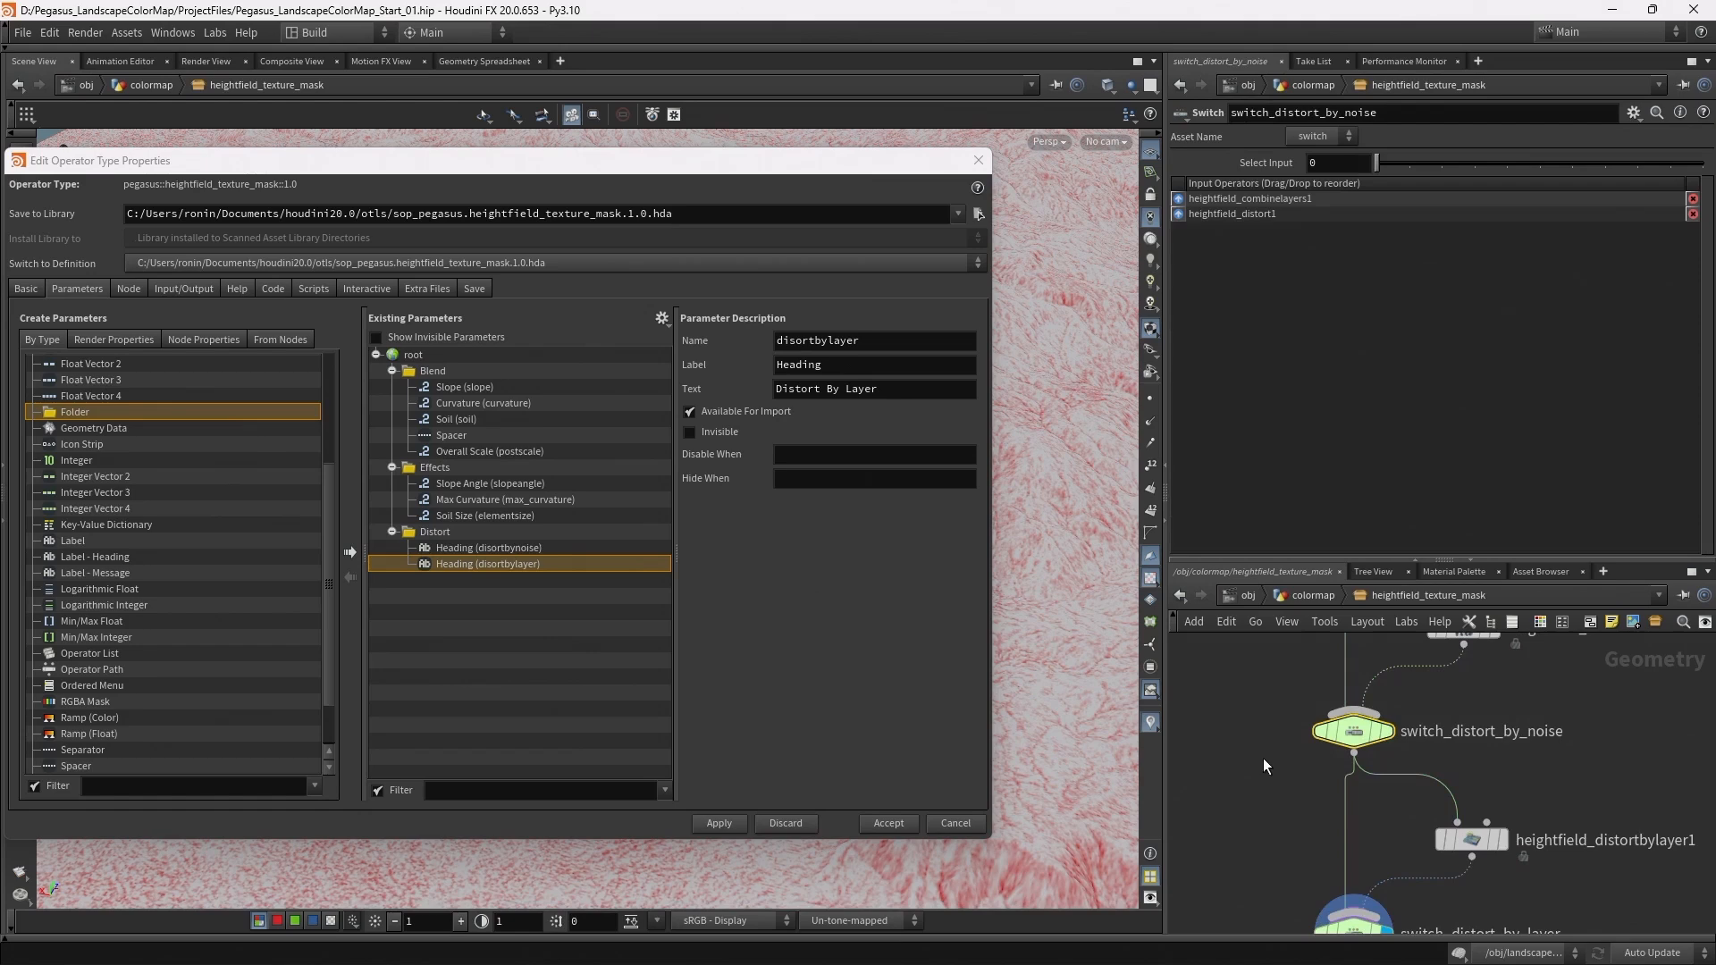
{"action": "scroll", "coordinate": [1477, 775], "scroll_direction": "down", "scroll_amount": 2}
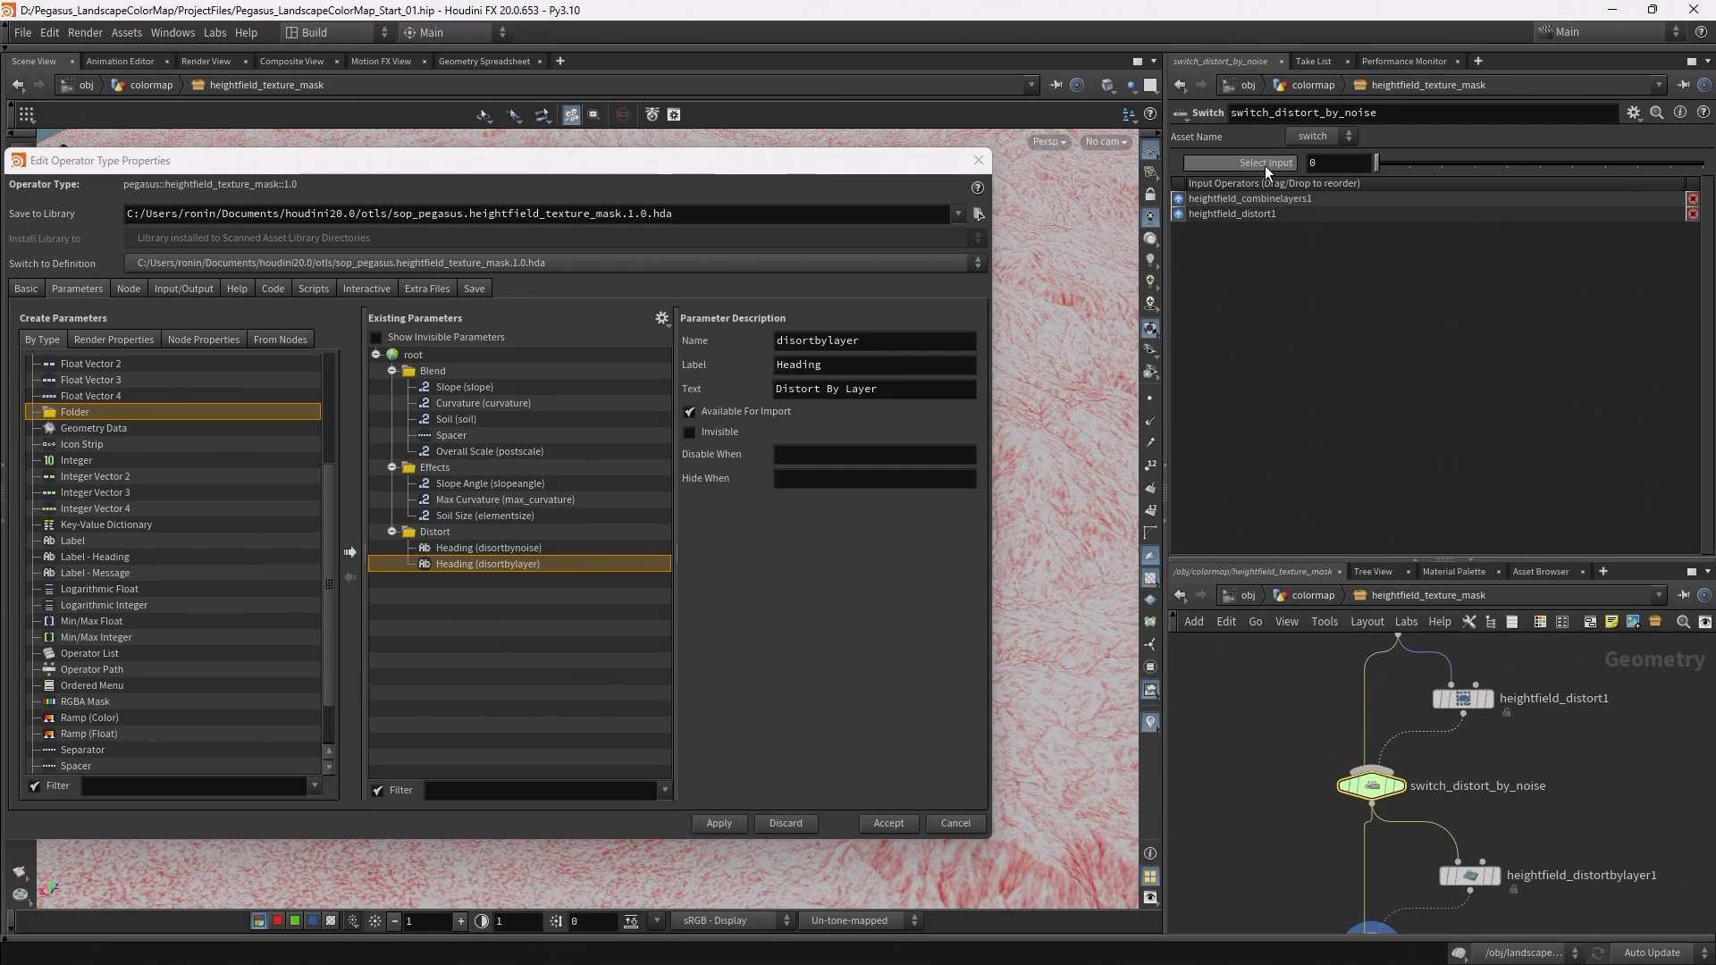
{"action": "left_click_drag", "start_coordinate": [1304, 164], "coordinate": [494, 555]}
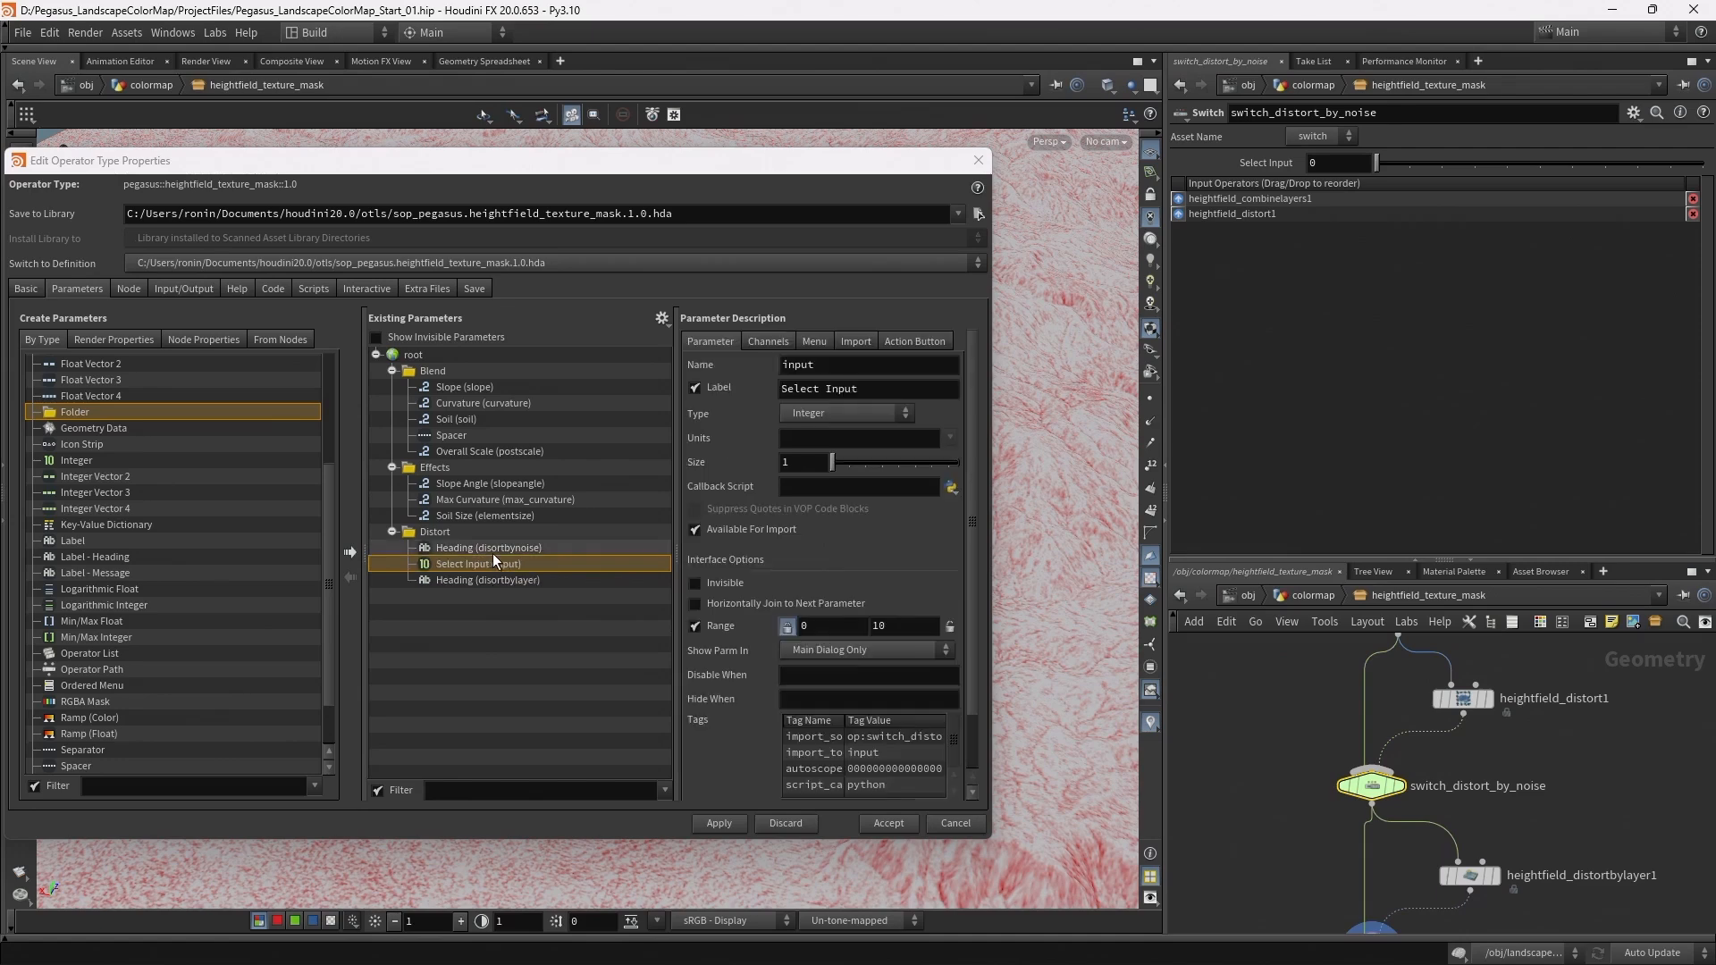
Change the promoted Select Input parameter's type to Toggle and name it switch_distortbynoise
{"action": "left_click", "coordinate": [838, 416]}
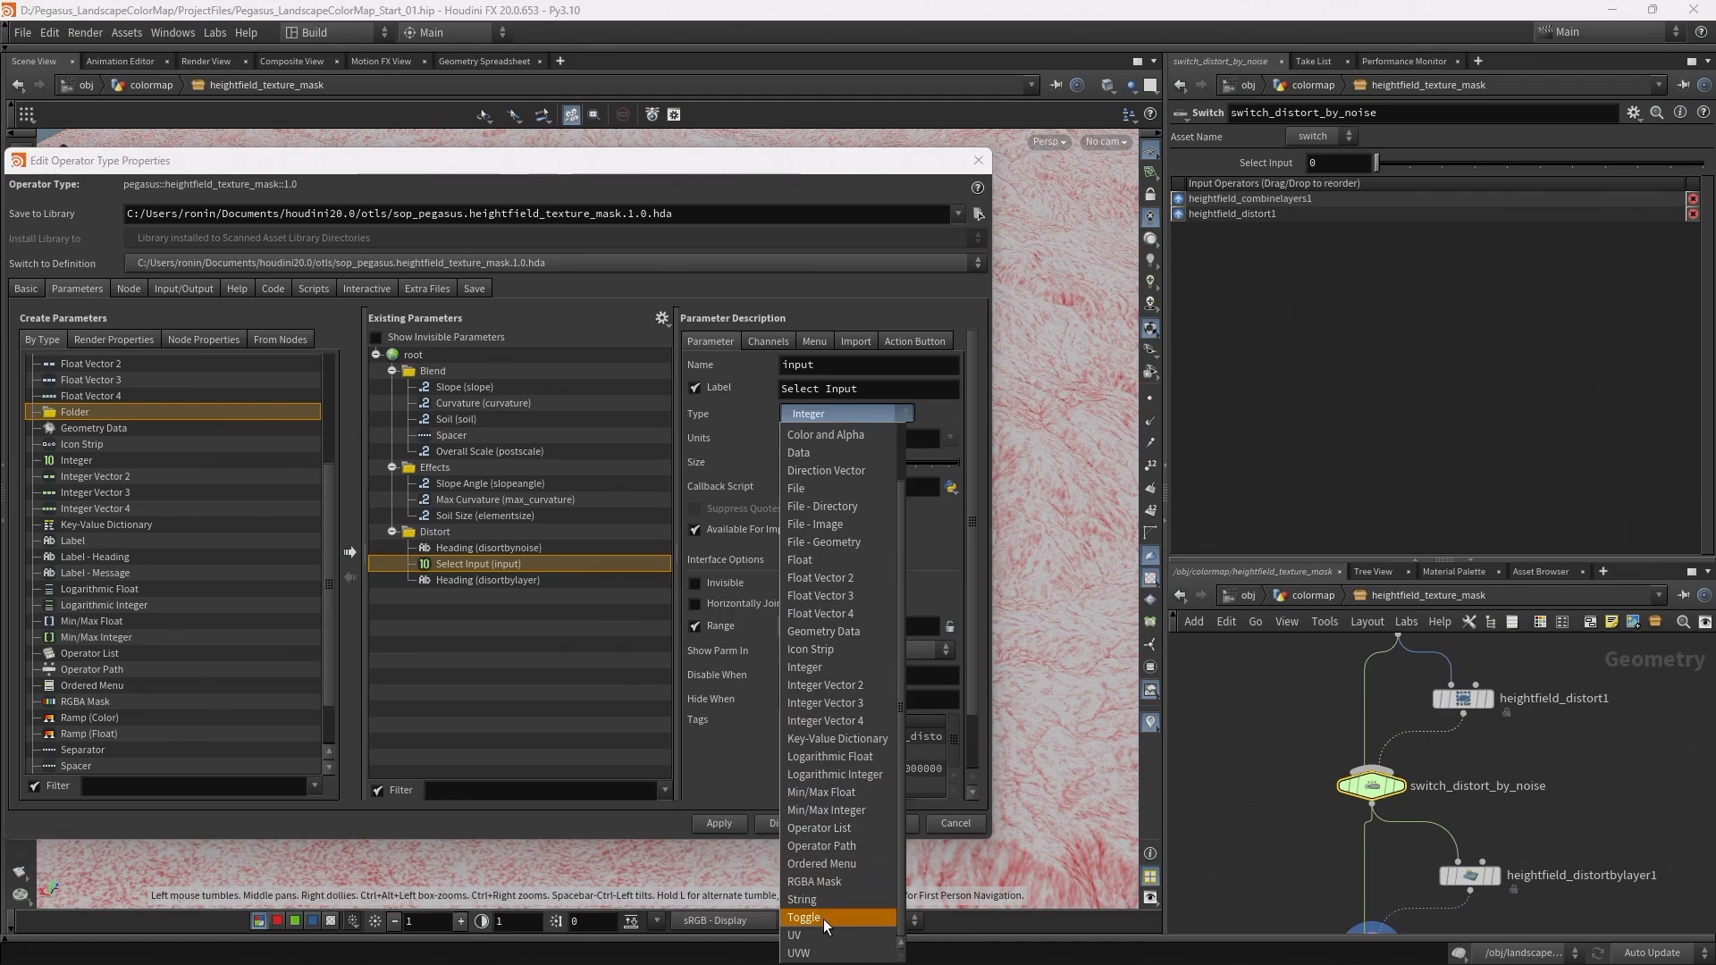
{"action": "left_click", "coordinate": [824, 919]}
{"action": "double_click", "coordinate": [807, 364]}
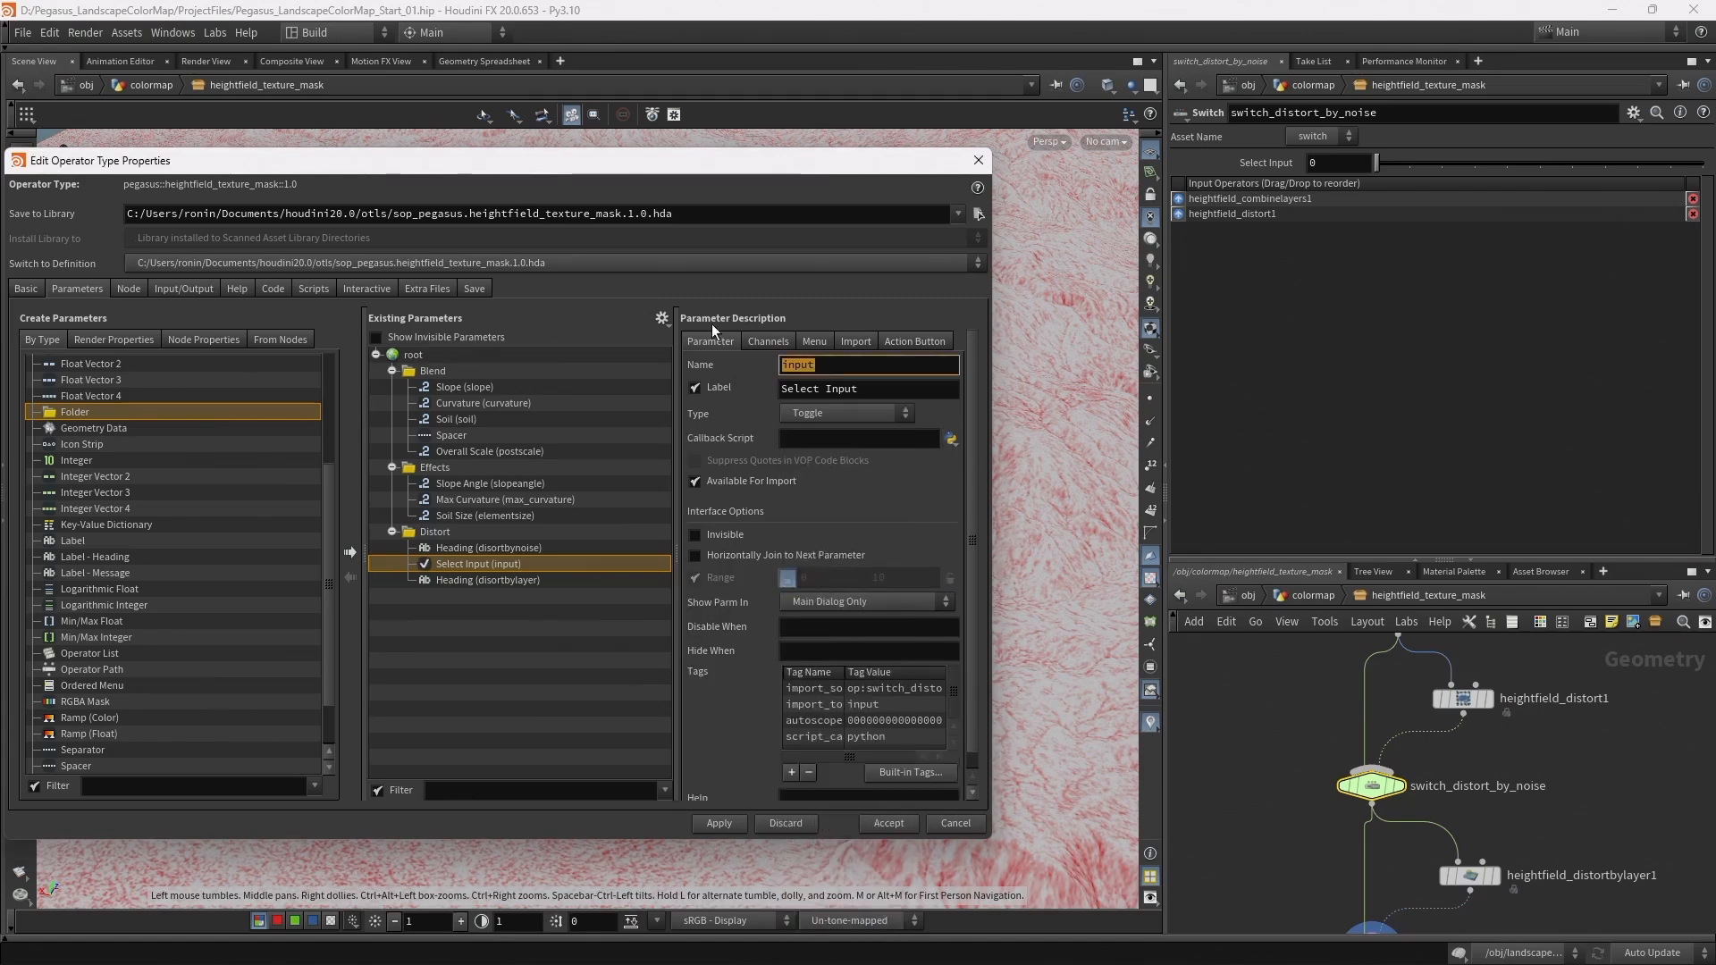
{"action": "type", "text": "switch_distortbynoise"}
{"action": "key", "text": "Return"}
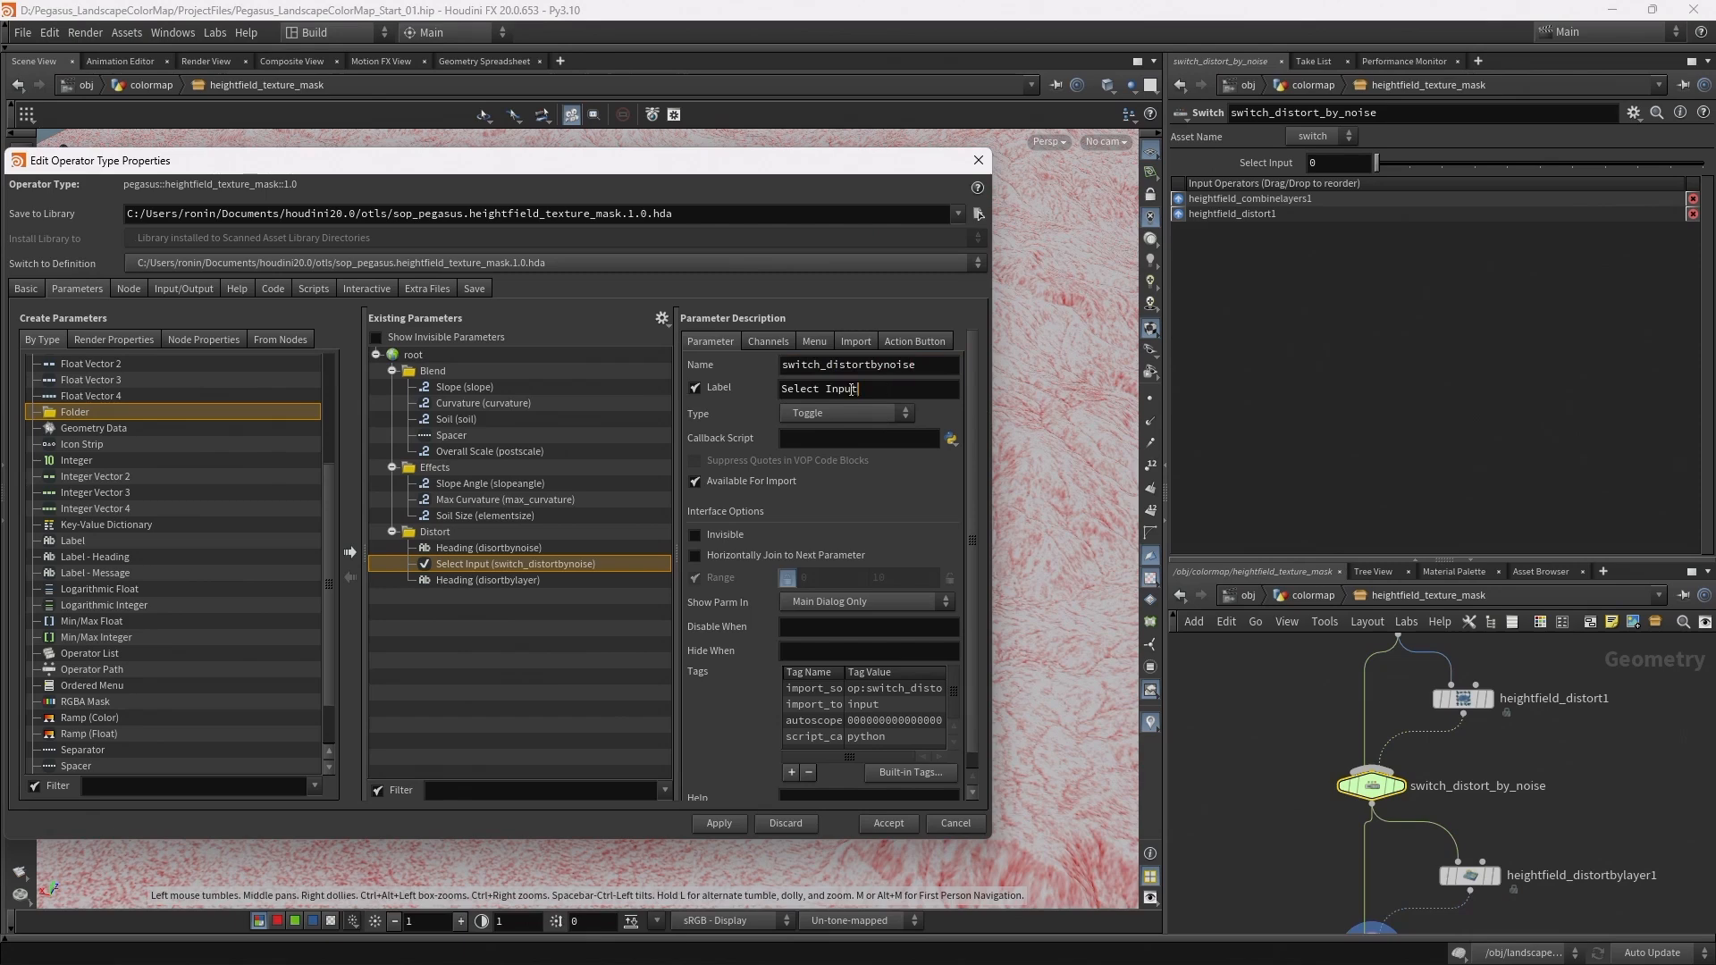
Turn off the label of switch_distortbynoise and join it horizontally to the next parameter
{"action": "triple_click", "coordinate": [889, 389]}
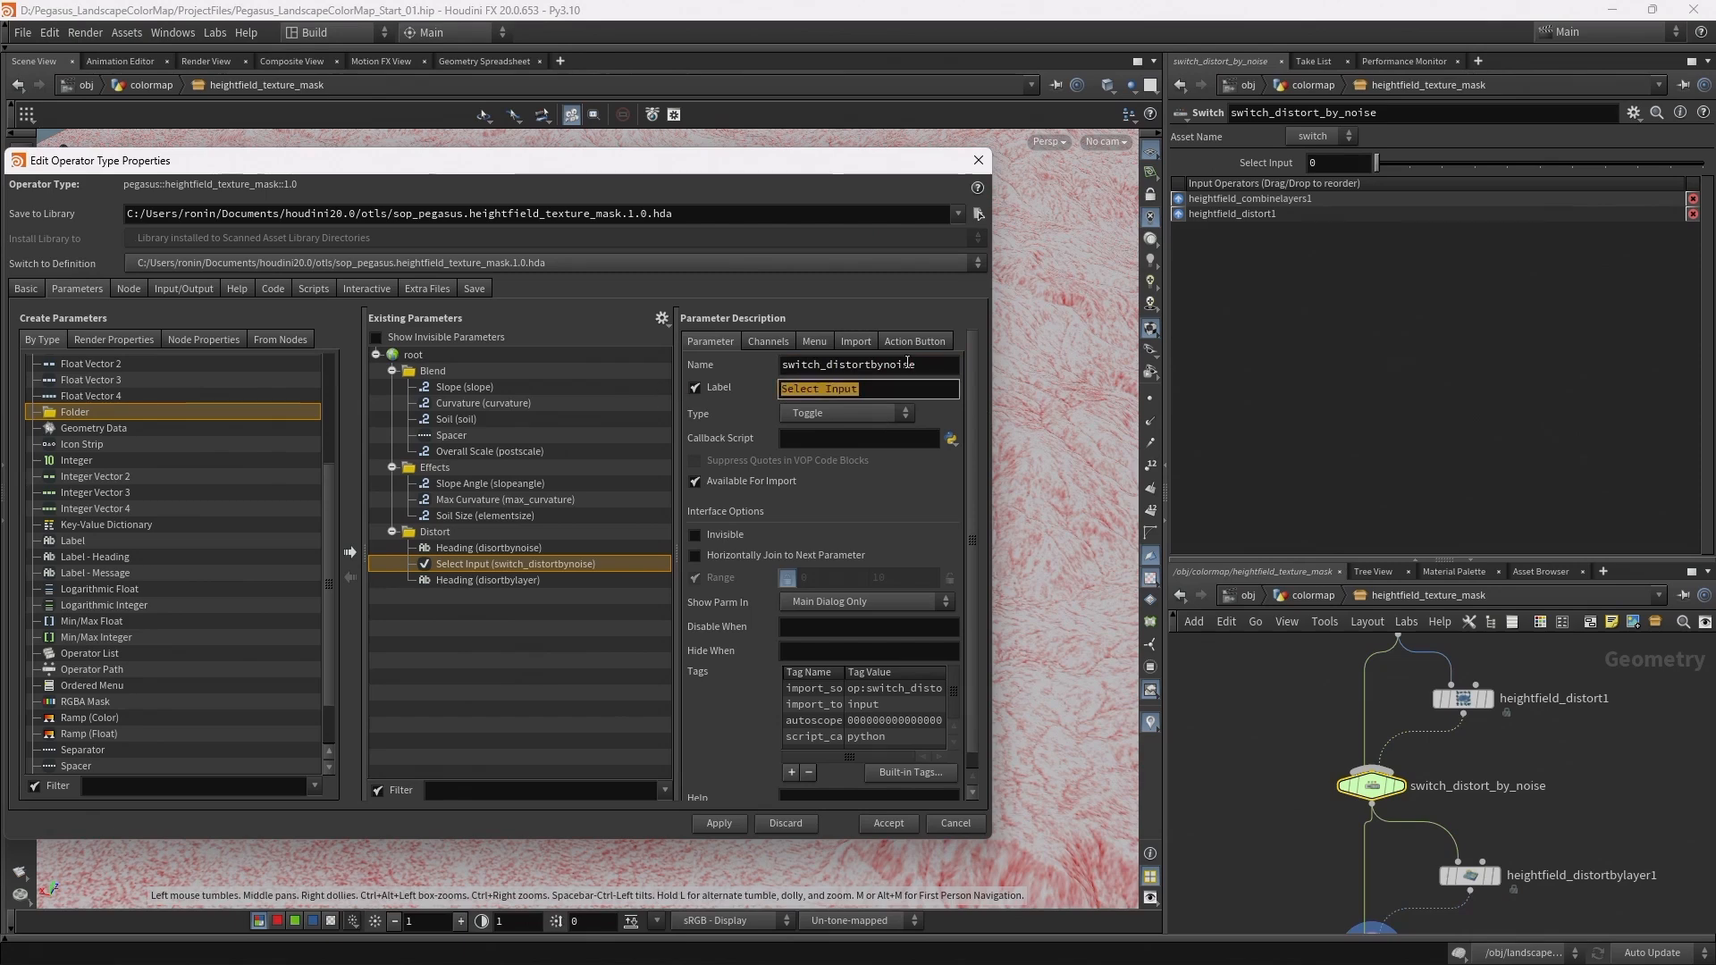
{"action": "left_click", "coordinate": [695, 388]}
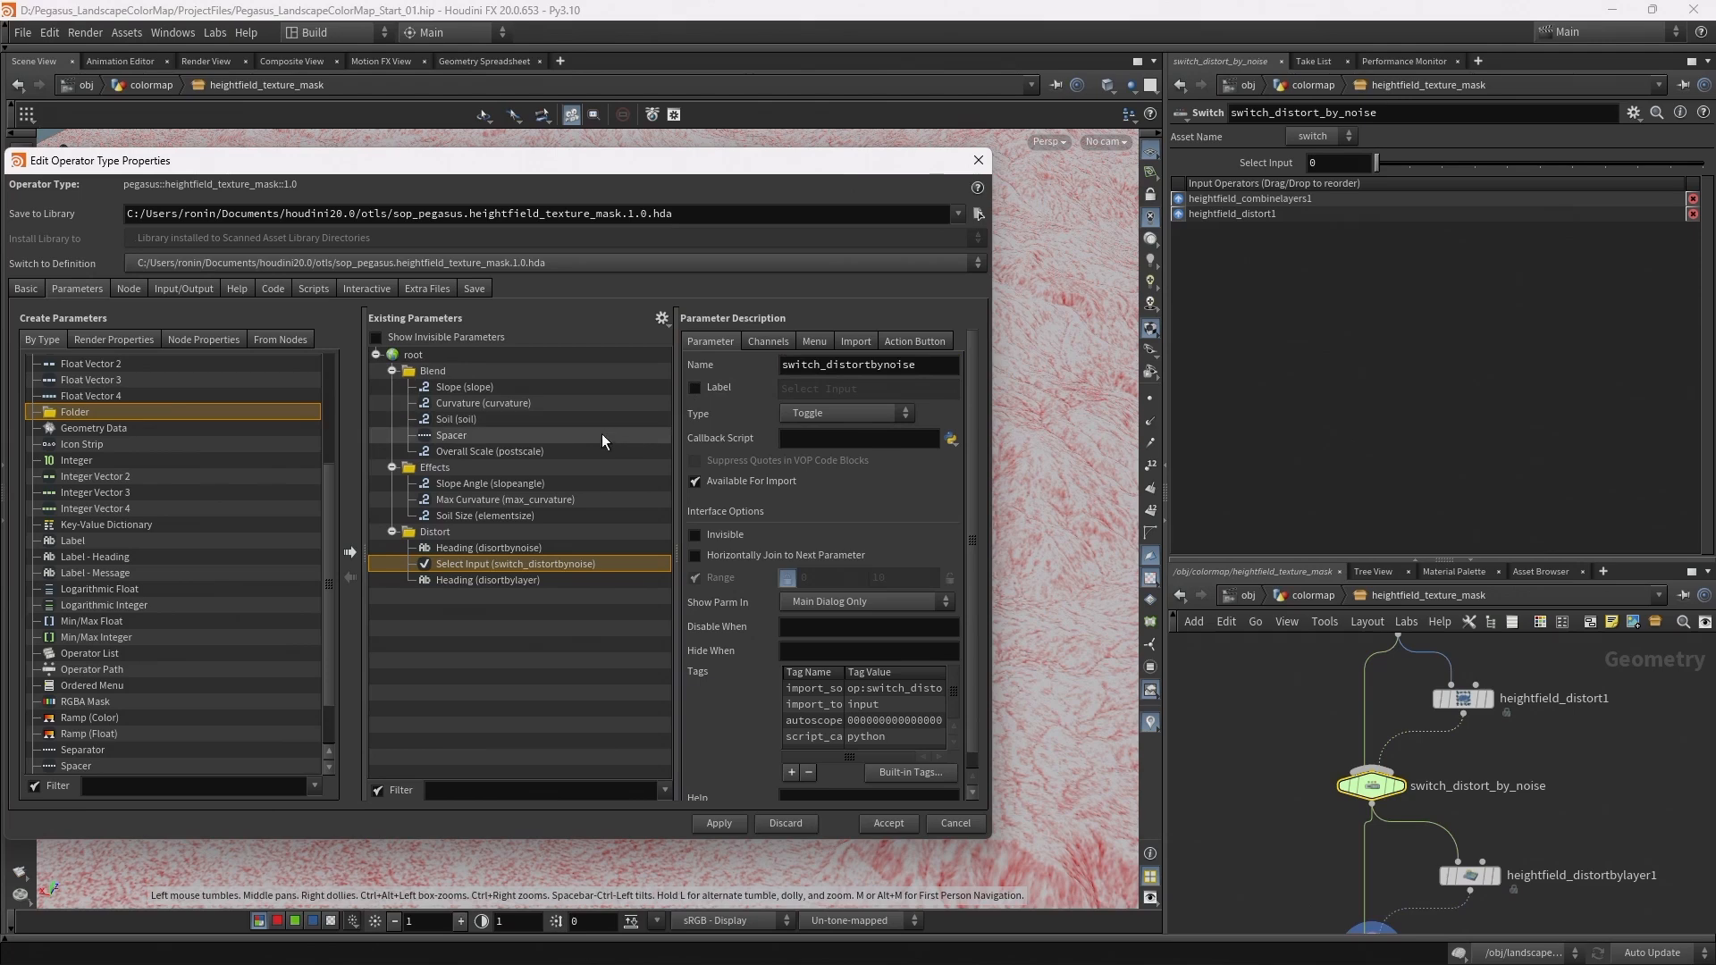
{"action": "left_click", "coordinate": [694, 555]}
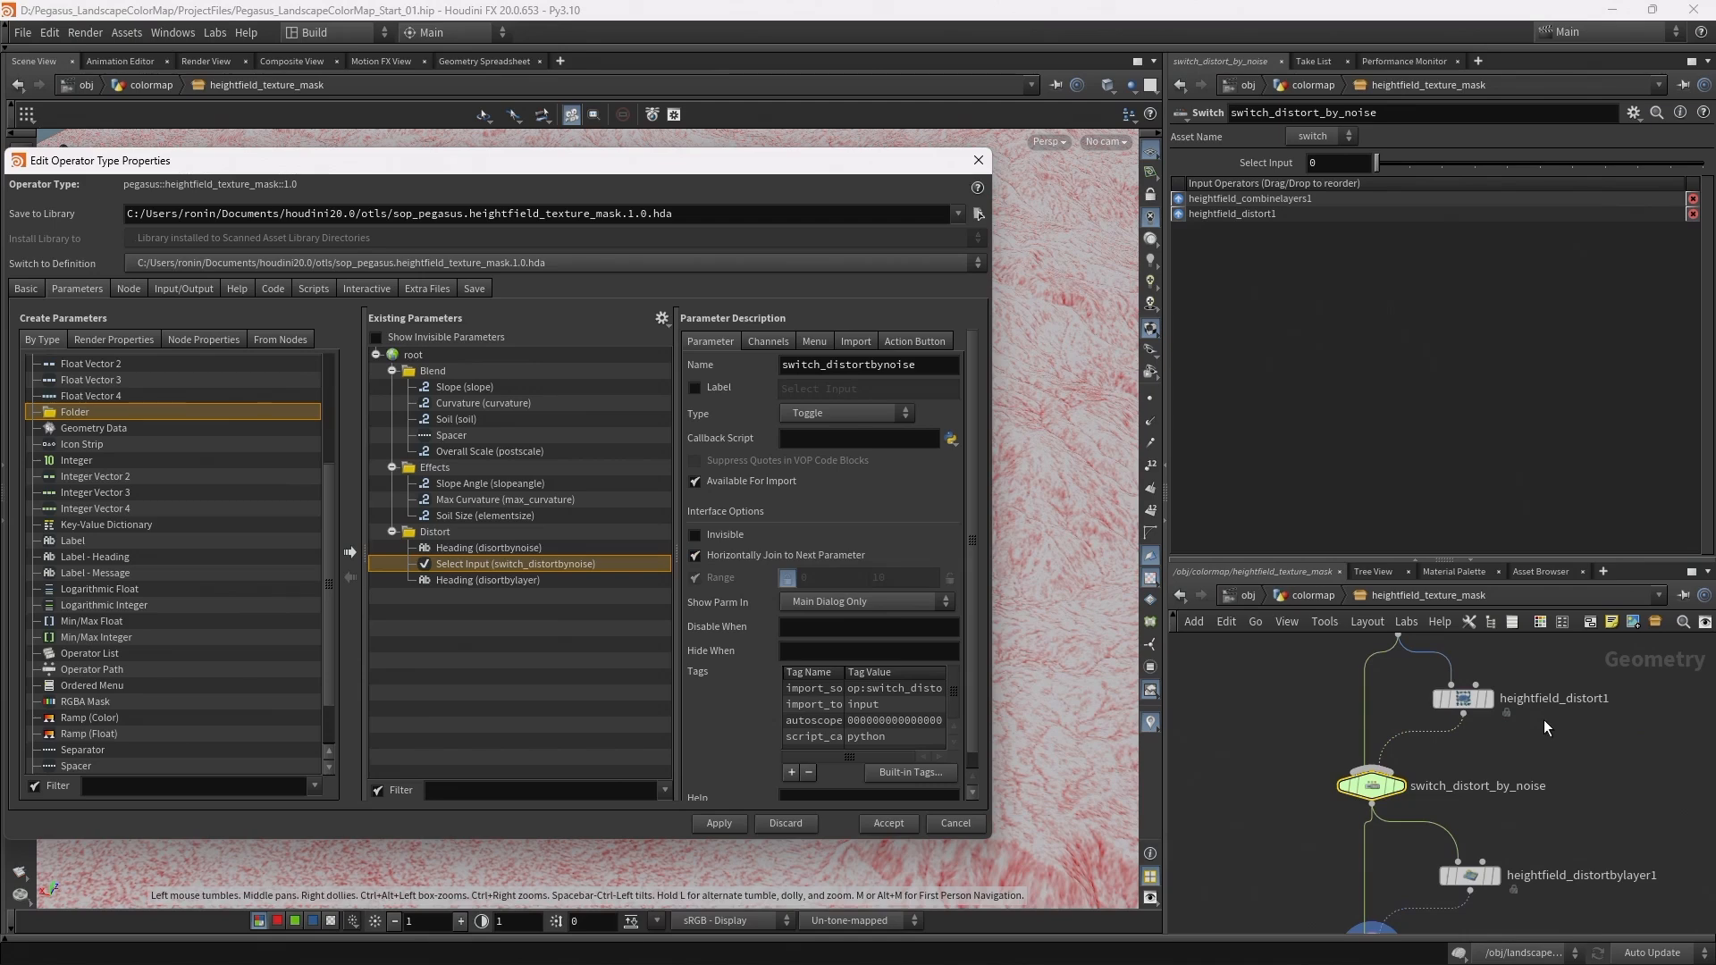
Promote the Amplitude of heightfield_distort1 directly below the switch_distortbynoise toggle and label it Amount
{"action": "left_click", "coordinate": [1440, 698]}
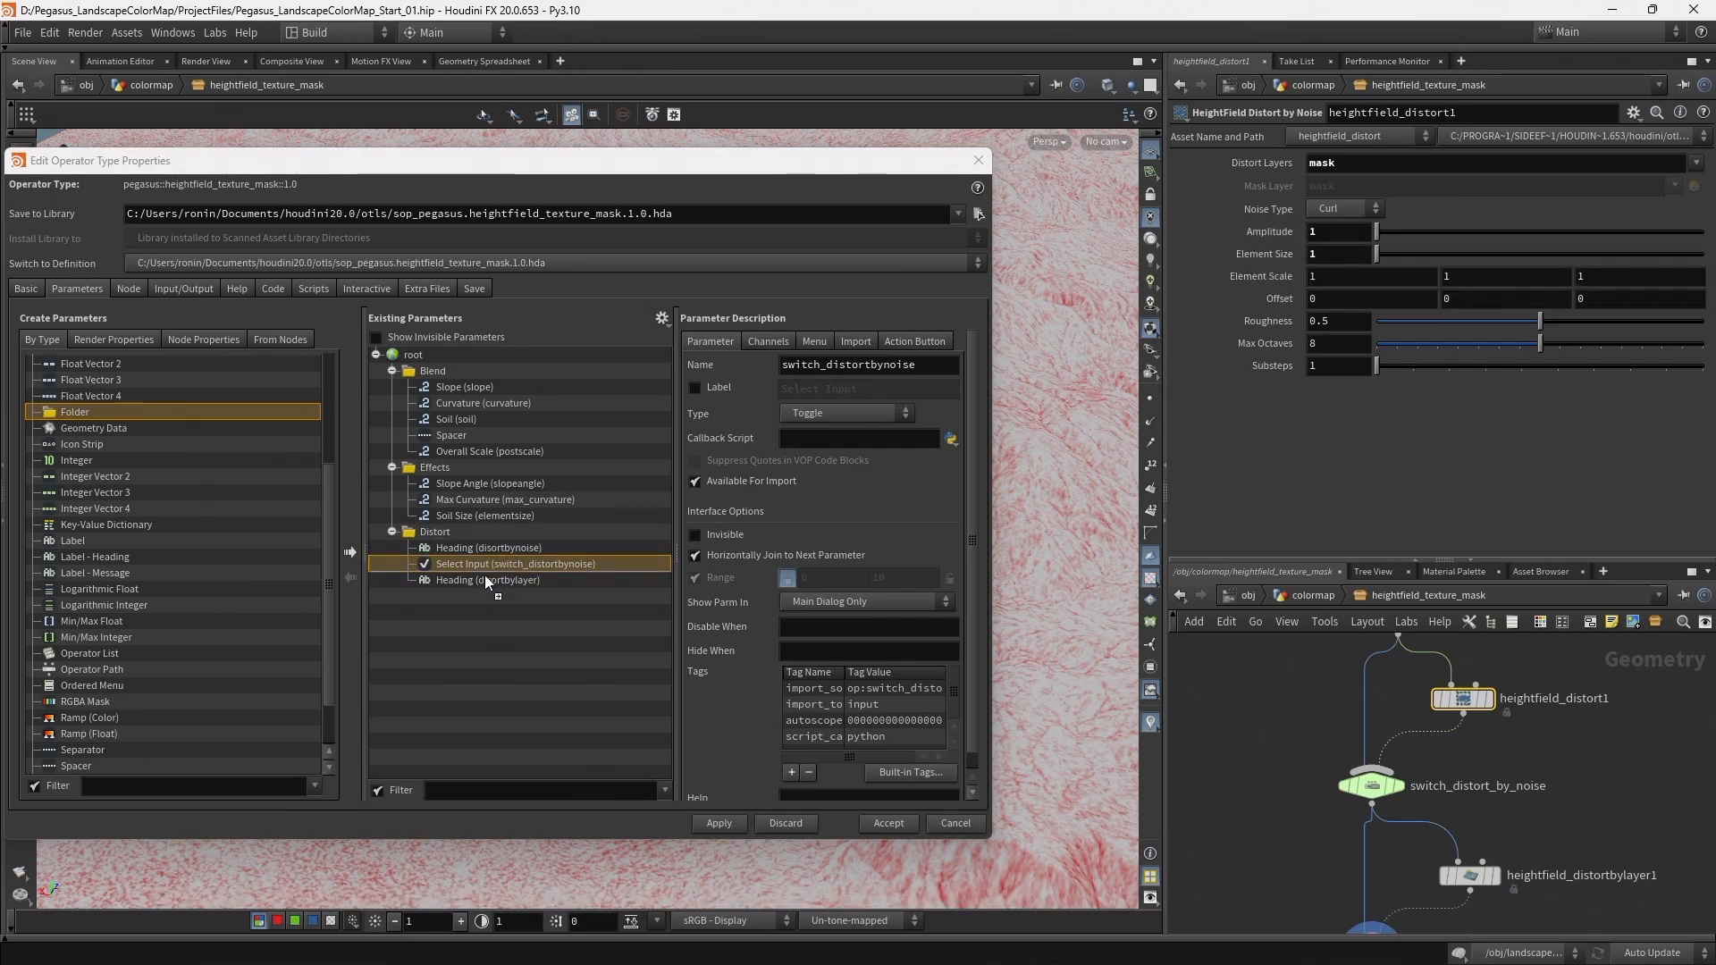
{"action": "left_click_drag", "start_coordinate": [485, 575], "coordinate": [485, 572]}
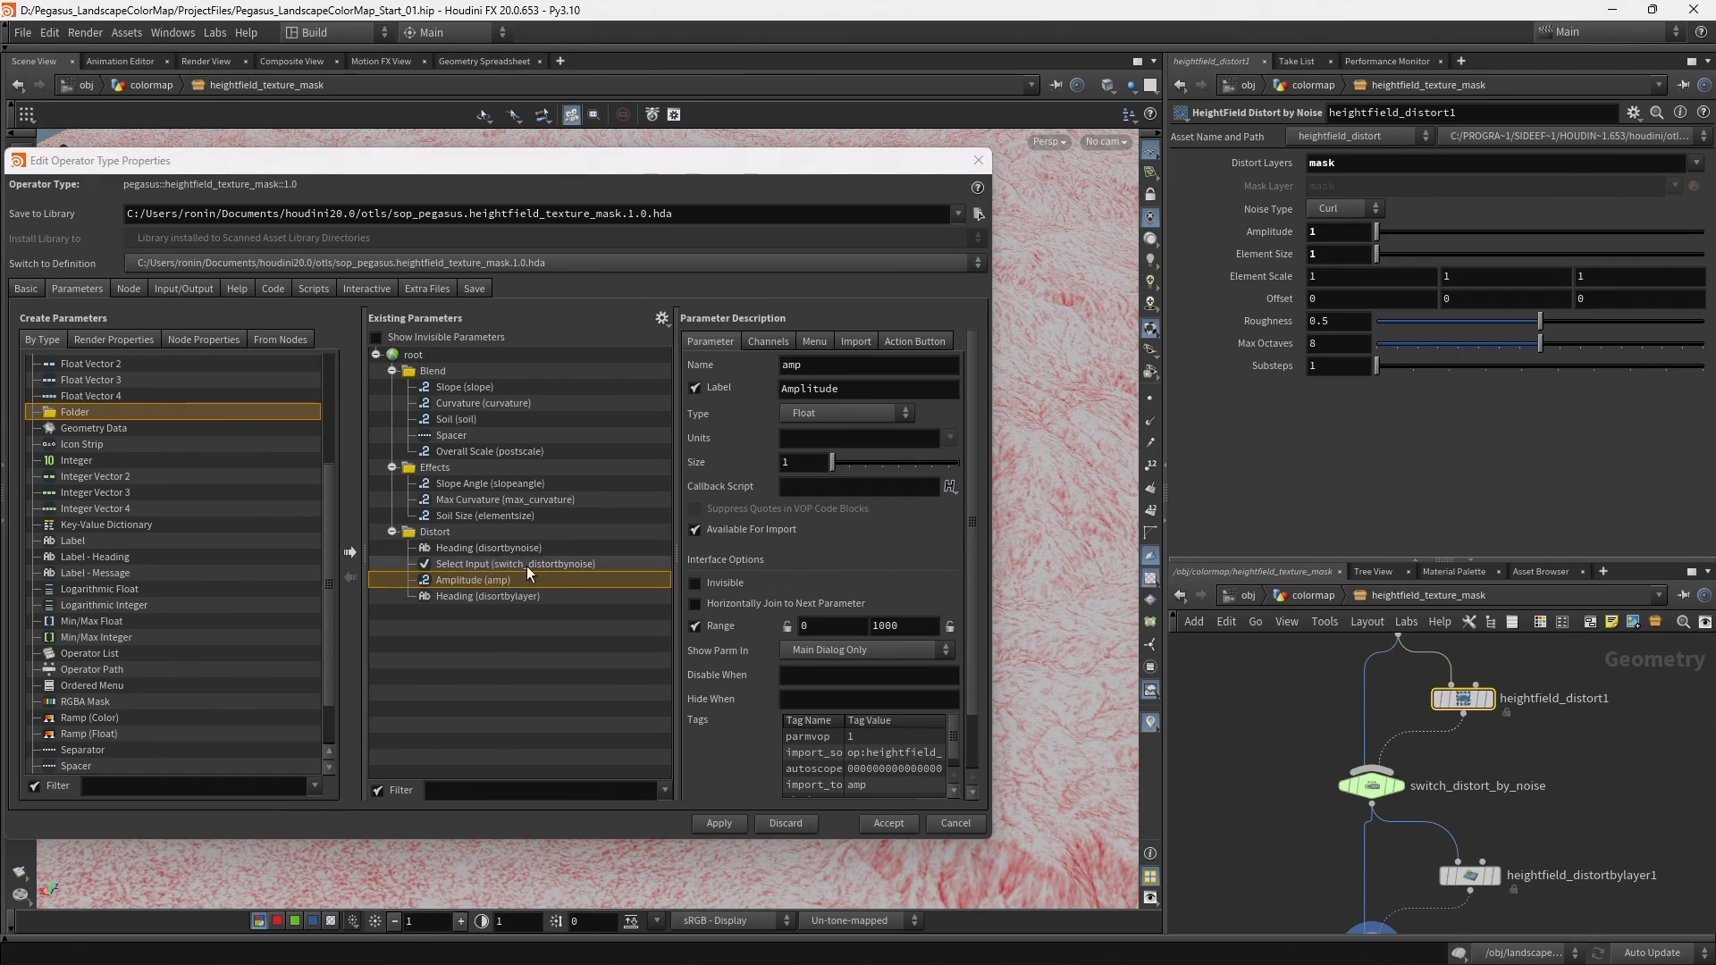
{"action": "double_click", "coordinate": [856, 388]}
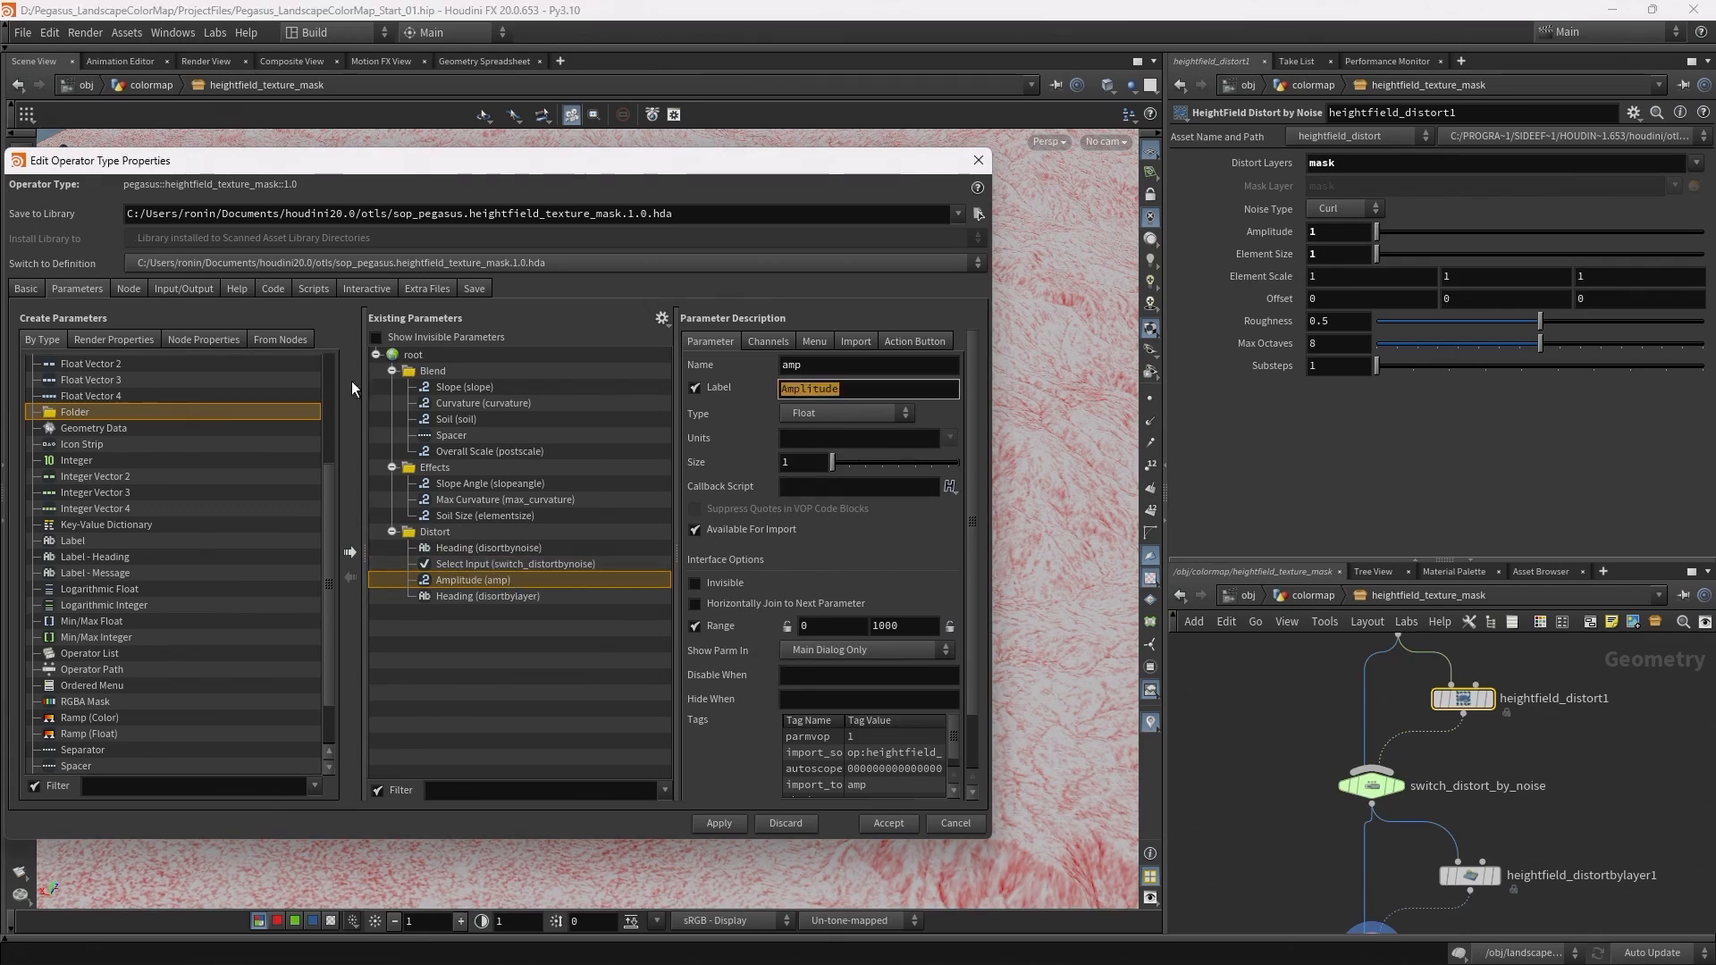
{"action": "type", "text": "Amount"}
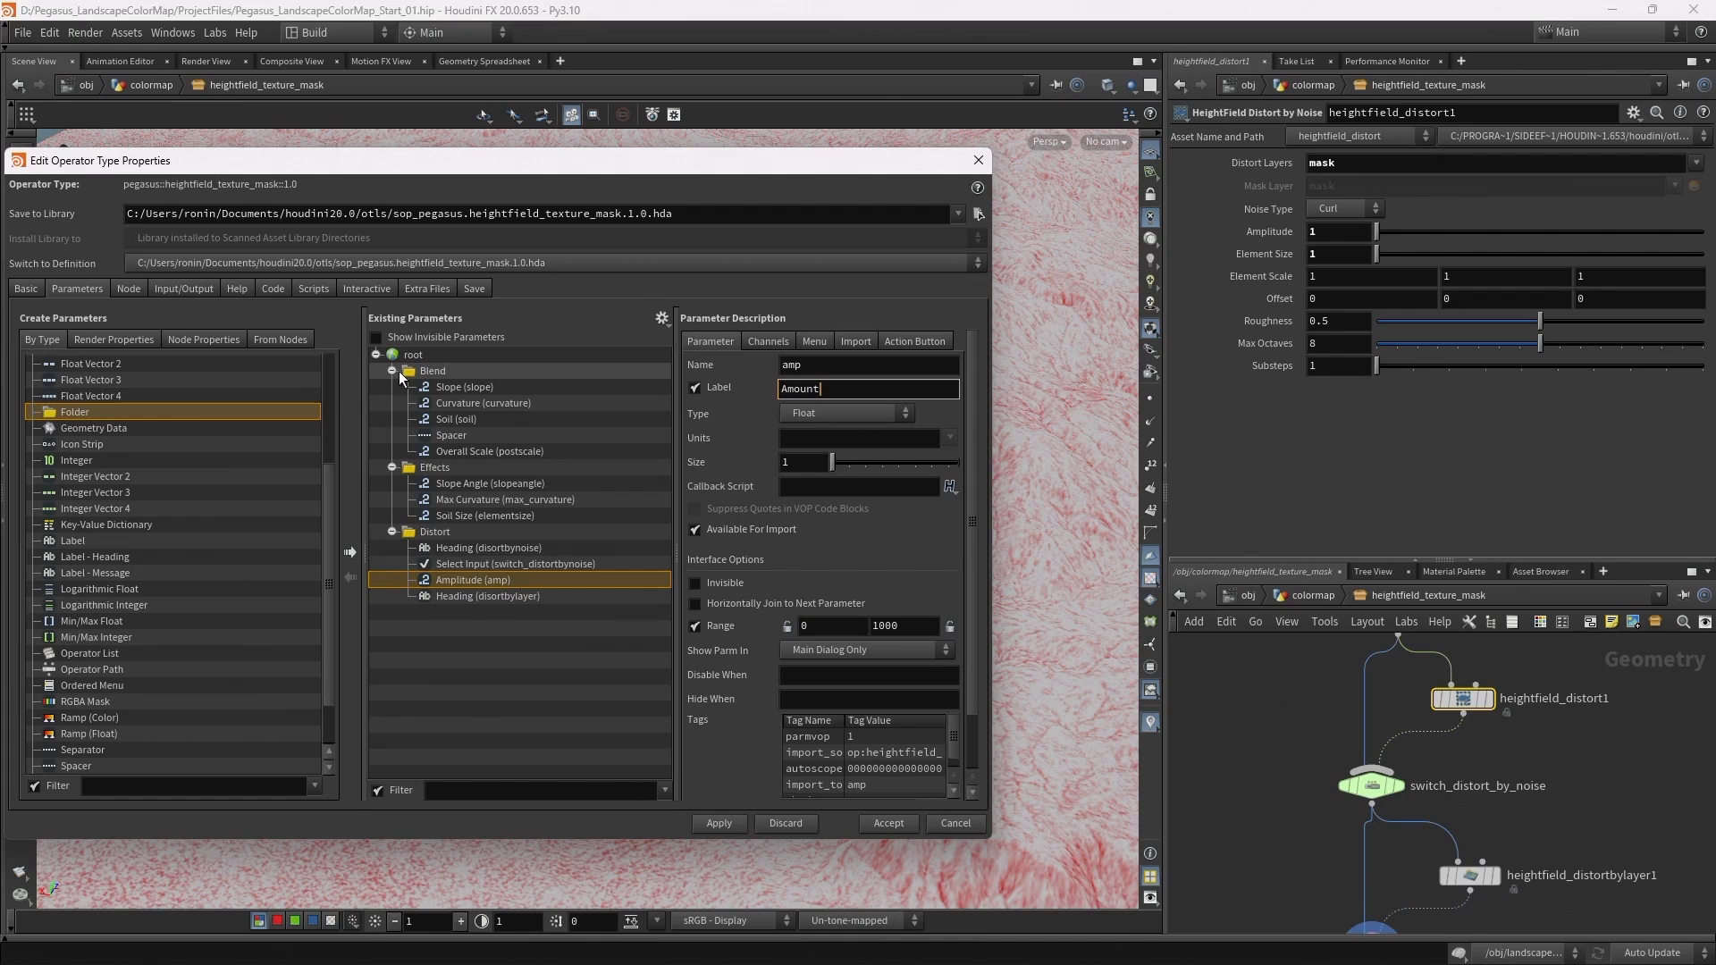
{"action": "key", "text": "Return"}
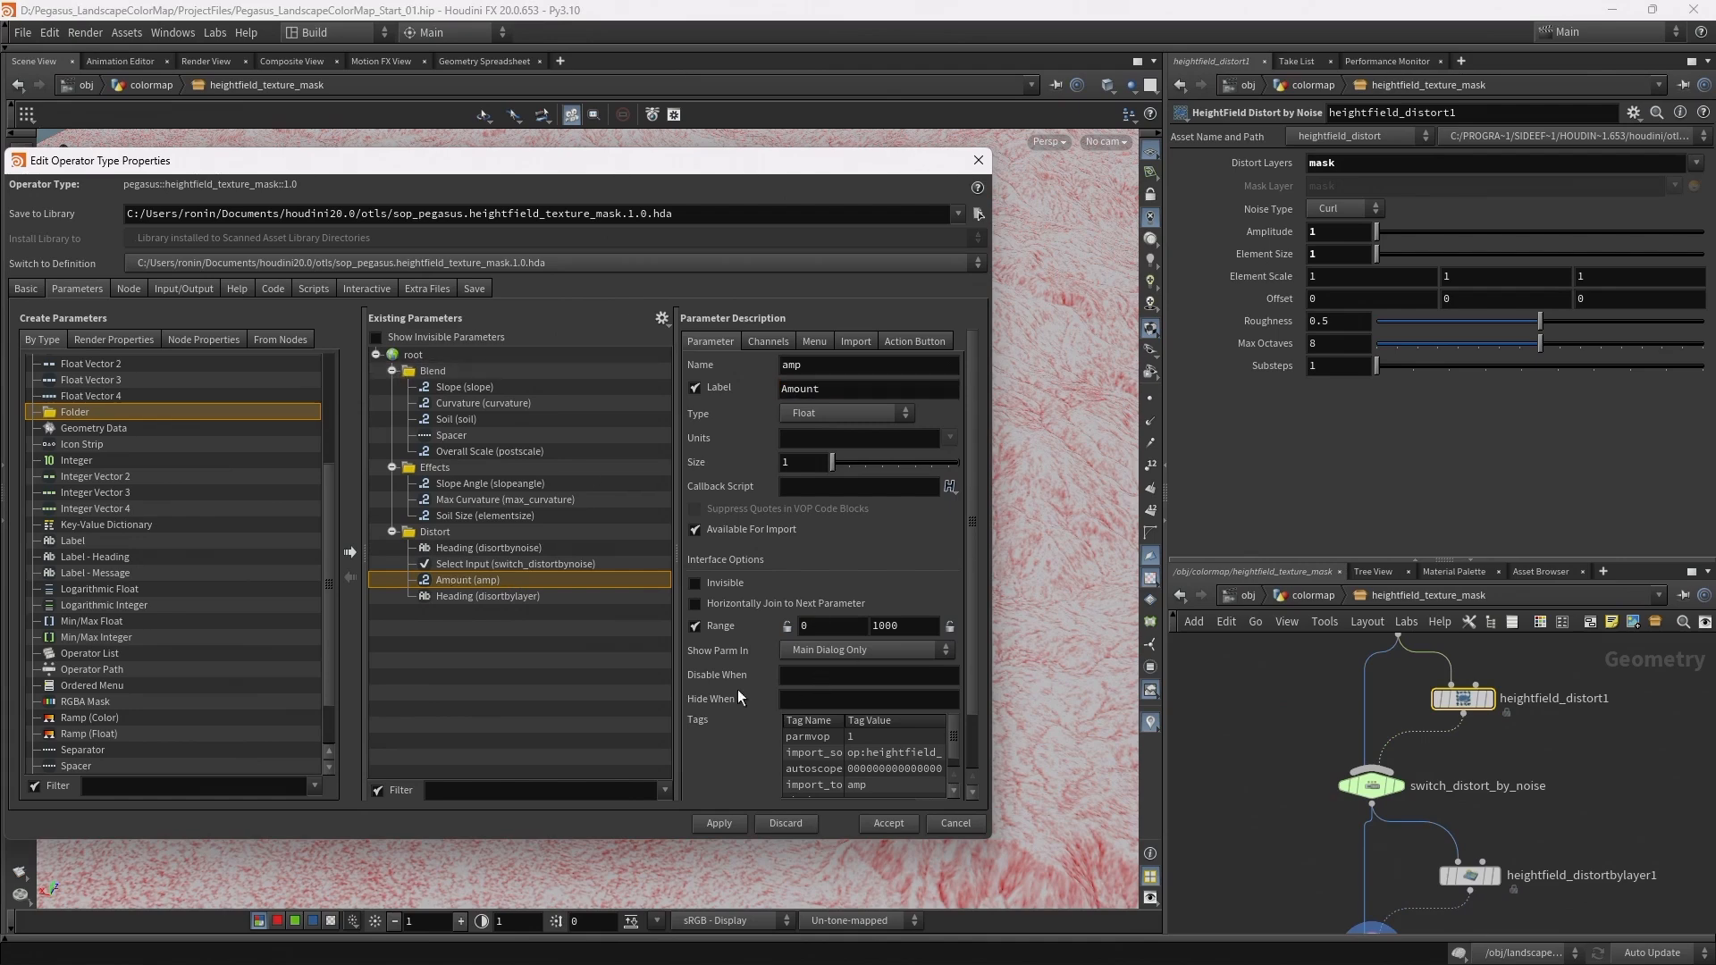
Add the Disable When condition { switch_distortbynoise == 0 } to the noise Amount (amp) parameter and apply the changes
{"action": "left_click", "coordinate": [507, 565]}
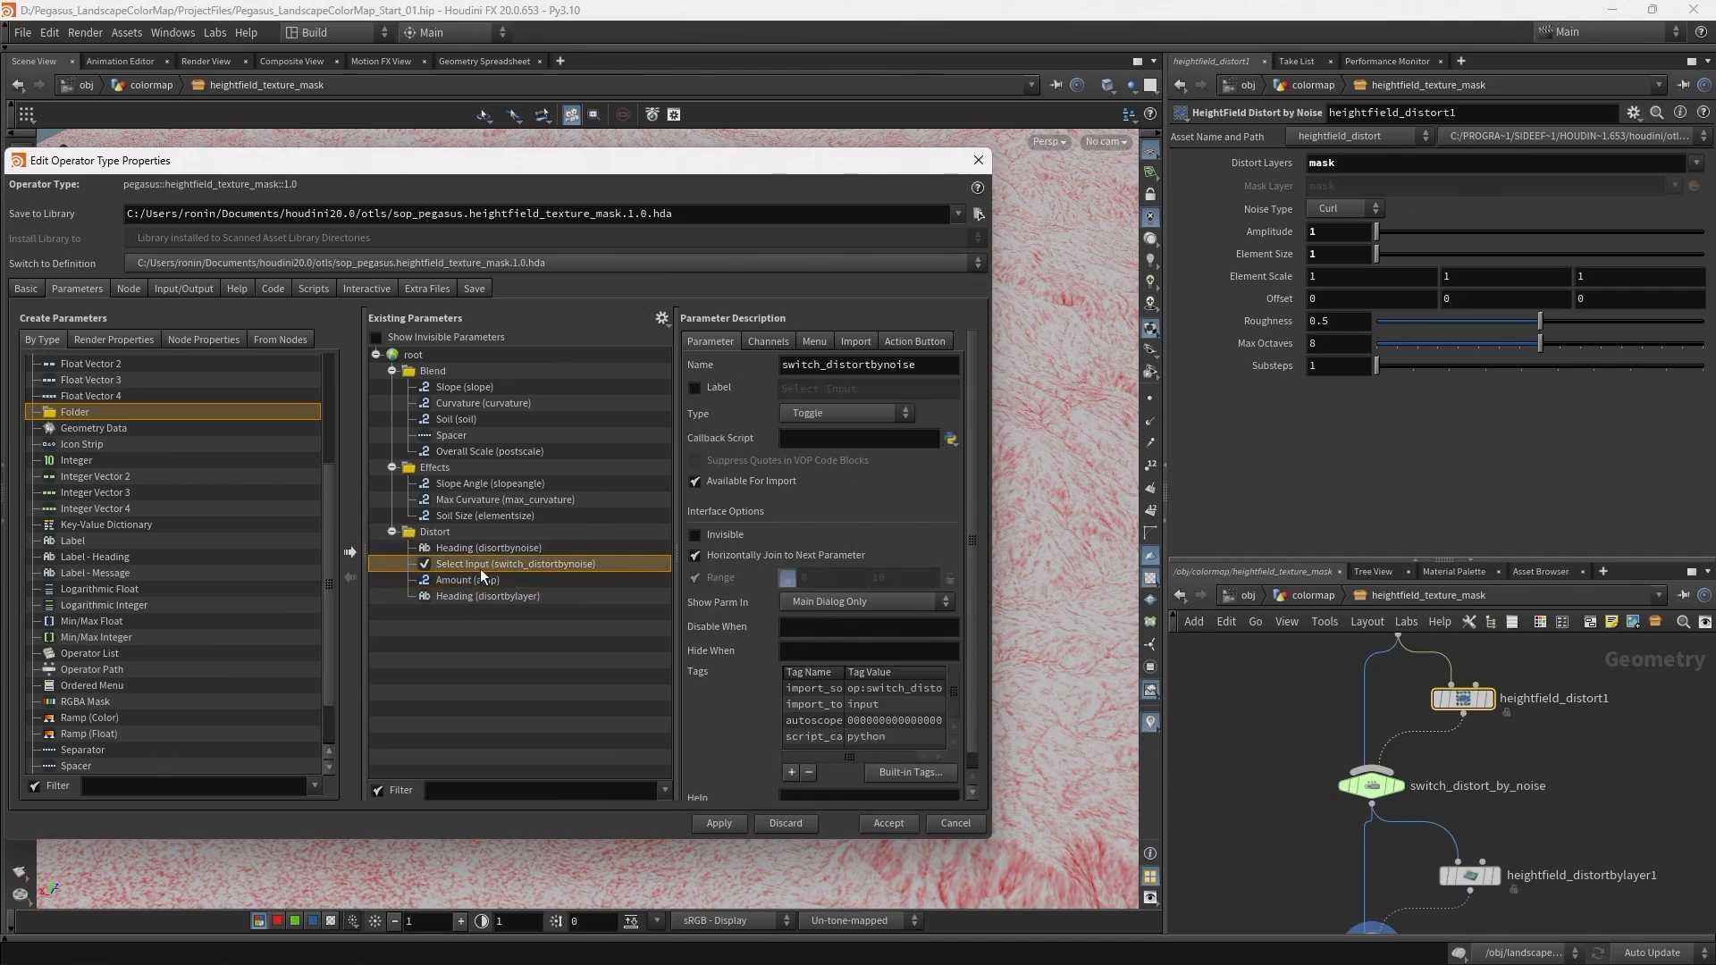
{"action": "left_click", "coordinate": [470, 579]}
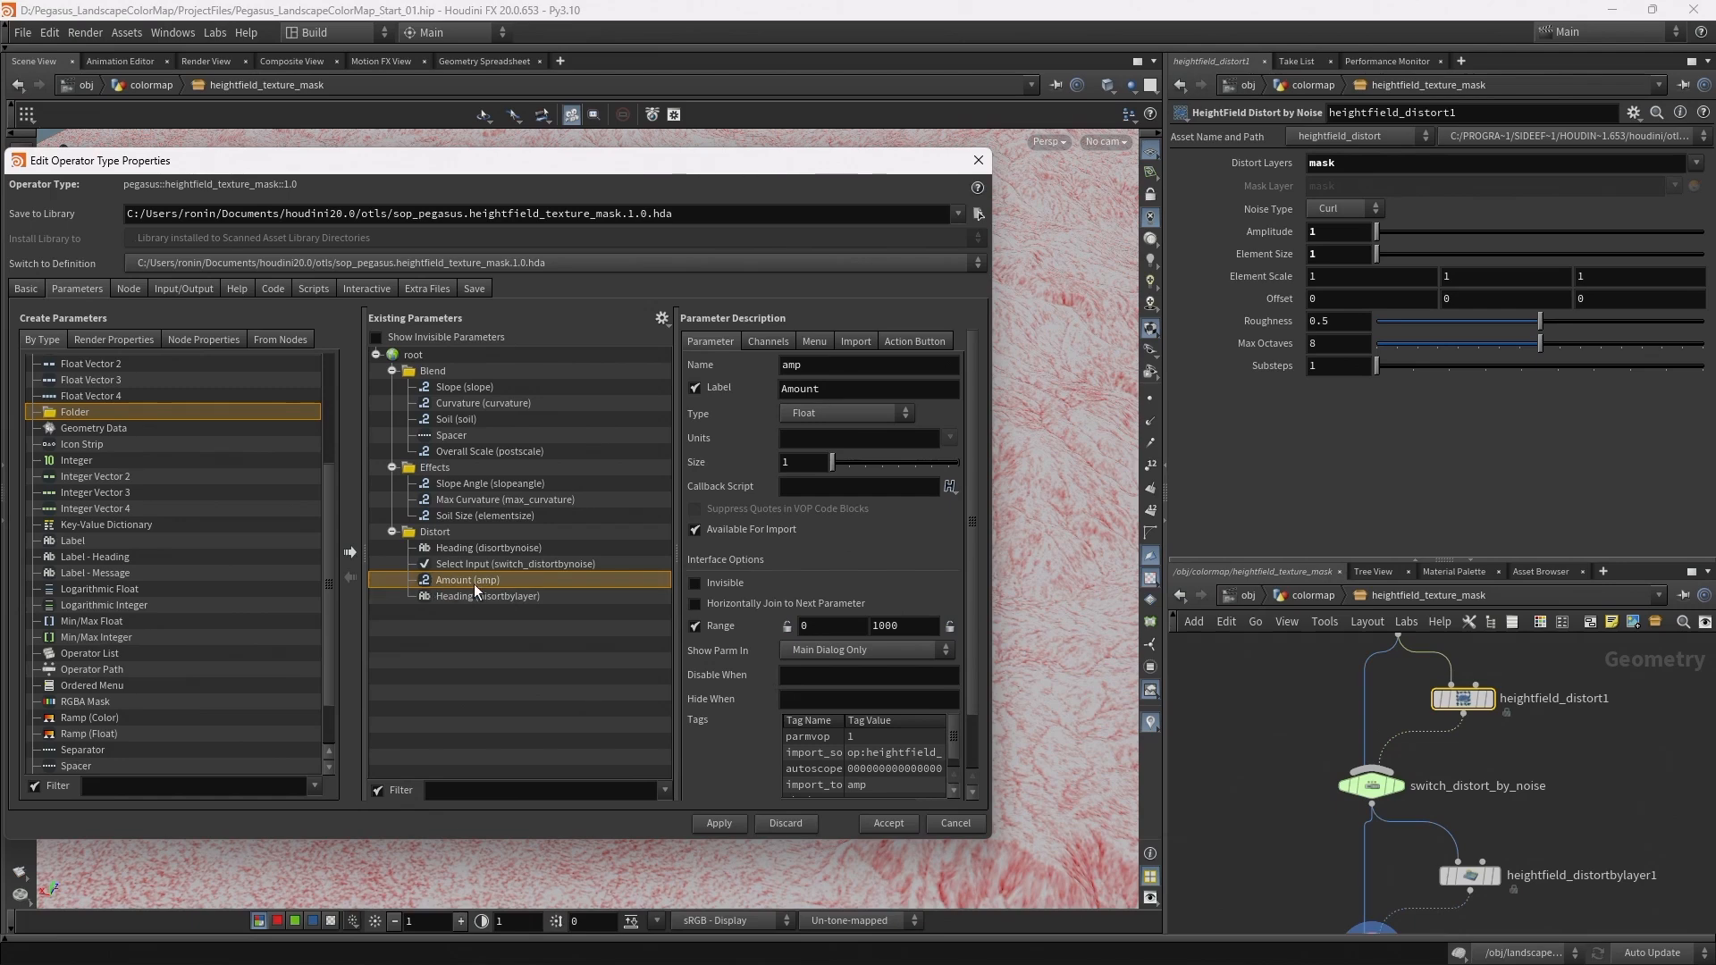
{"action": "left_click", "coordinate": [829, 678]}
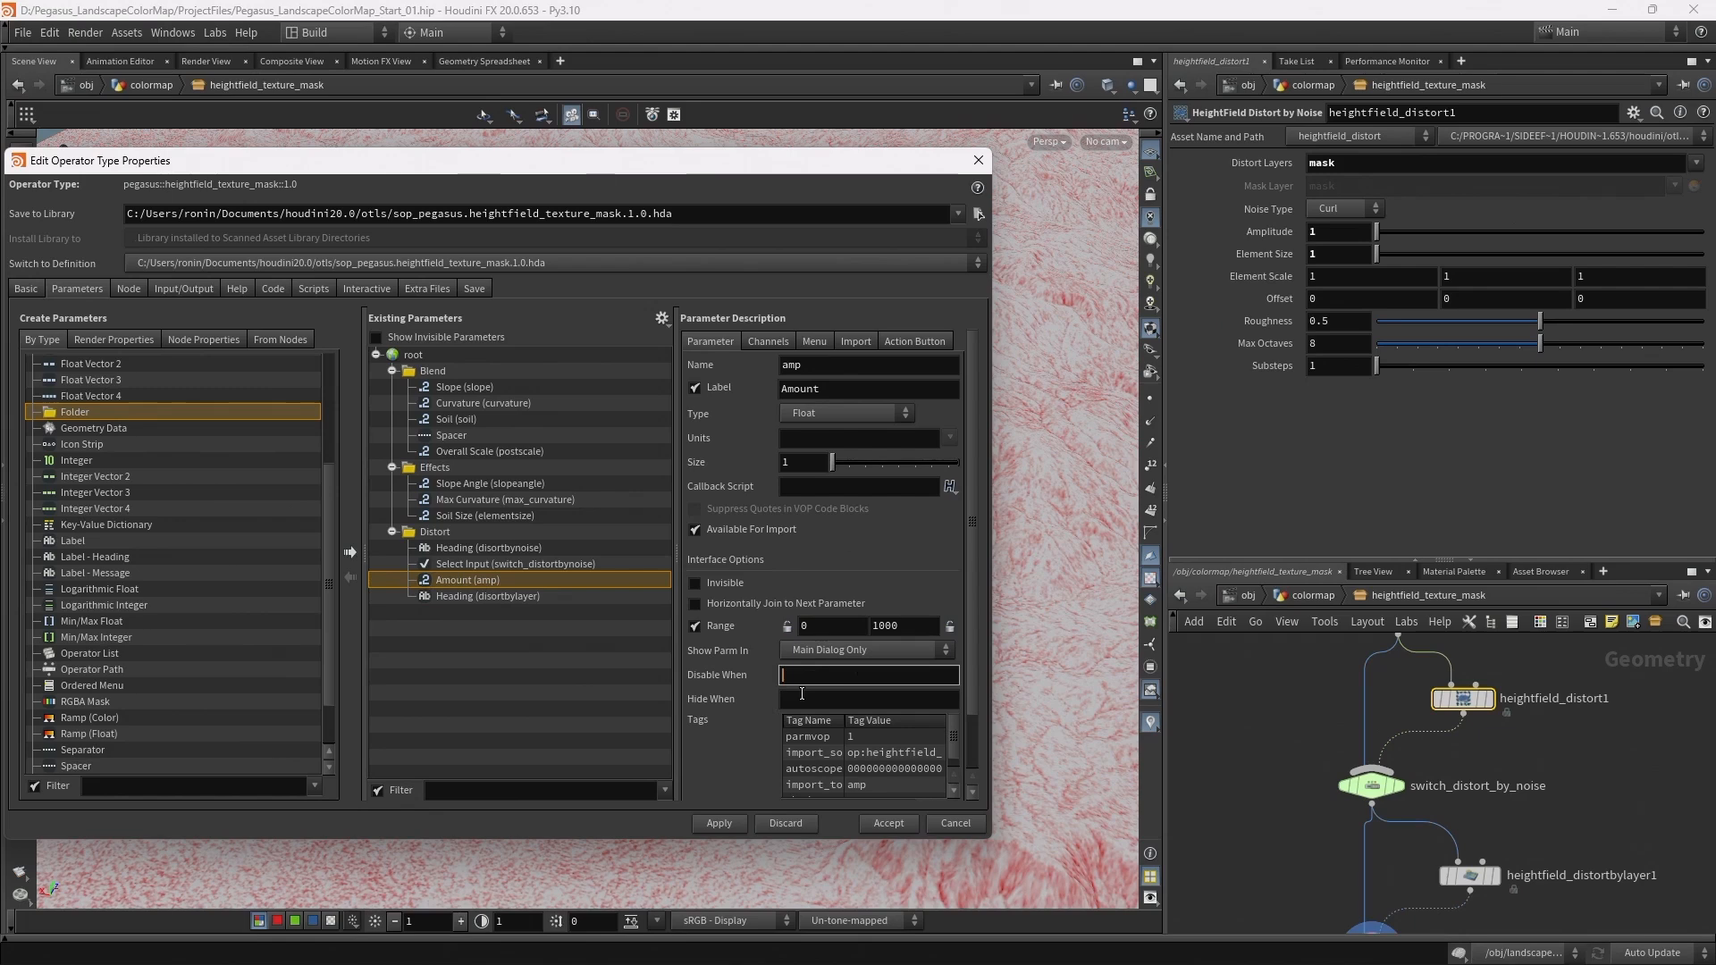
{"action": "type", "text": "{"}
{"action": "left_click", "coordinate": [514, 566]}
{"action": "left_click_drag", "start_coordinate": [923, 366], "coordinate": [607, 366]}
{"action": "key", "text": "ctrl+c"}
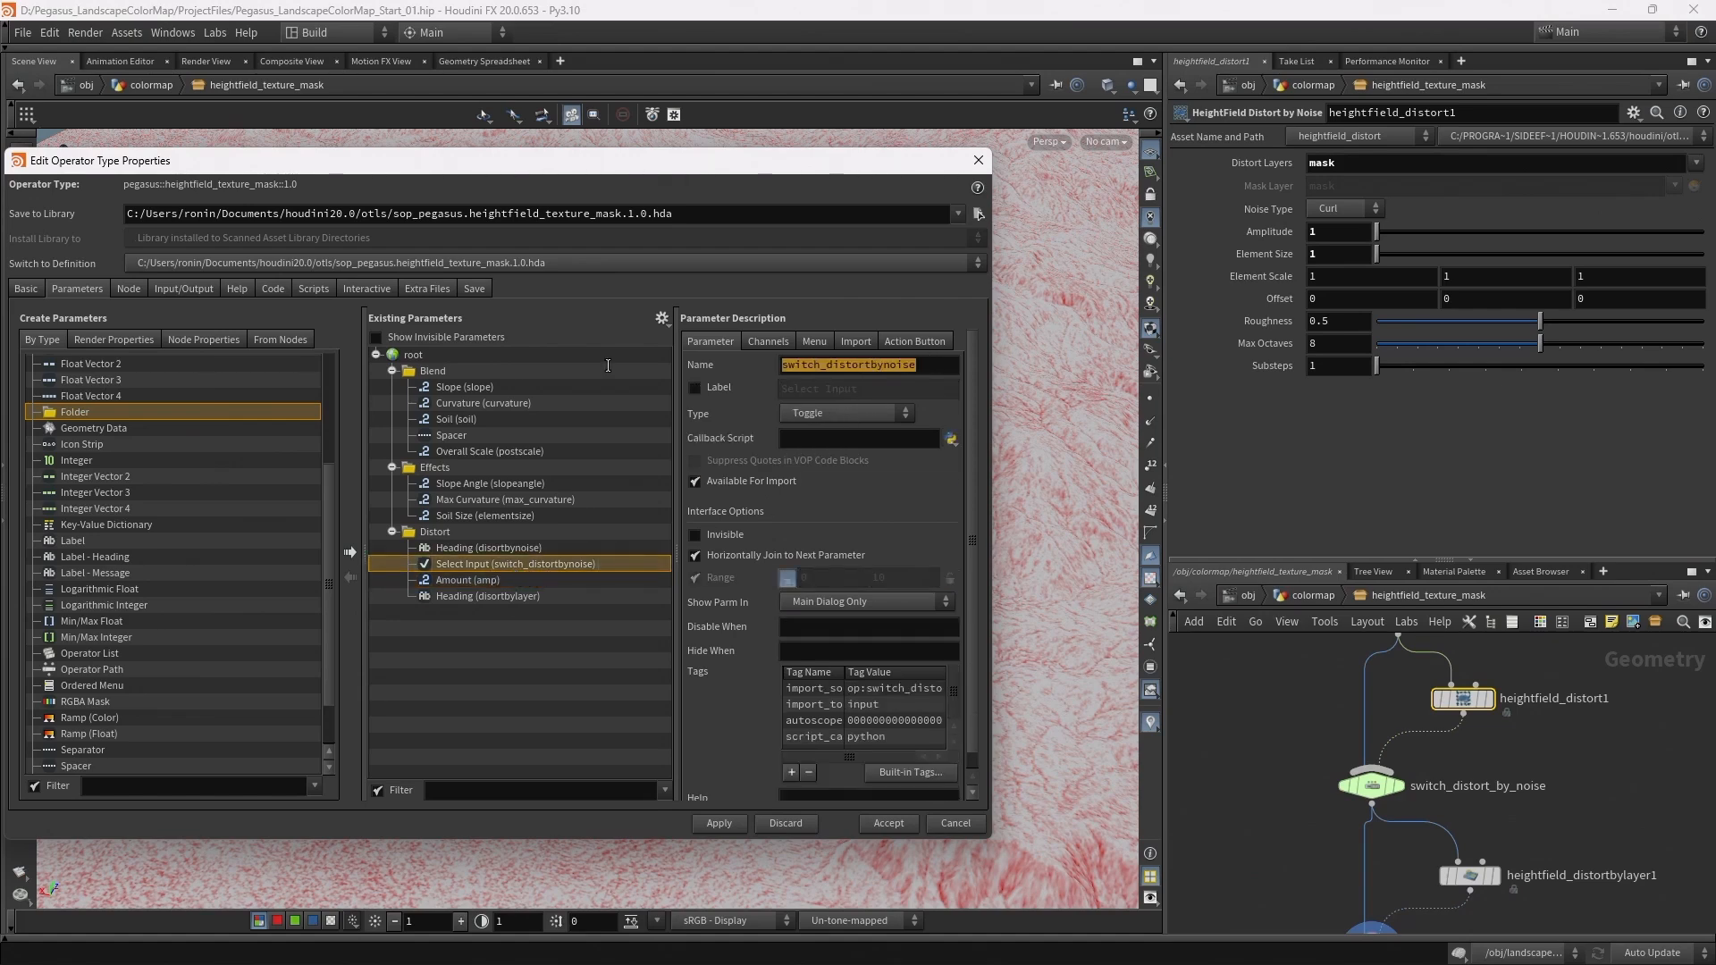
{"action": "left_click", "coordinate": [463, 582]}
{"action": "left_click", "coordinate": [859, 675]}
{"action": "key", "text": "ctrl+v"}
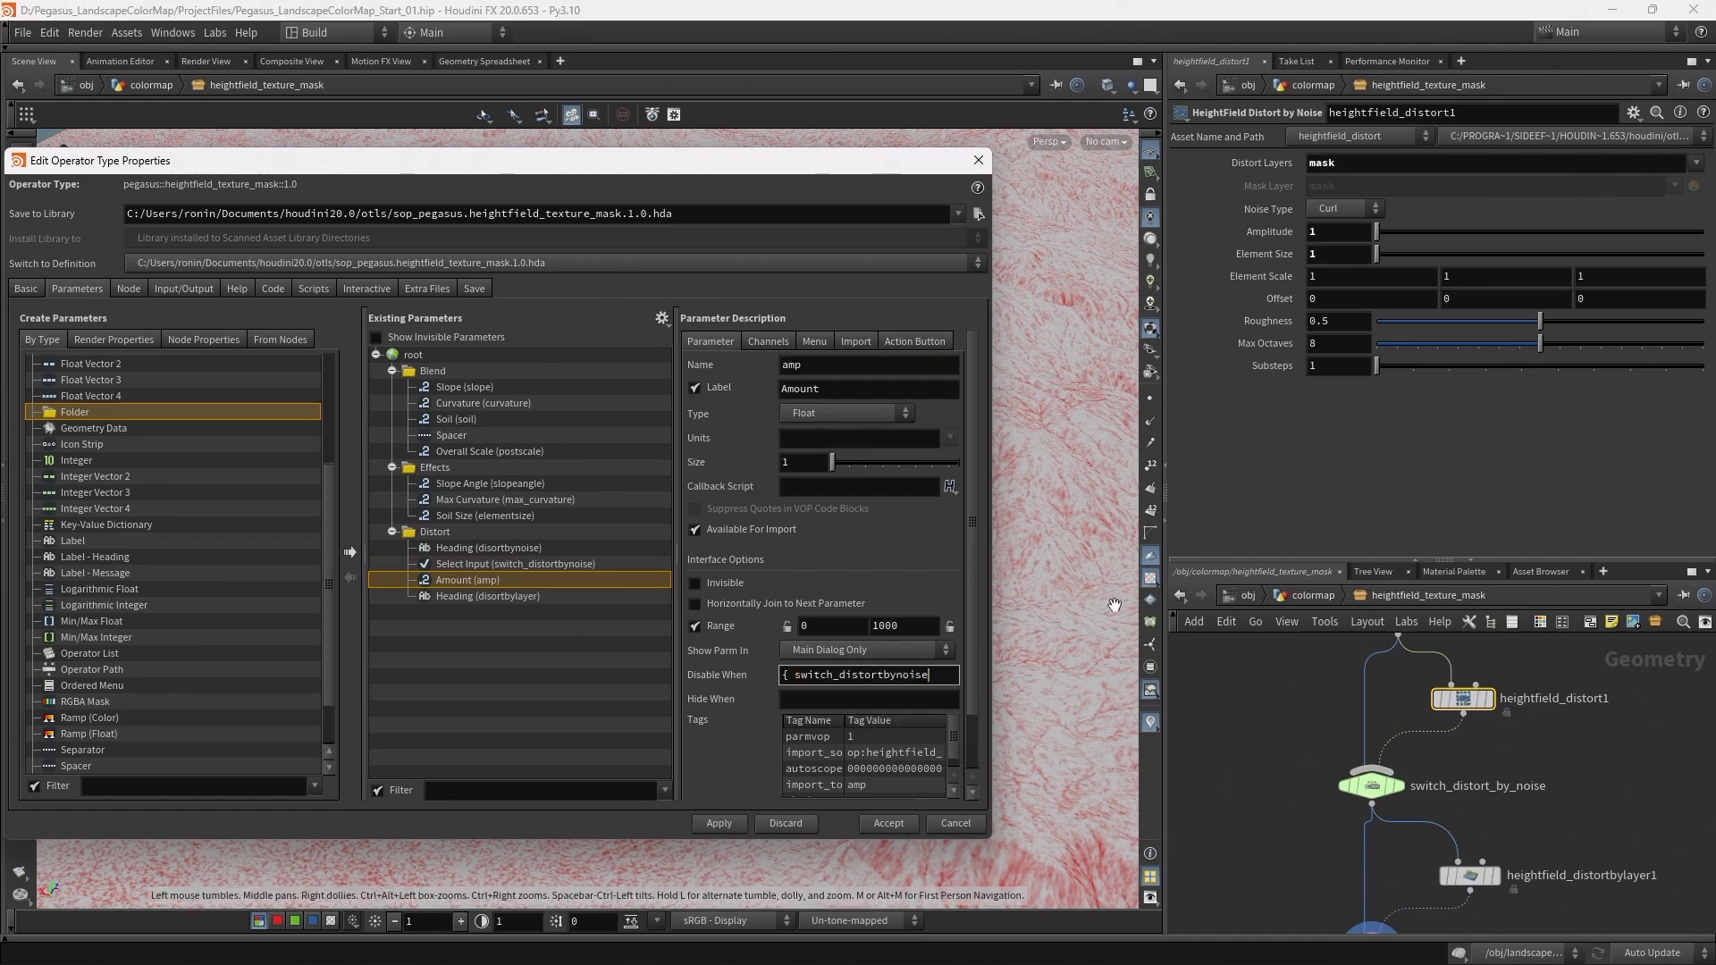
{"action": "type", "text": "== 0 }"}
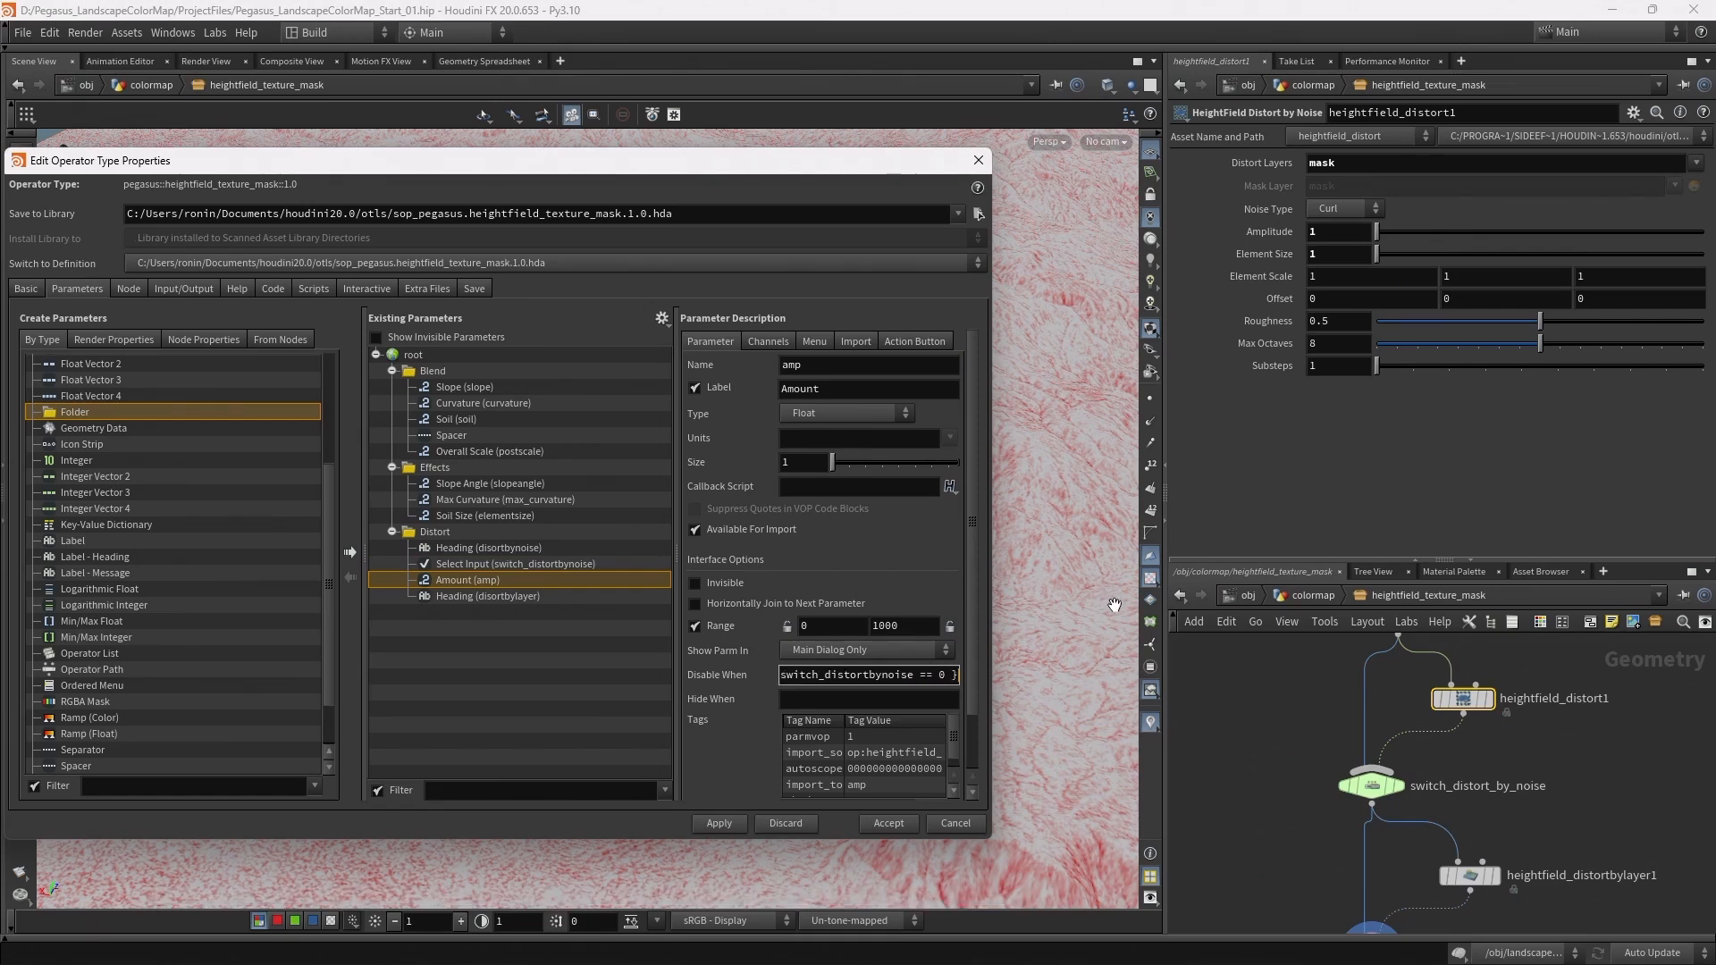
{"action": "left_click", "coordinate": [701, 824]}
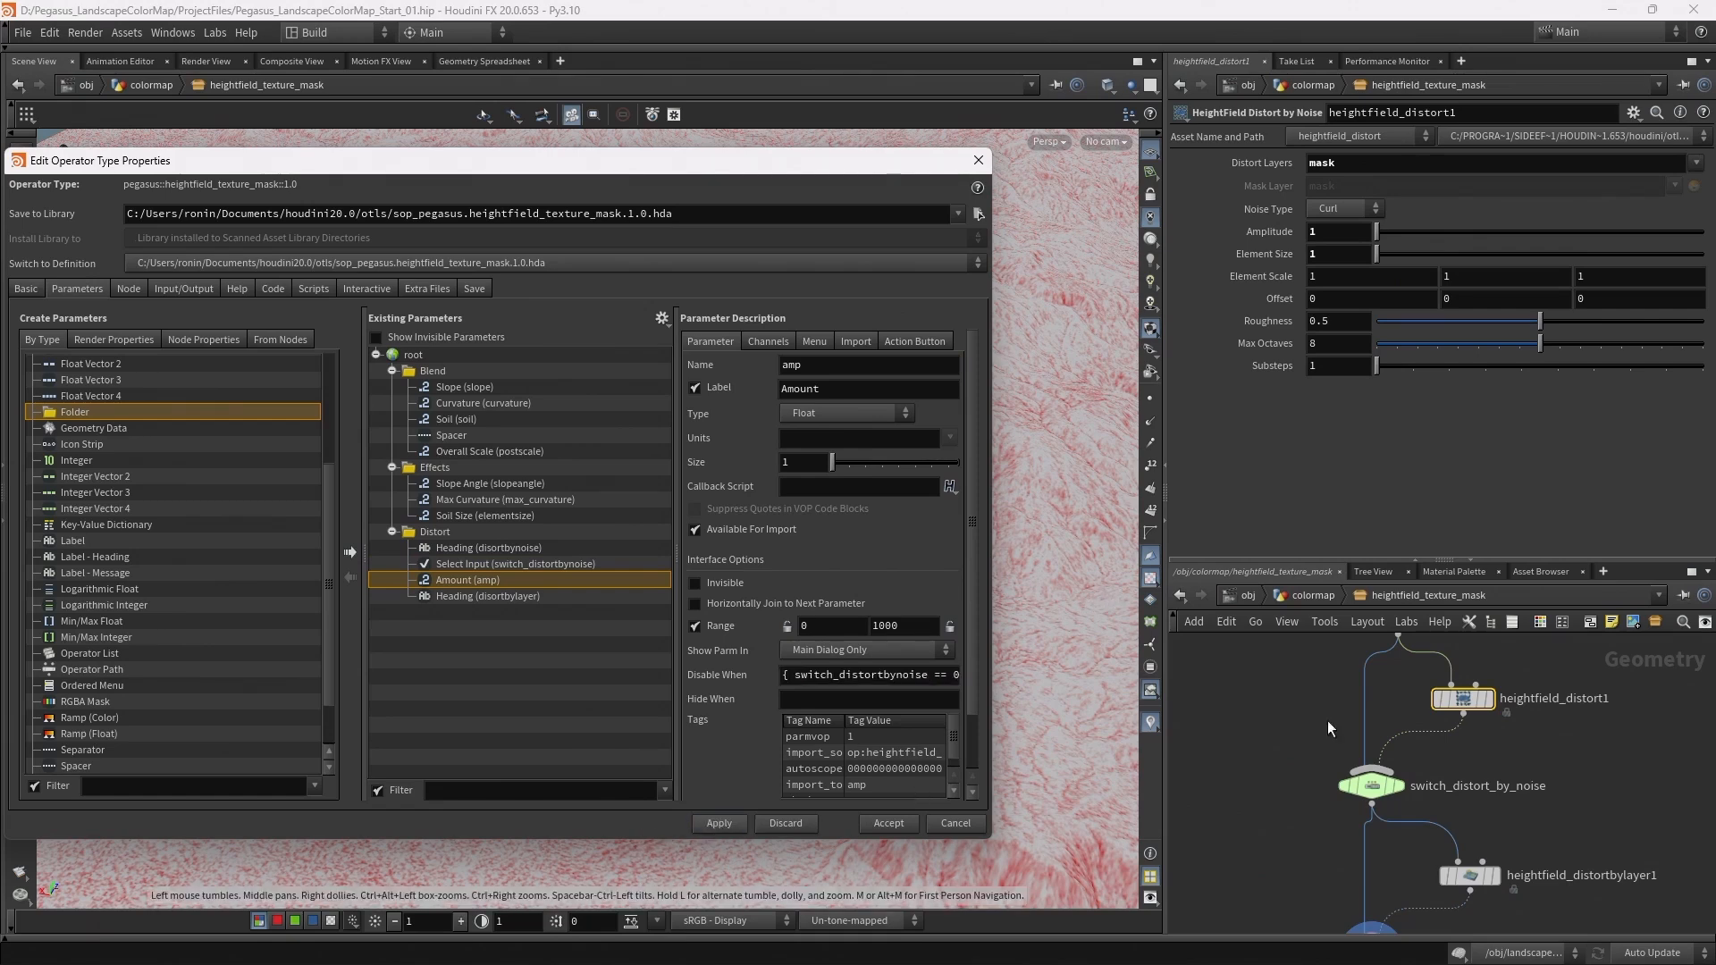
Return to the colormap level, test the Distort By Noise toggle with Amount values such as 16 and 0, and reset Amount to its default
{"action": "left_click", "coordinate": [1318, 597]}
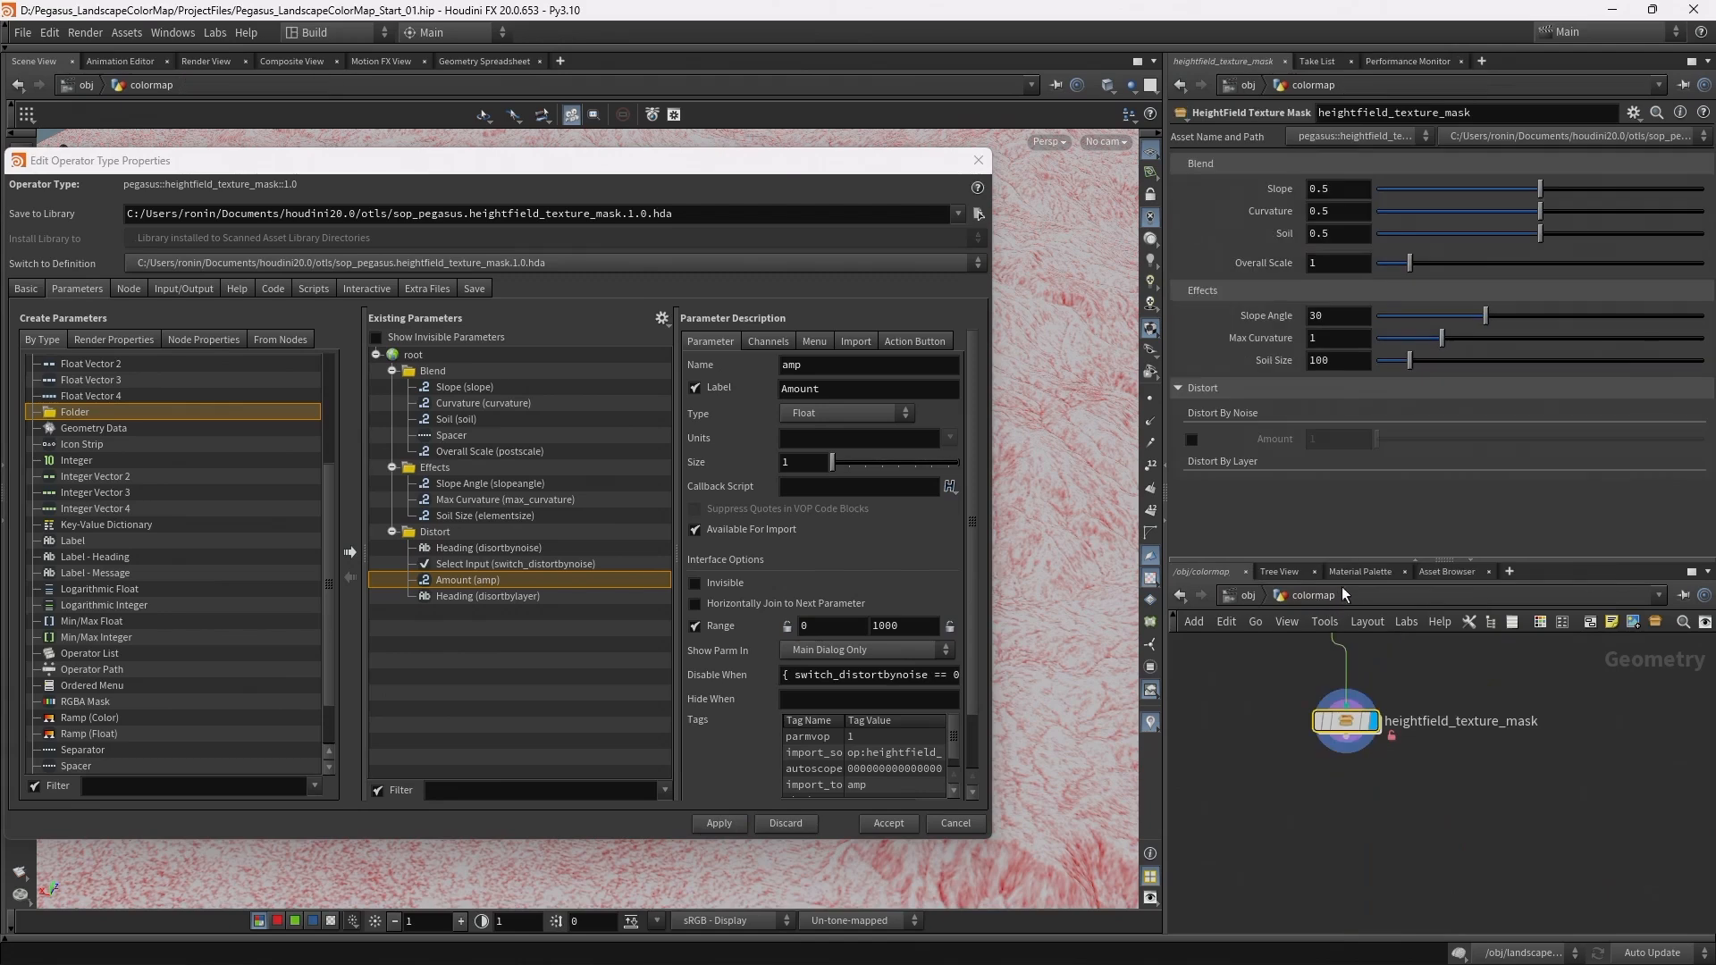
{"action": "left_click", "coordinate": [1190, 439]}
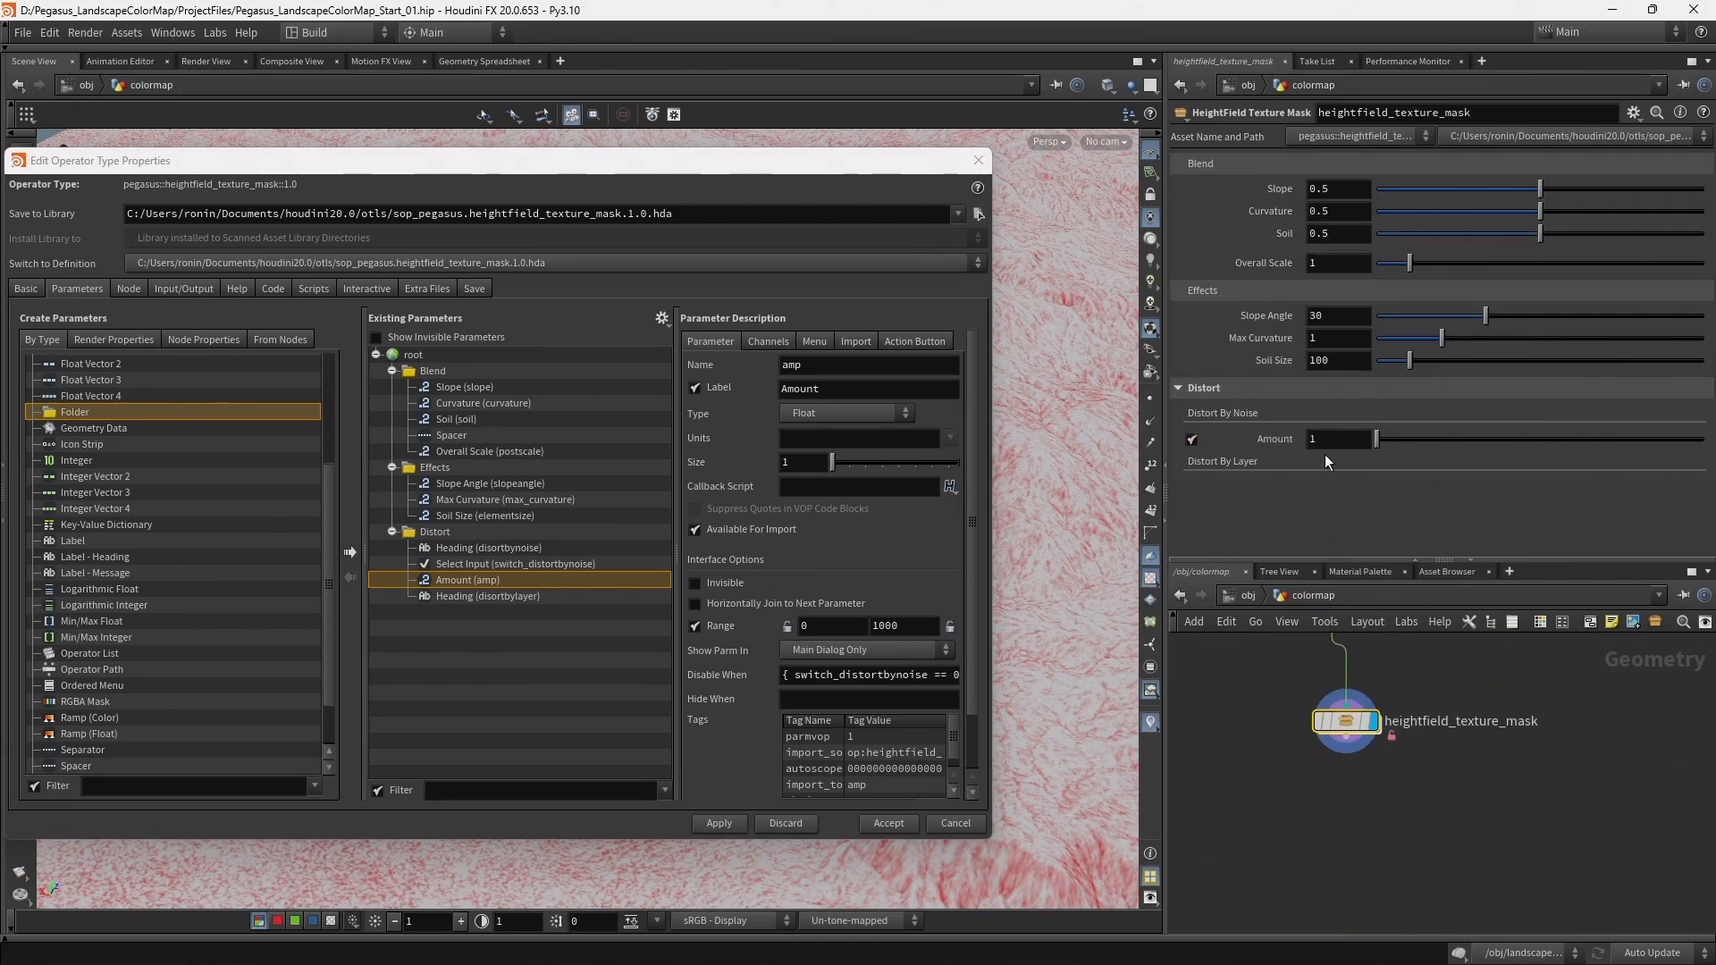
{"action": "left_click_drag", "start_coordinate": [704, 165], "coordinate": [707, 680]}
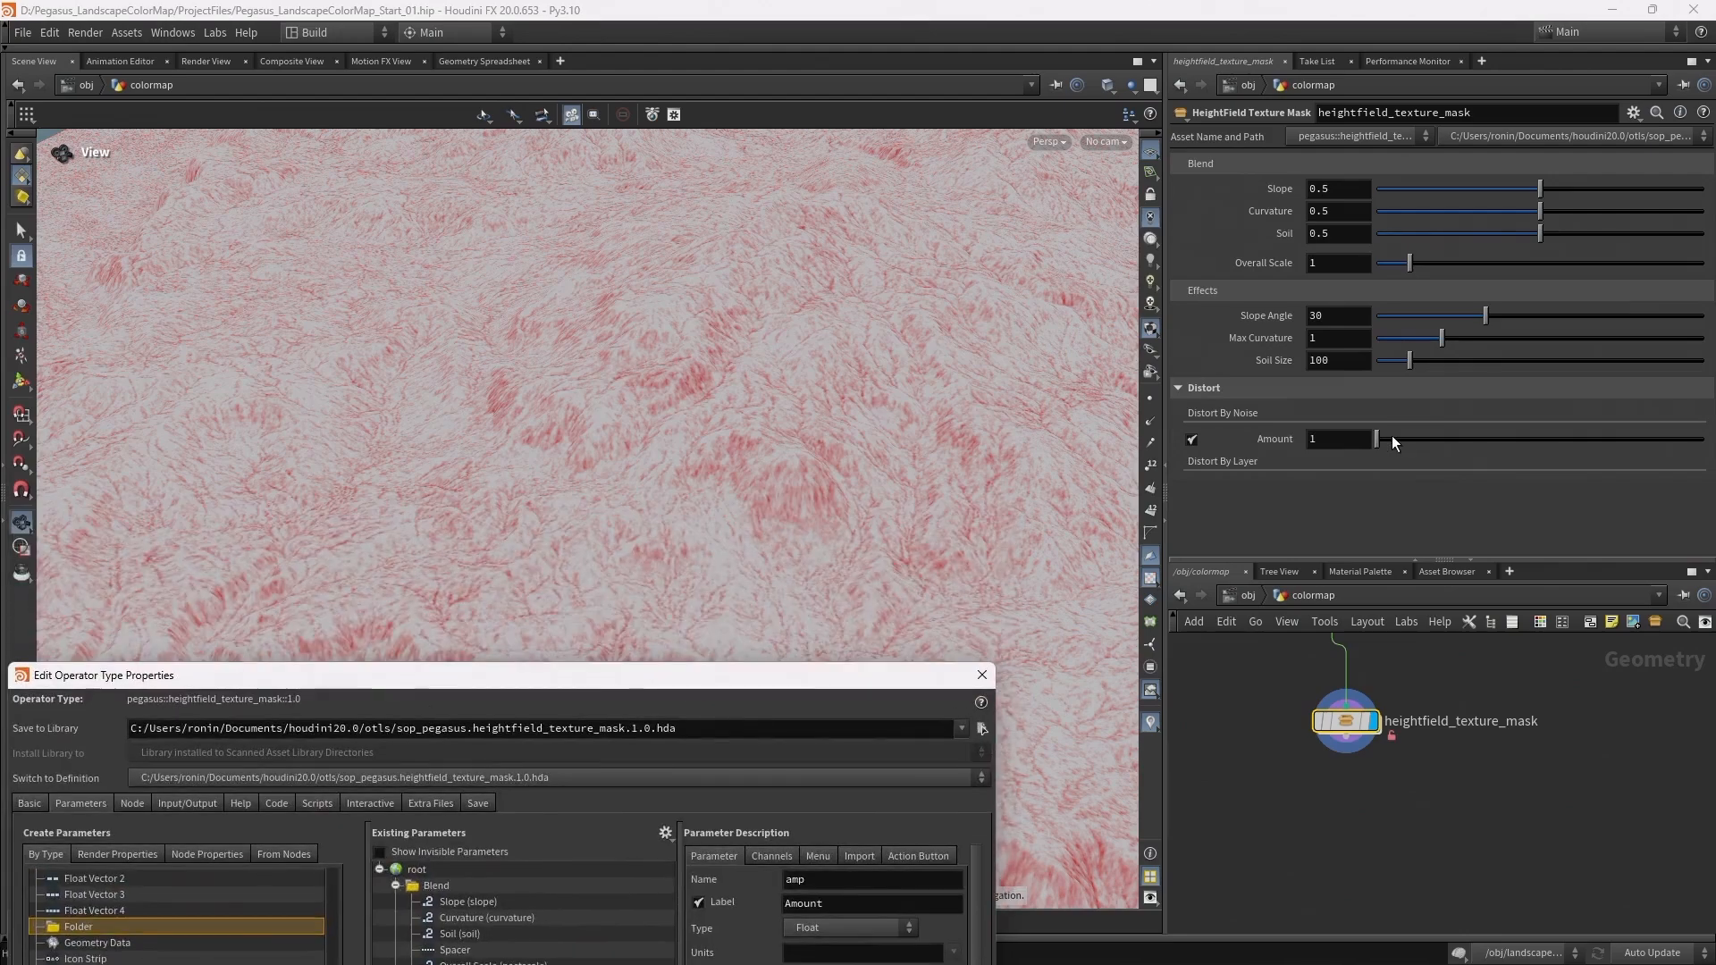
{"action": "mouse_move", "coordinate": [1376, 437]}
{"action": "left_mouse_down"}
{"action": "mouse_move", "coordinate": [1435, 439]}
{"action": "mouse_move", "coordinate": [1382, 443]}
{"action": "left_mouse_up"}
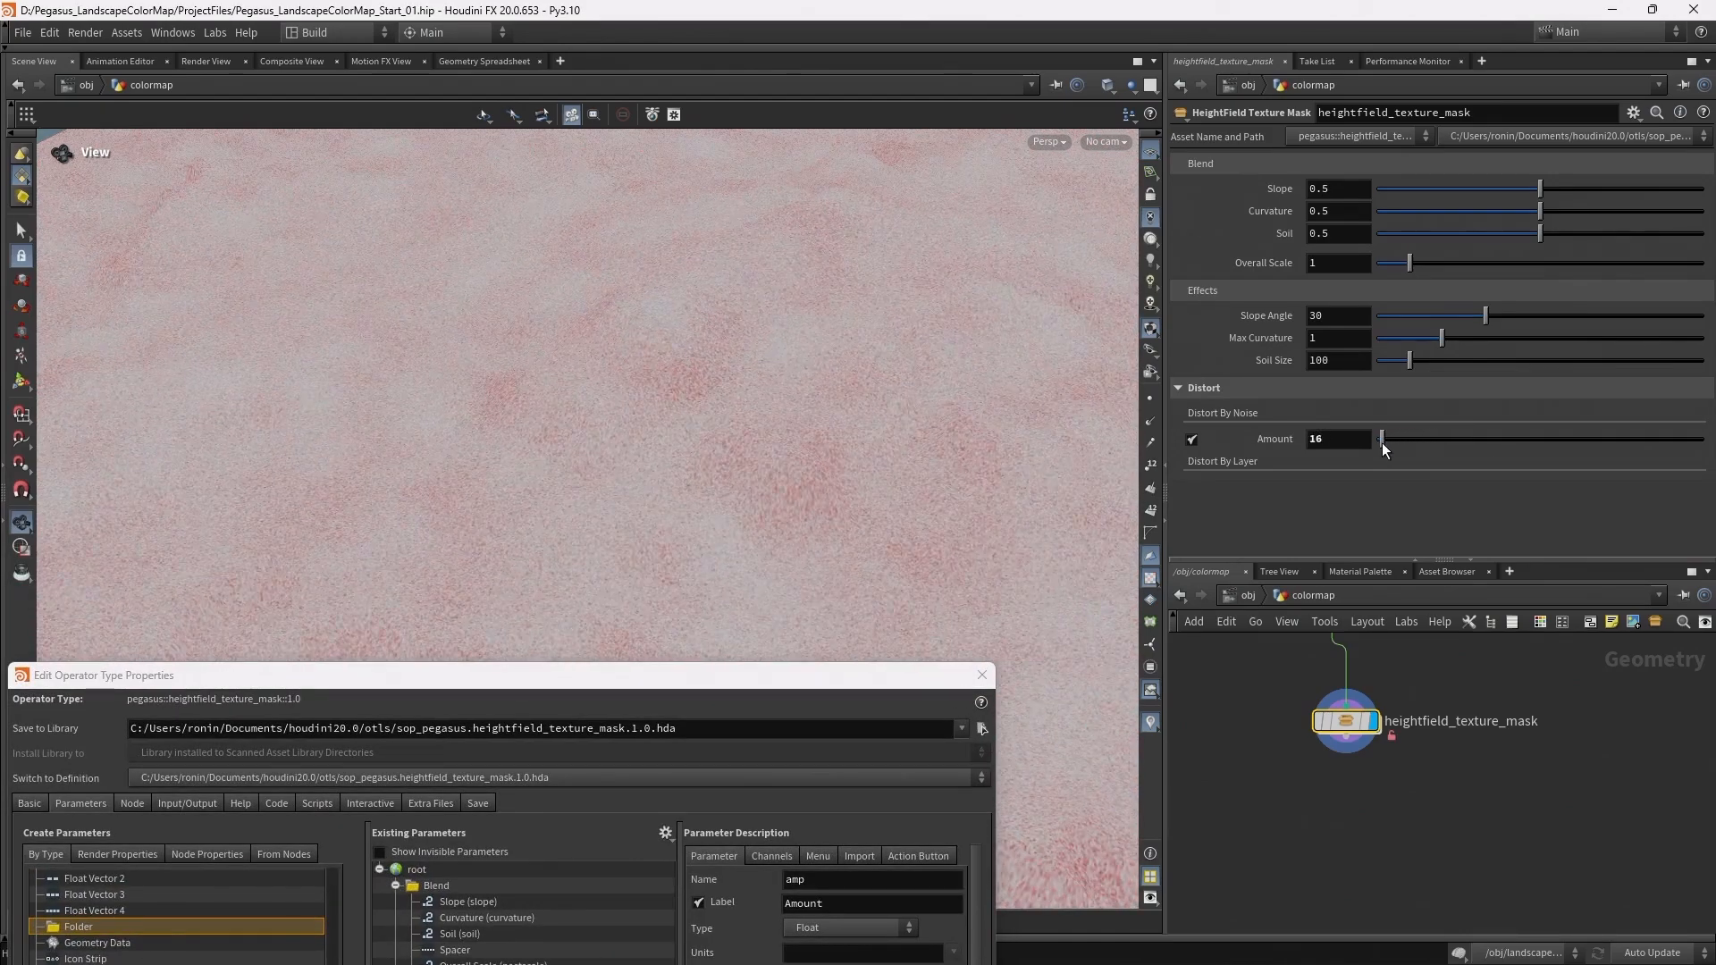
{"action": "left_click", "coordinate": [1191, 440]}
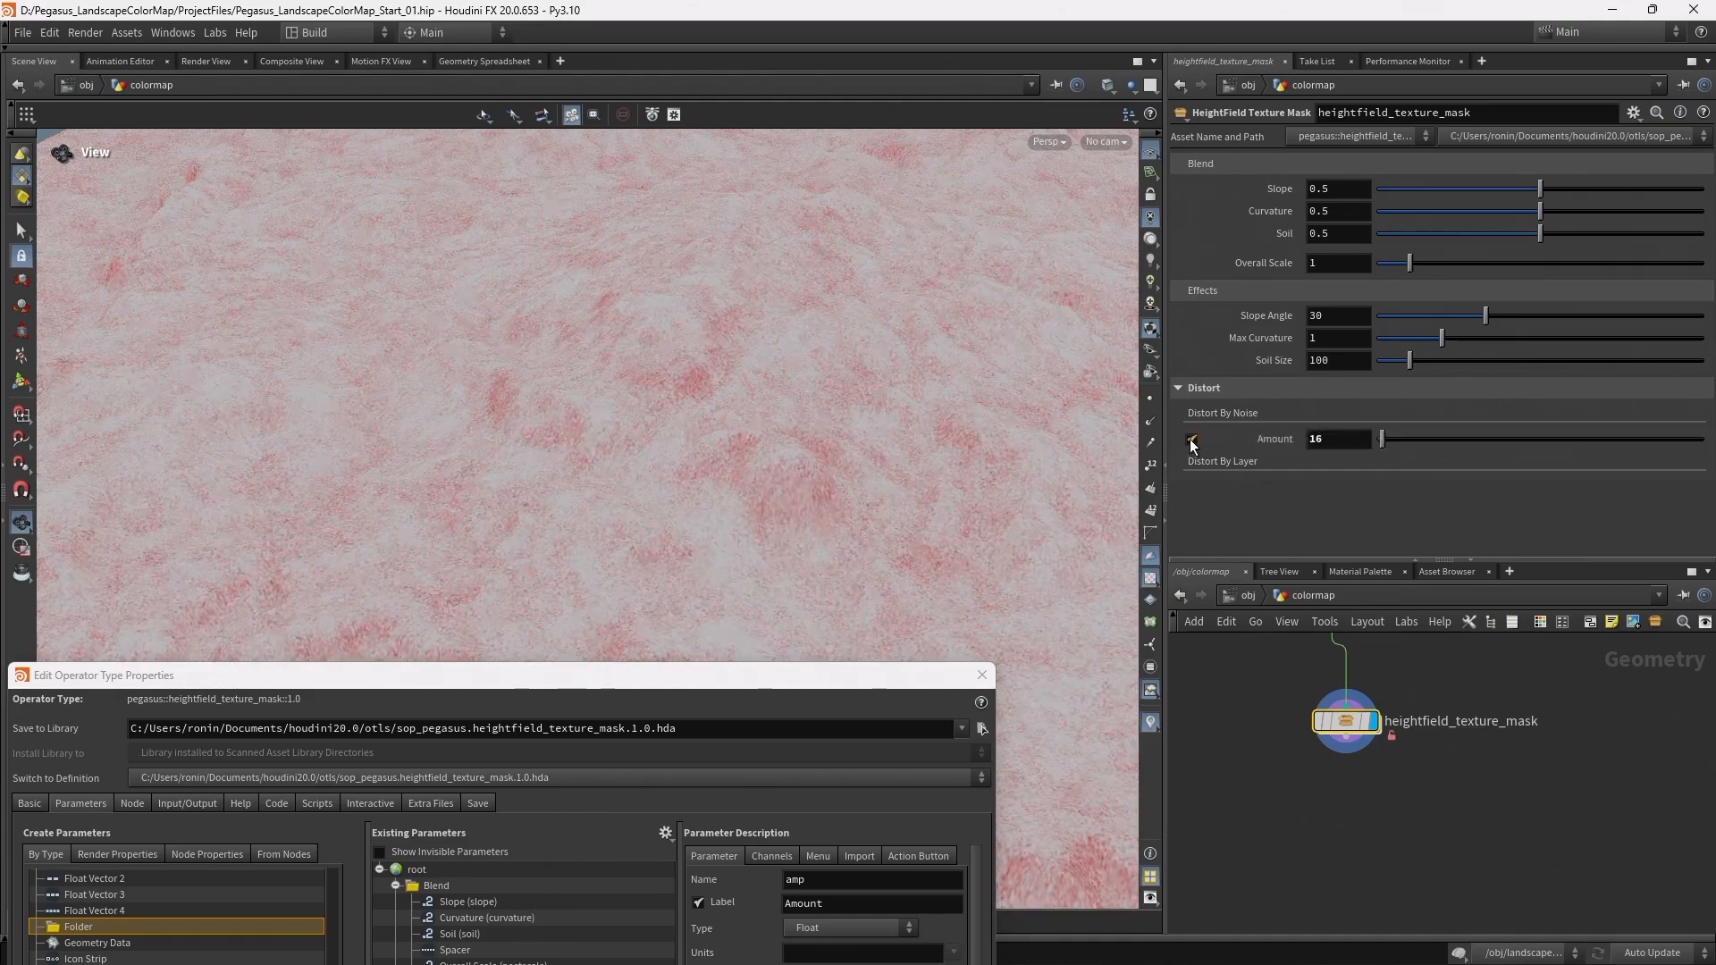
{"action": "left_click", "coordinate": [1191, 440]}
{"action": "left_click", "coordinate": [1192, 440]}
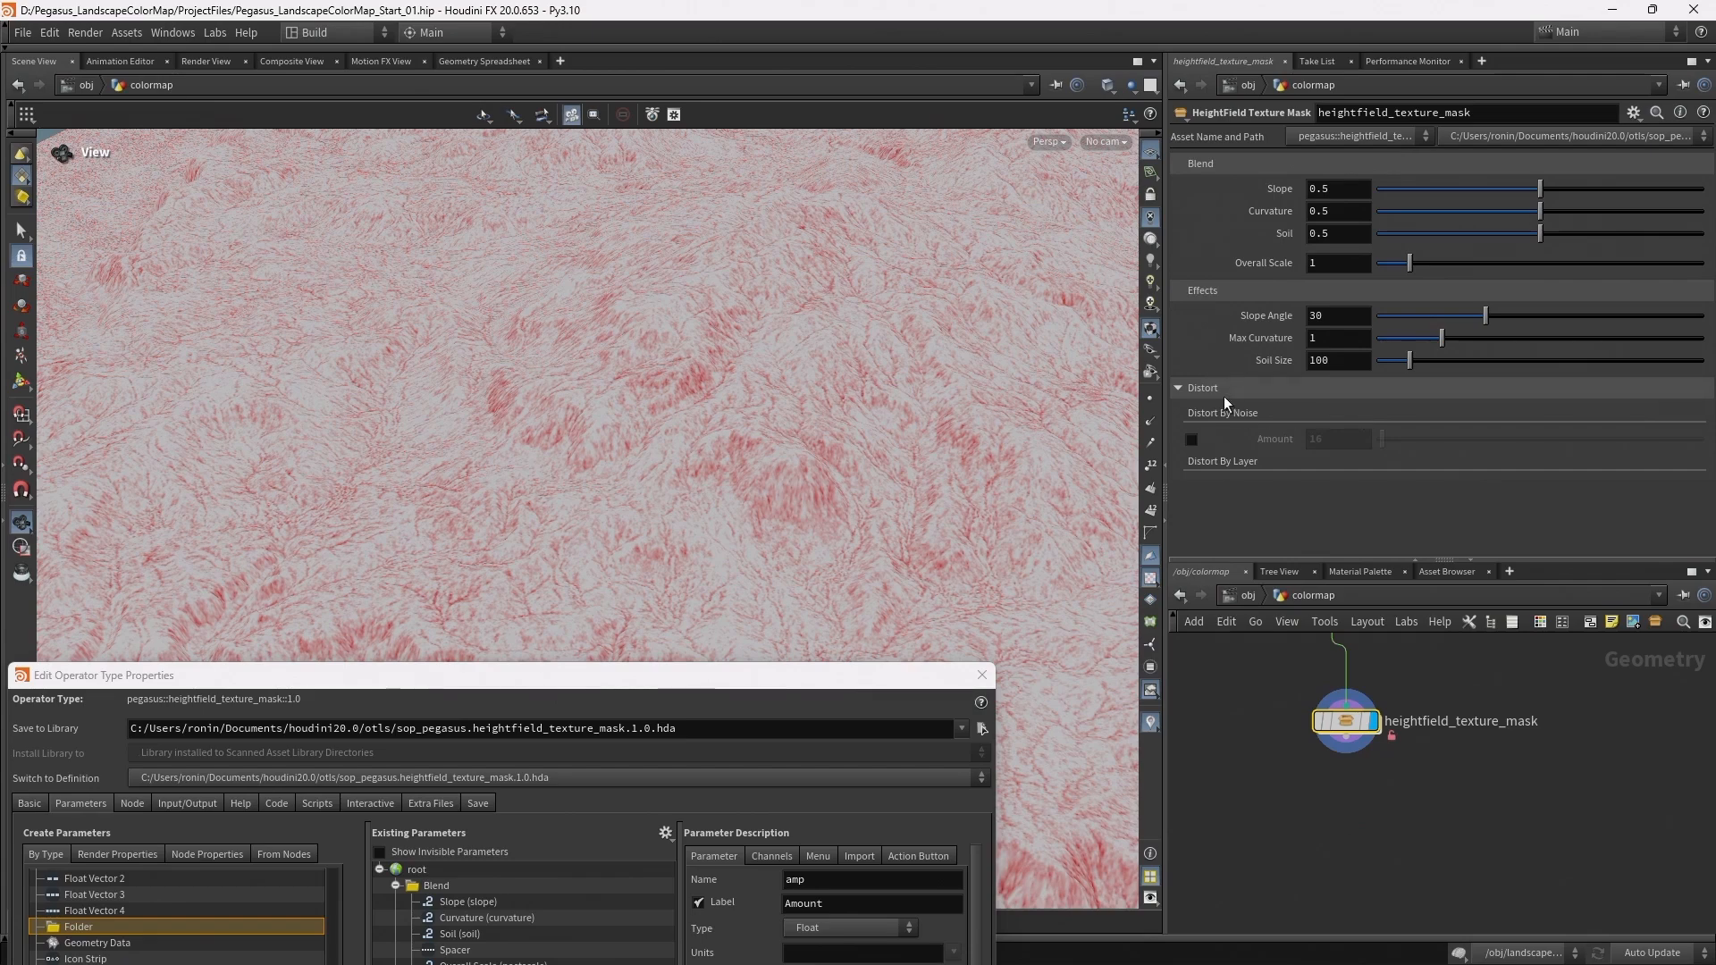
{"action": "left_click", "coordinate": [1191, 440]}
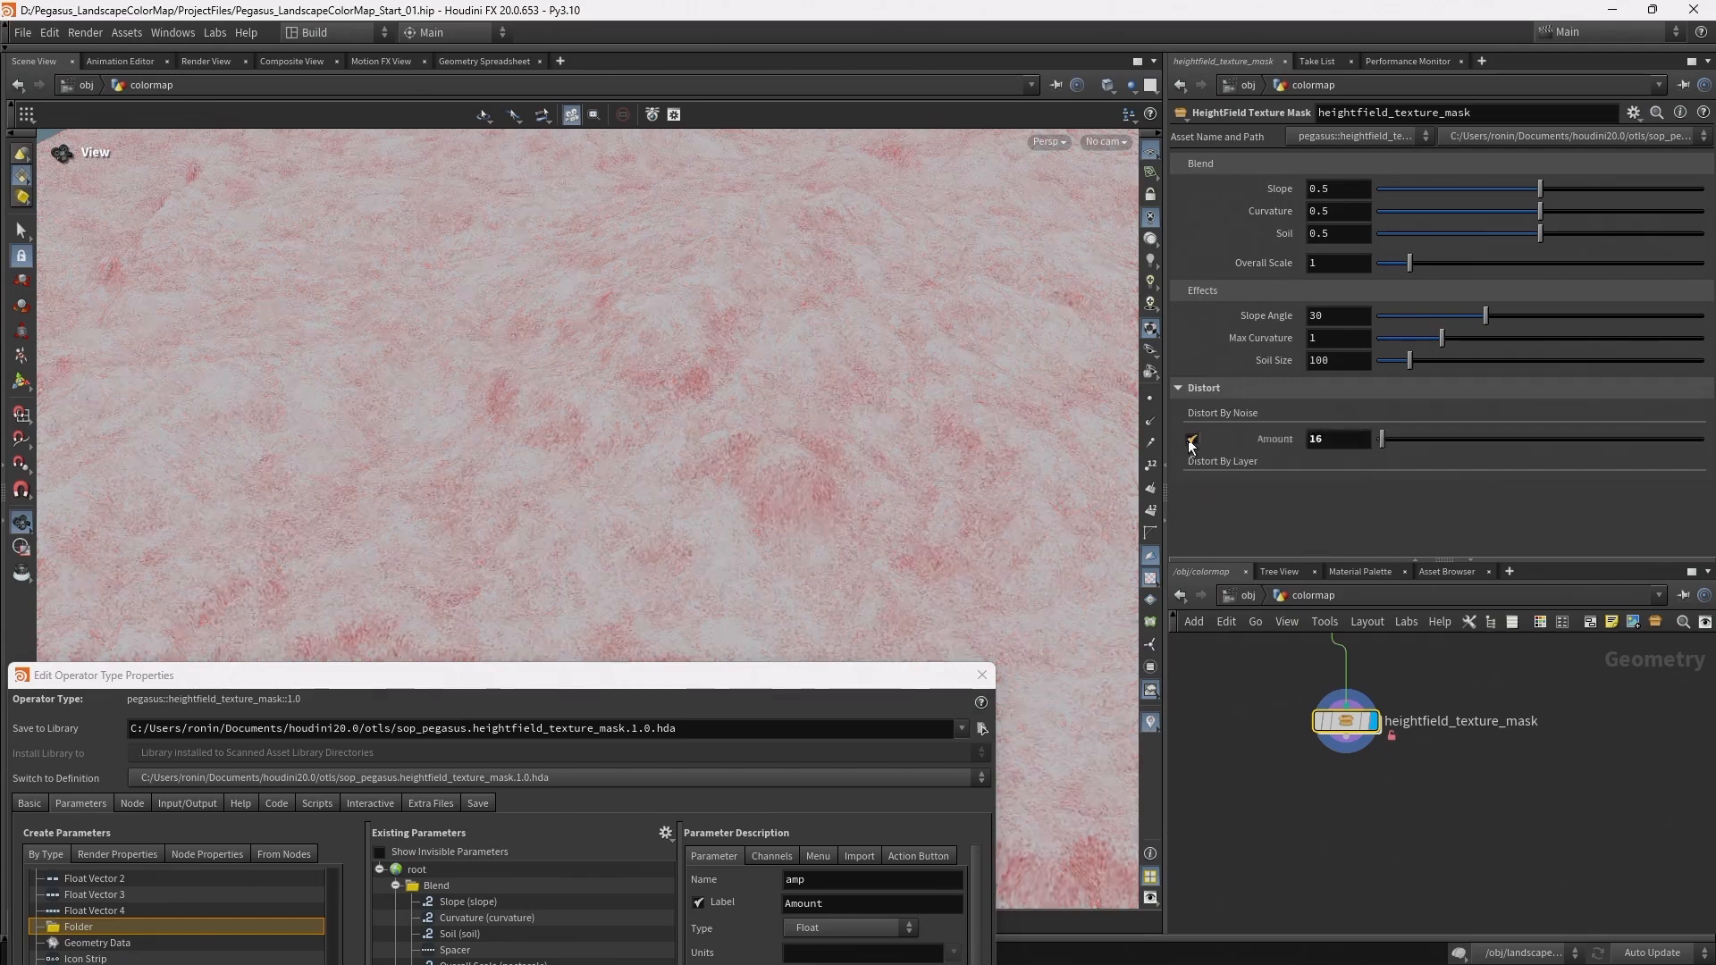
{"action": "mouse_move", "coordinate": [1397, 436]}
{"action": "left_mouse_down"}
{"action": "mouse_move", "coordinate": [1495, 438]}
{"action": "mouse_move", "coordinate": [1375, 440]}
{"action": "left_mouse_up"}
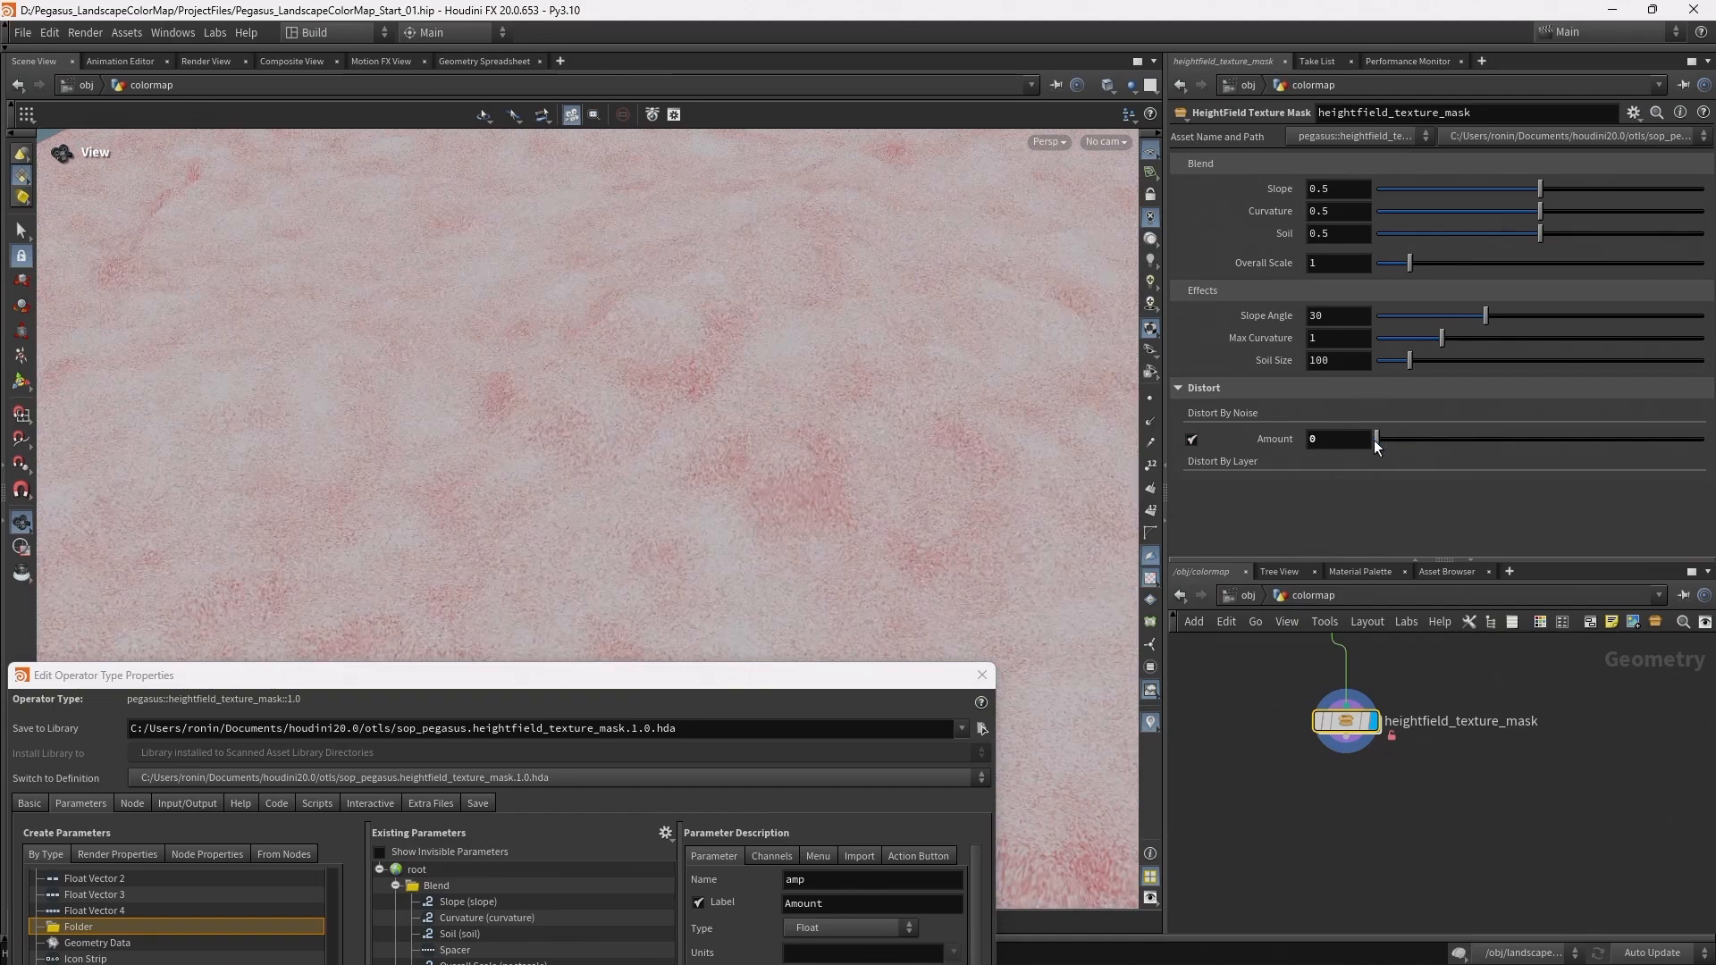
{"action": "middle_click", "coordinate": [1285, 442], "text": "ctrl"}
Set the upper range limit of the noise Amount (amp) parameter to 100 and apply the change
{"action": "left_click_drag", "start_coordinate": [602, 688], "coordinate": [534, 154]}
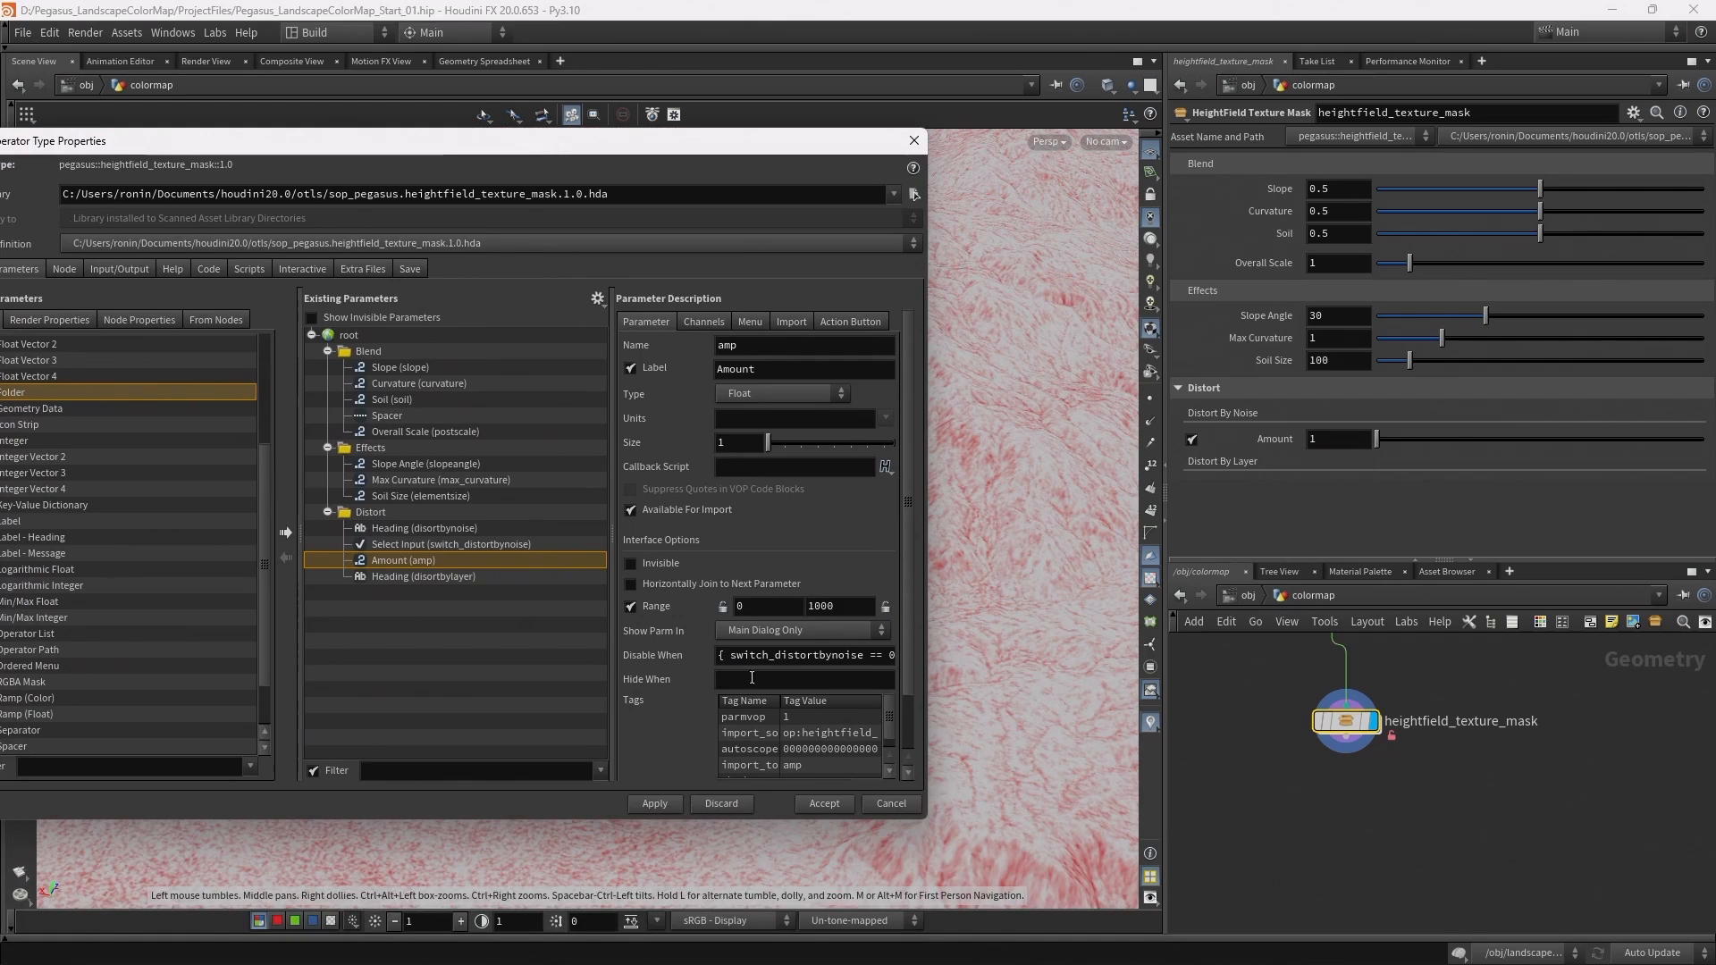
{"action": "double_click", "coordinate": [821, 606]}
{"action": "type", "text": "100"}
{"action": "key", "text": "Return"}
{"action": "left_click", "coordinate": [668, 806]}
Try the rescaled Amount slider on heightfield_texture_mask and switch Distort By Noise off
{"action": "left_click_drag", "start_coordinate": [801, 135], "coordinate": [732, 552]}
{"action": "left_click_drag", "start_coordinate": [1381, 439], "coordinate": [930, 469]}
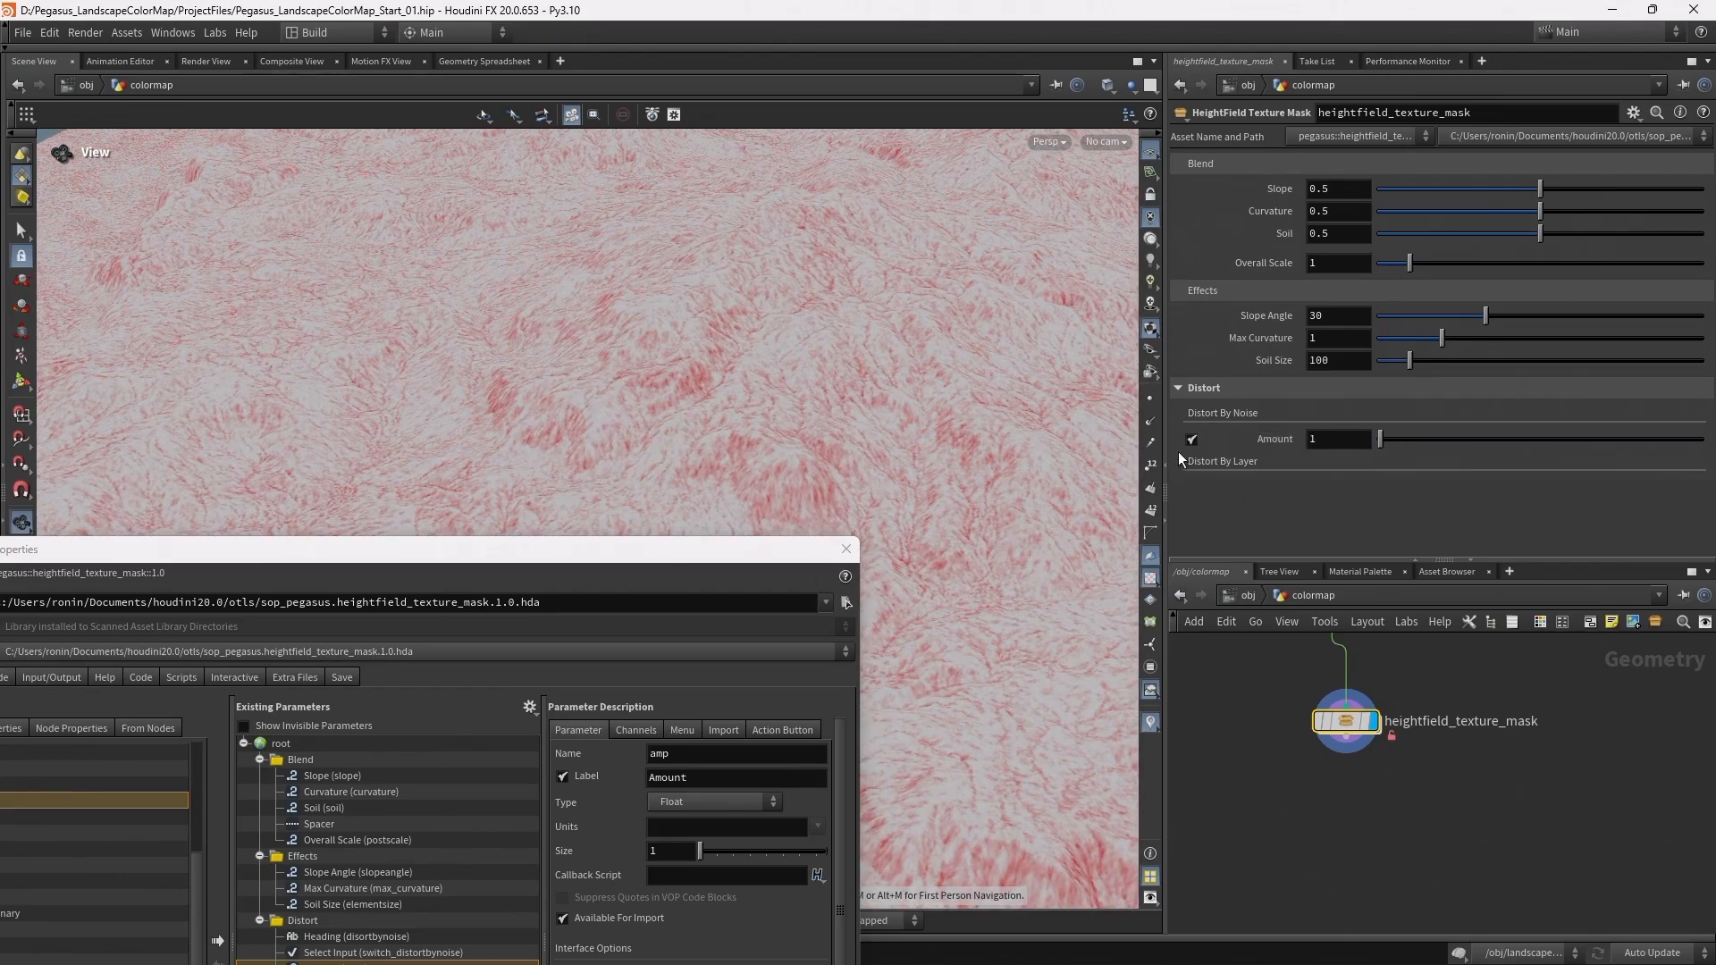
{"action": "left_click", "coordinate": [1198, 440]}
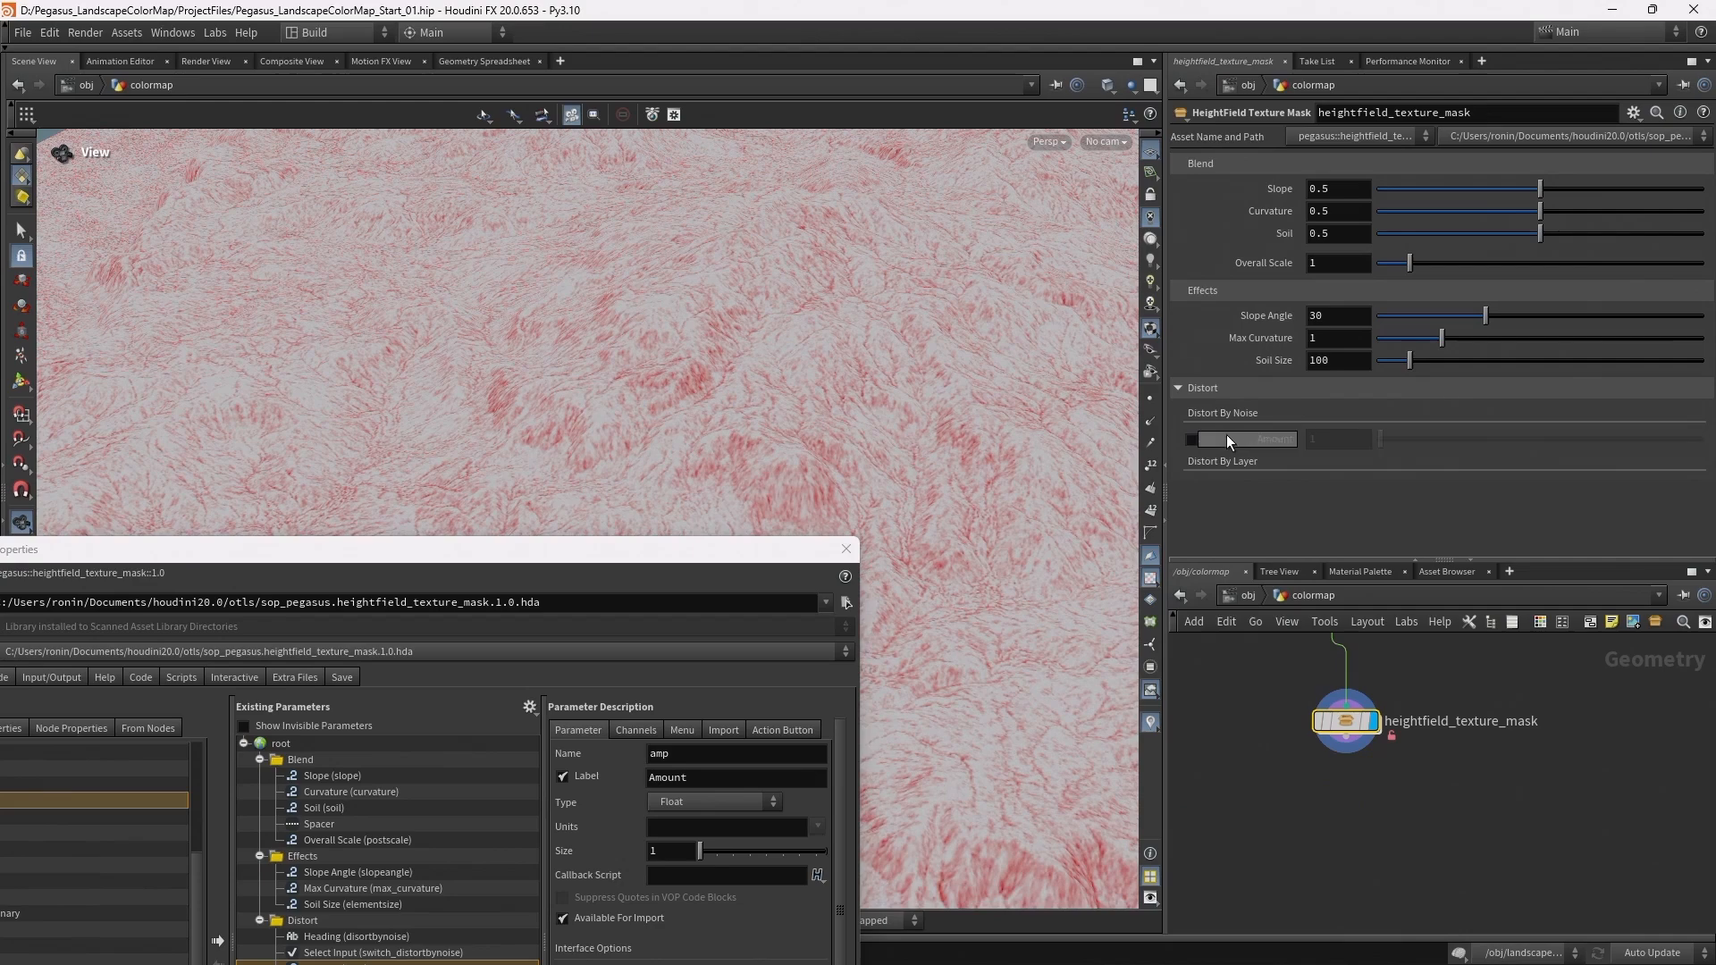
Go inside heightfield_texture_mask and promote the Select Input of switch_distort_by_layer directly below the Distort By Layer heading
{"action": "double_click", "coordinate": [1339, 726]}
{"action": "middle_click_drag", "start_coordinate": [1556, 856], "coordinate": [1521, 674]}
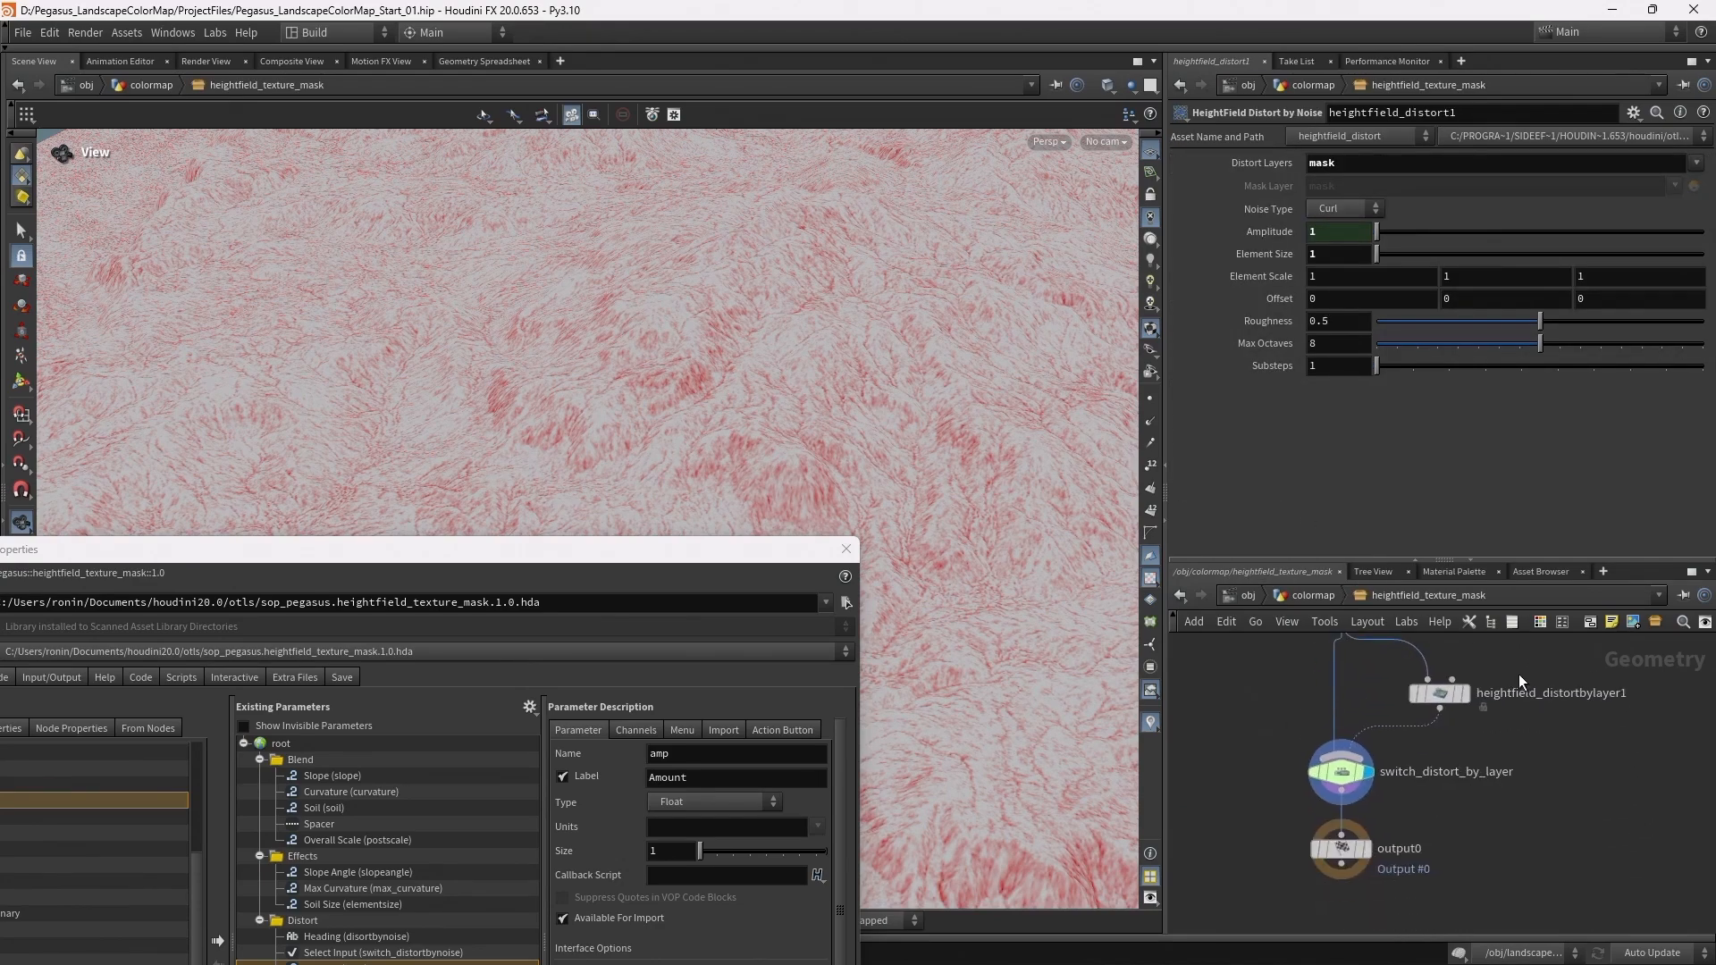
{"action": "left_click", "coordinate": [1341, 771]}
{"action": "left_click_drag", "start_coordinate": [567, 553], "coordinate": [760, 167]}
{"action": "left_click_drag", "start_coordinate": [1285, 158], "coordinate": [503, 536]}
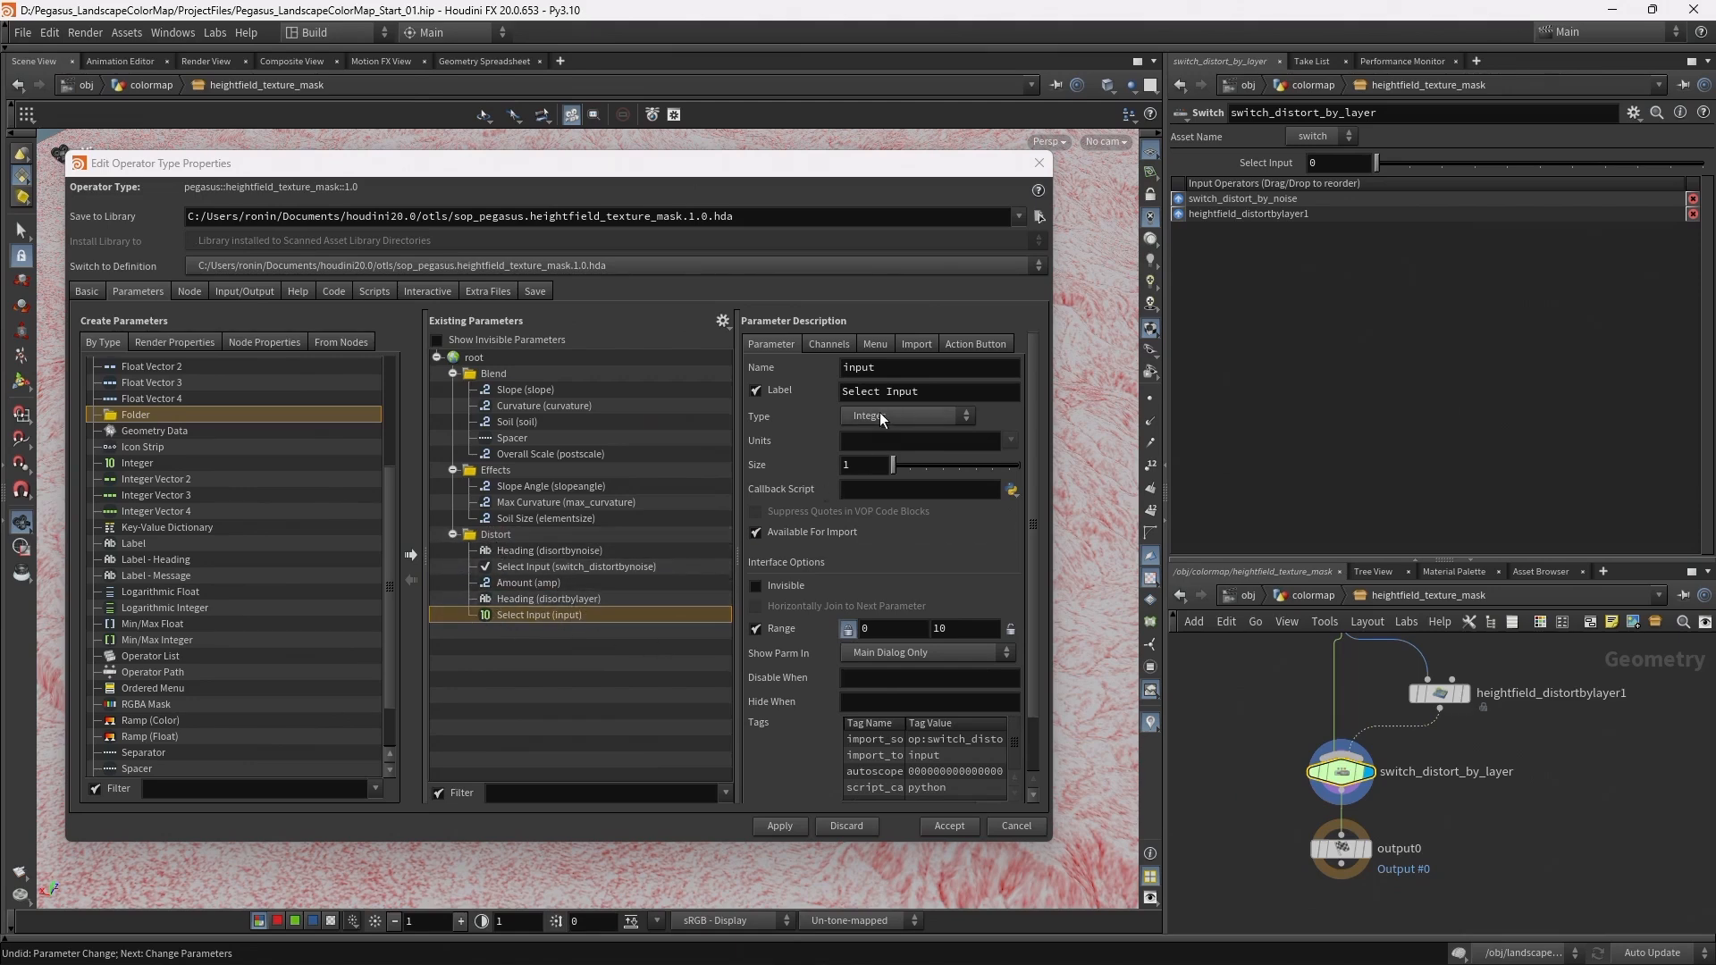
Name the newly promoted Select Input parameter switch_distortbylayer, turn off its label and change its type to Toggle
{"action": "left_click_drag", "start_coordinate": [894, 367], "coordinate": [677, 338]}
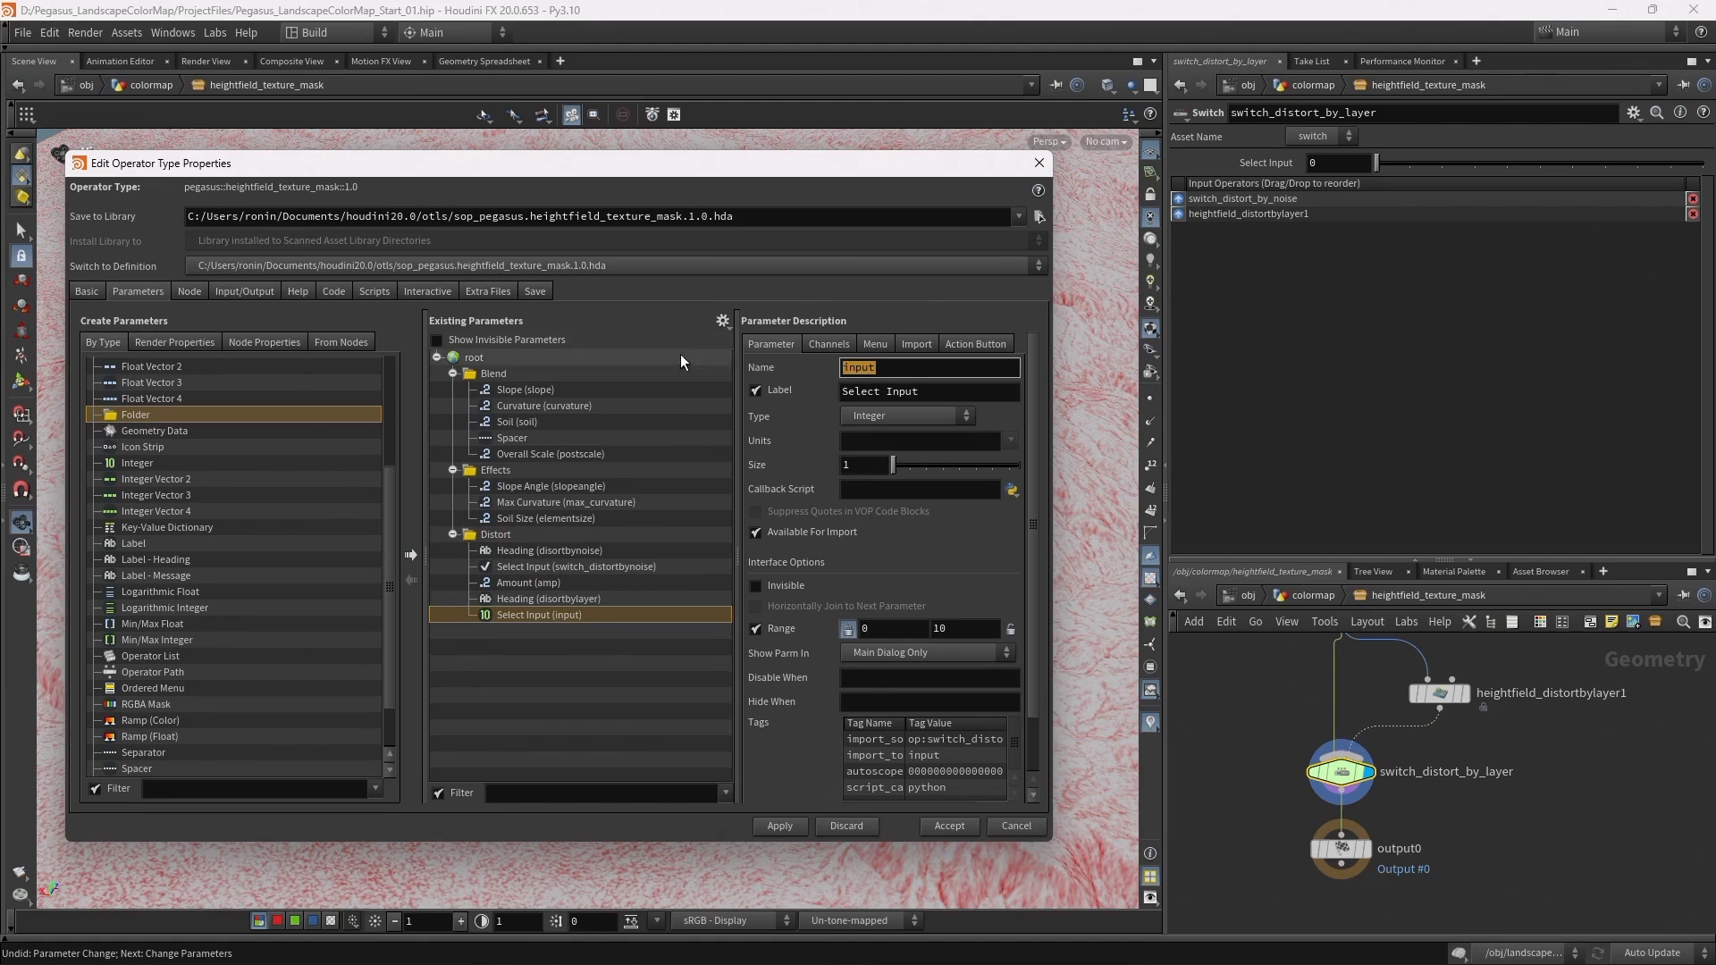
{"action": "type", "text": "sw"}
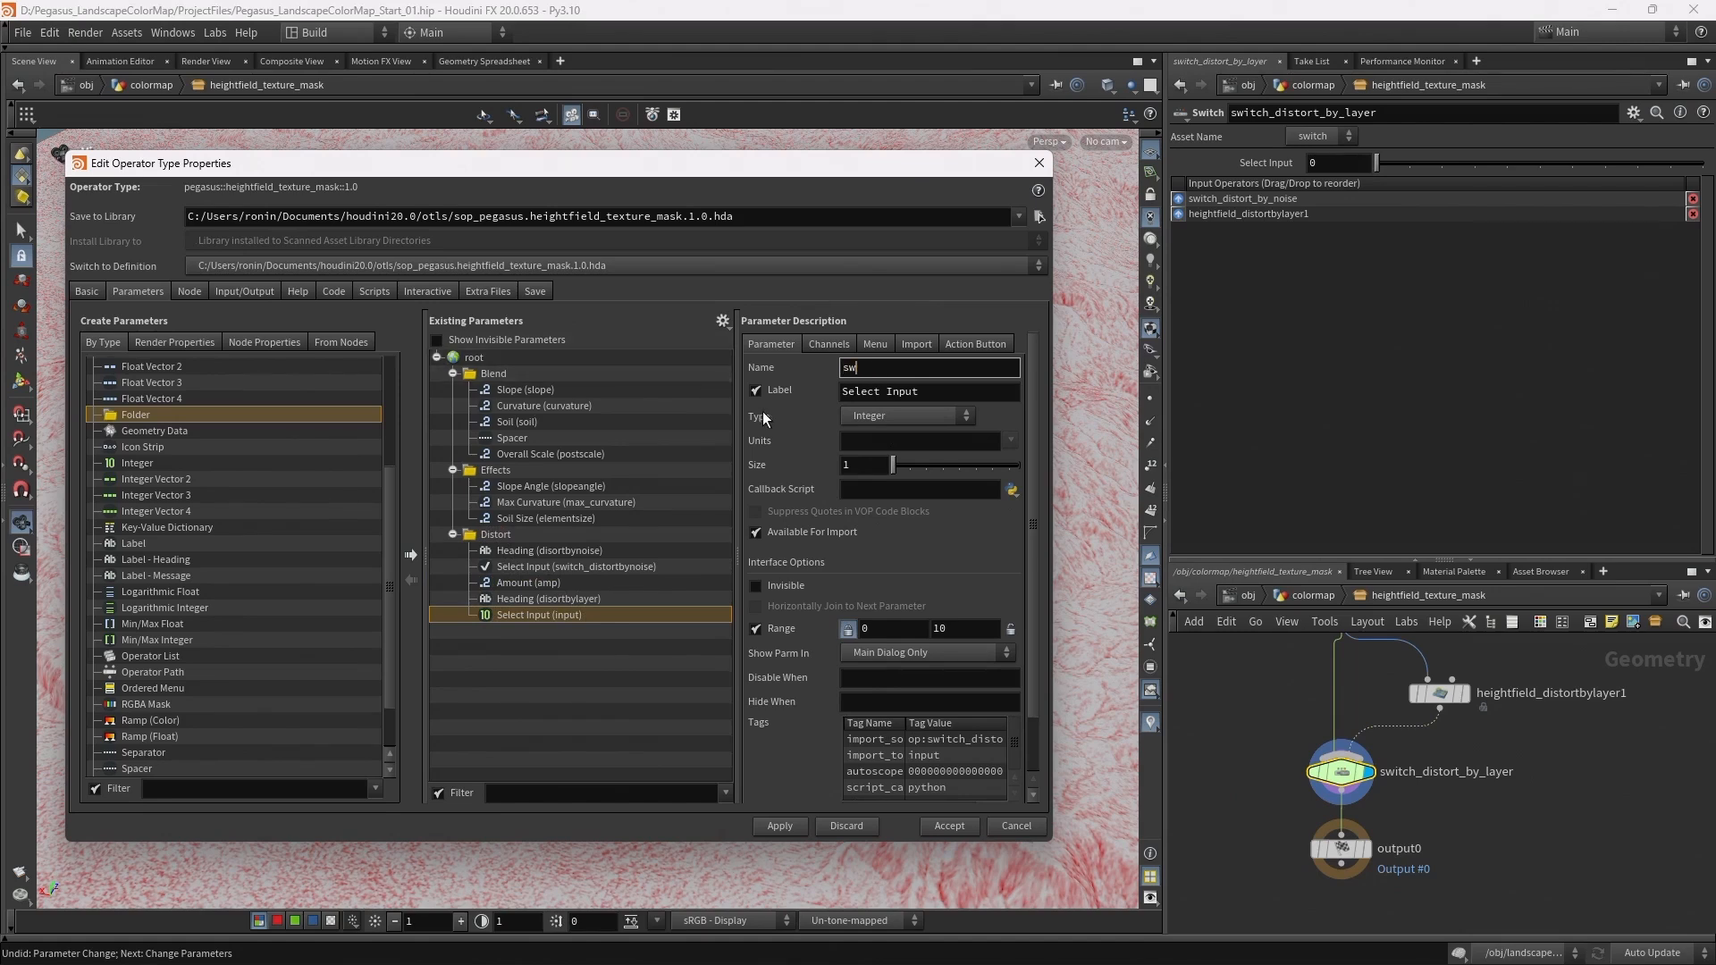
{"action": "type", "text": "itch_distortbylayer"}
{"action": "key", "text": "Return"}
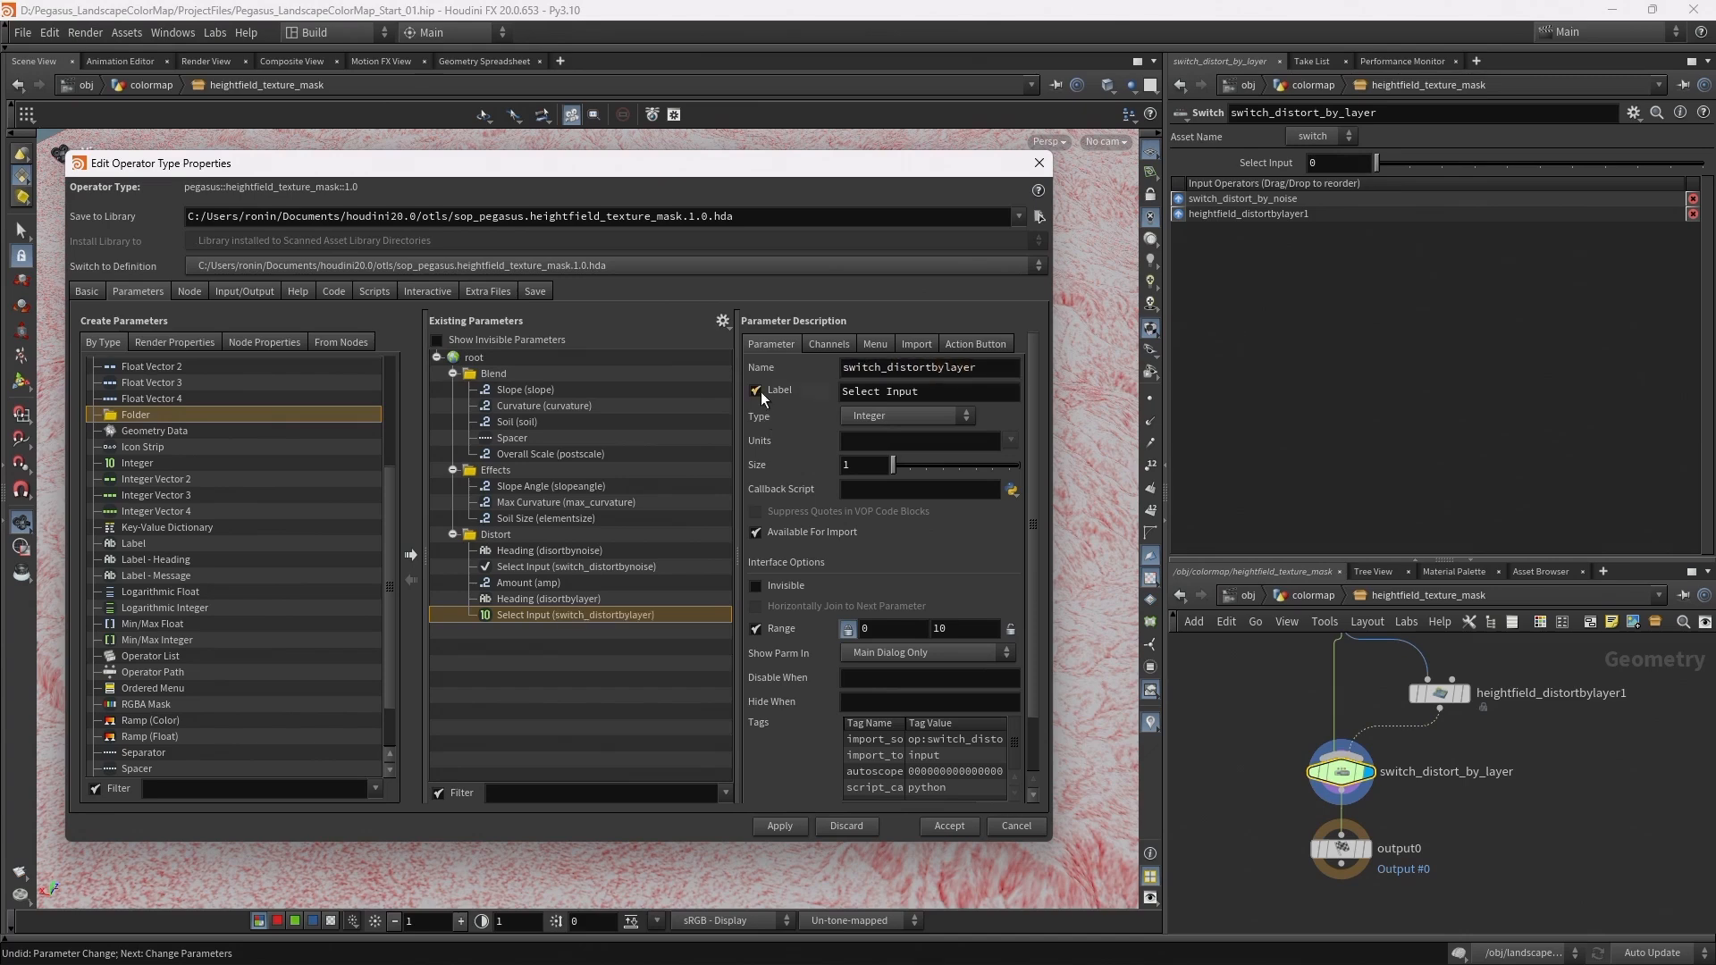
{"action": "left_click", "coordinate": [761, 390]}
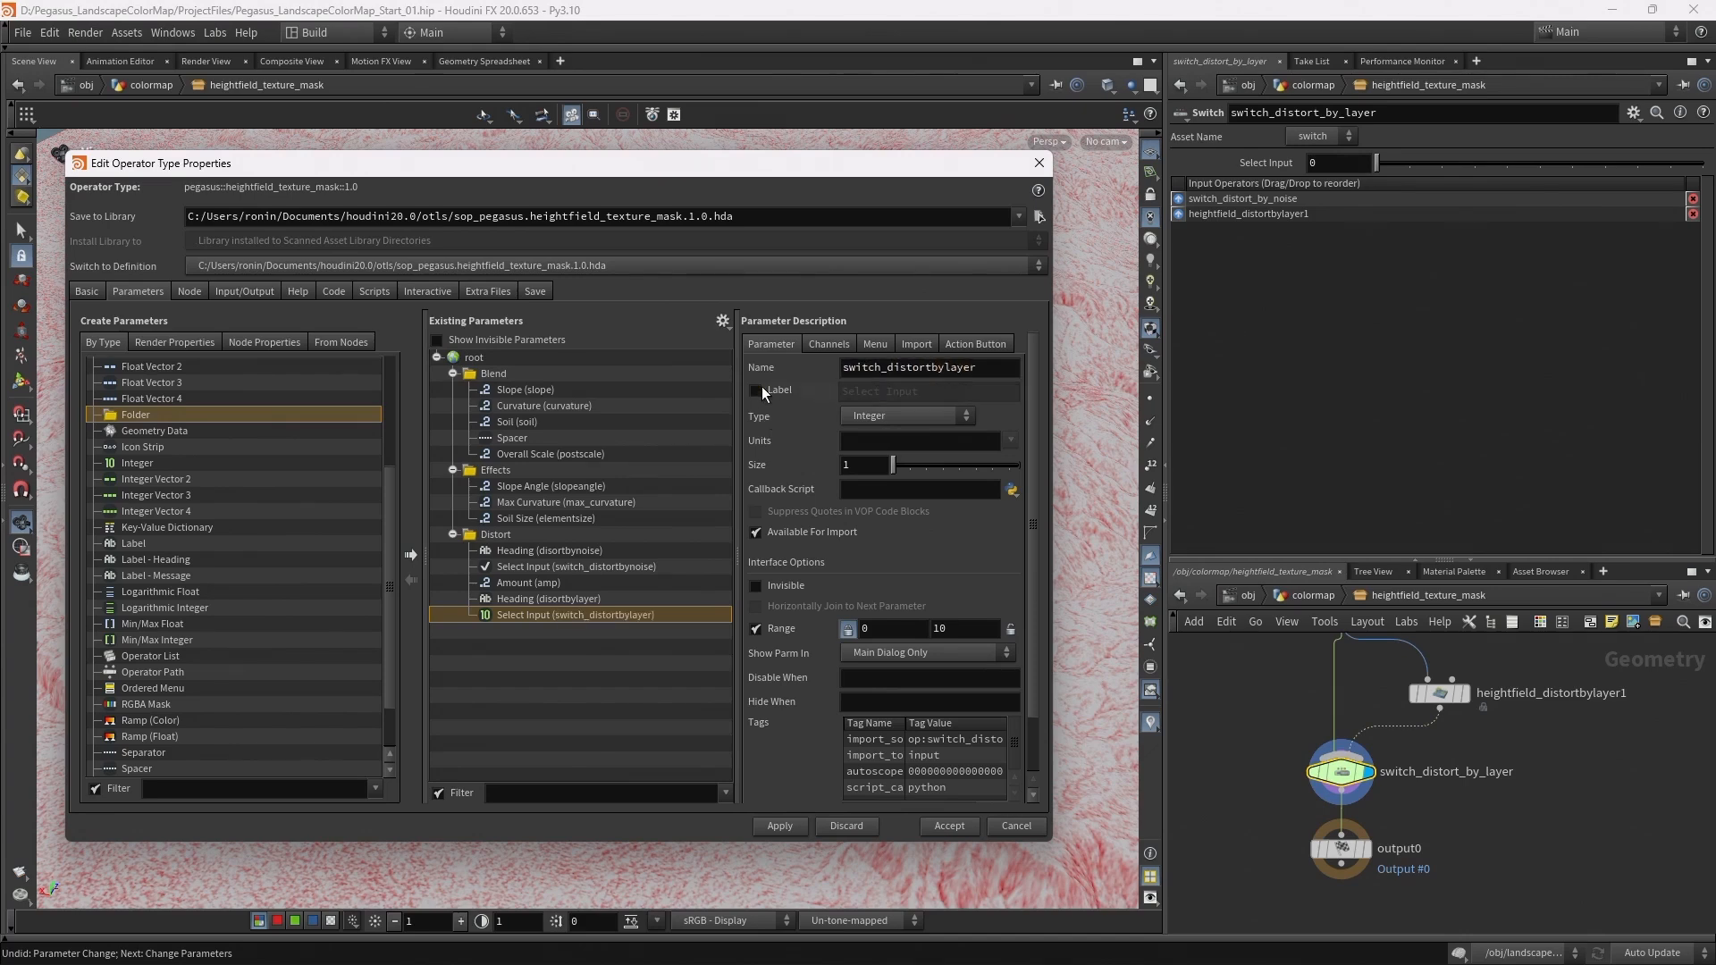
{"action": "left_click", "coordinate": [905, 414]}
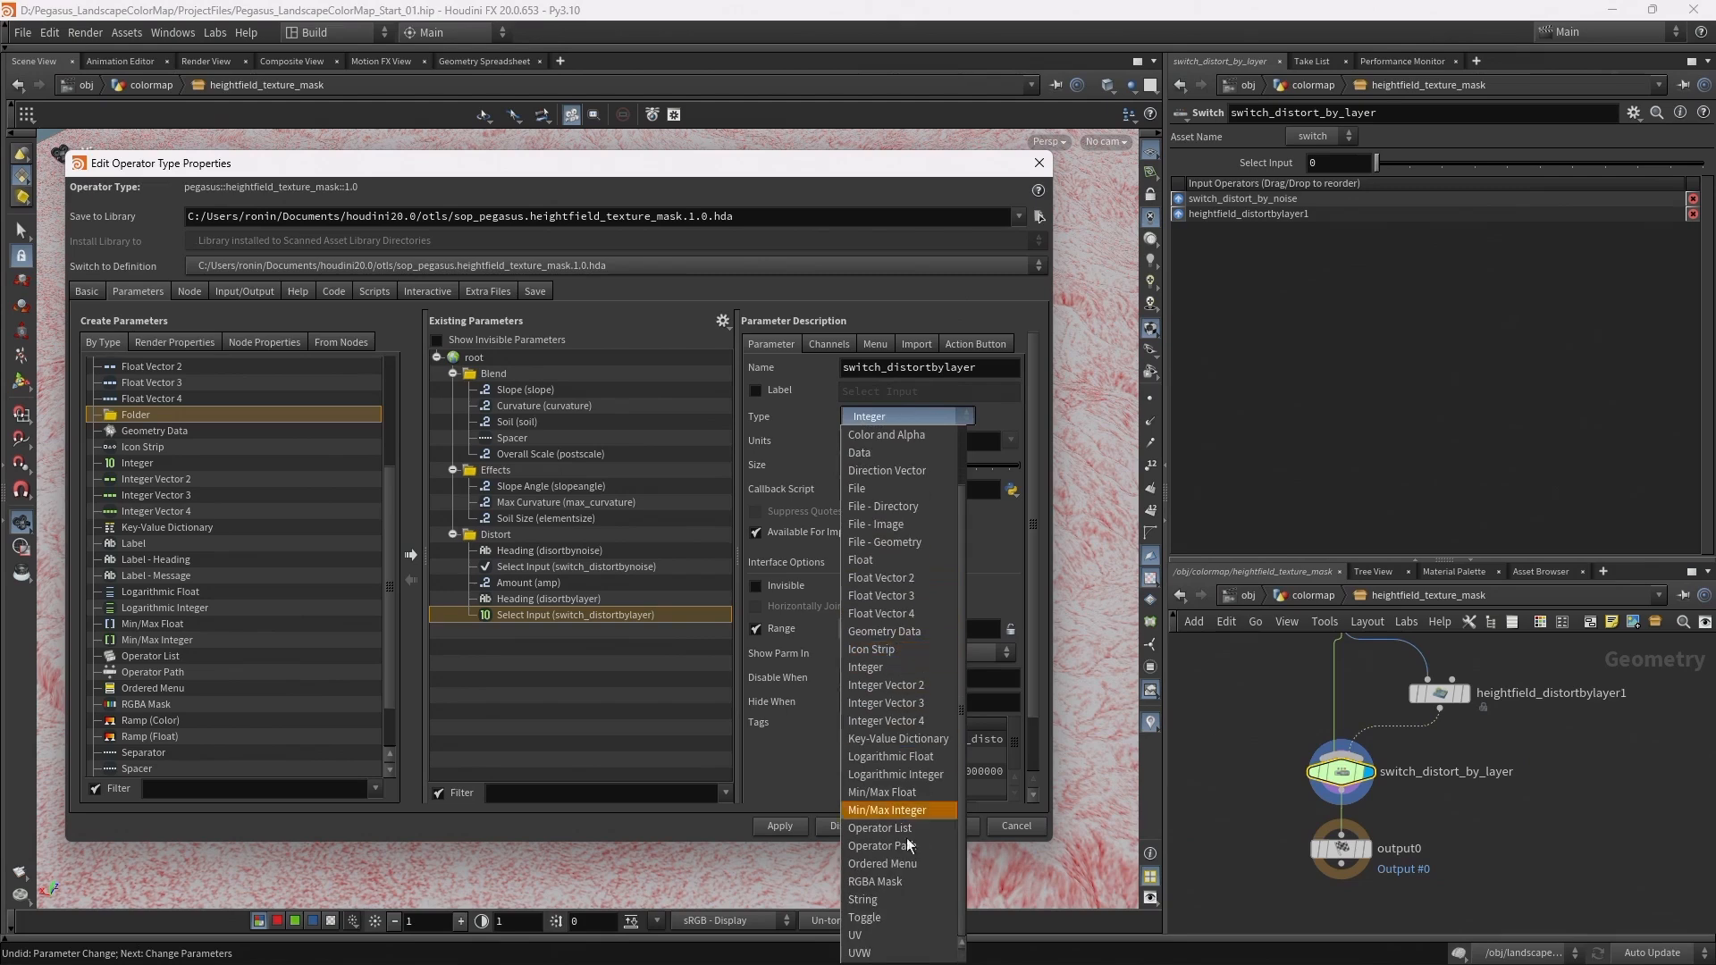
{"action": "left_click", "coordinate": [906, 918]}
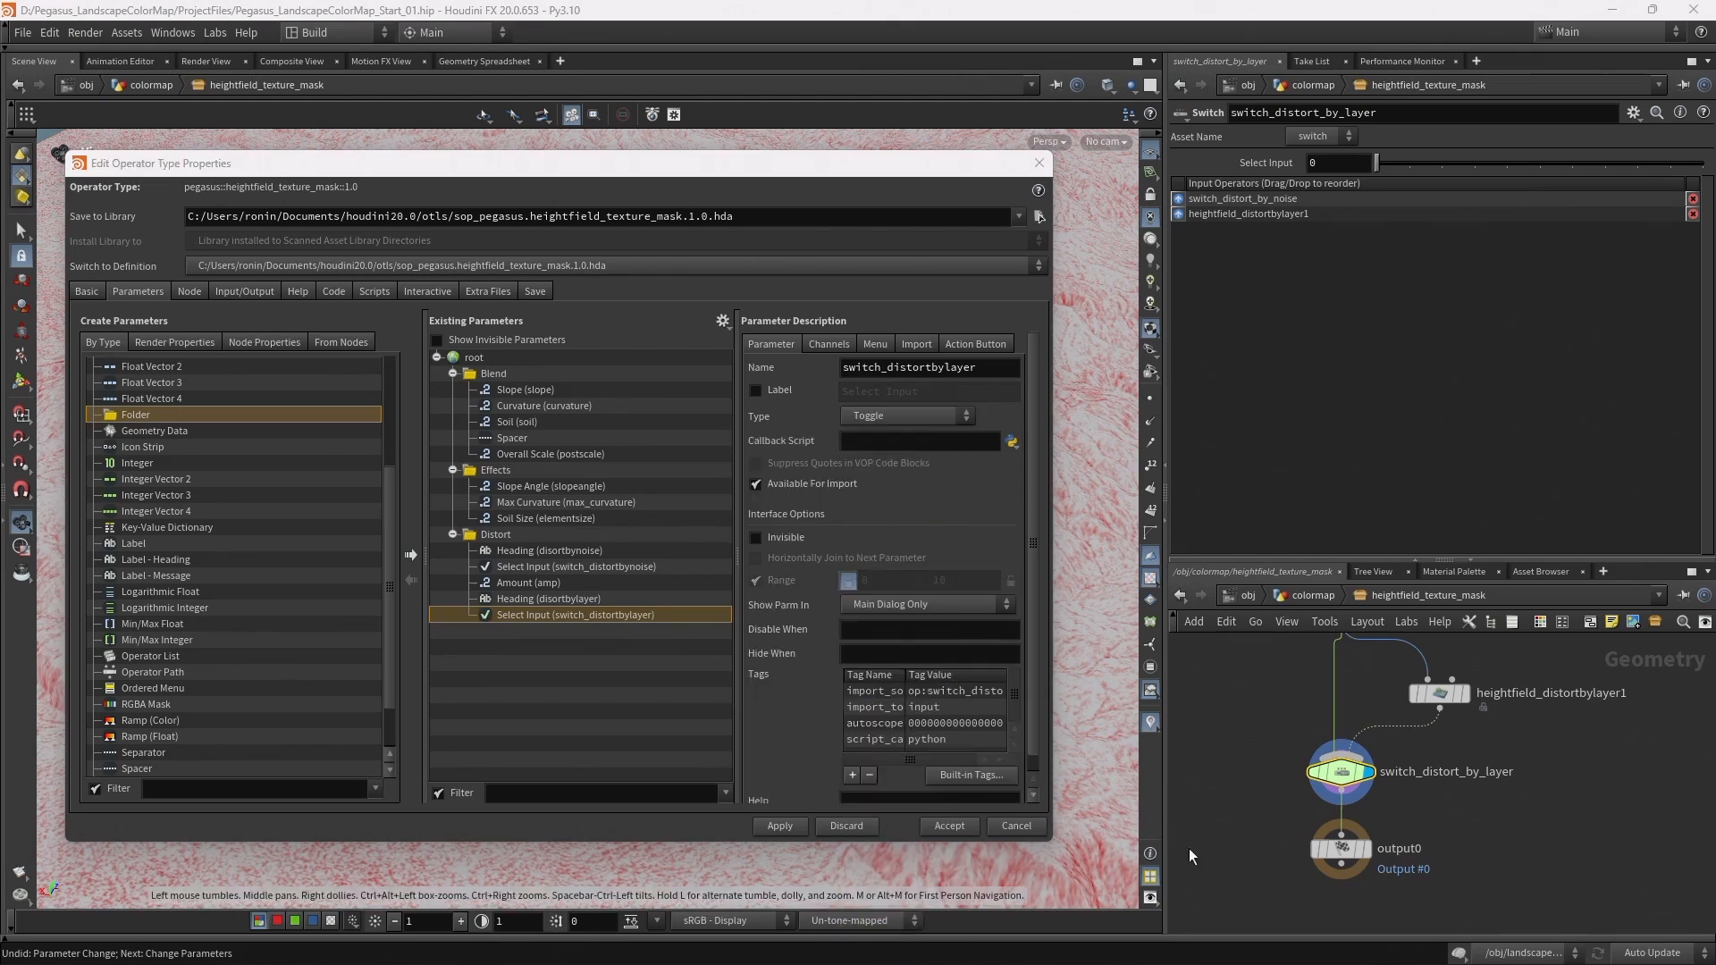
Promote heightfield_distortbylayer1's Displace Scale, labelled Amount, below the switch_distortbylayer toggle, and its Control Layer below that
{"action": "left_click", "coordinate": [1441, 692]}
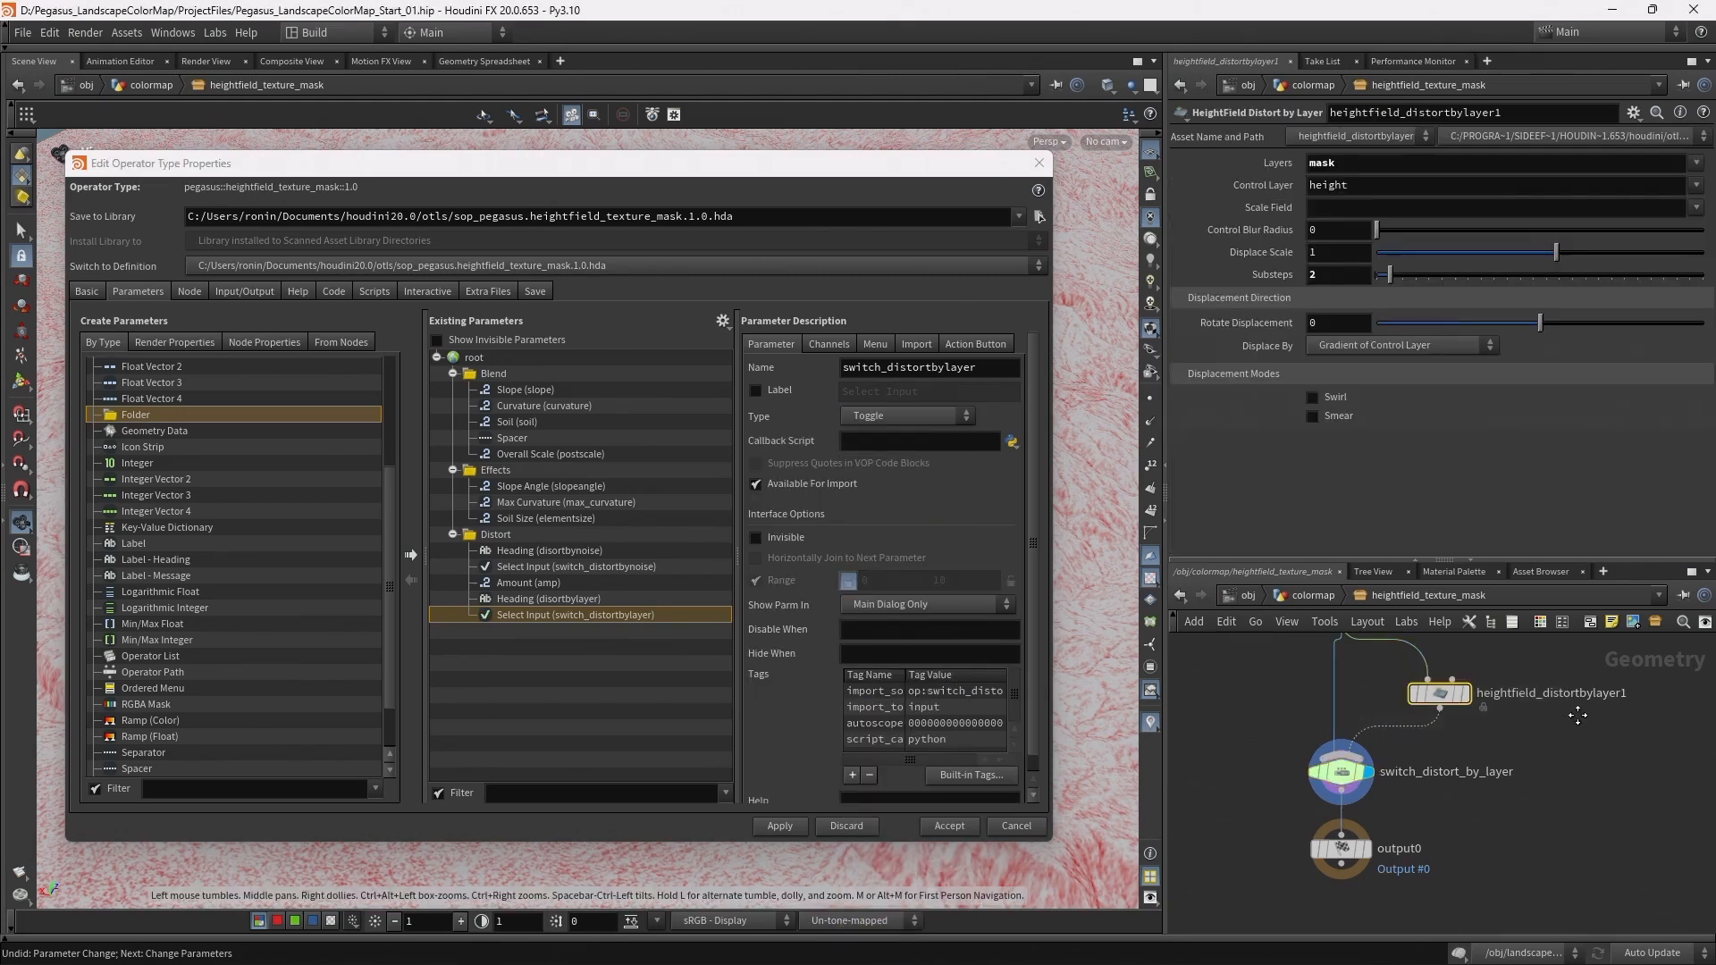
{"action": "middle_click_drag", "start_coordinate": [1577, 719], "coordinate": [1498, 751]}
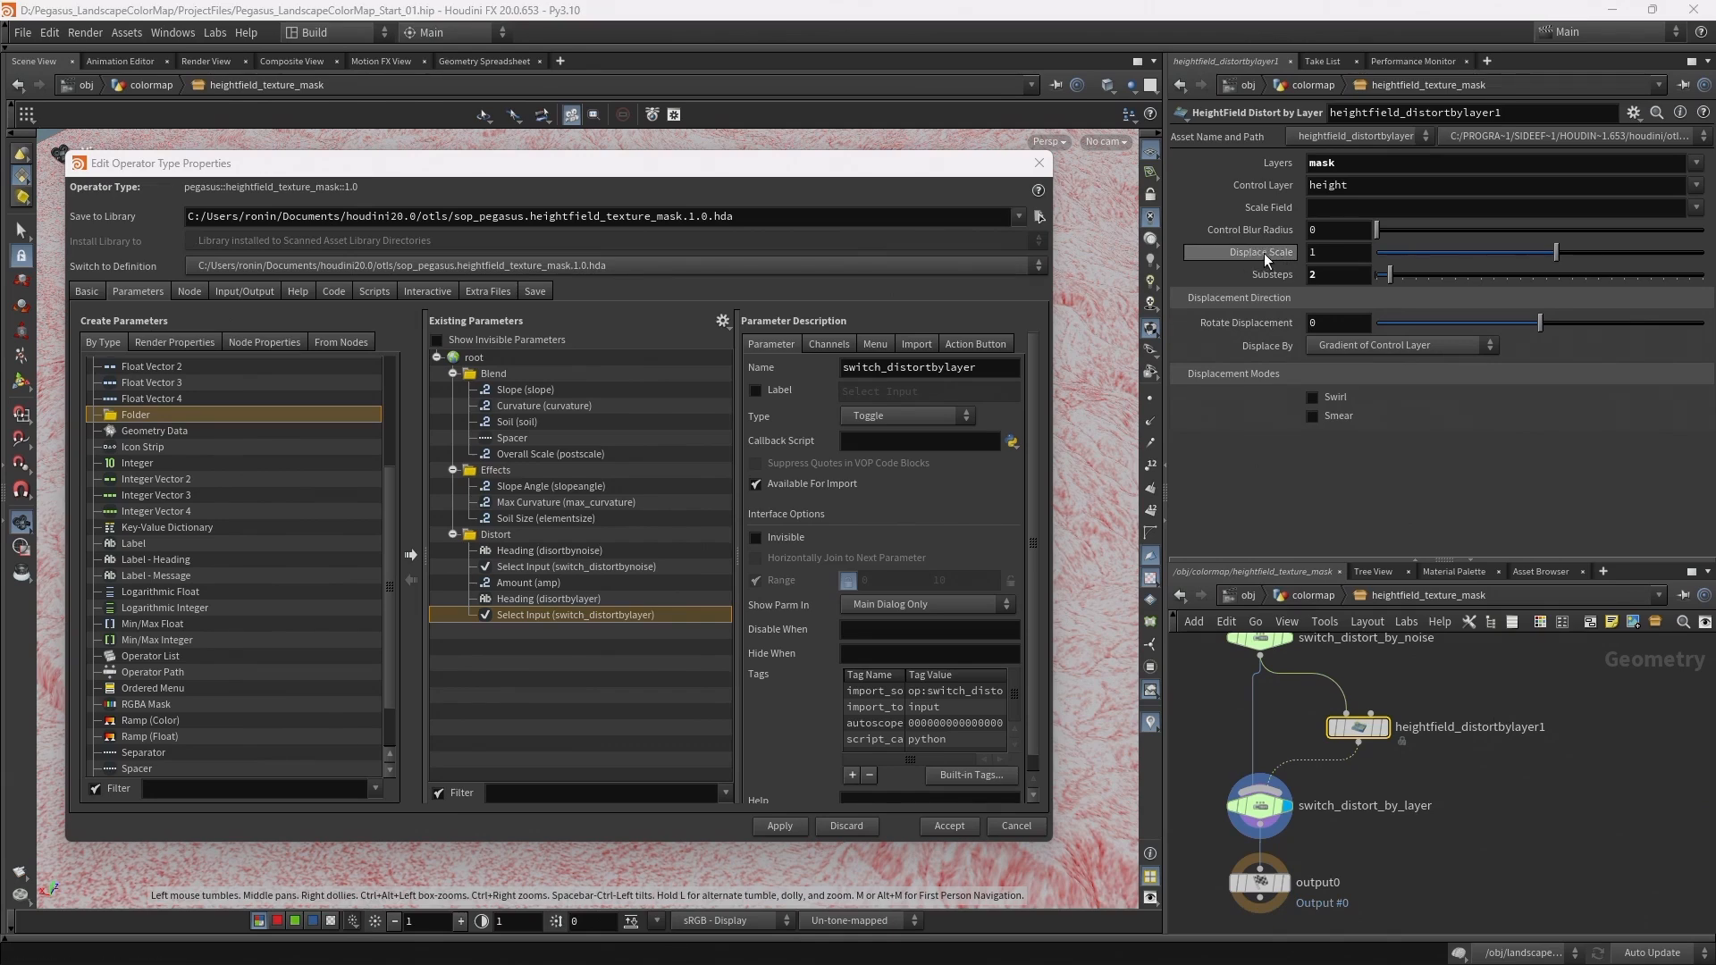
{"action": "left_click_drag", "start_coordinate": [500, 534], "coordinate": [497, 540]}
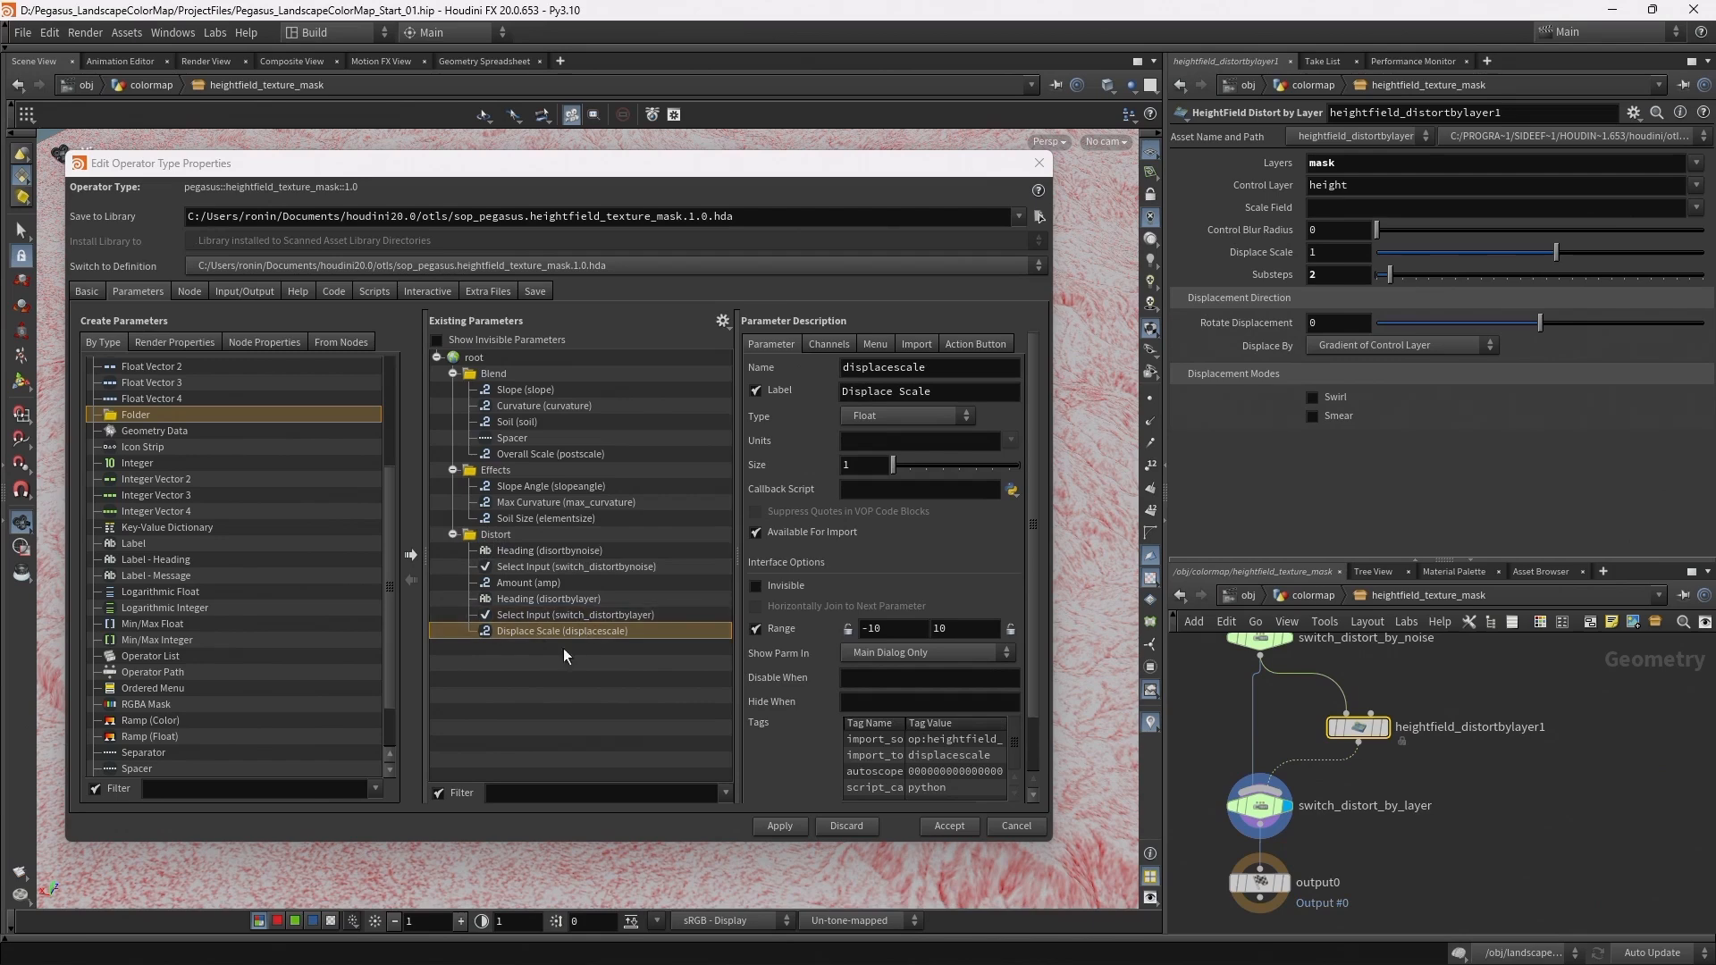
{"action": "left_click_drag", "start_coordinate": [949, 391], "coordinate": [582, 375]}
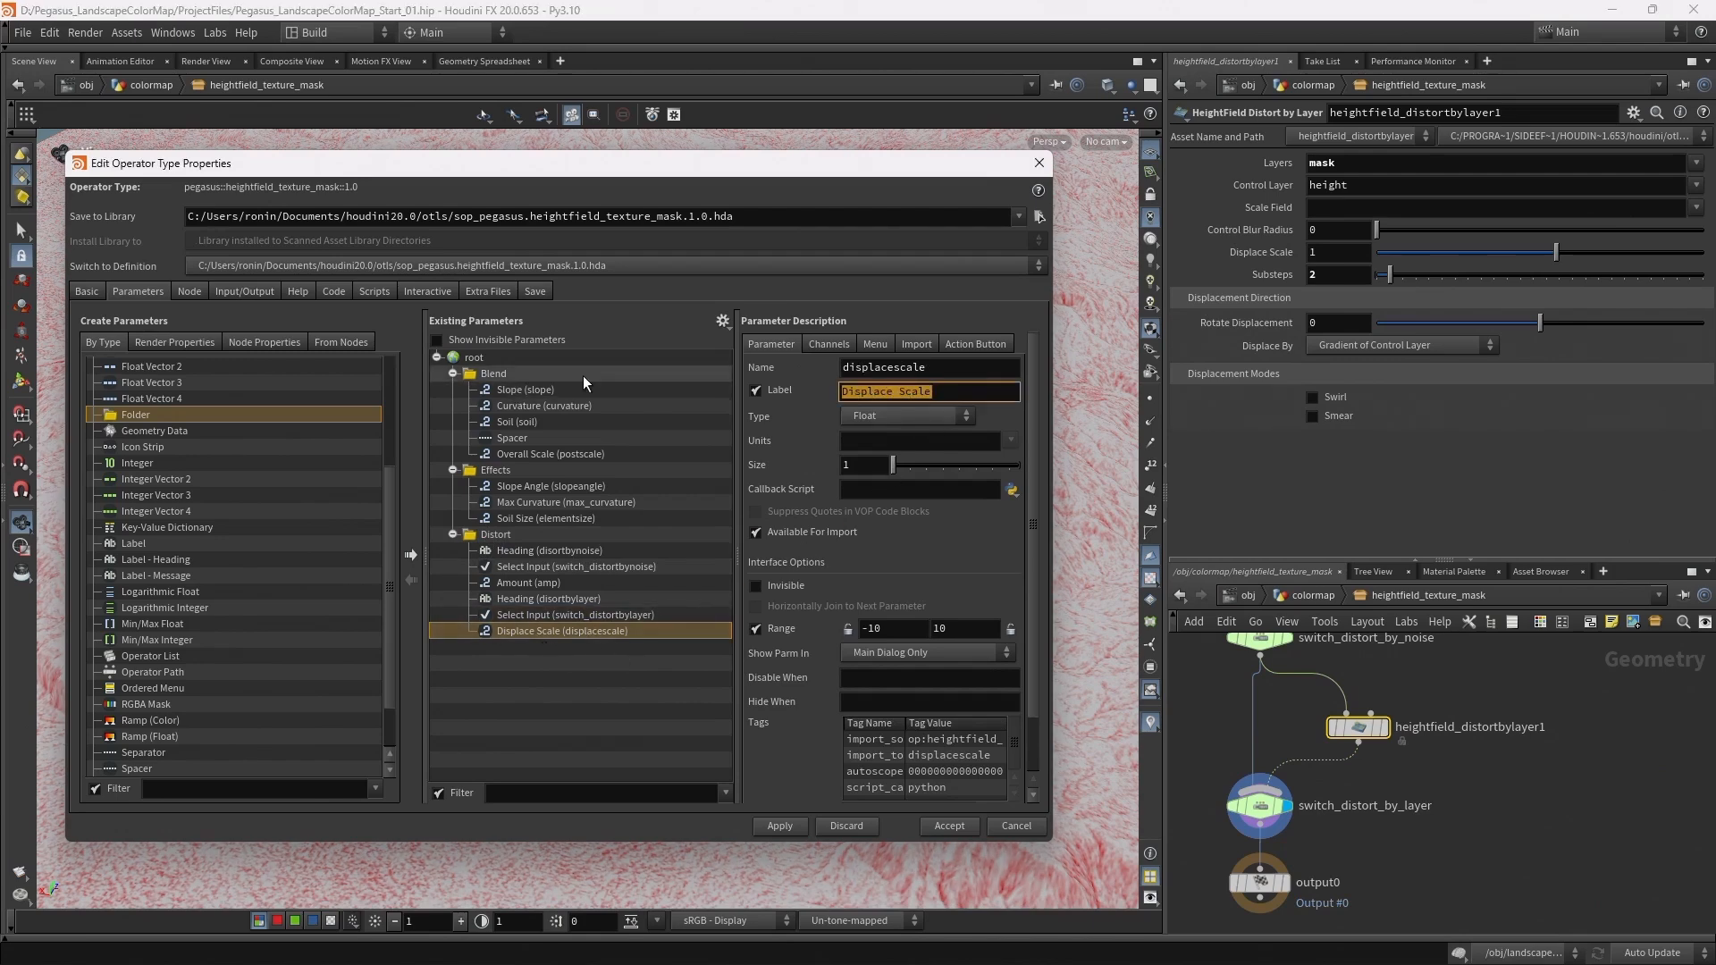
{"action": "type", "text": "Amount"}
{"action": "key", "text": "Return"}
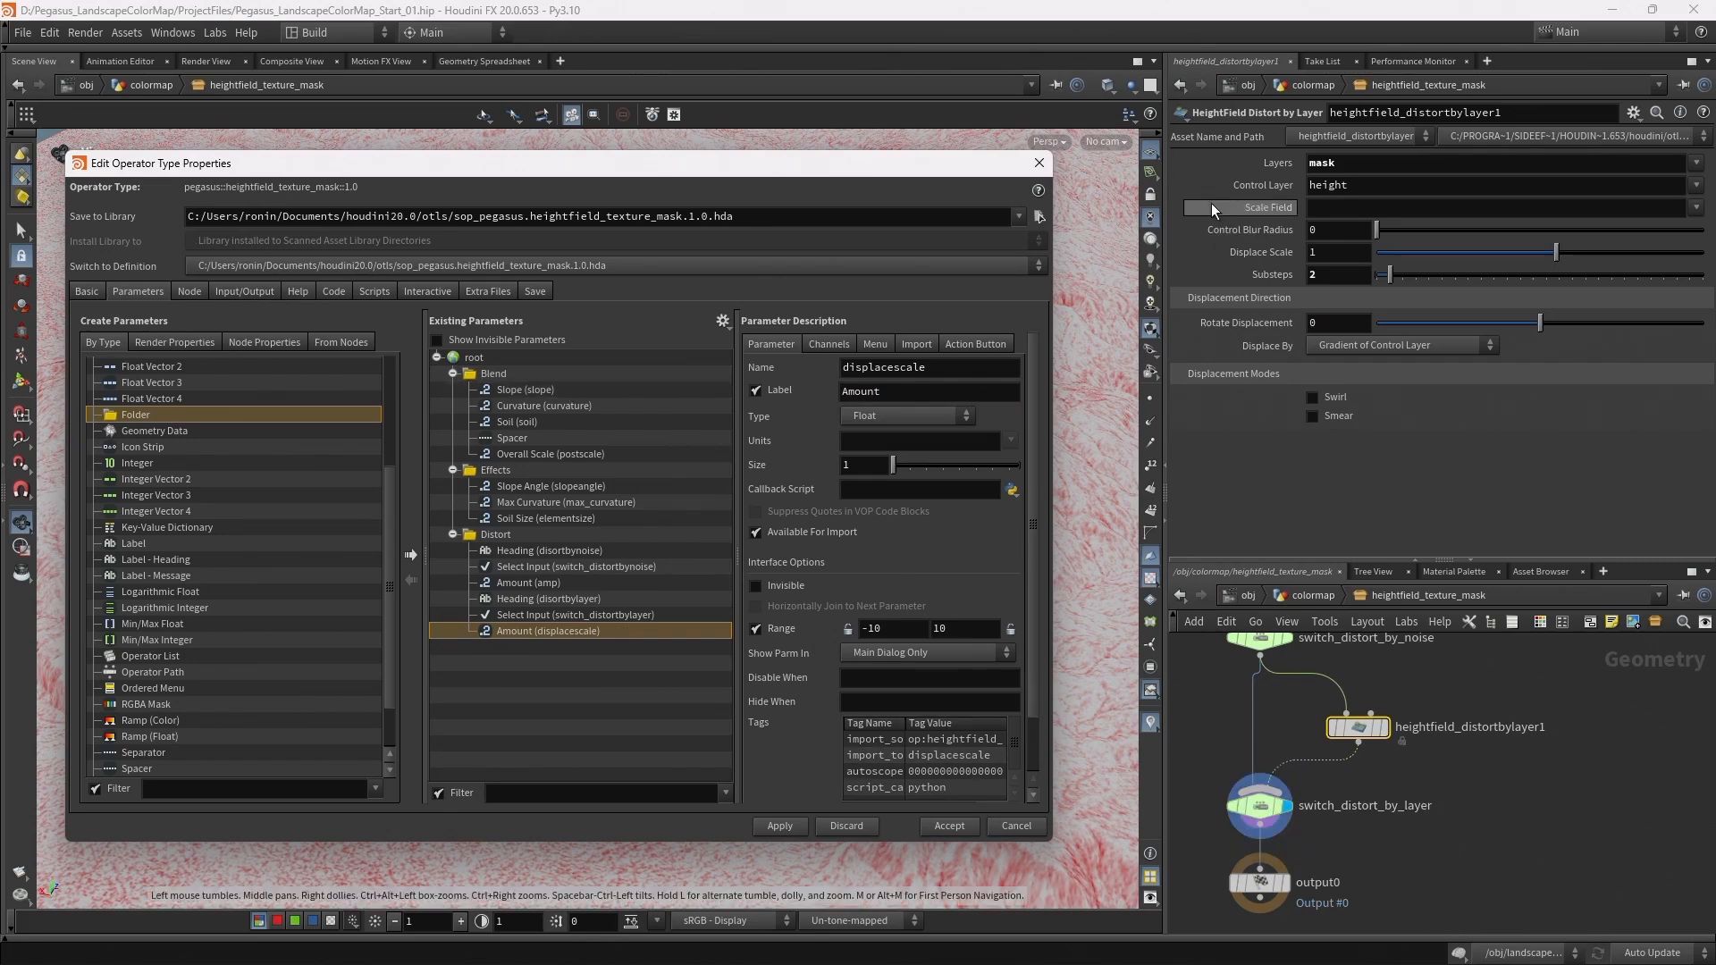
{"action": "left_click_drag", "start_coordinate": [1269, 189], "coordinate": [506, 534]}
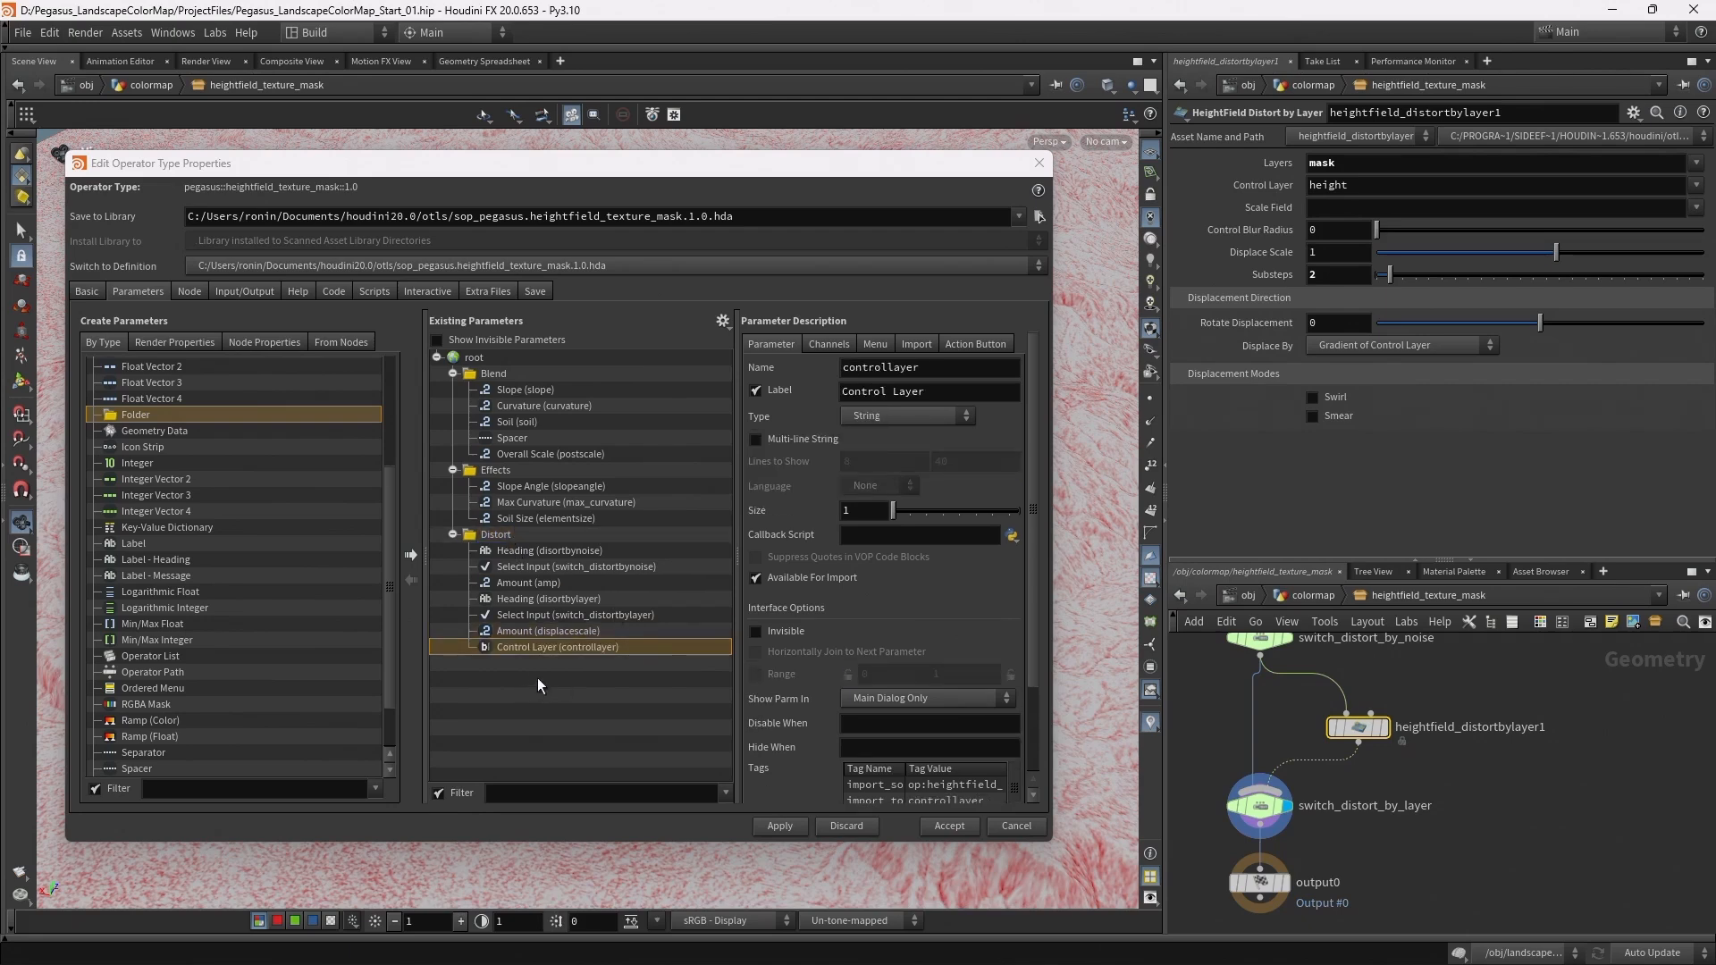
Make the Distort By Layer Amount (displacescale) disabled when { switch_distortbylayer == 0 }
{"action": "left_click", "coordinate": [534, 615]}
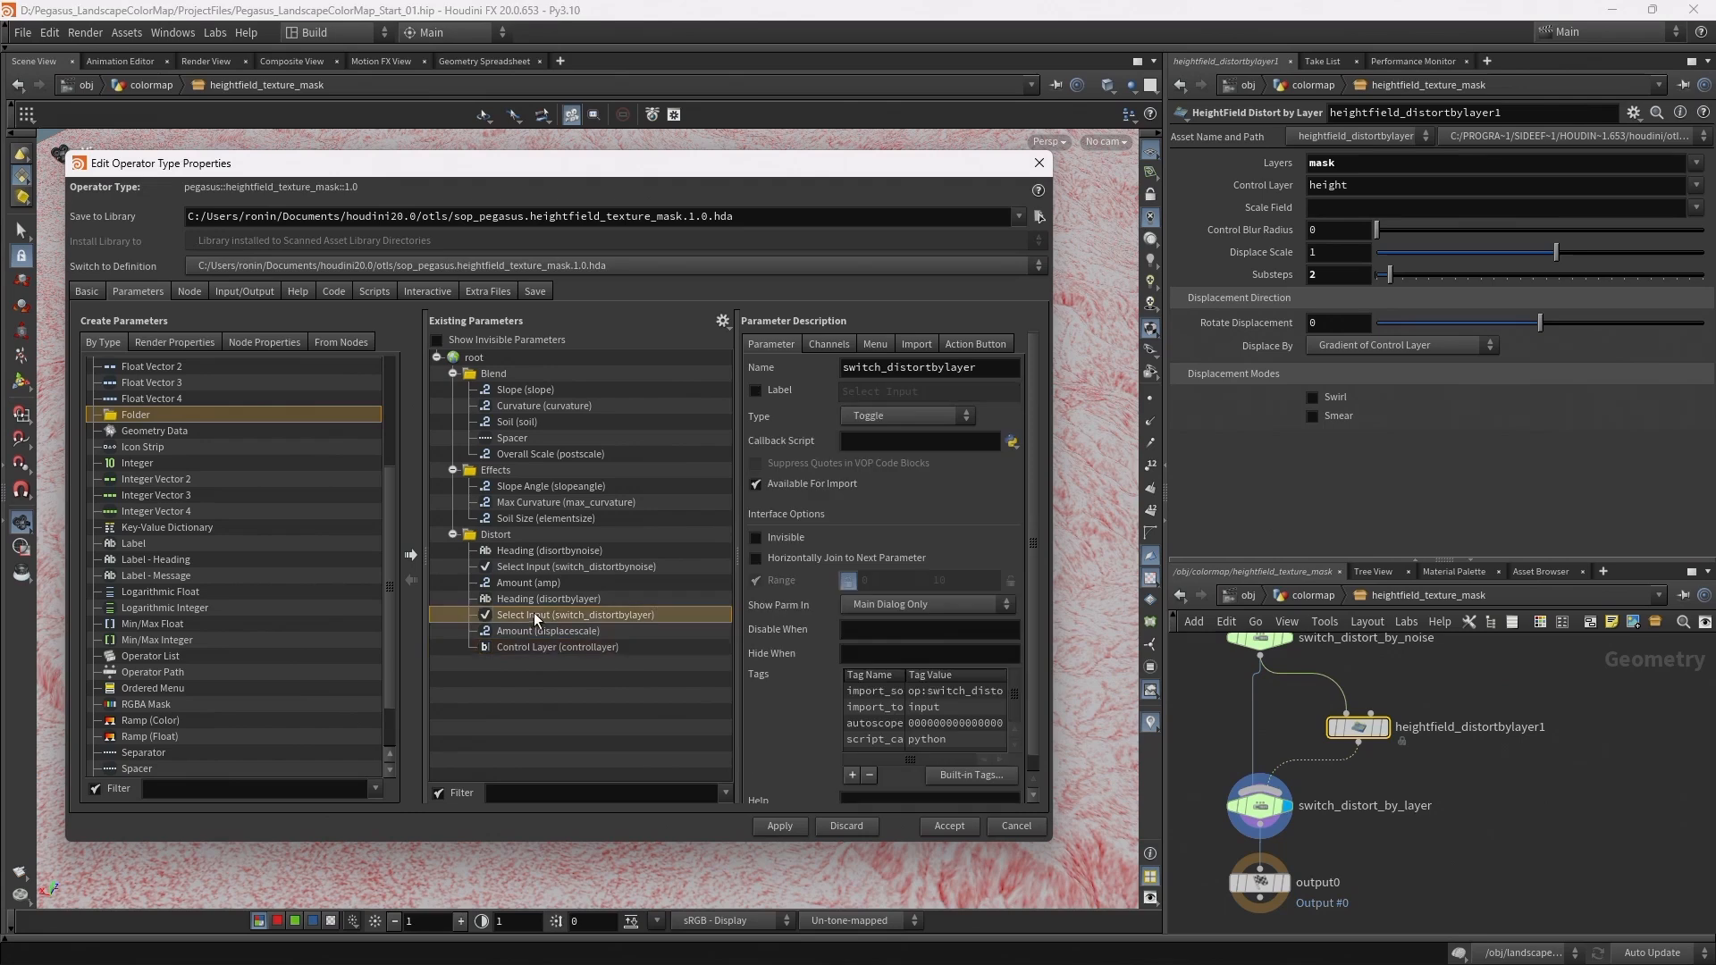
{"action": "double_click", "coordinate": [990, 374]}
{"action": "key", "text": "ctrl+c"}
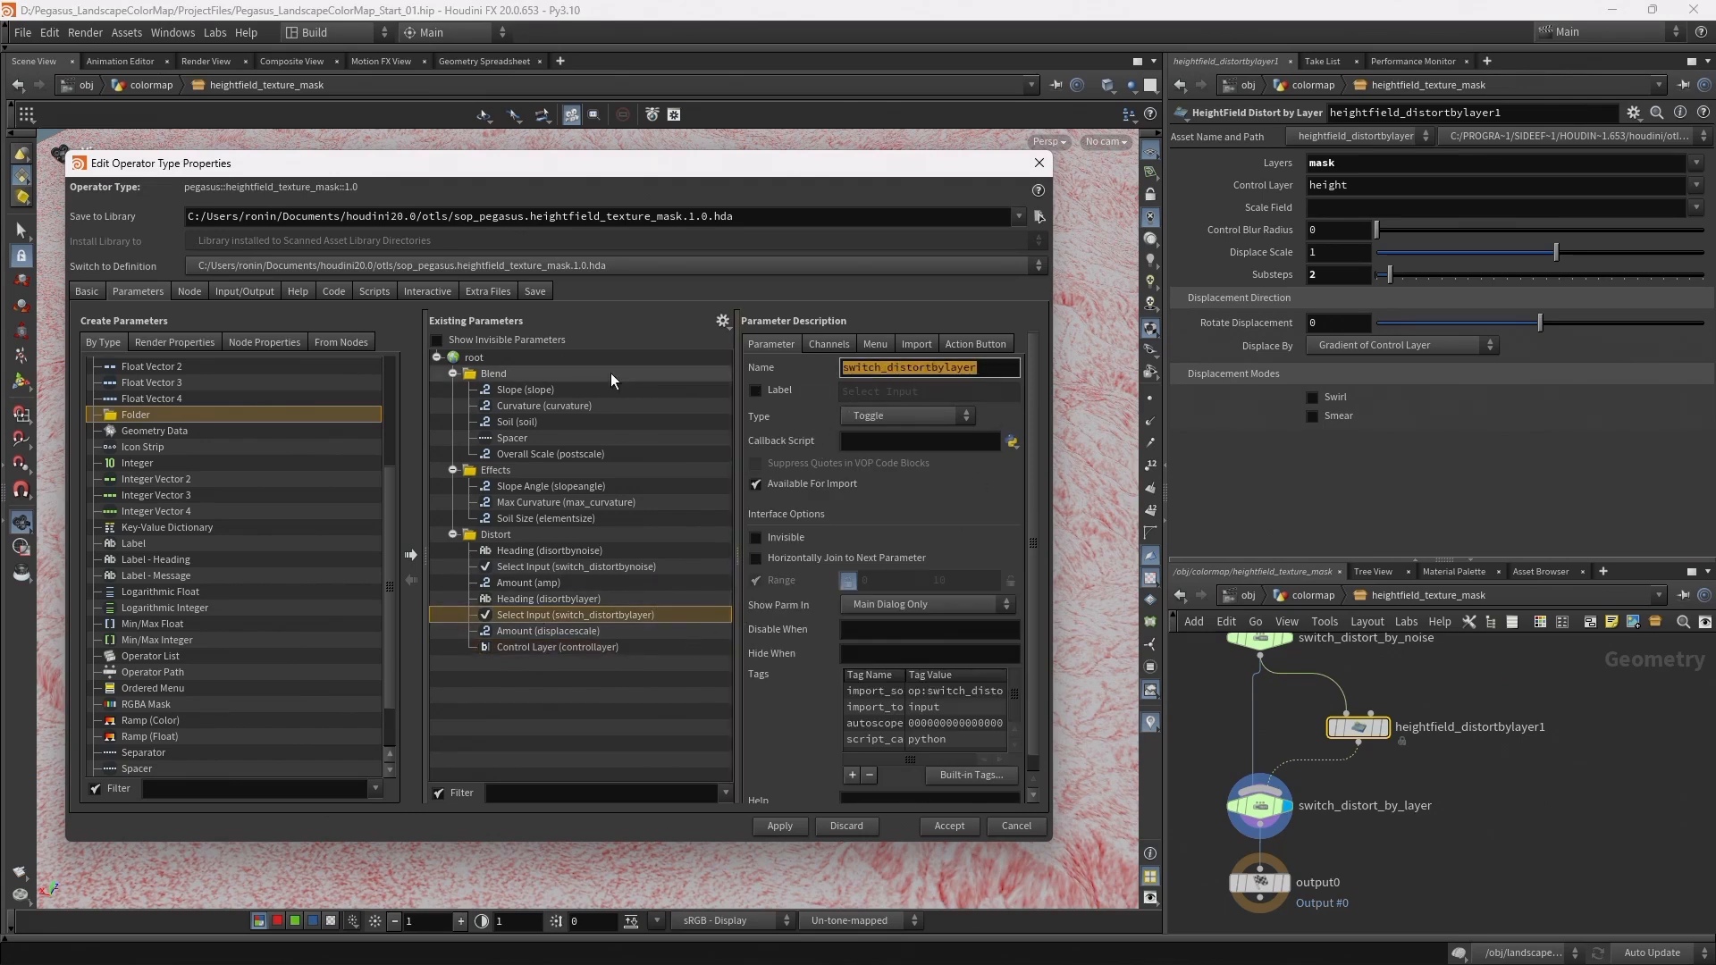
{"action": "left_click", "coordinate": [544, 631]}
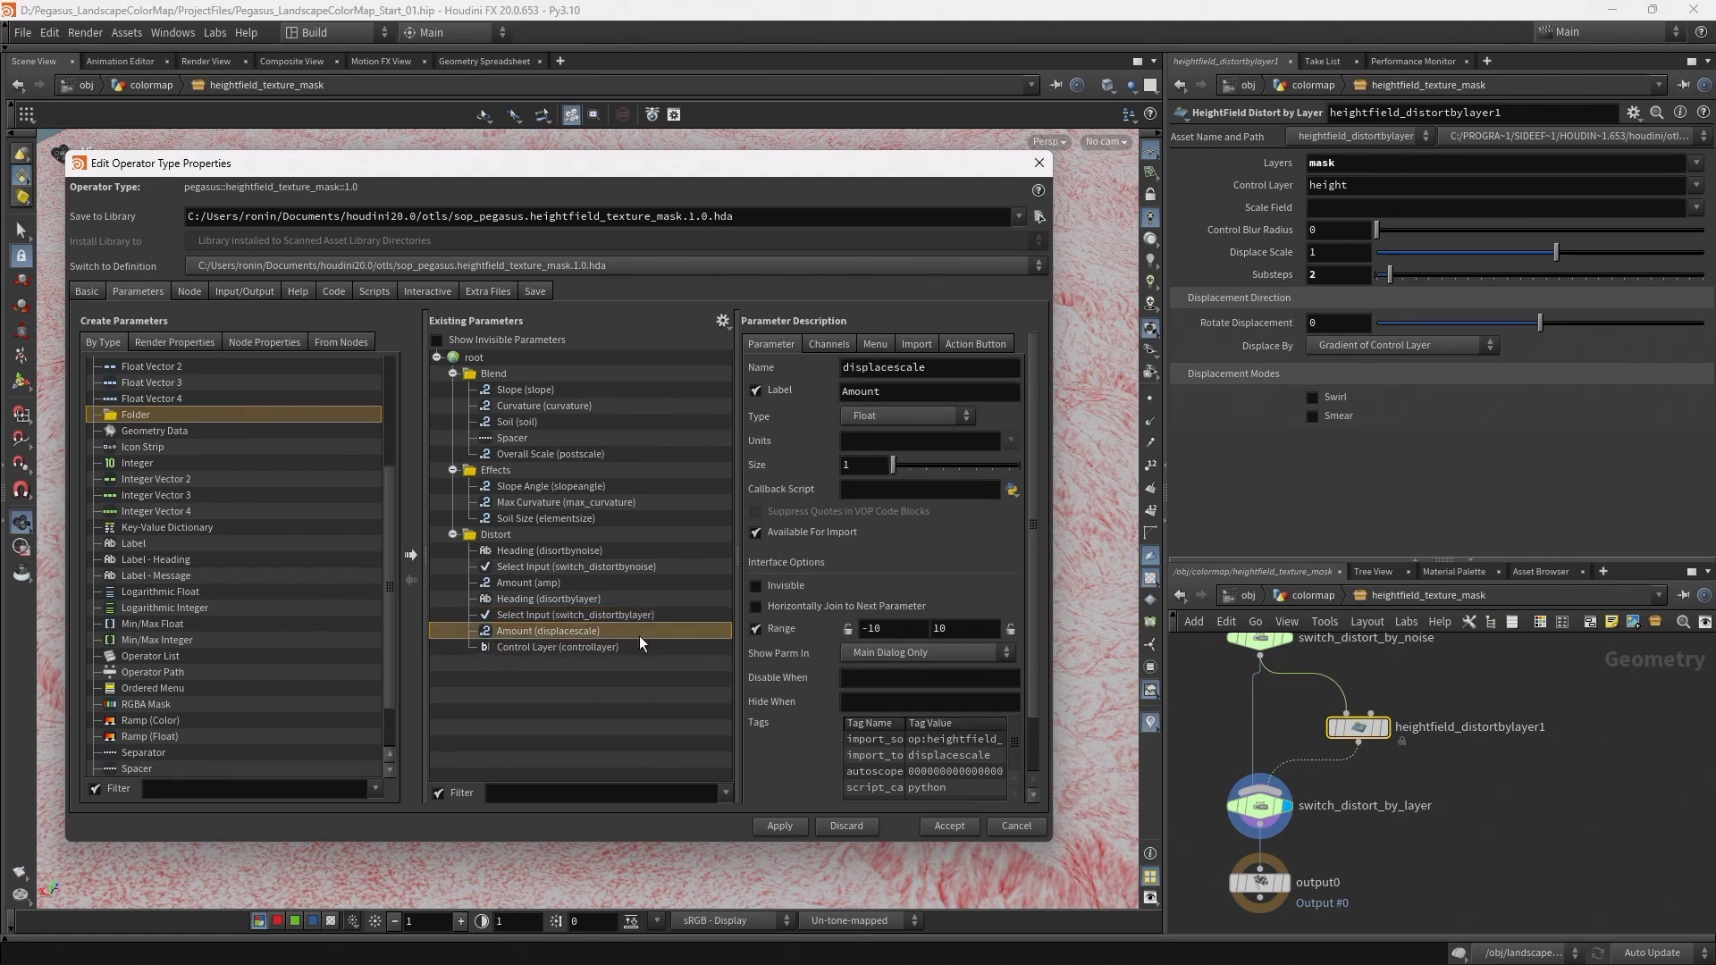
{"action": "left_click", "coordinate": [886, 678]}
{"action": "type", "text": "{"}
{"action": "key", "text": "ctrl+v"}
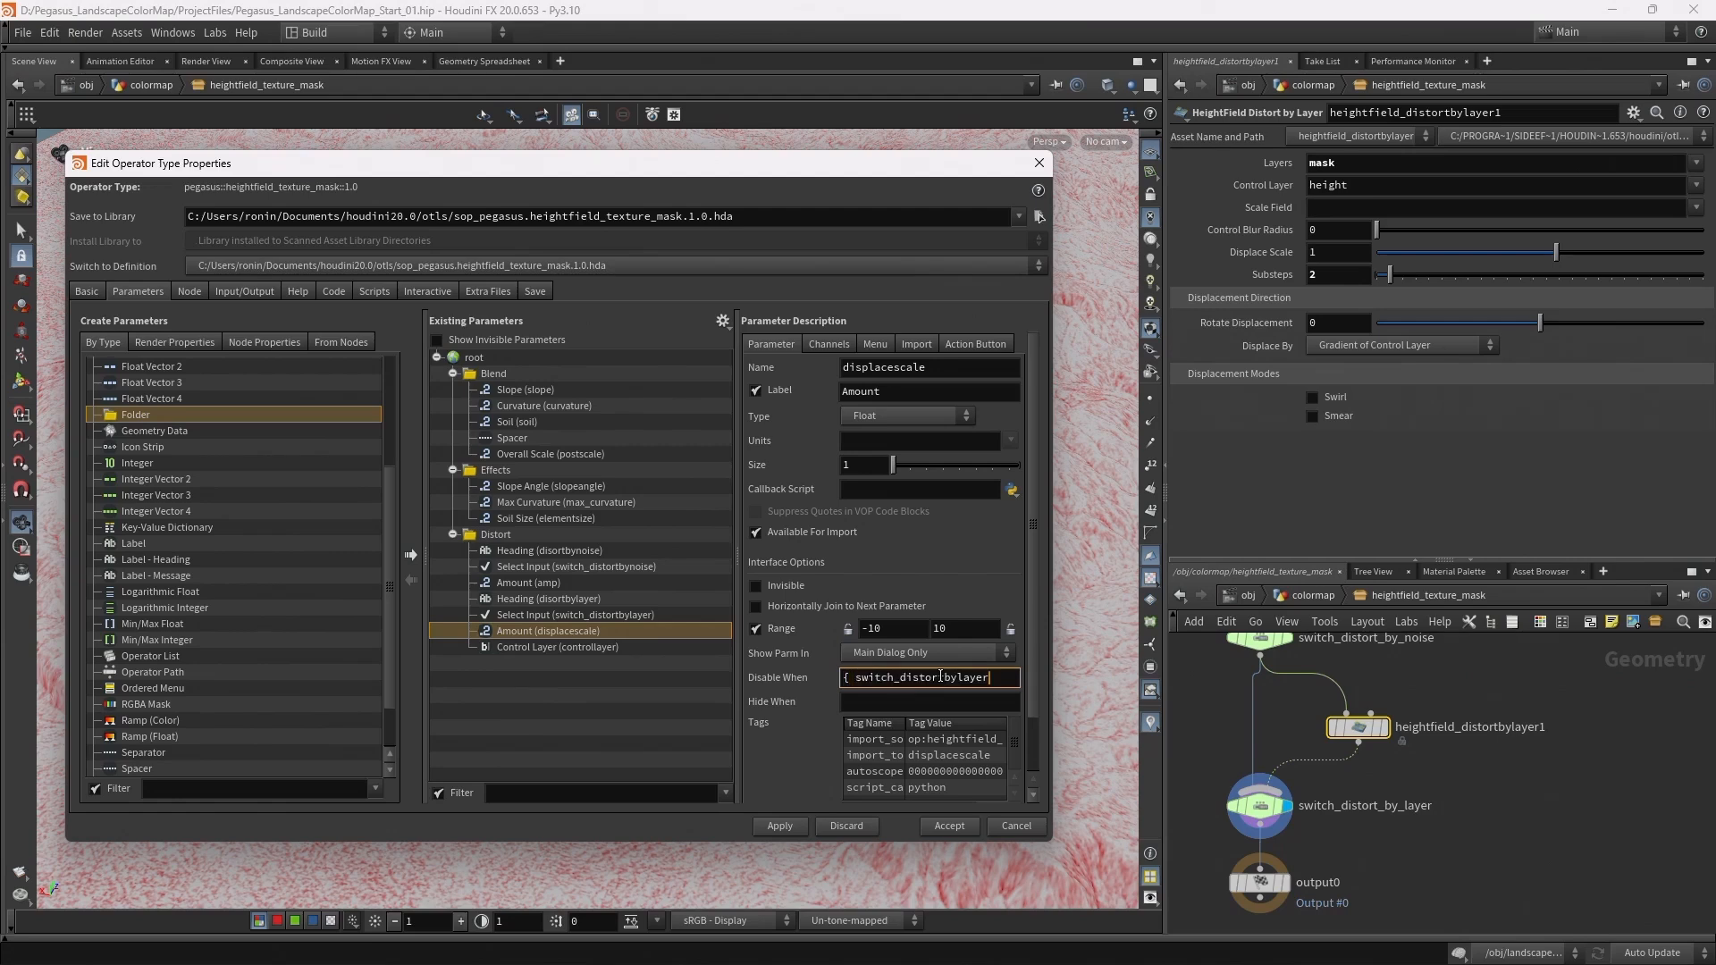
{"action": "type", "text": "== 0 }"}
Copy Amount's Disable When condition to the Control Layer parameter and apply the asset changes
{"action": "key", "text": "ctrl+a"}
{"action": "key", "text": "ctrl+c"}
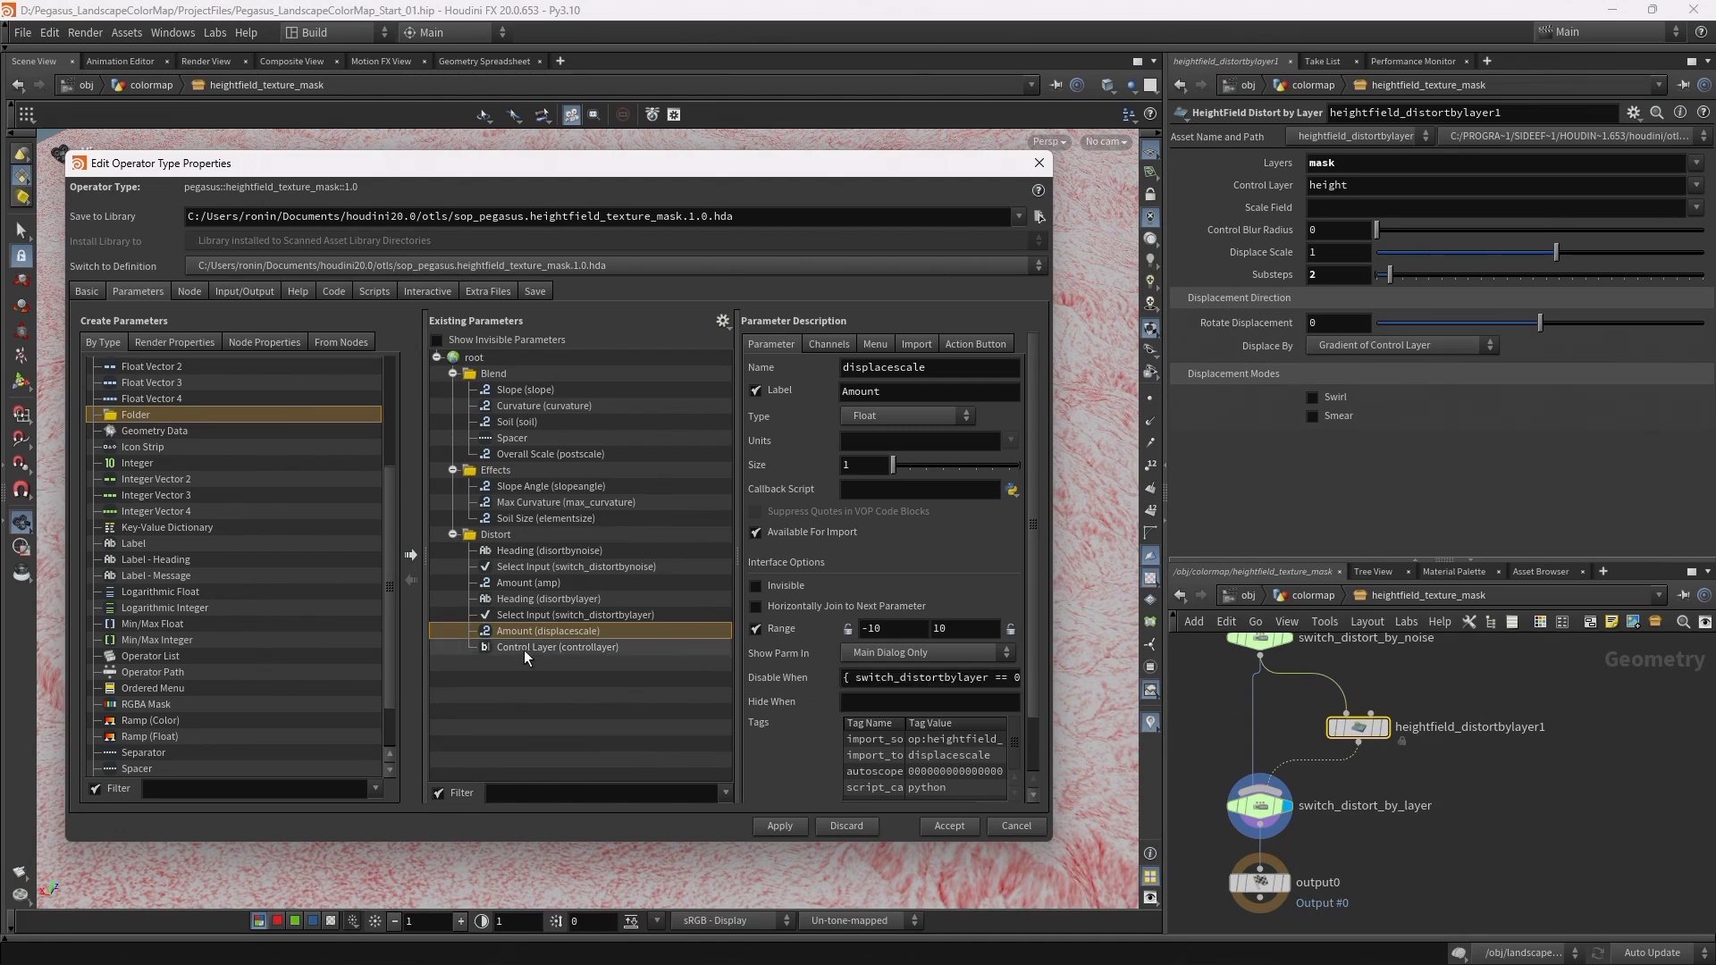
{"action": "left_click", "coordinate": [524, 649]}
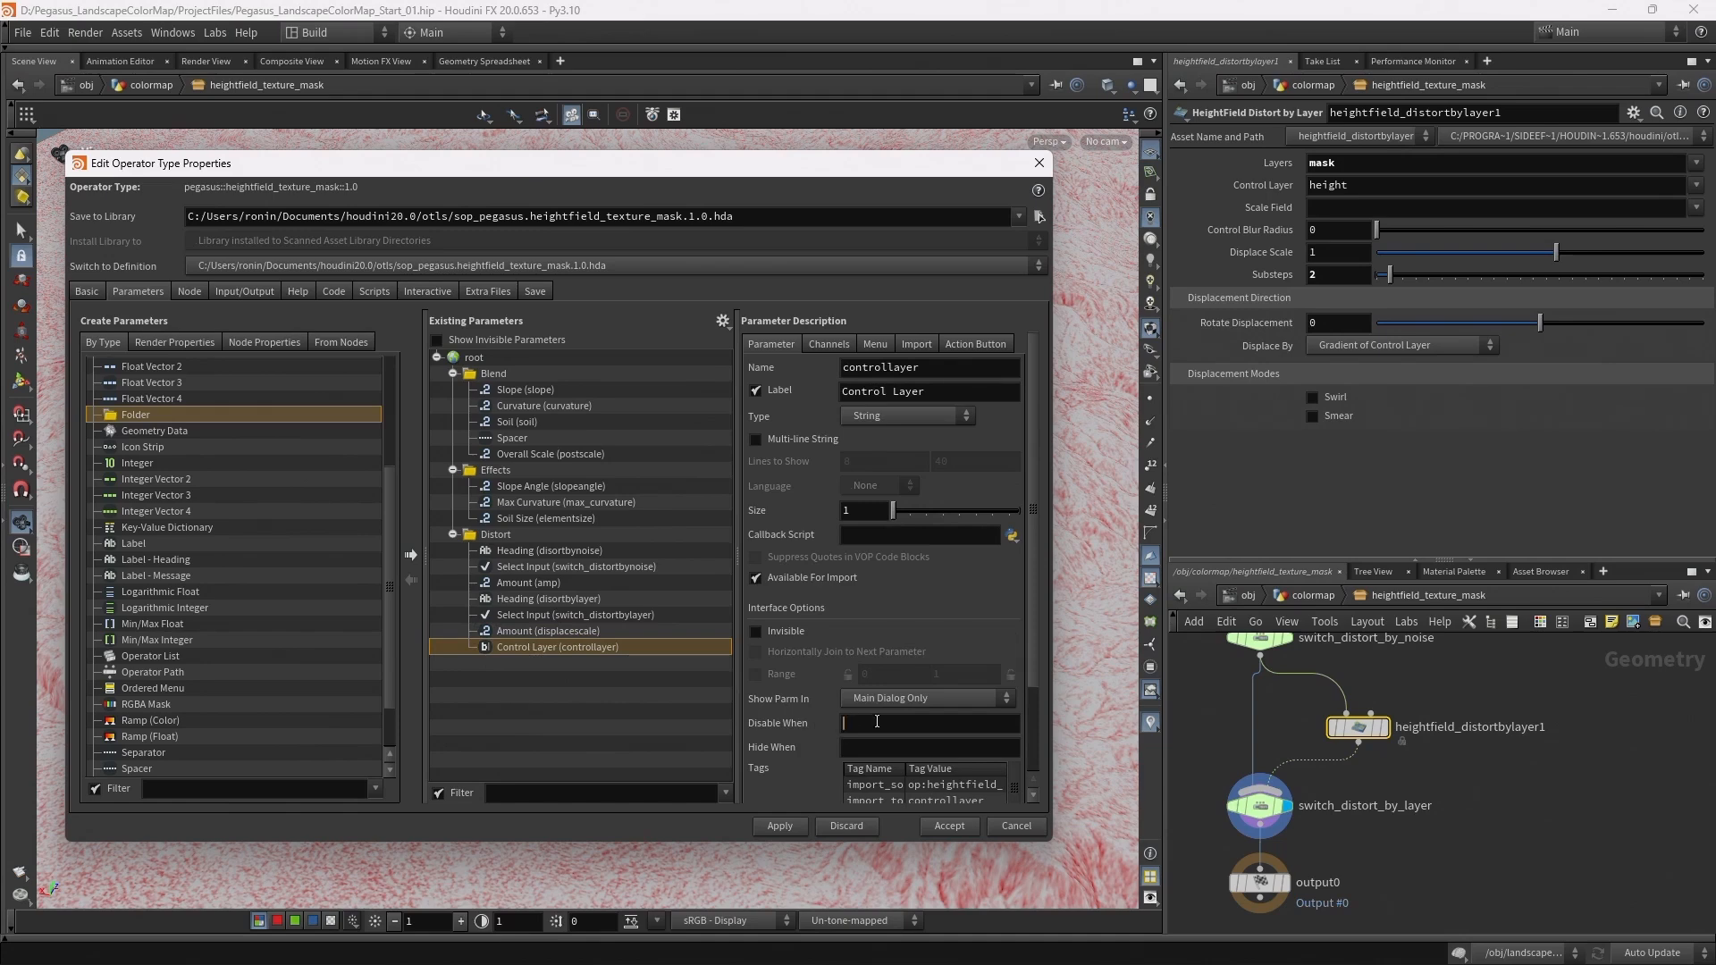
{"action": "key", "text": "ctrl+v"}
{"action": "key", "text": "Return"}
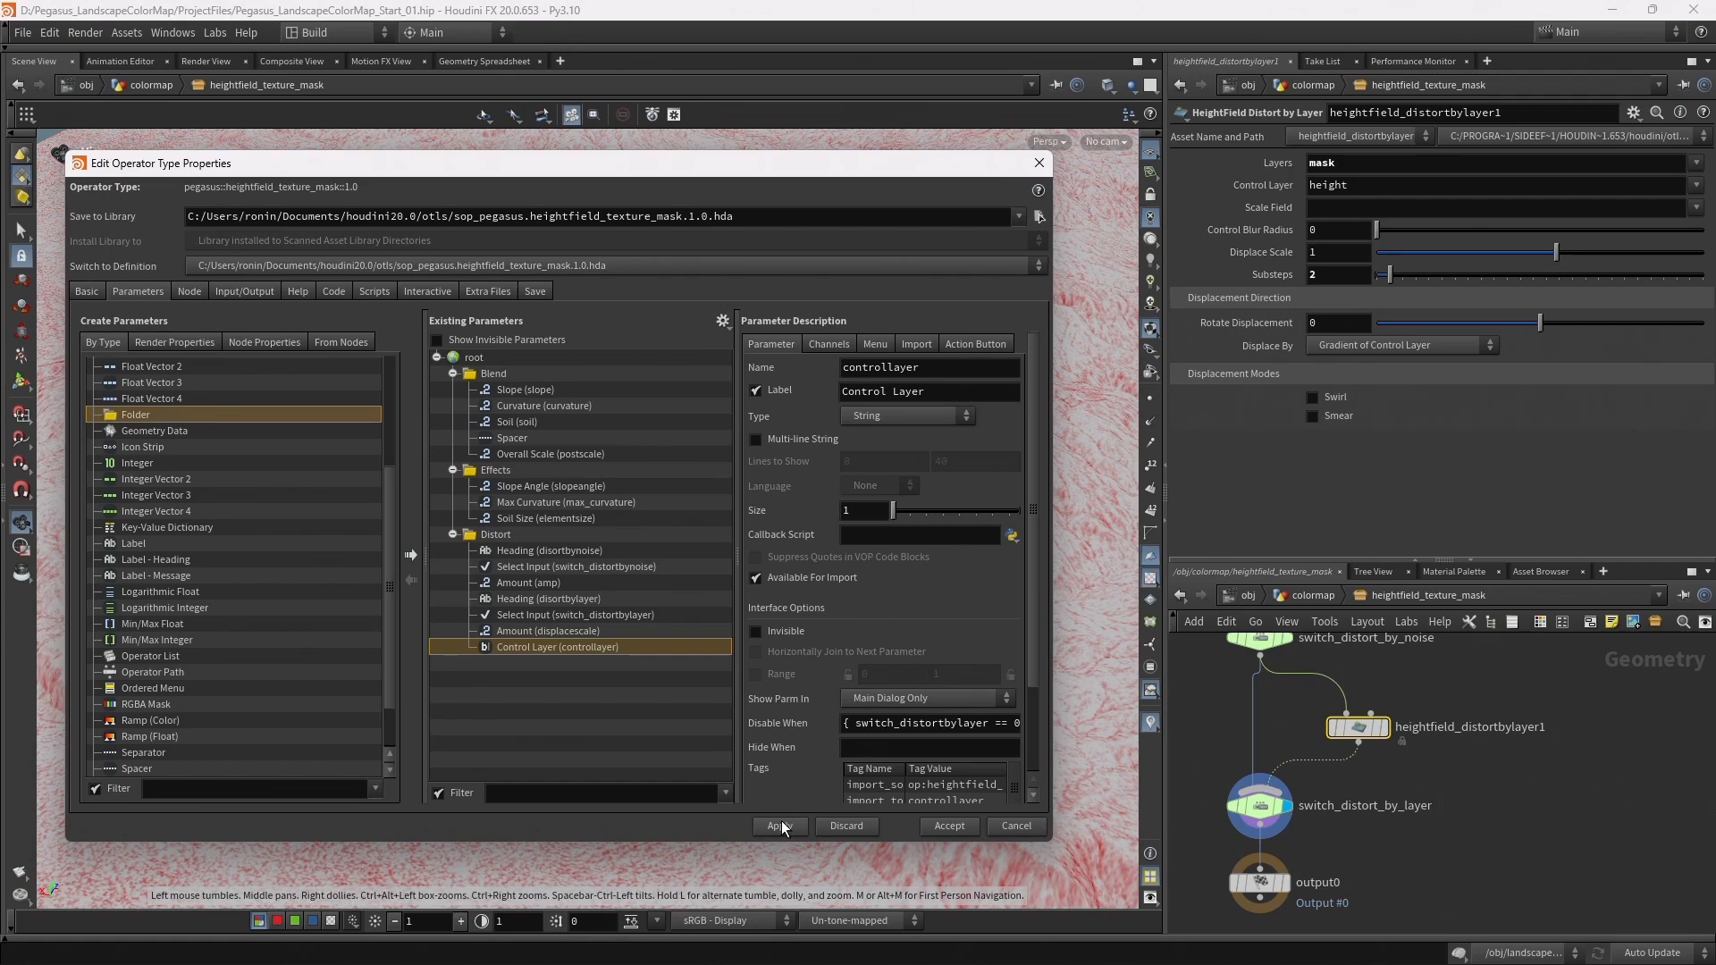
Back at colormap, enable Distort By Layer on heightfield_texture_mask, set its Amount to 8.63 and check the Control Layer choices
{"action": "left_click", "coordinate": [1322, 593]}
{"action": "left_click_drag", "start_coordinate": [888, 174], "coordinate": [859, 734]}
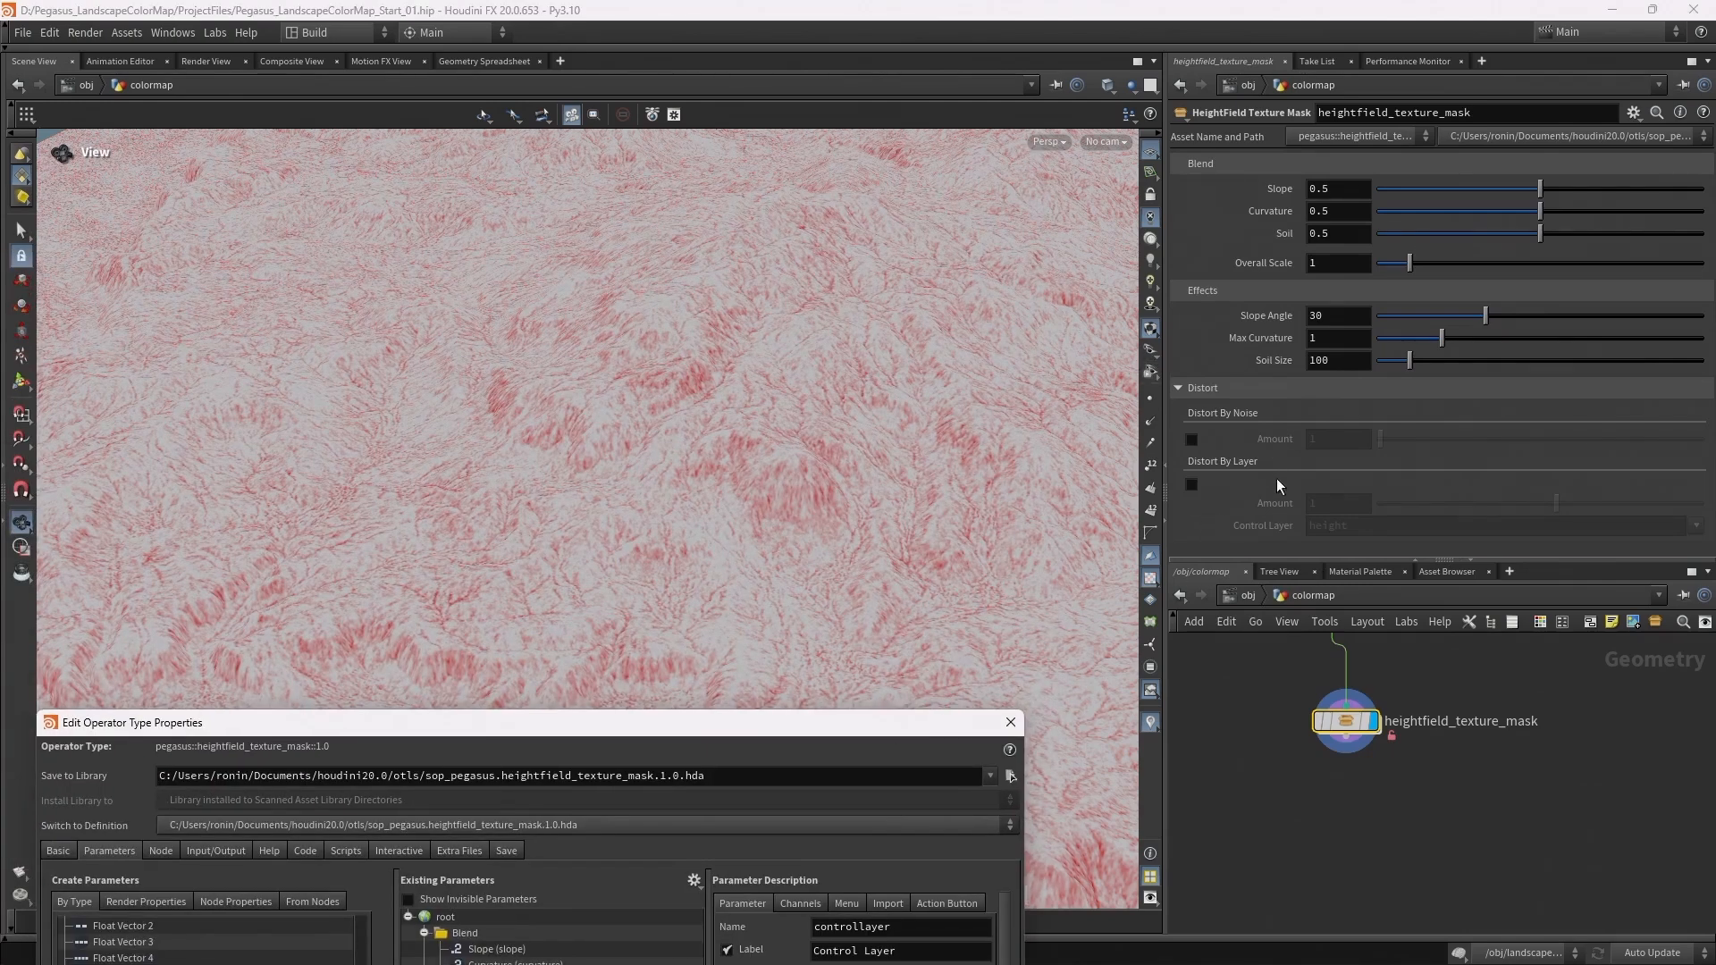
{"action": "left_click", "coordinate": [1192, 486]}
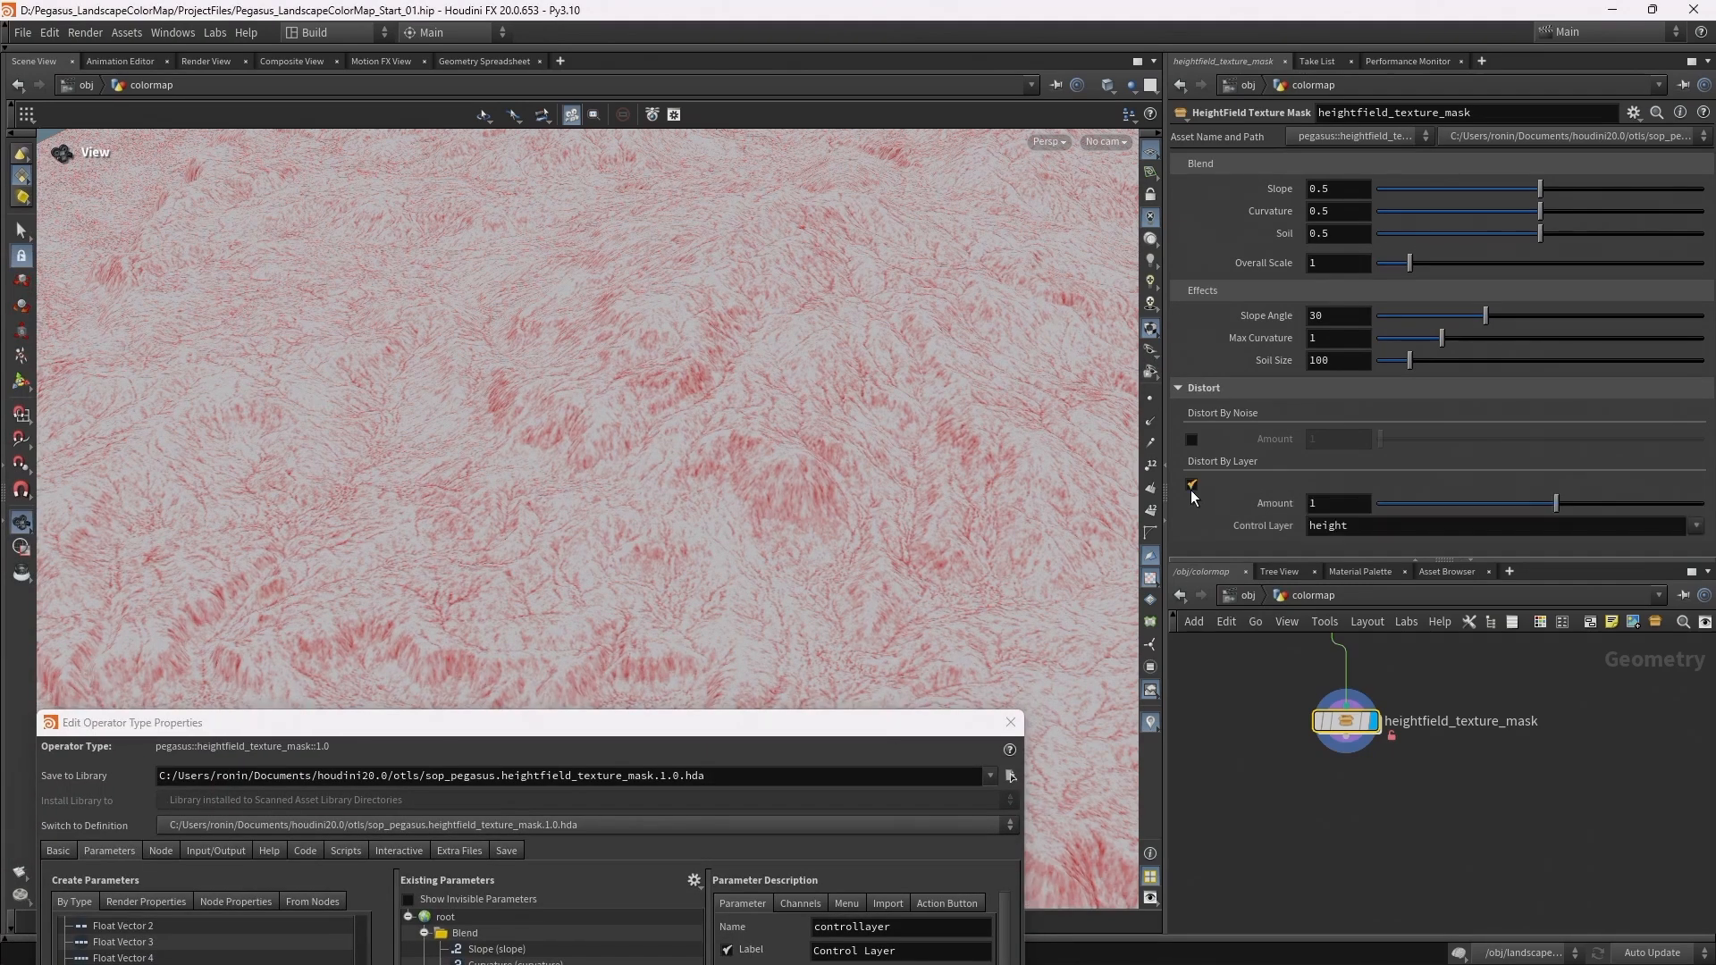
{"action": "left_click_drag", "start_coordinate": [1554, 506], "coordinate": [1401, 506]}
{"action": "left_click_drag", "start_coordinate": [1583, 516], "coordinate": [1680, 507]}
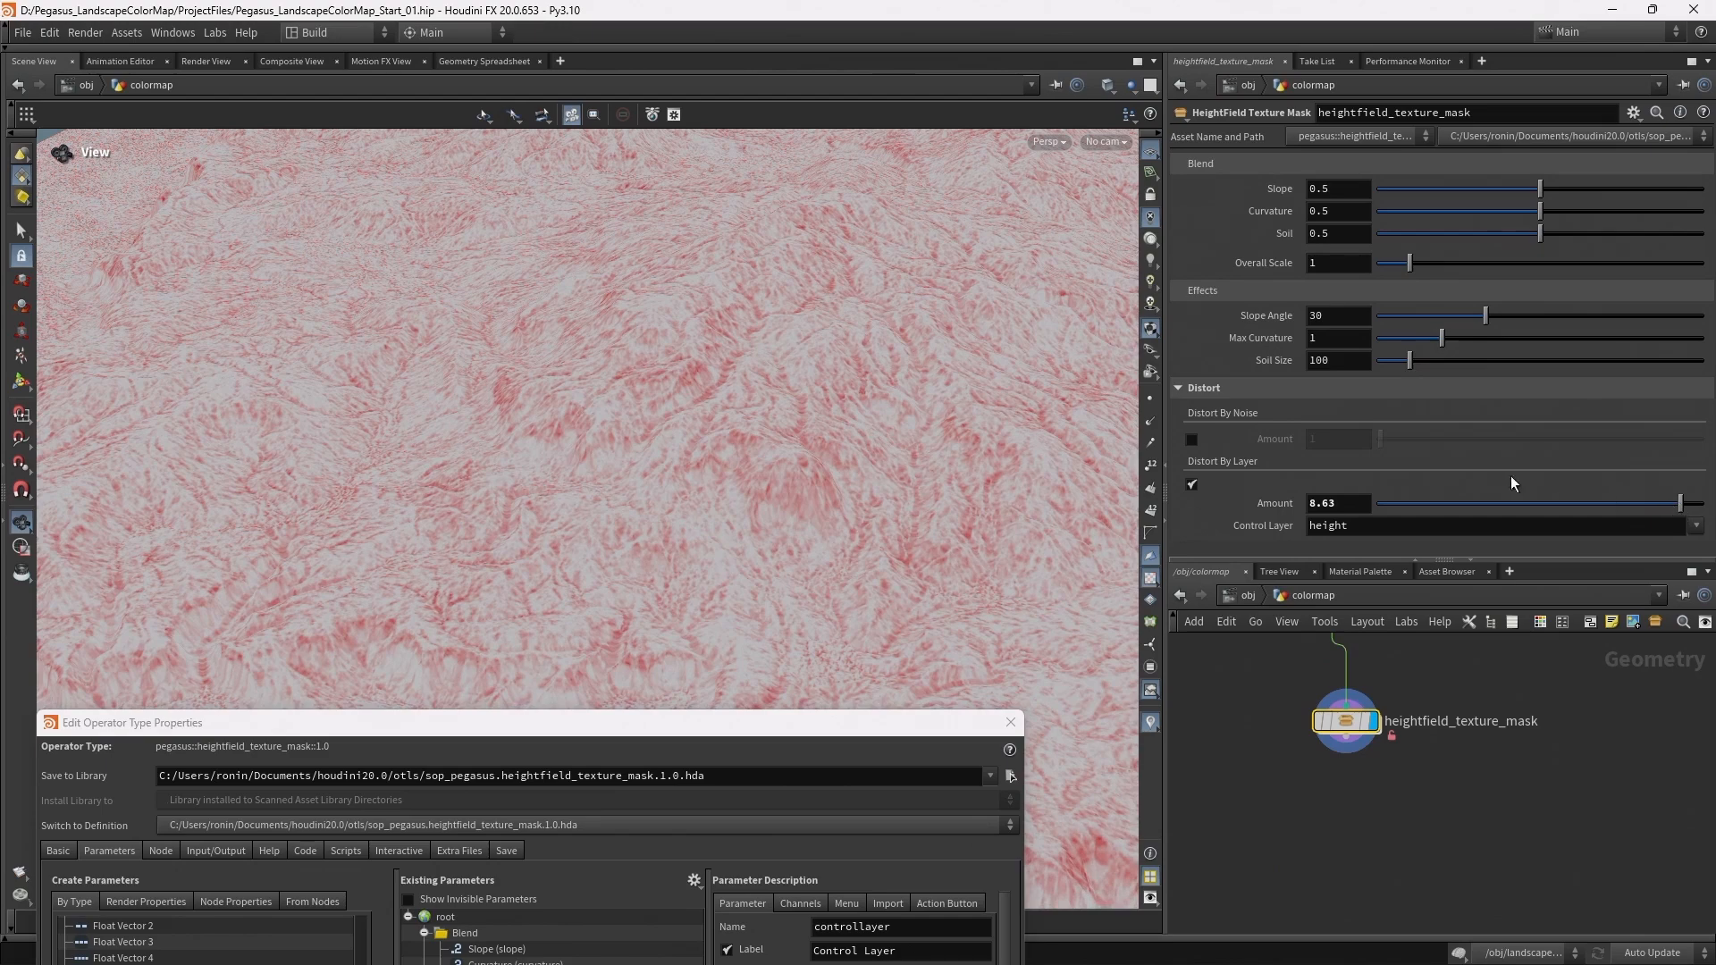
{"action": "double_click", "coordinate": [1346, 525]}
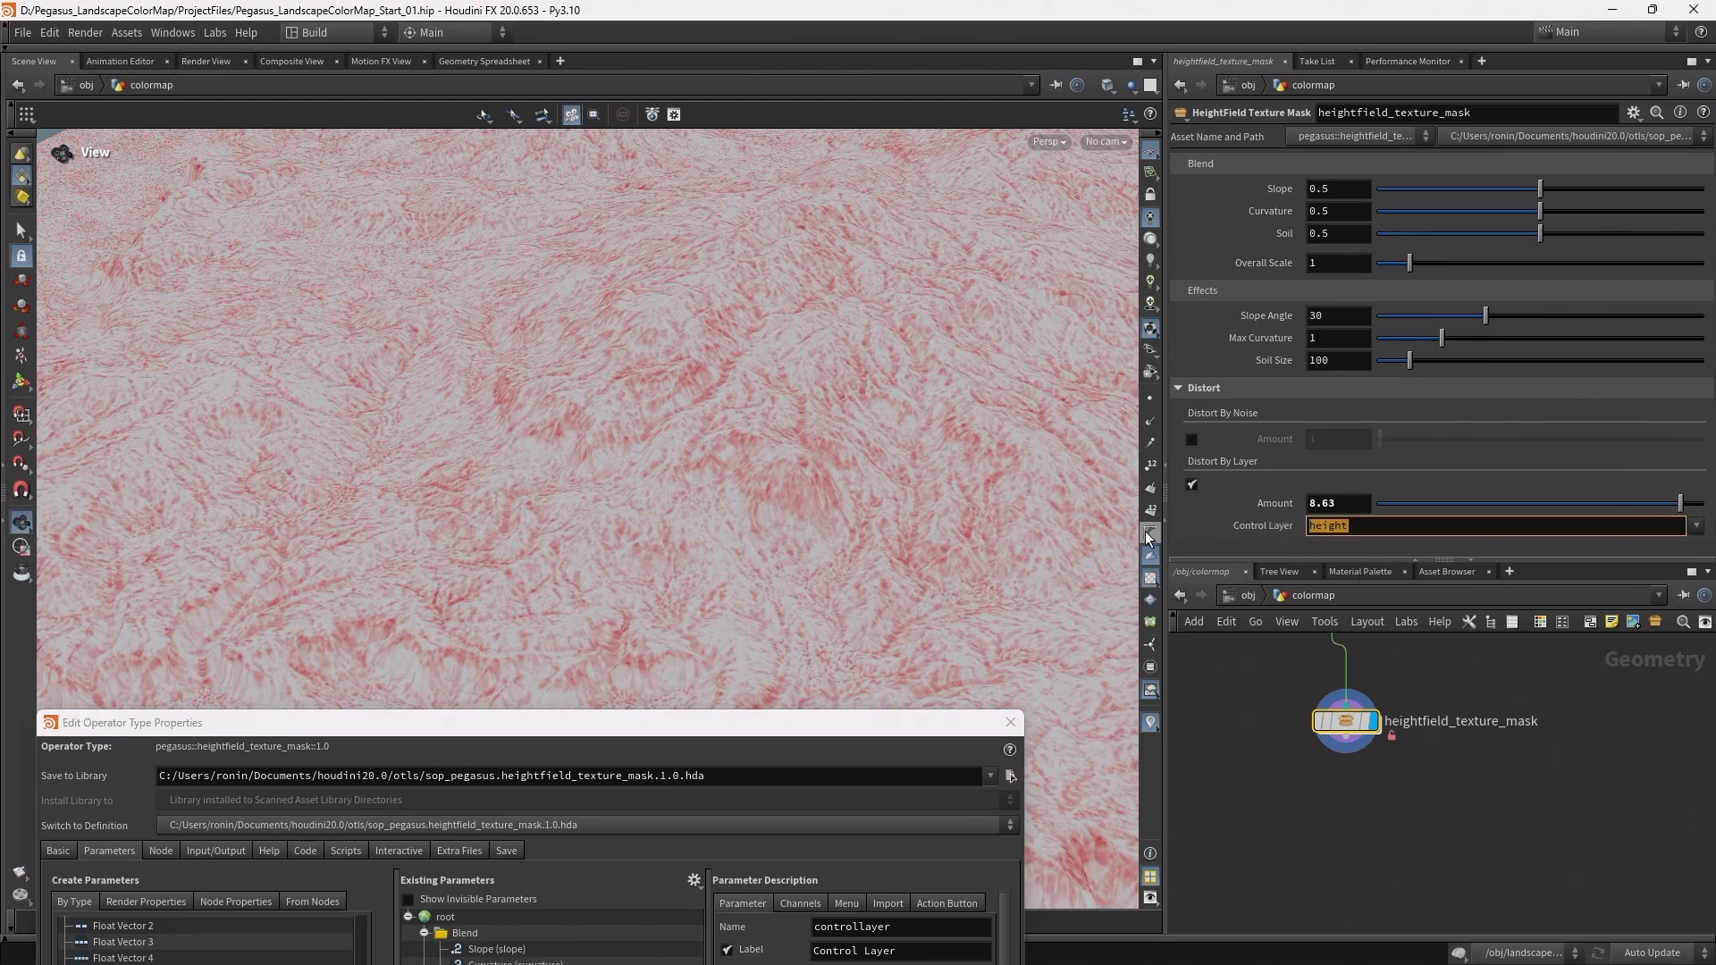
{"action": "left_click", "coordinate": [1696, 526]}
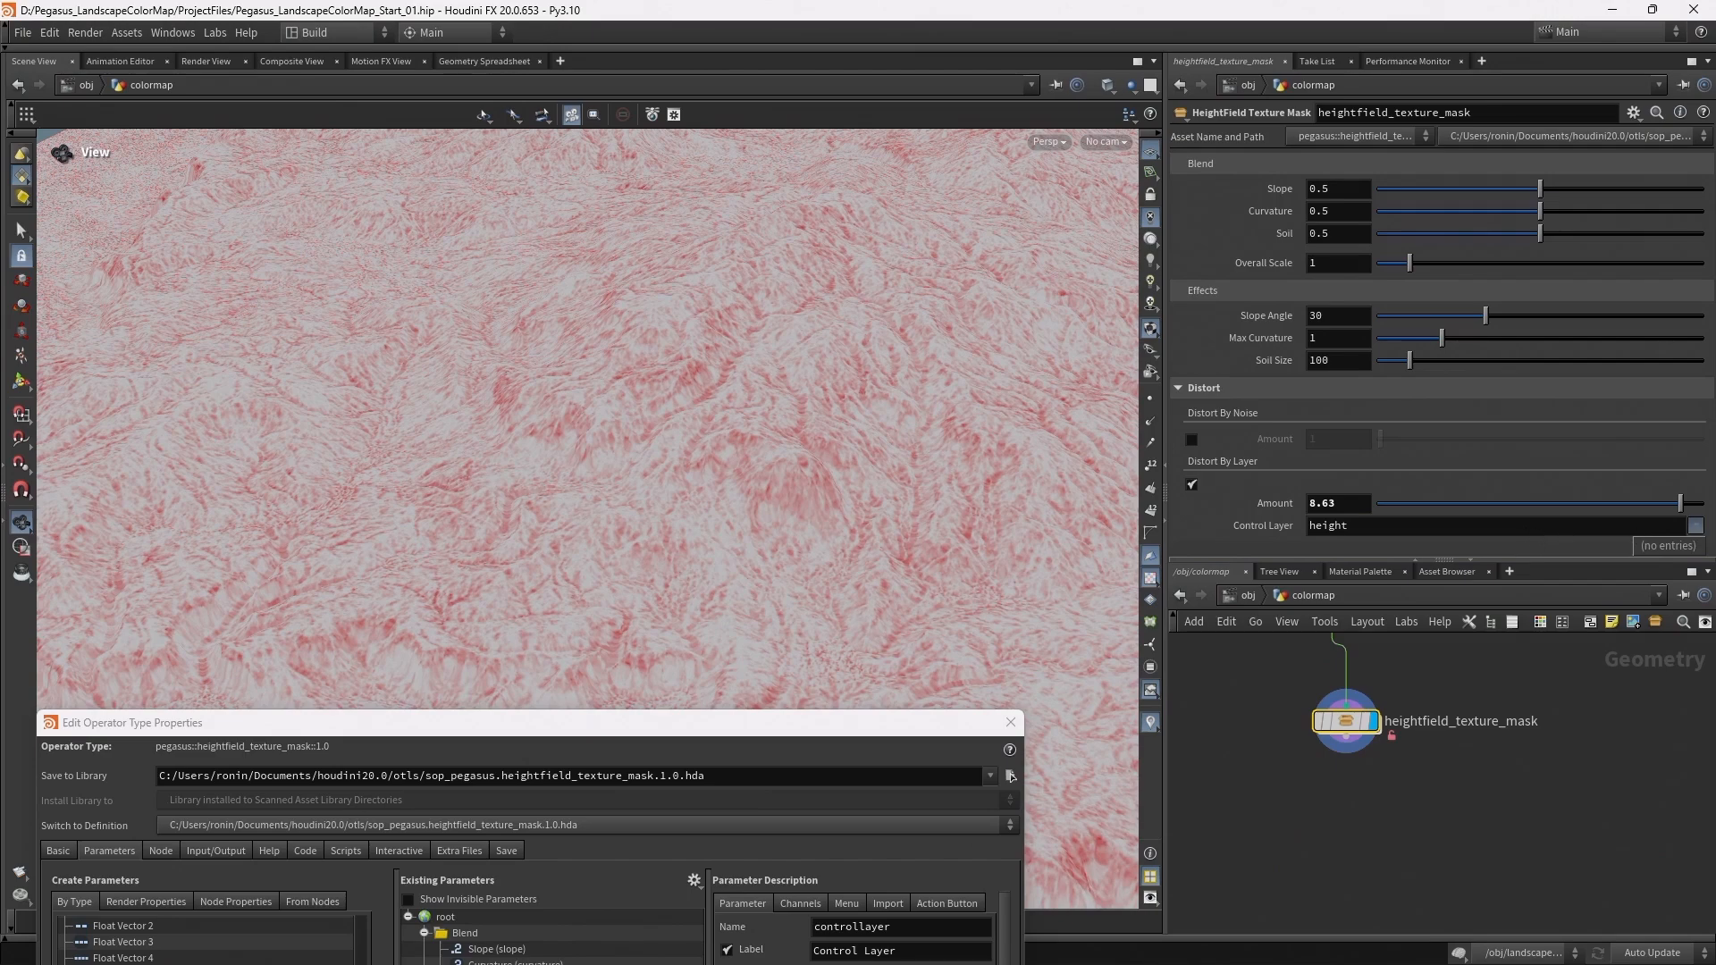
Inside heightfield_texture_mask, wire heightfield_visualize2's output into the second input of heightfield_distortbylayer1
{"action": "left_click_drag", "start_coordinate": [1353, 726], "coordinate": [1331, 728]}
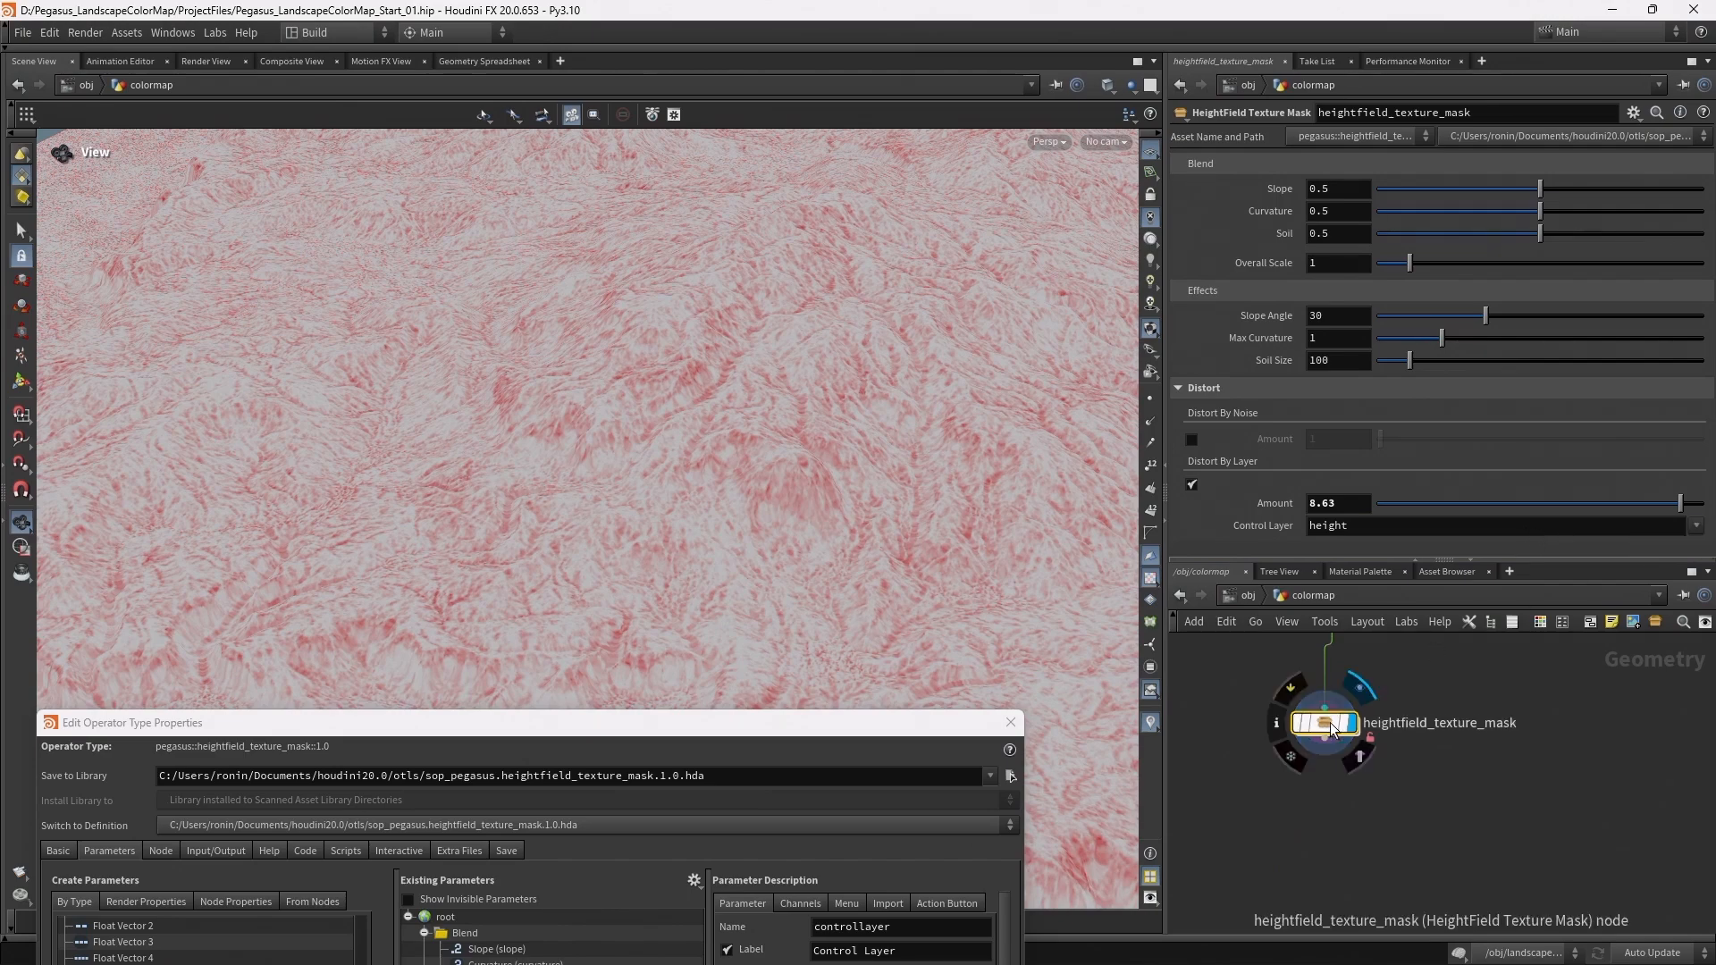
{"action": "double_click", "coordinate": [1331, 729]}
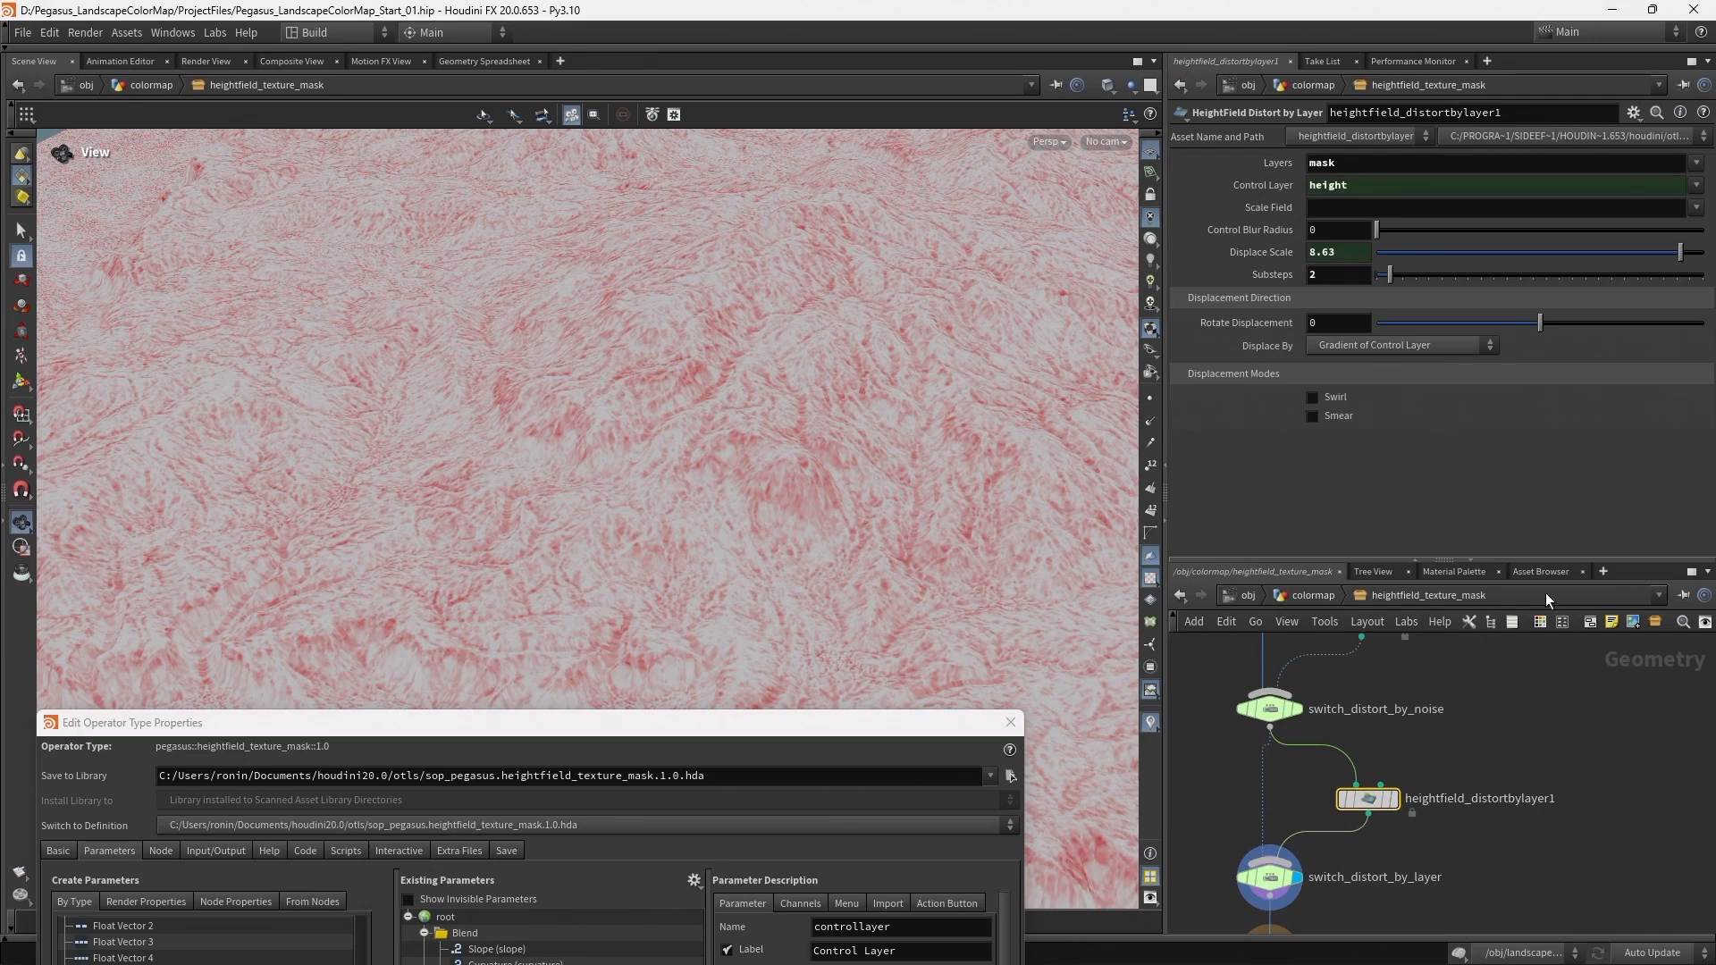
{"action": "left_click_drag", "start_coordinate": [1565, 562], "coordinate": [1565, 315]}
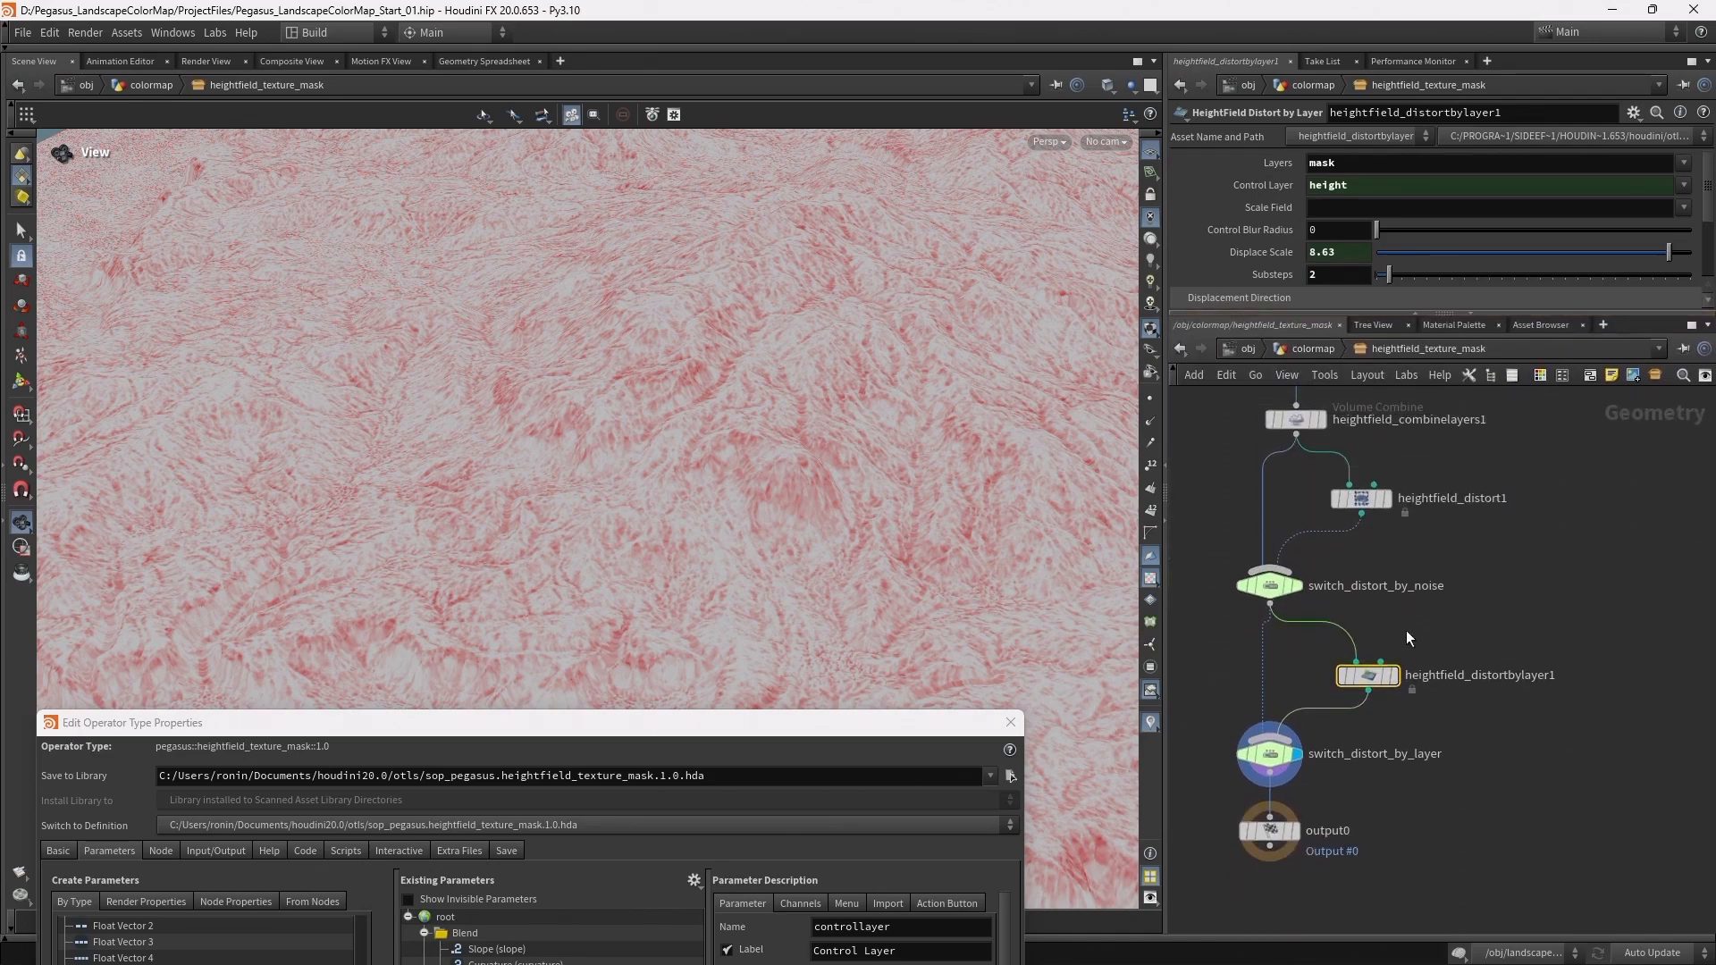
{"action": "left_click", "coordinate": [1388, 663]}
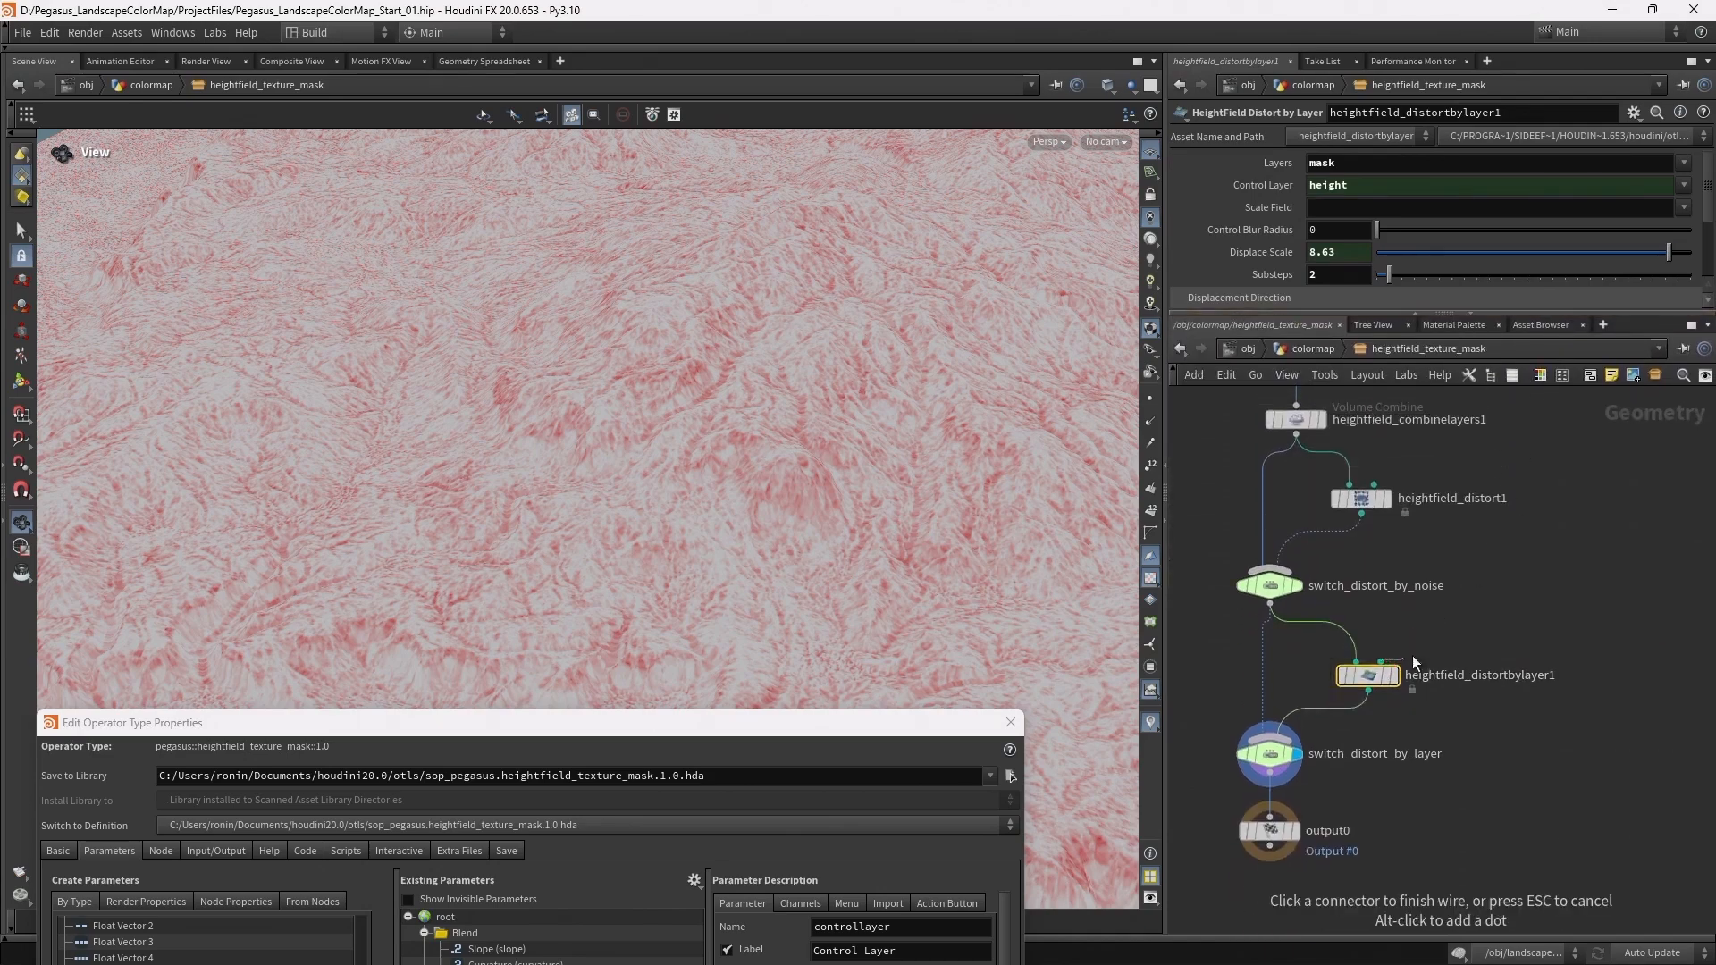
{"action": "scroll", "coordinate": [1535, 742], "scroll_direction": "down", "scroll_amount": 3}
{"action": "middle_click_drag", "start_coordinate": [1533, 591], "coordinate": [1540, 755]}
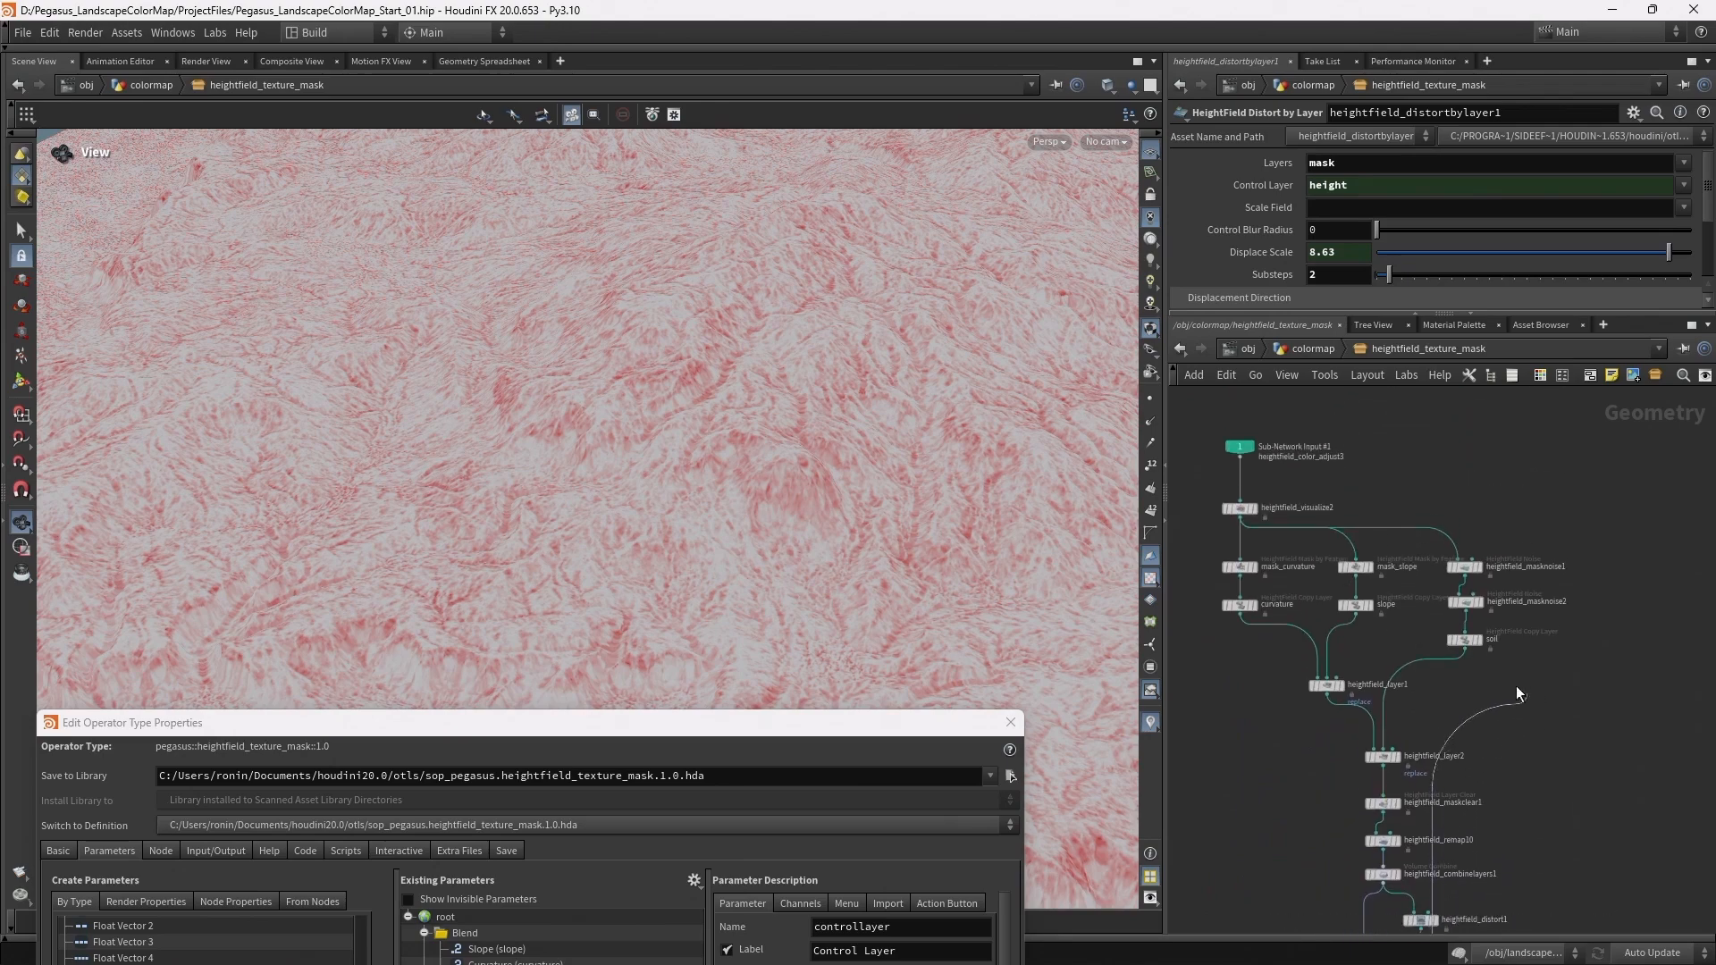
{"action": "left_click", "coordinate": [1238, 525]}
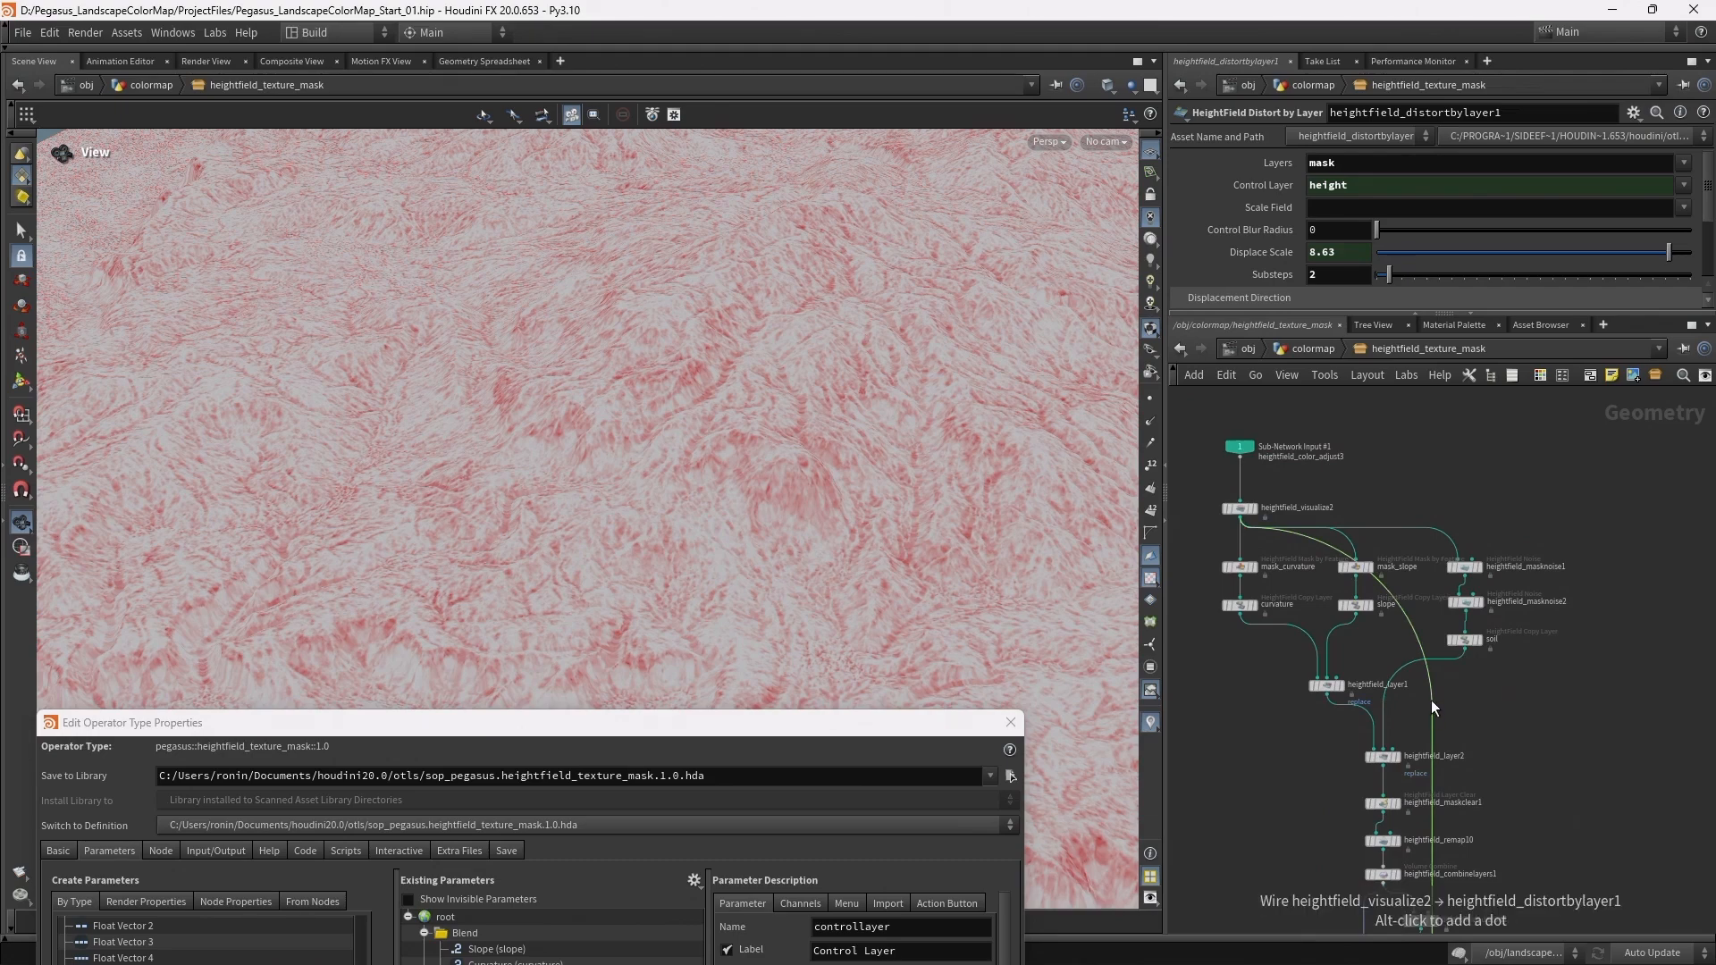
Route the new heightfield_visualize2 wire around the other nodes by adding two dots and placing them beside the network
{"action": "left_click_drag", "start_coordinate": [1430, 699], "coordinate": [1654, 544], "text": "alt"}
{"action": "middle_click_drag", "start_coordinate": [1620, 694], "coordinate": [1513, 518]}
{"action": "left_click", "coordinate": [1328, 535], "text": "alt"}
{"action": "left_click_drag", "start_coordinate": [1327, 533], "coordinate": [1579, 803]}
{"action": "scroll", "coordinate": [1537, 695], "scroll_direction": "down", "scroll_amount": 1}
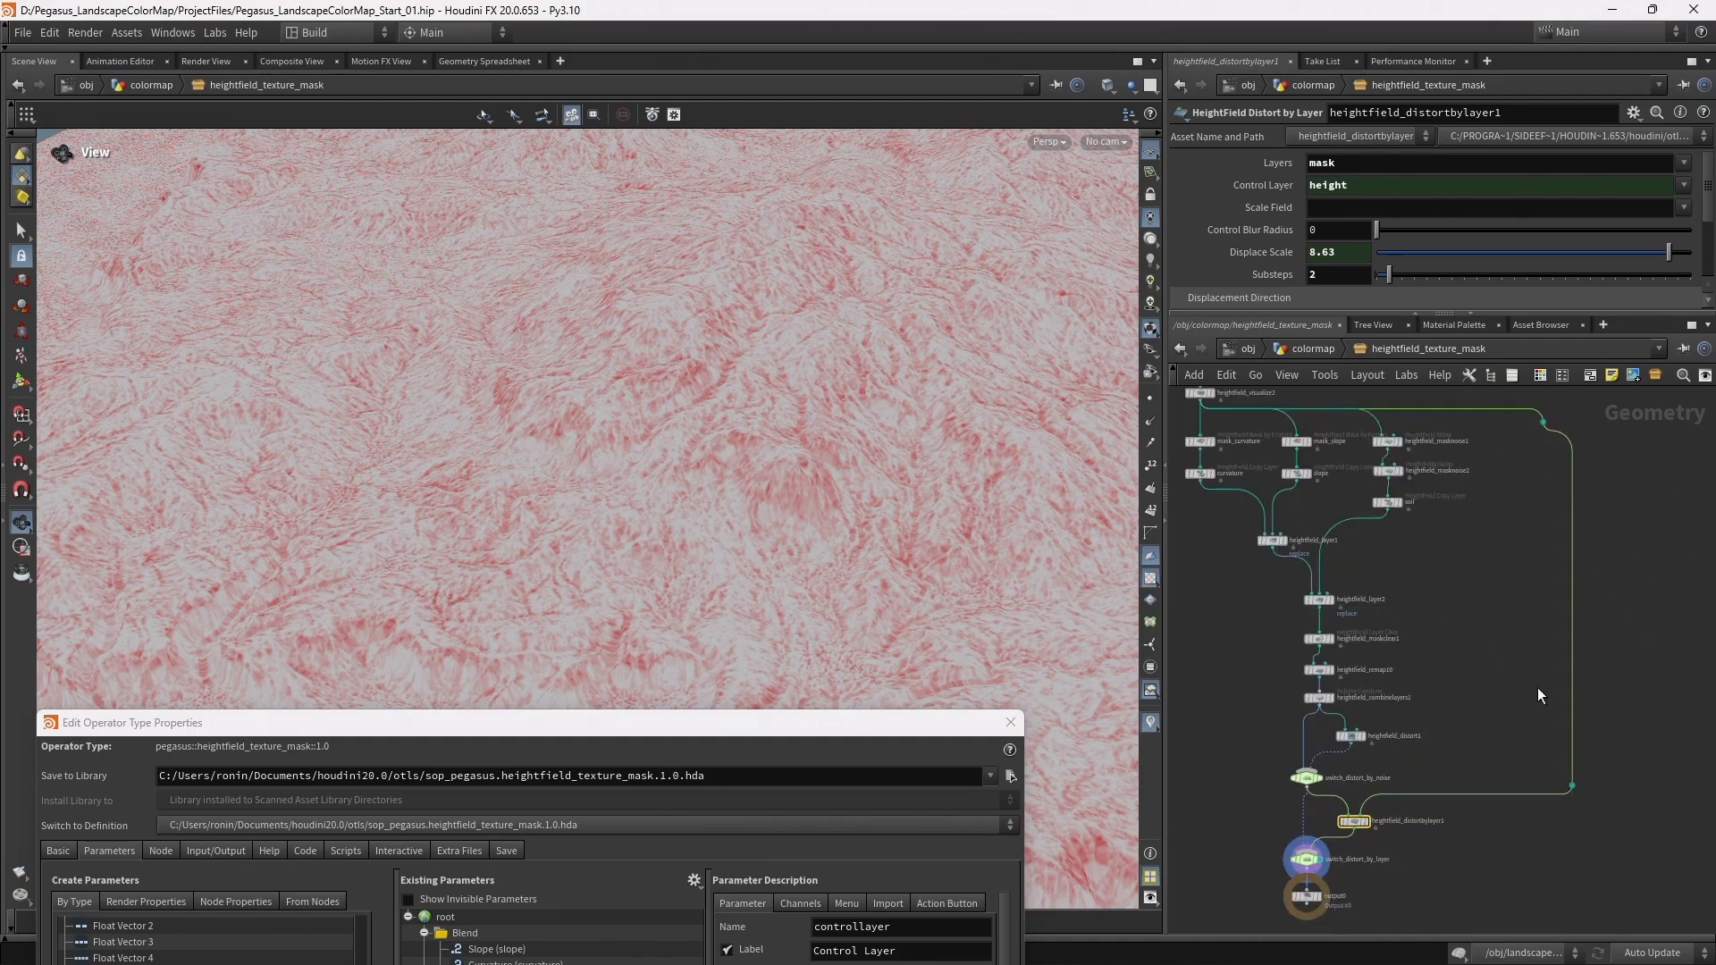
{"action": "middle_click_drag", "start_coordinate": [1540, 647], "coordinate": [1552, 676]}
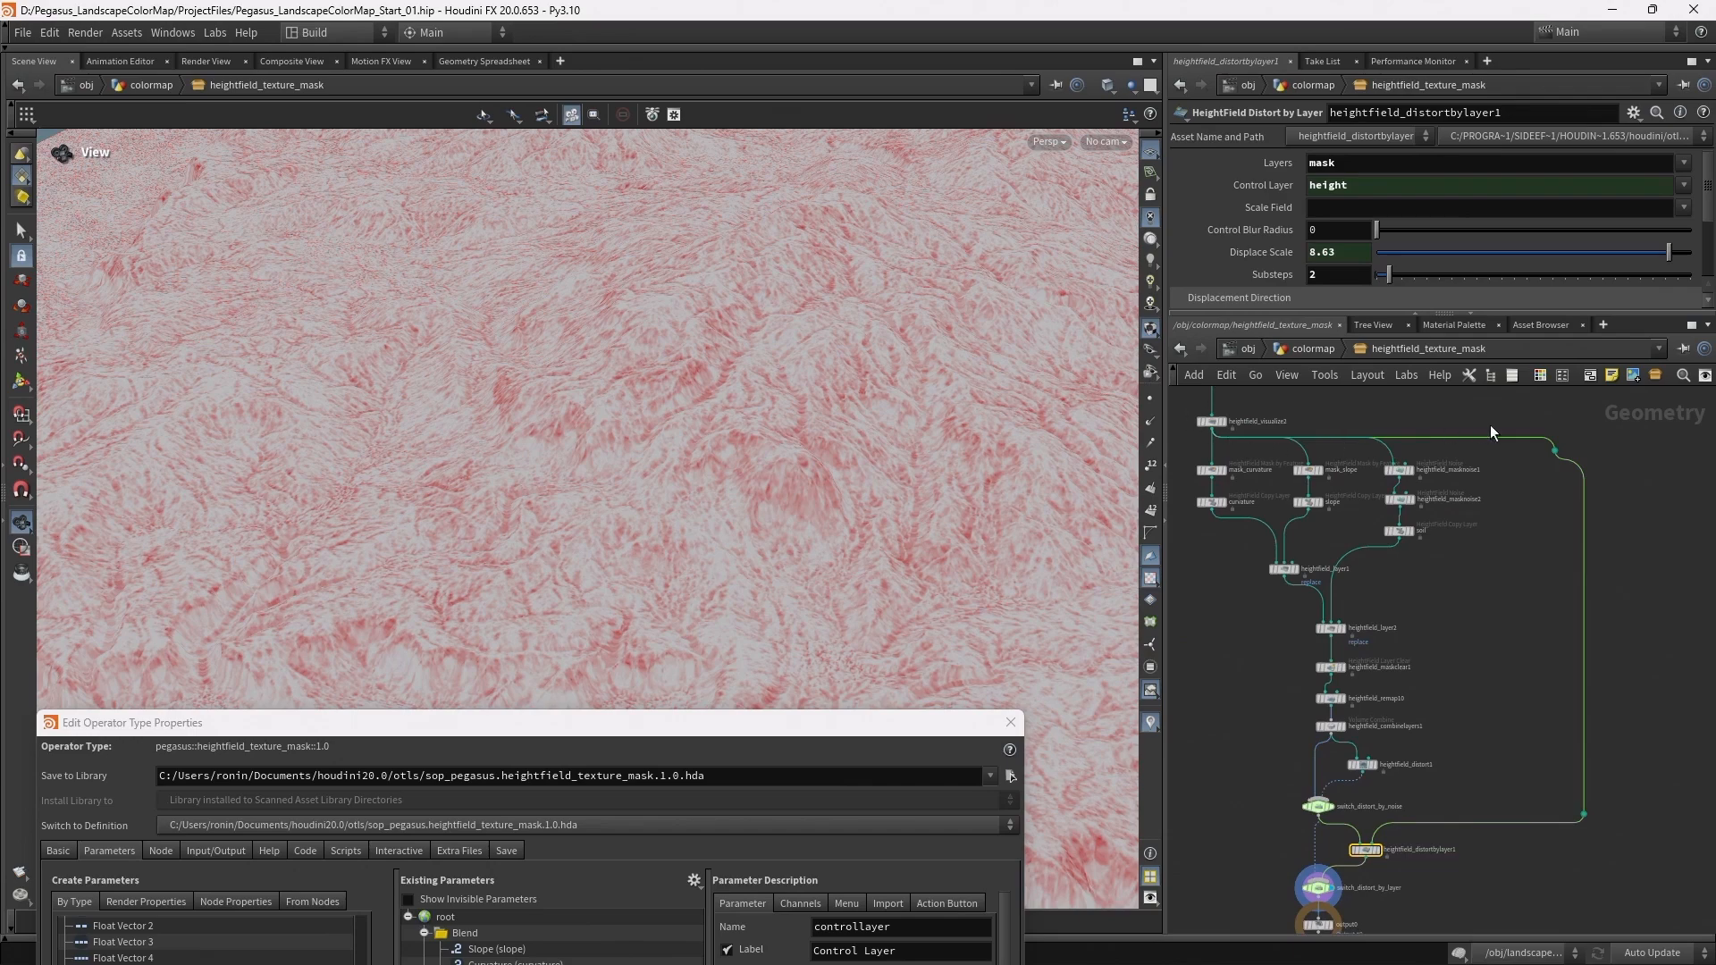
{"action": "scroll", "coordinate": [1430, 845], "scroll_direction": "up", "scroll_amount": 6}
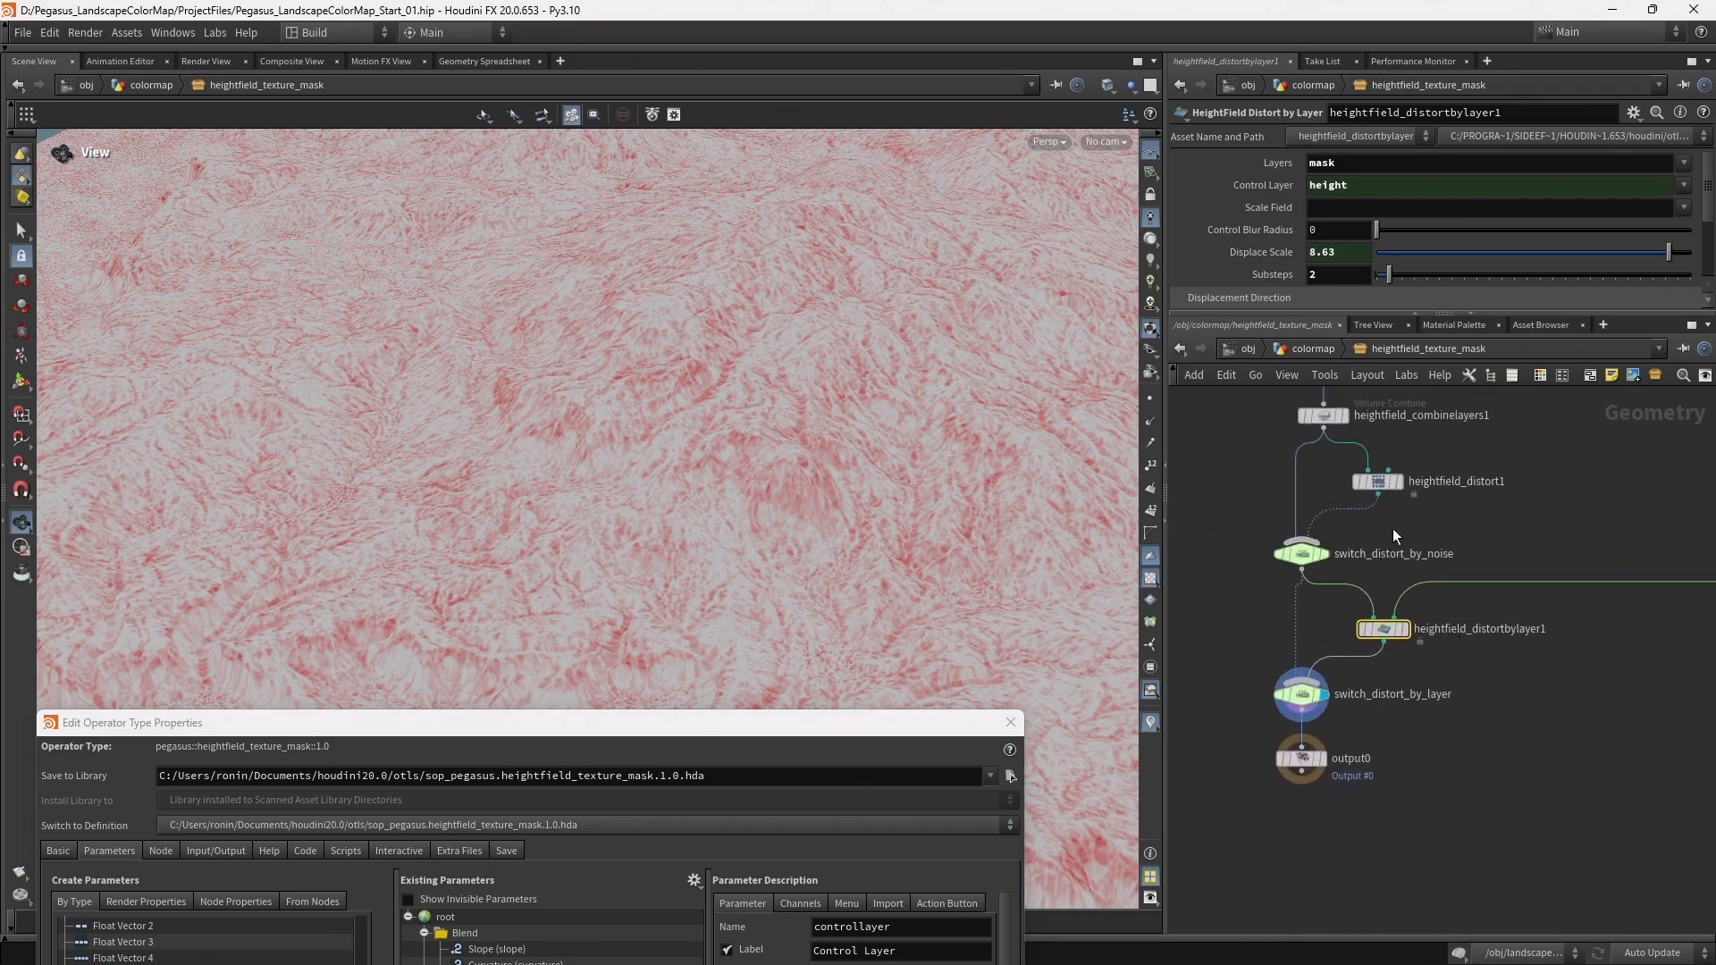
{"action": "scroll", "coordinate": [1480, 644], "scroll_direction": "down", "scroll_amount": 2}
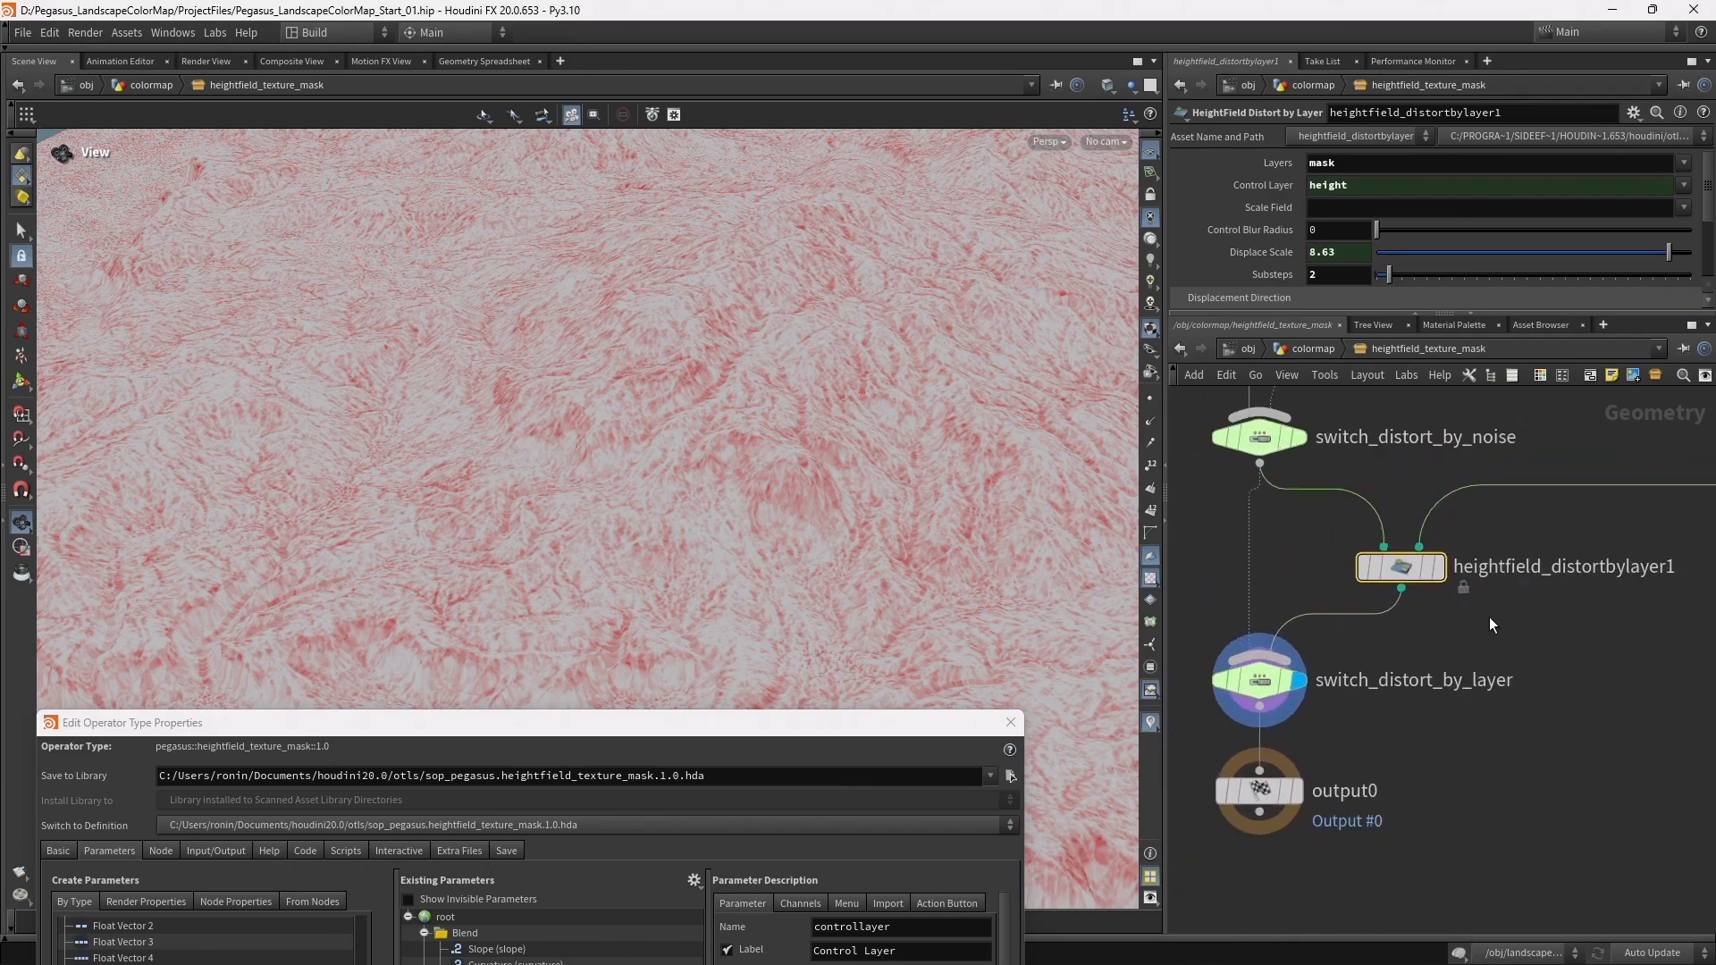
Return to colormap and set heightfield_texture_mask's Control Layer to cliffs
{"action": "left_click", "coordinate": [1311, 349]}
{"action": "scroll", "coordinate": [1263, 236], "scroll_direction": "down", "scroll_amount": 3}
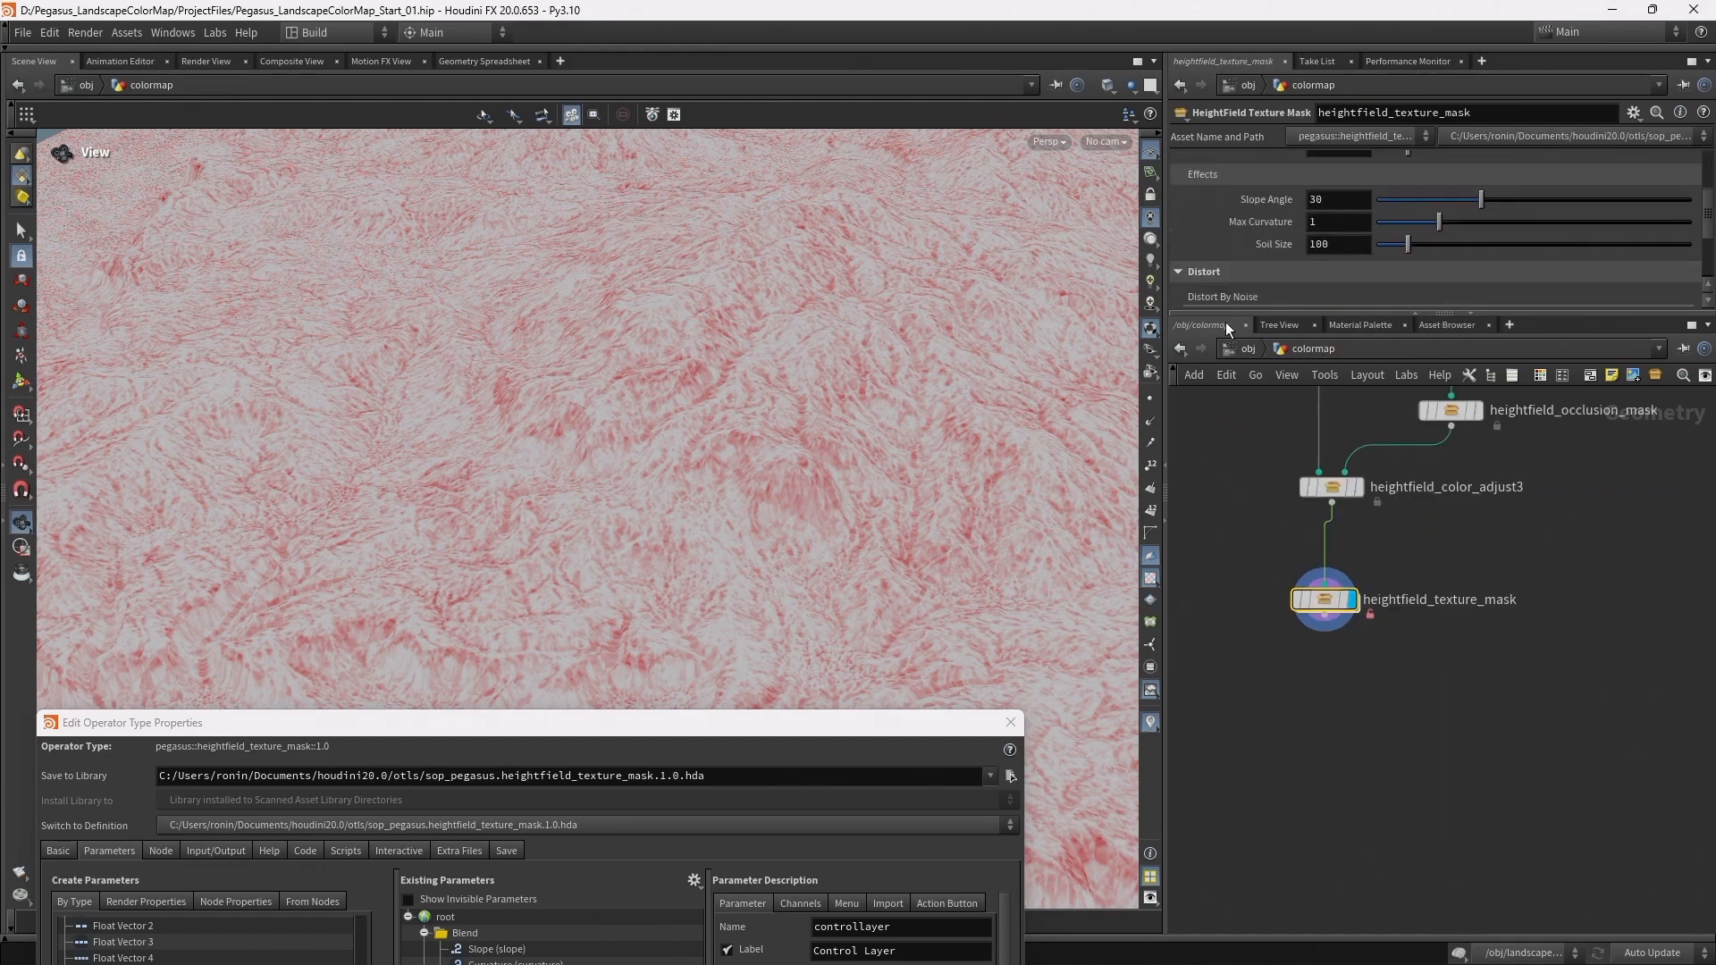
{"action": "left_click_drag", "start_coordinate": [1214, 313], "coordinate": [1220, 492]}
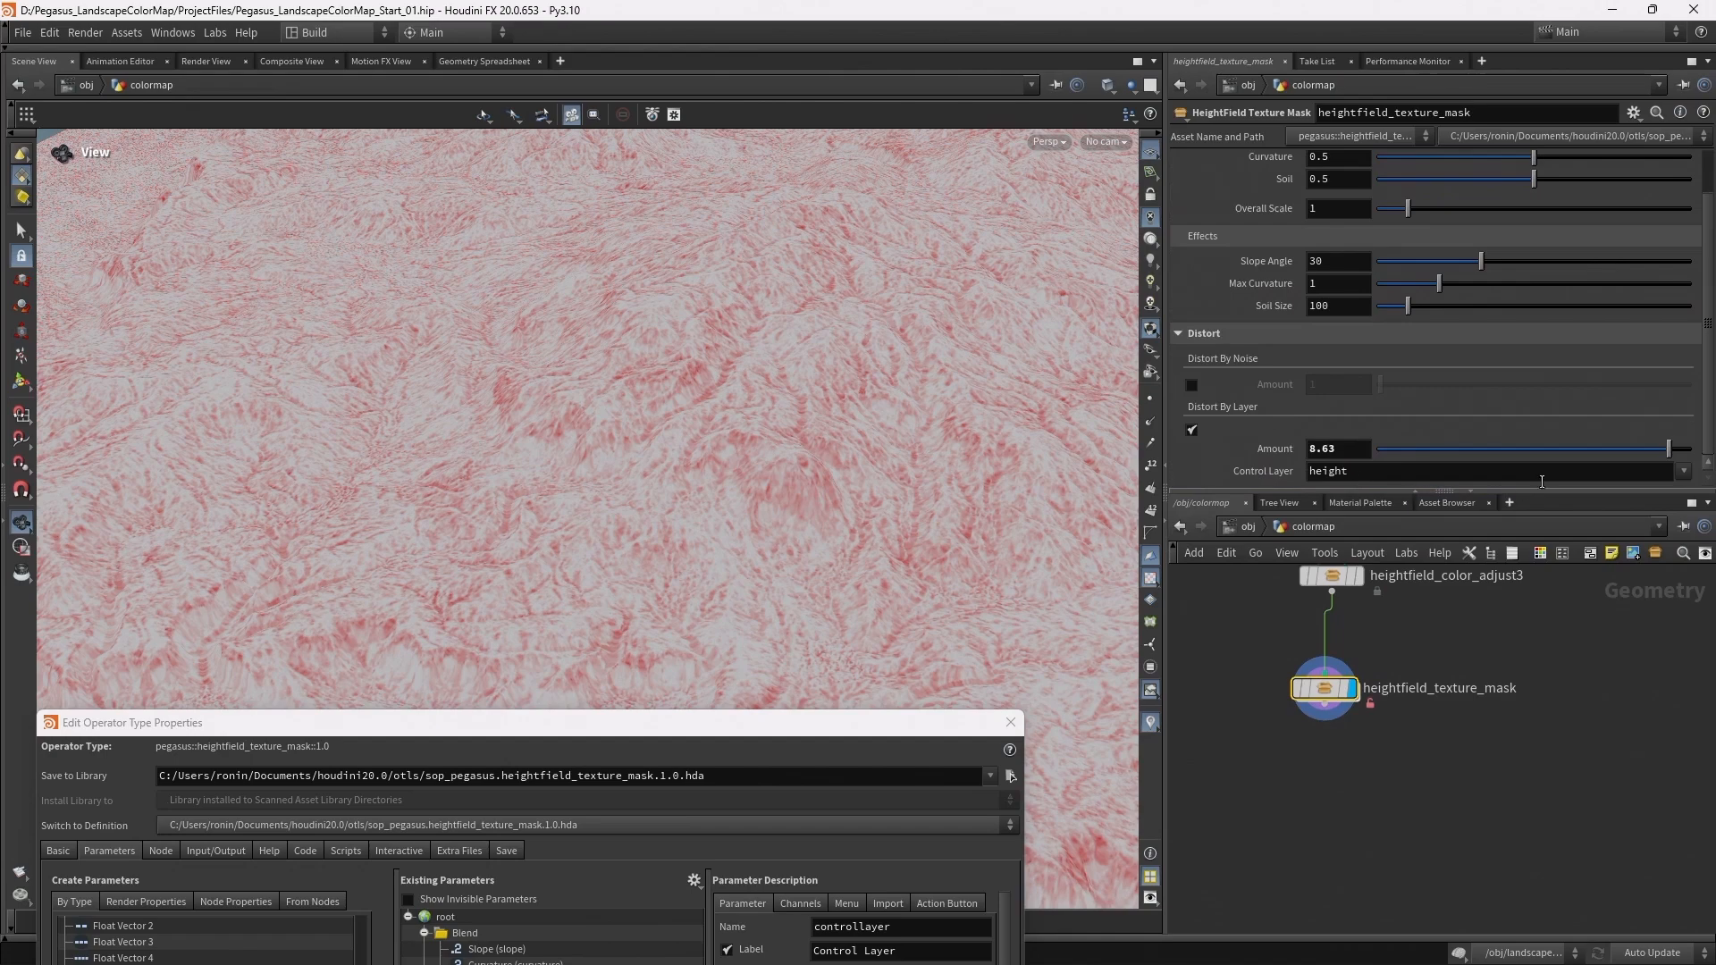
{"action": "left_click", "coordinate": [1686, 473]}
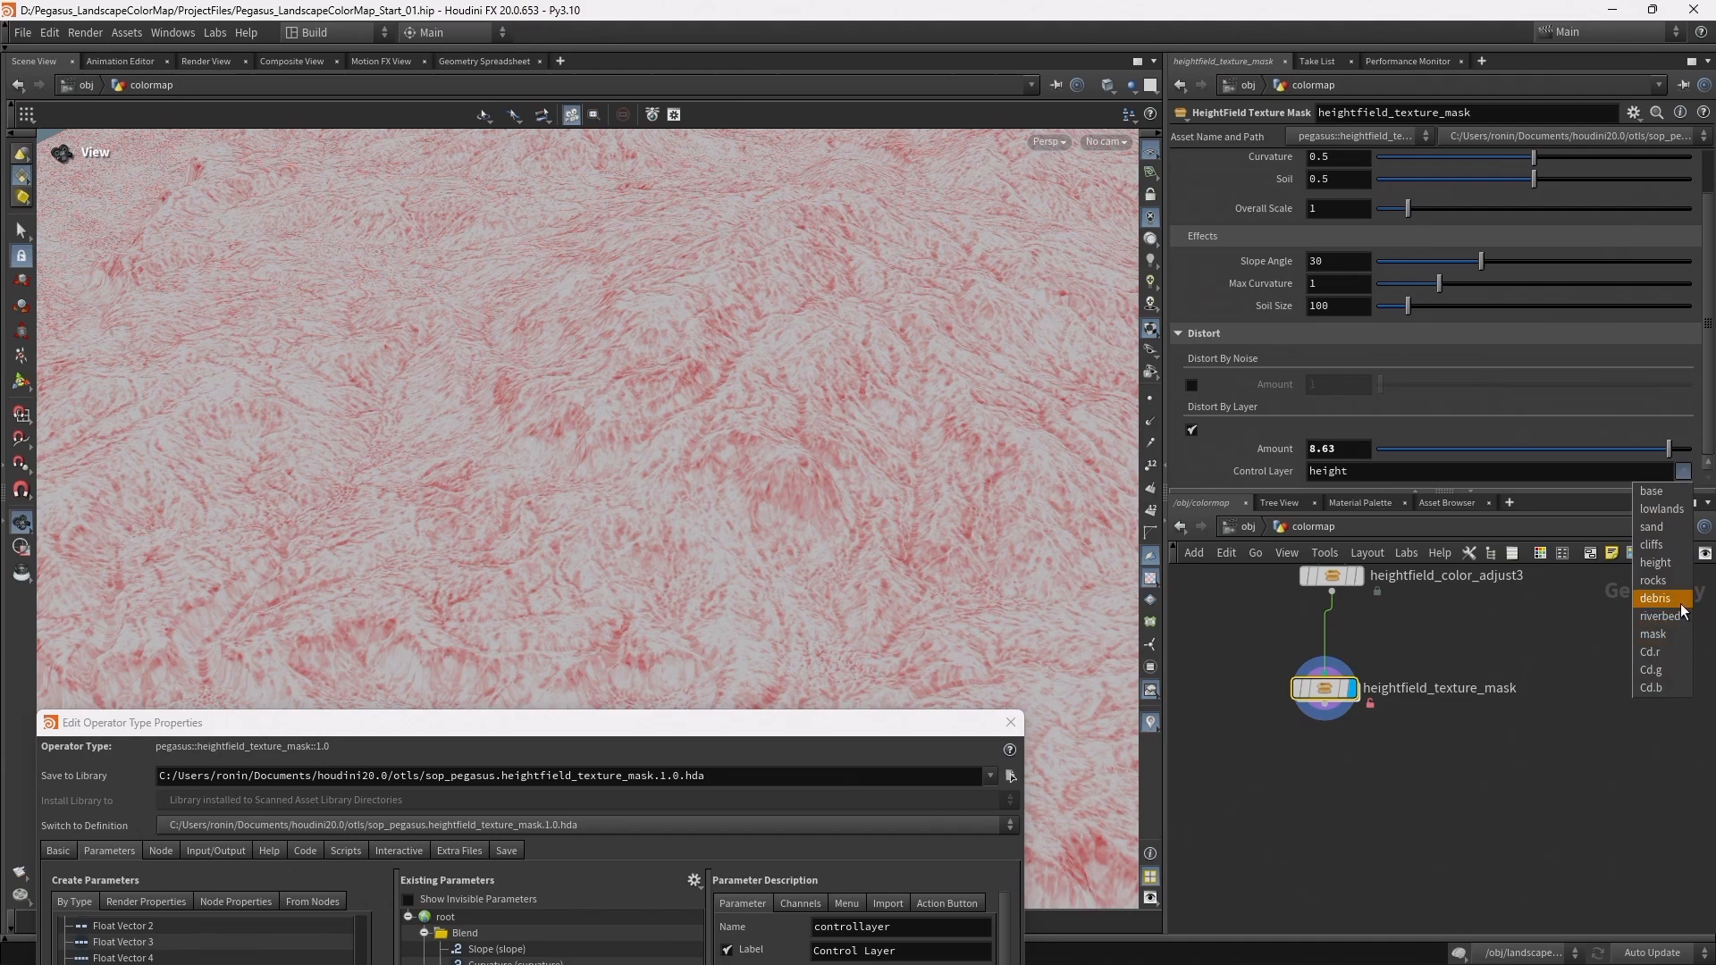
{"action": "left_click", "coordinate": [1655, 546]}
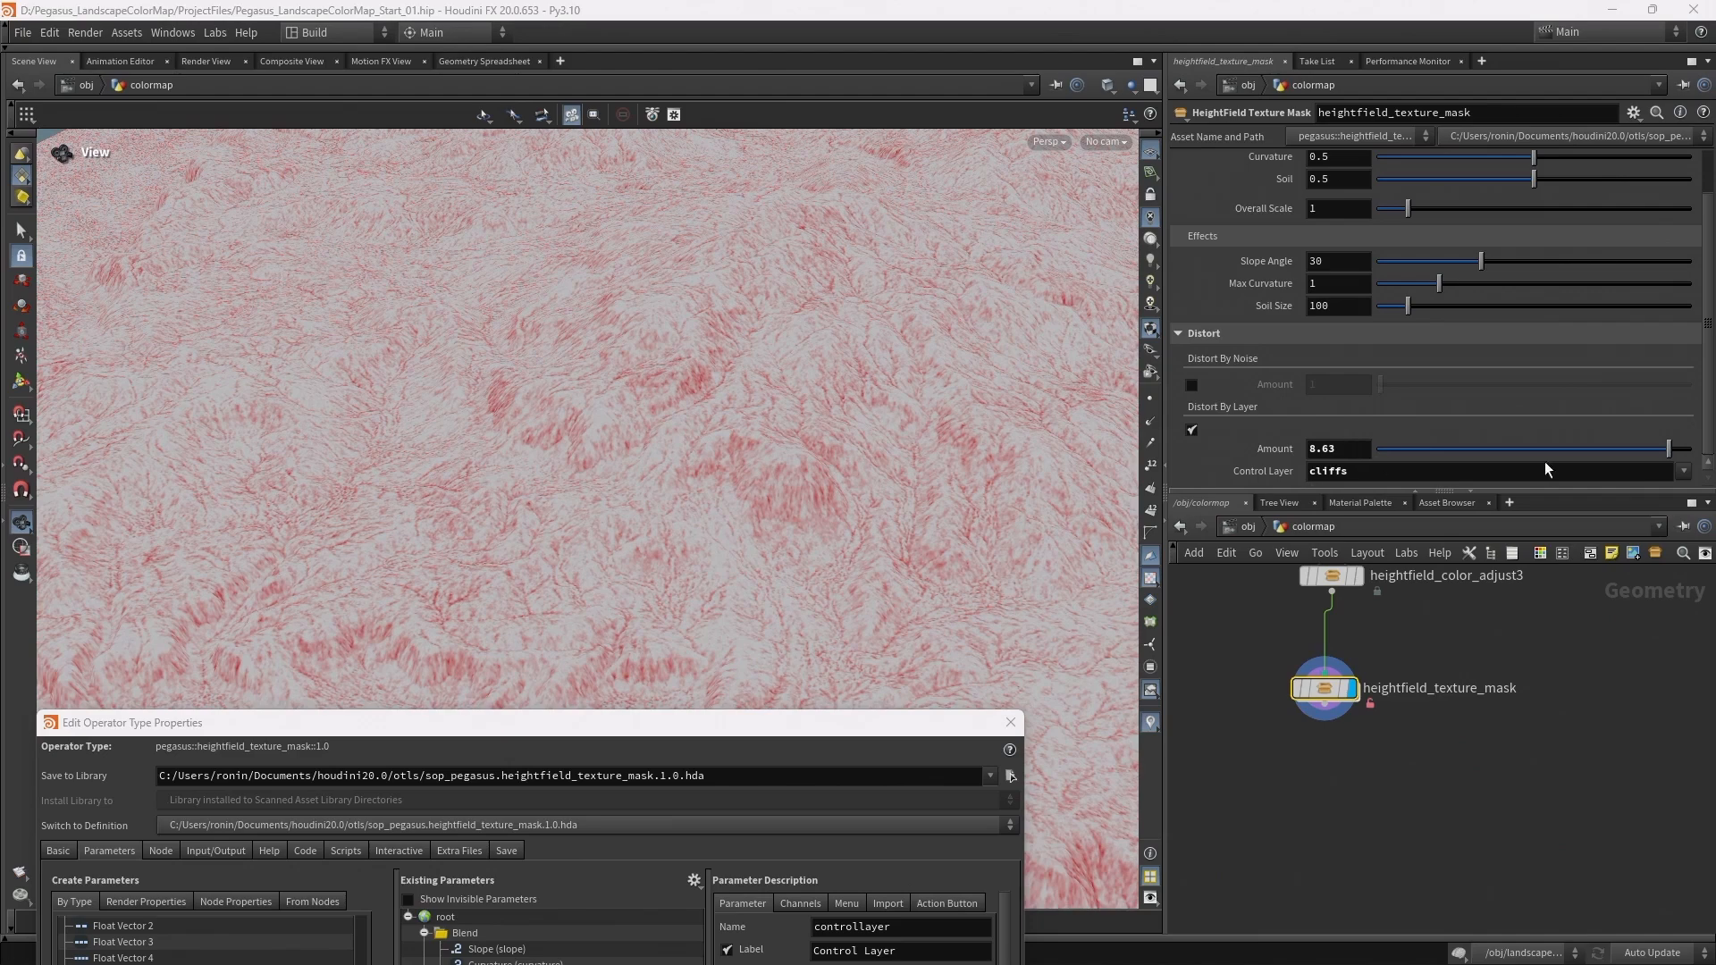
Try a Distort By Layer Amount of 109.03 and examine the mask on the terrain up close
{"action": "left_click", "coordinate": [1338, 451]}
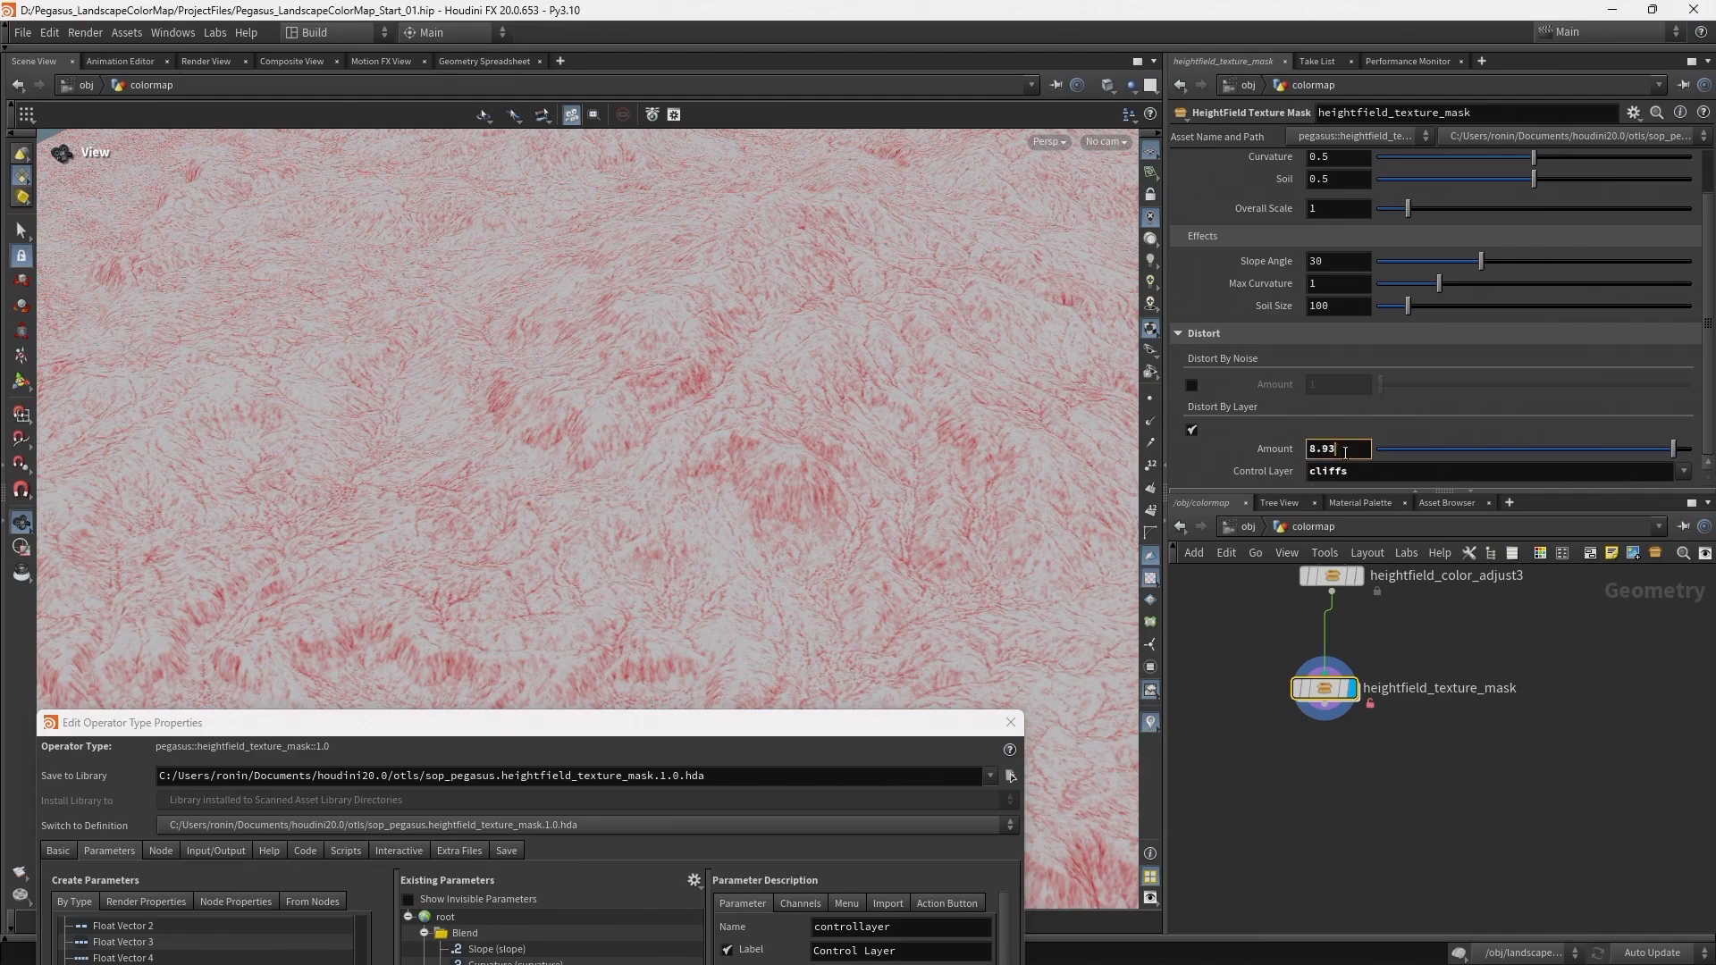
{"action": "middle_click_drag", "start_coordinate": [1341, 448], "coordinate": [1483, 377]}
{"action": "left_click_drag", "start_coordinate": [641, 542], "coordinate": [877, 471]}
{"action": "scroll", "coordinate": [873, 465], "scroll_direction": "up", "scroll_amount": 5}
{"action": "scroll", "coordinate": [1327, 487], "scroll_direction": "up", "scroll_amount": 1}
{"action": "scroll", "coordinate": [1347, 472], "scroll_direction": "down", "scroll_amount": 1}
{"action": "middle_click_drag", "start_coordinate": [1350, 449], "coordinate": [1236, 391]}
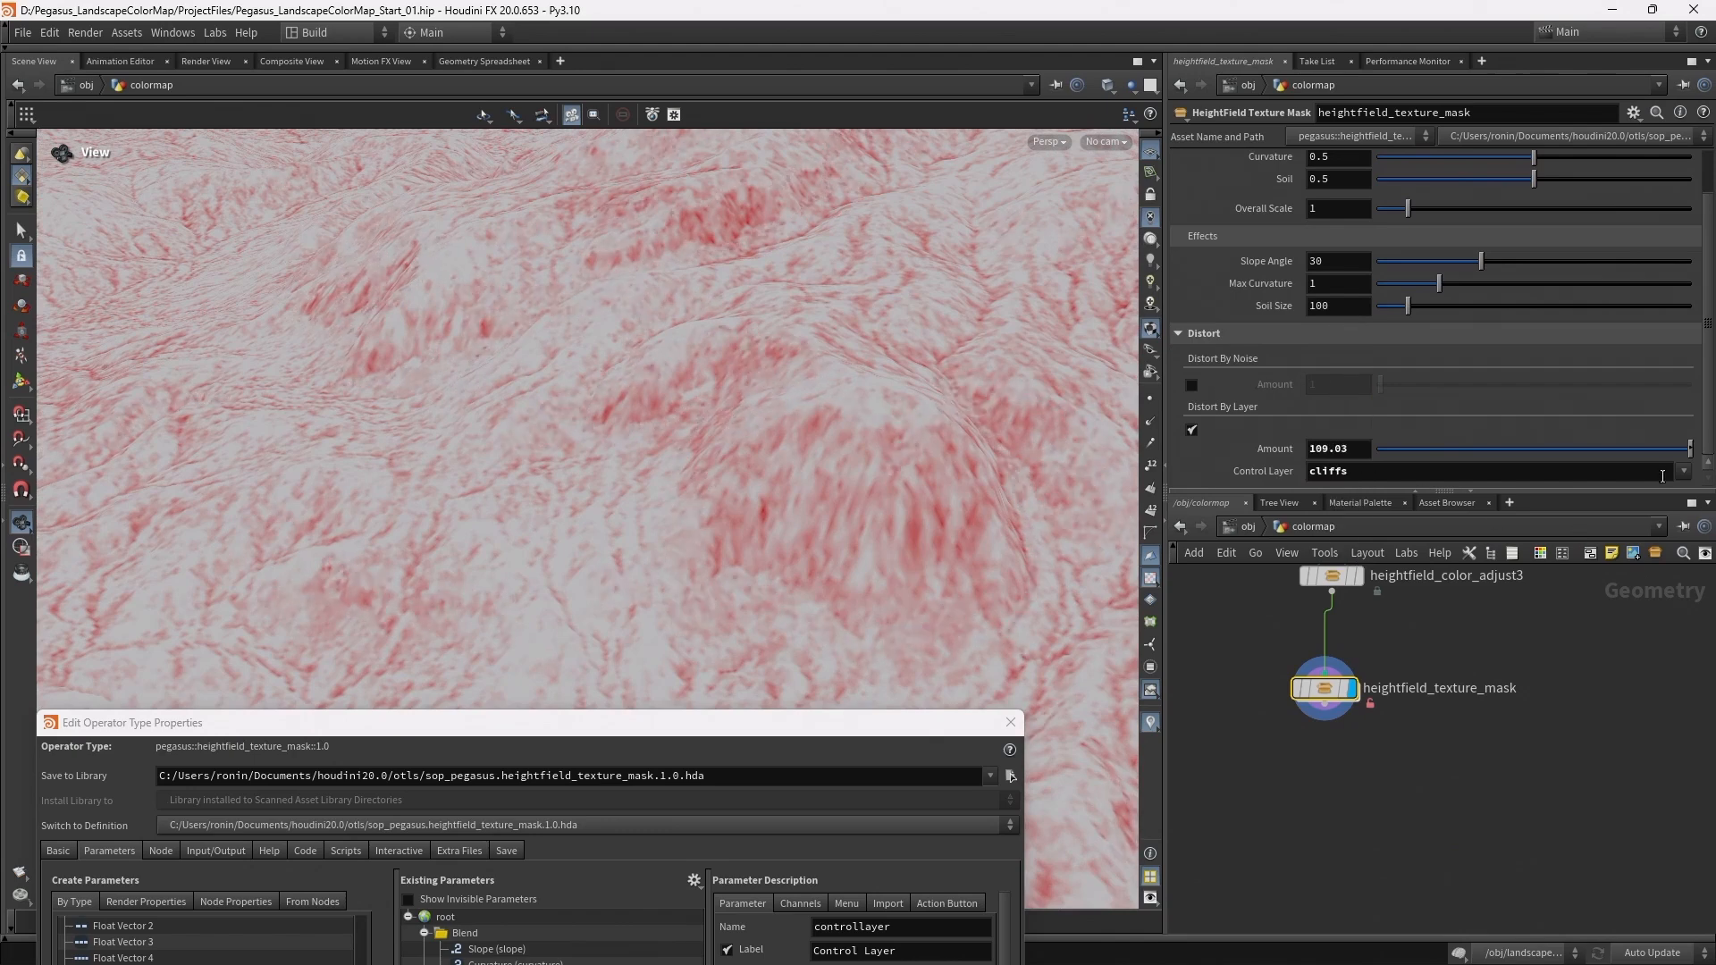
Set the Control Layer to riverbed and lower the Distort By Layer Amount to 39.03
{"action": "left_click", "coordinate": [1684, 471]}
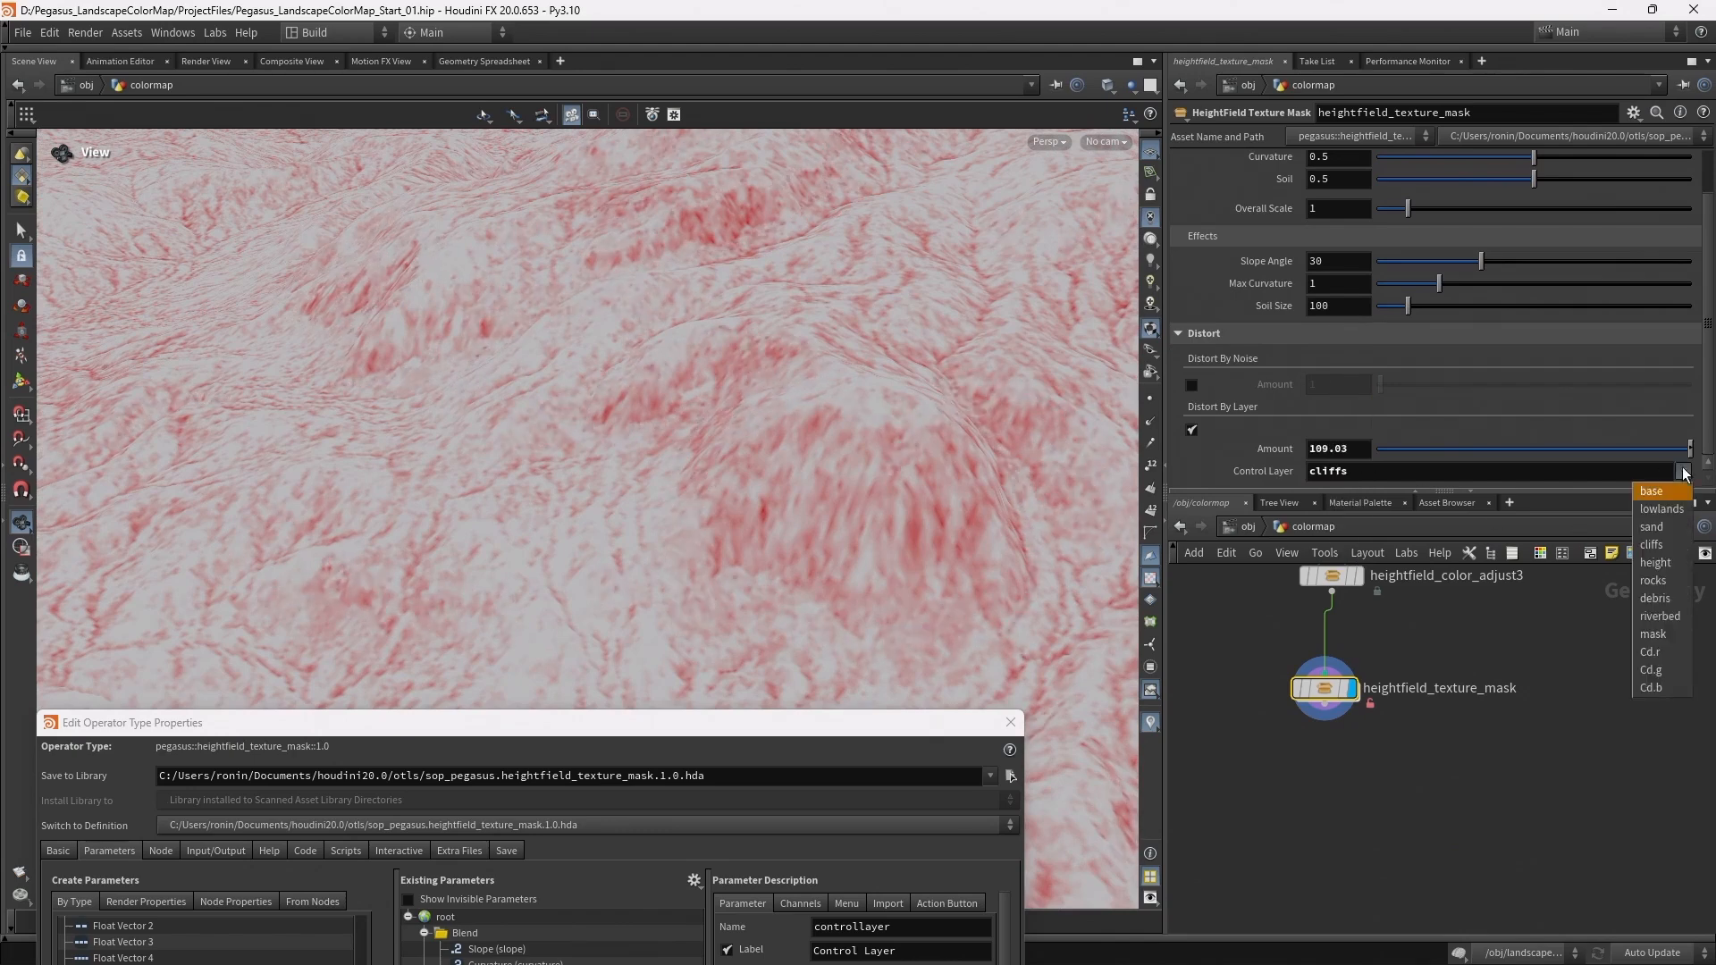
{"action": "left_click", "coordinate": [1661, 617]}
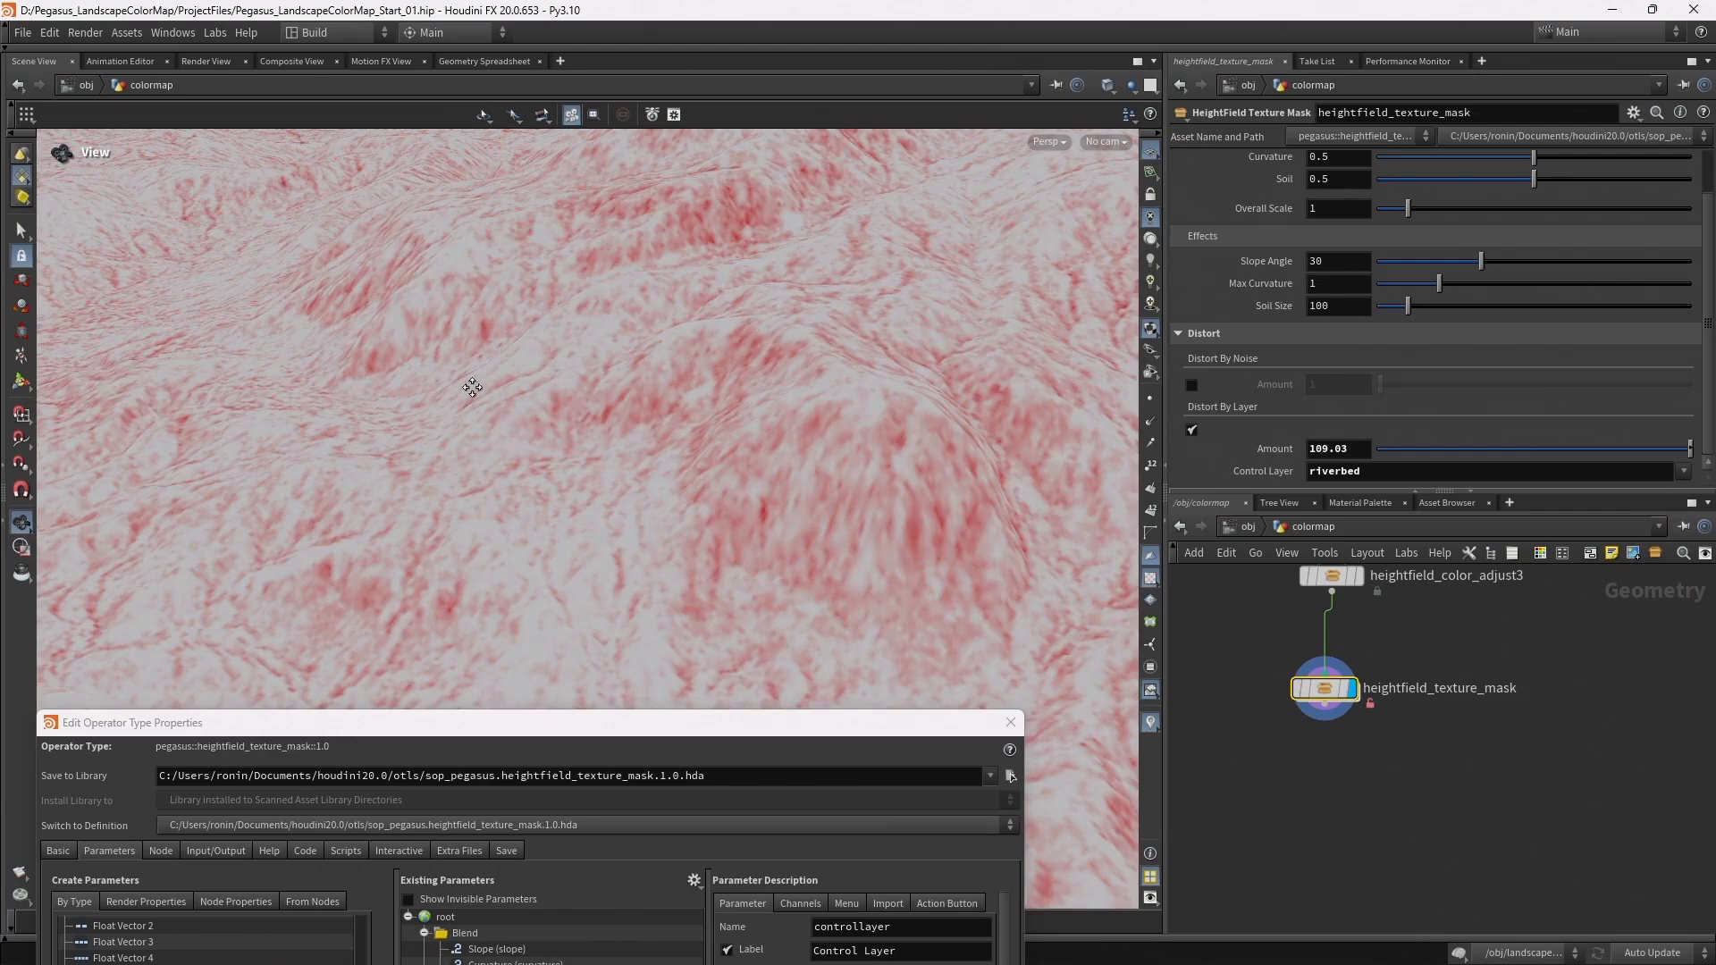
{"action": "left_click_drag", "start_coordinate": [736, 733], "coordinate": [775, 887]}
{"action": "left_click_drag", "start_coordinate": [789, 800], "coordinate": [824, 708]}
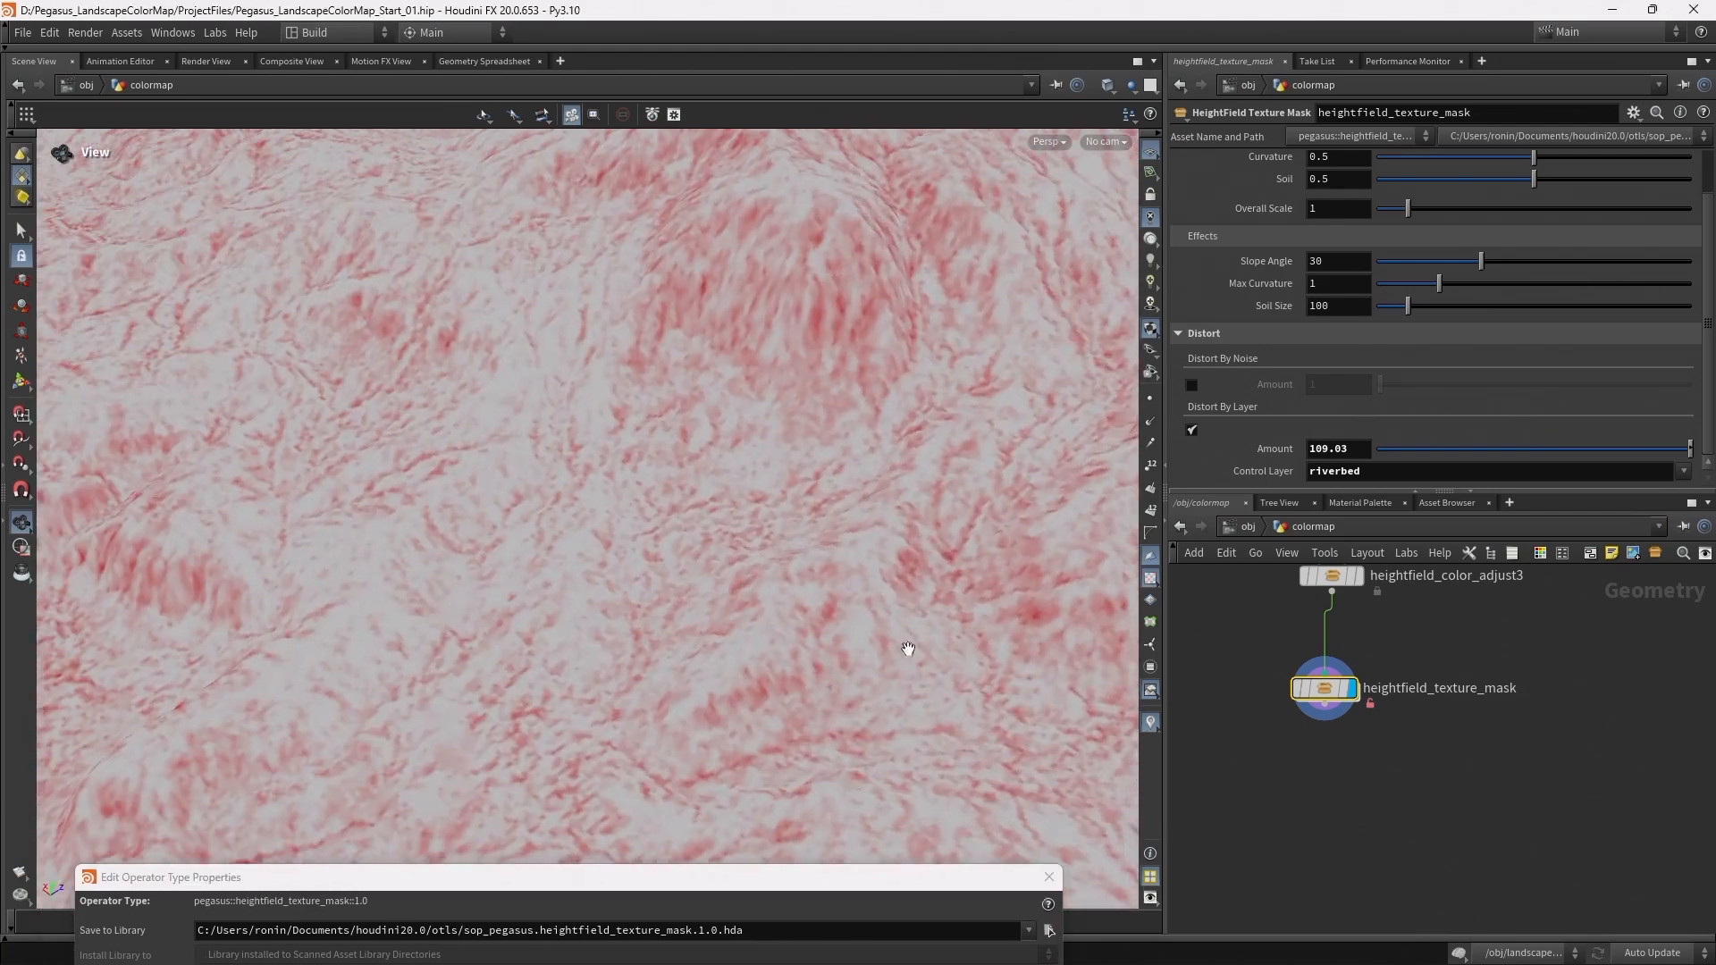
{"action": "middle_click_drag", "start_coordinate": [1339, 449], "coordinate": [1261, 385]}
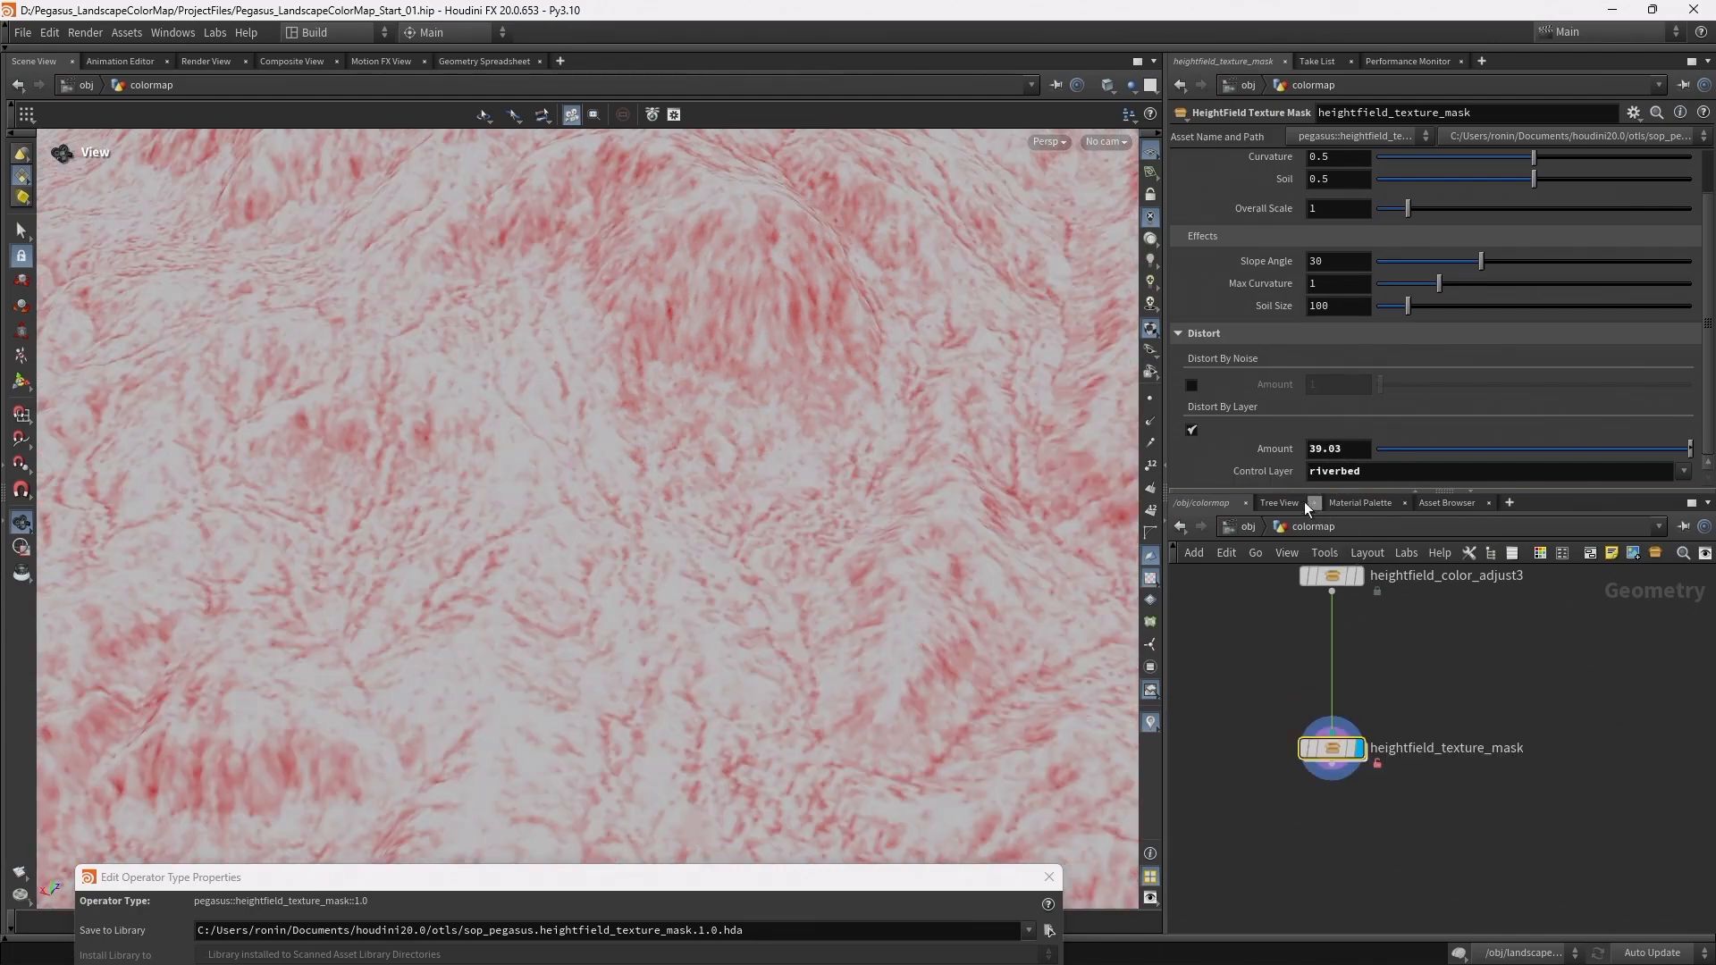
Inspect the riverbed distortion on the terrain and reset the Control Layer parameter to its default
{"action": "left_click_drag", "start_coordinate": [1268, 493], "coordinate": [1271, 531]}
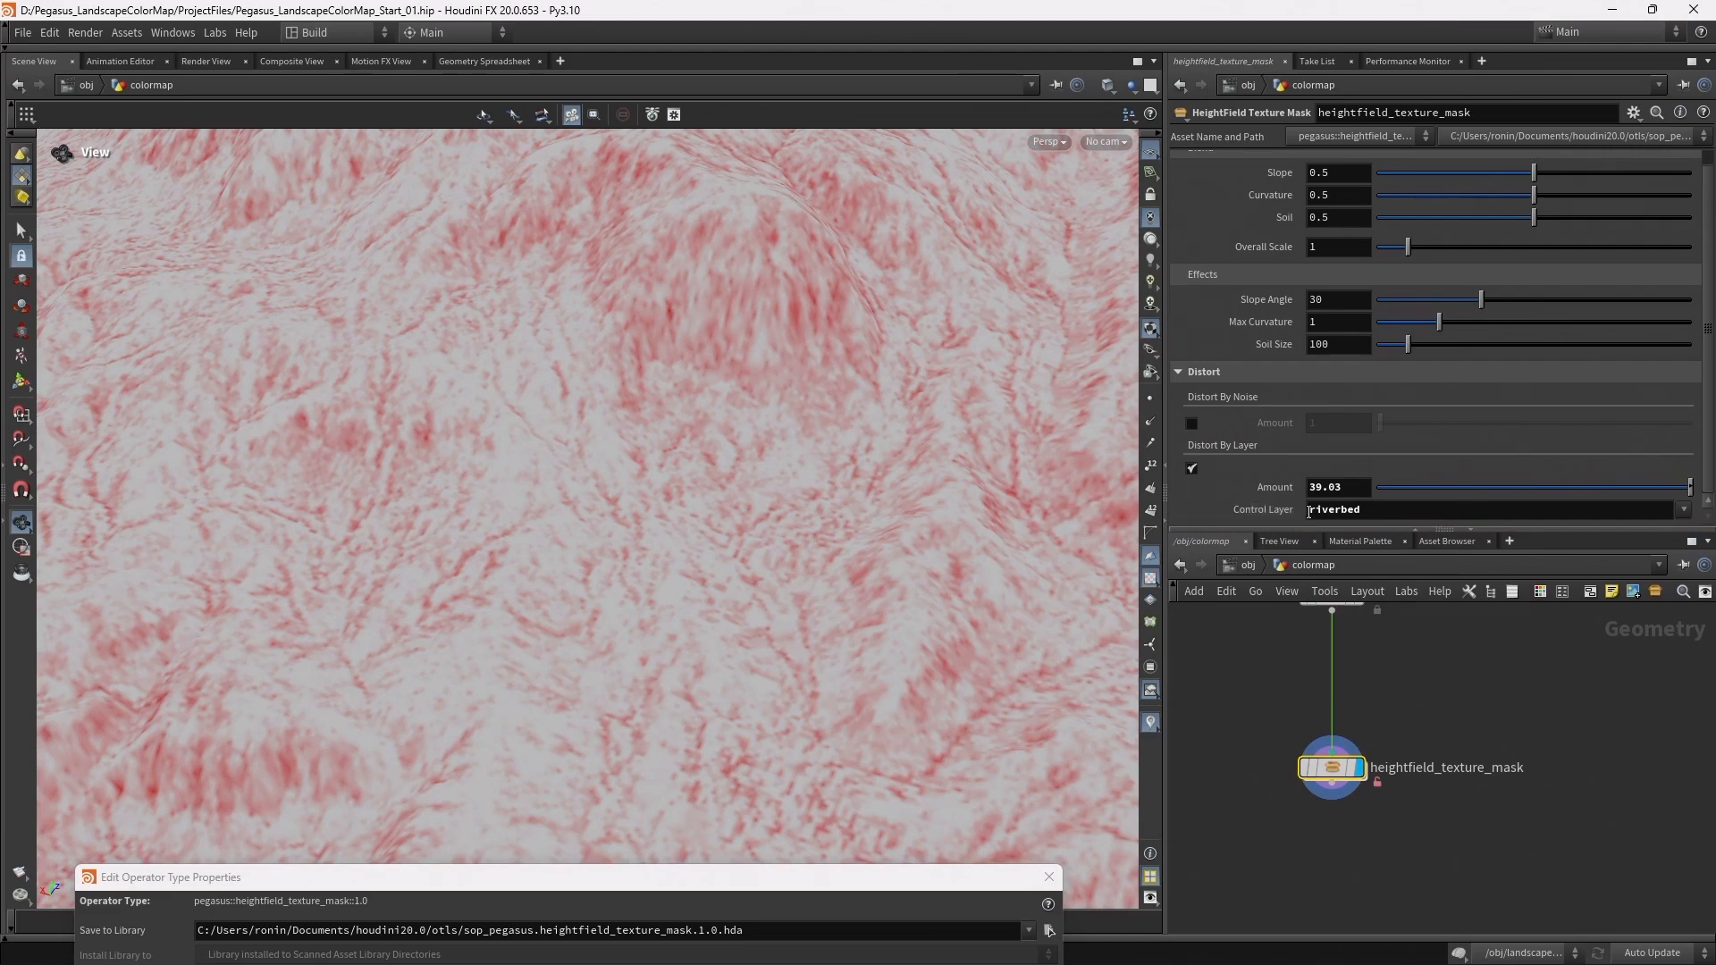
{"action": "left_click_drag", "start_coordinate": [826, 421], "coordinate": [958, 431]}
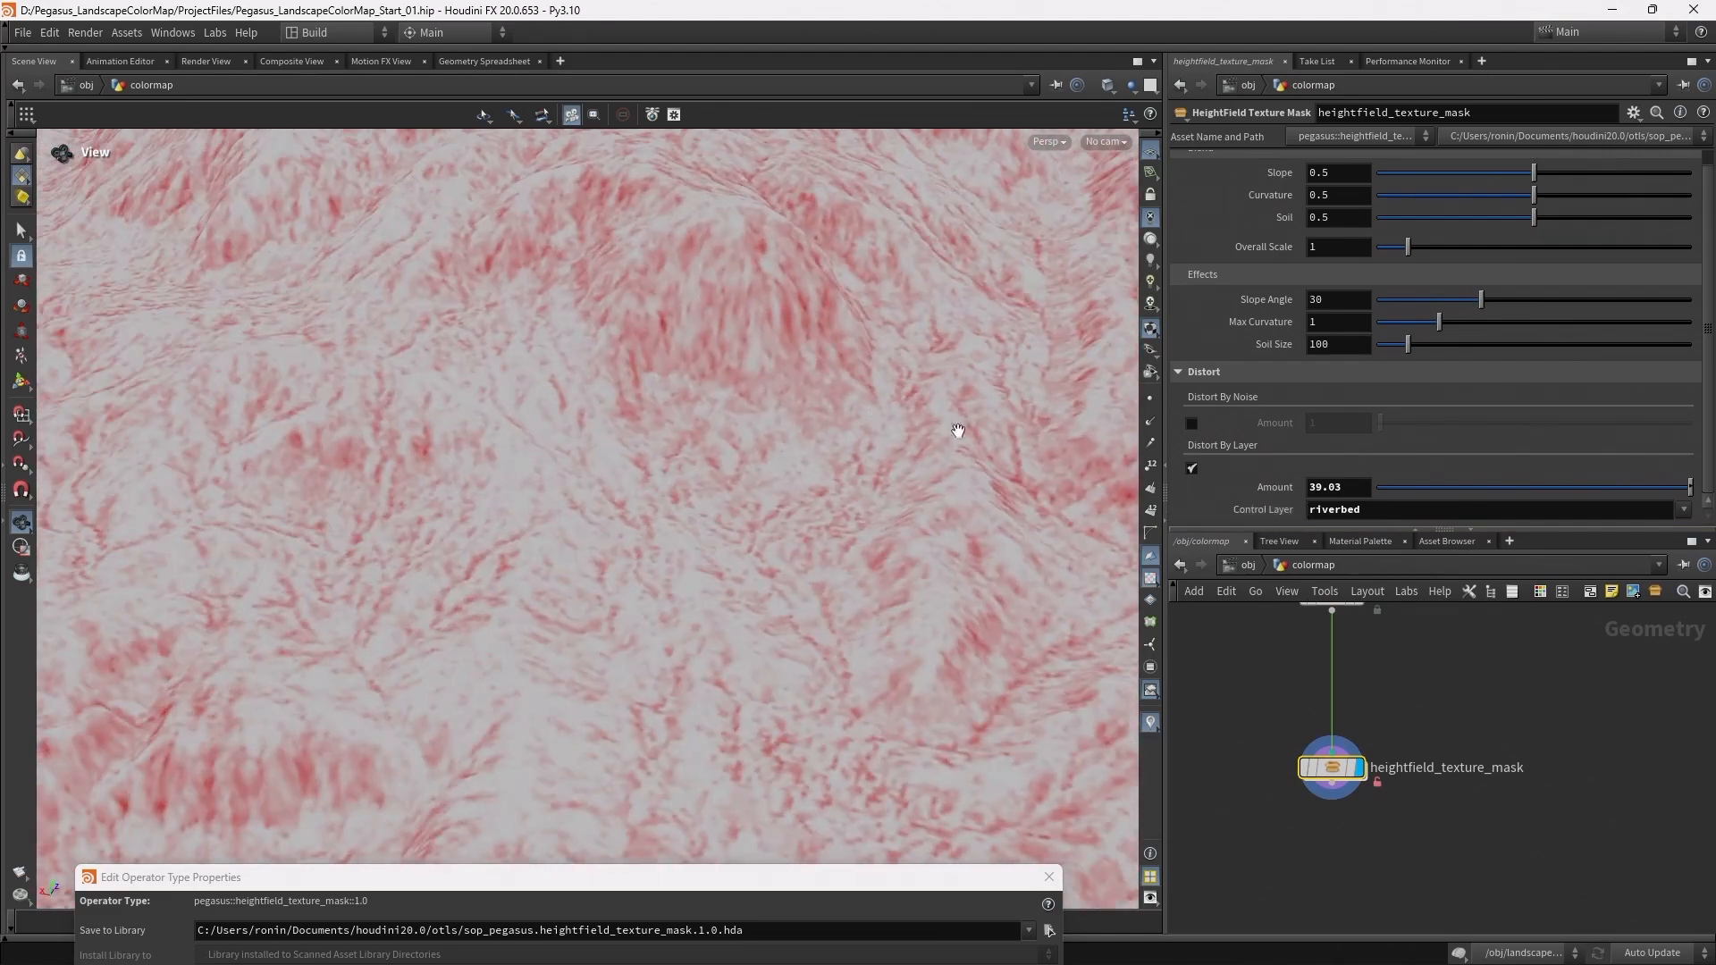
{"action": "middle_click", "coordinate": [1262, 509], "text": "ctrl"}
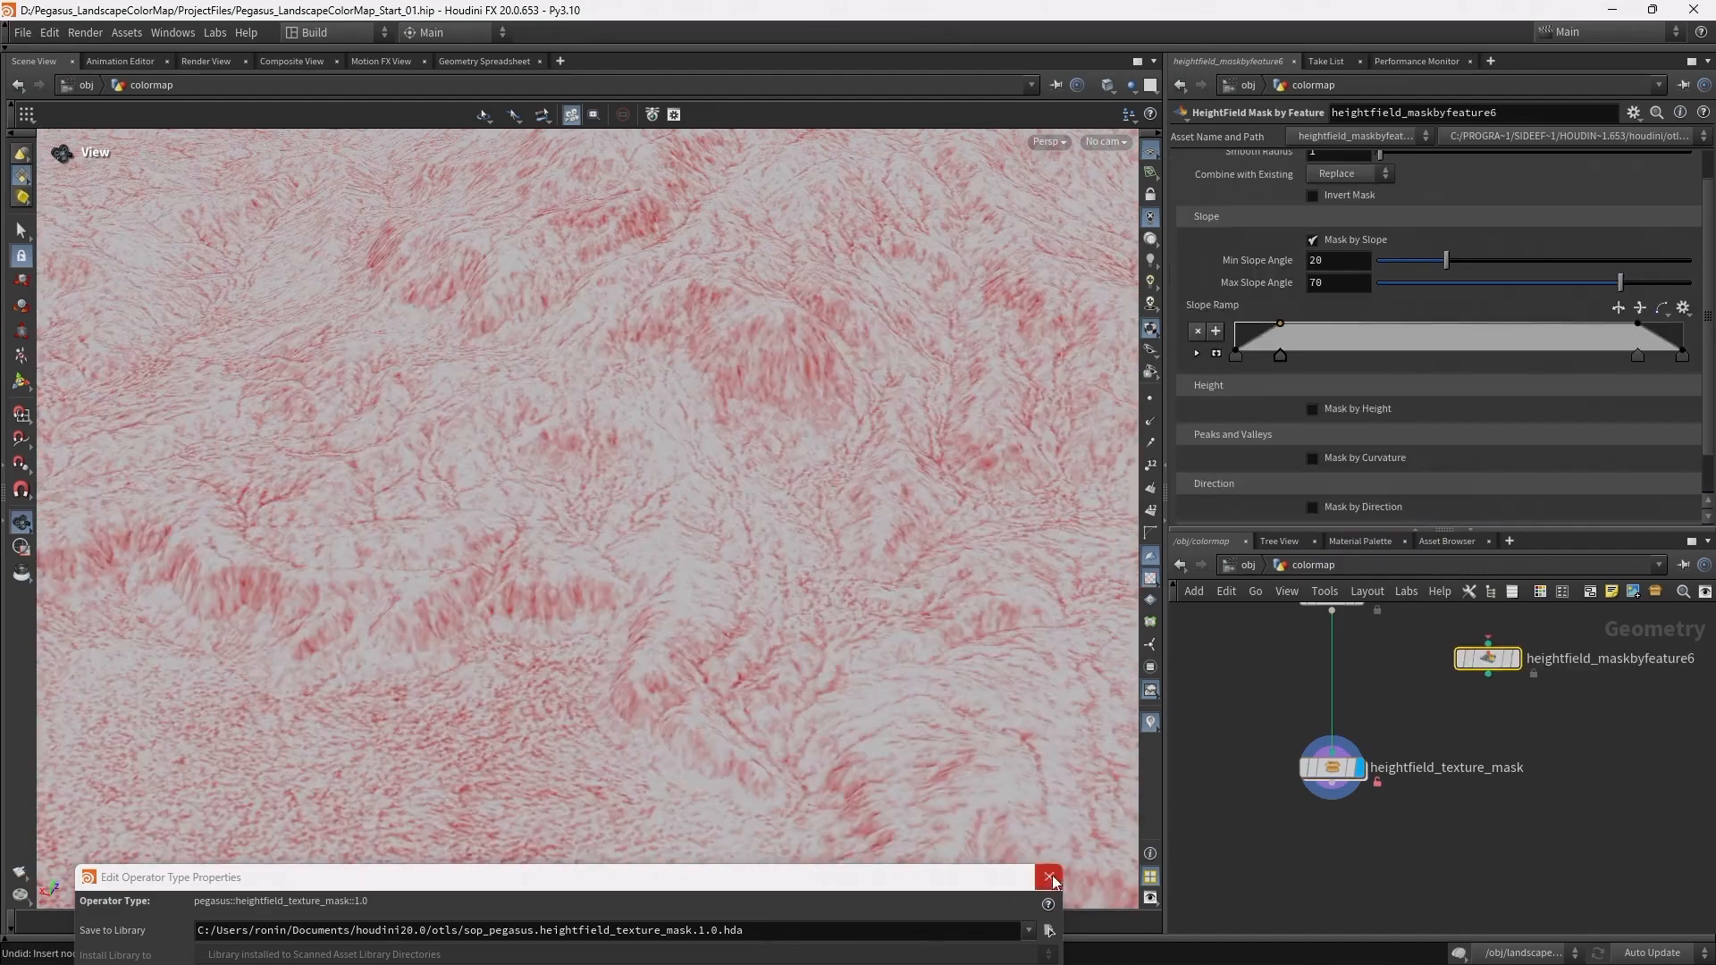
Delete the unconnected heightfield_maskbyfeature6 node and accept the HeightField Texture Mask's operator type properties
{"action": "left_click_drag", "start_coordinate": [966, 883], "coordinate": [943, 306]}
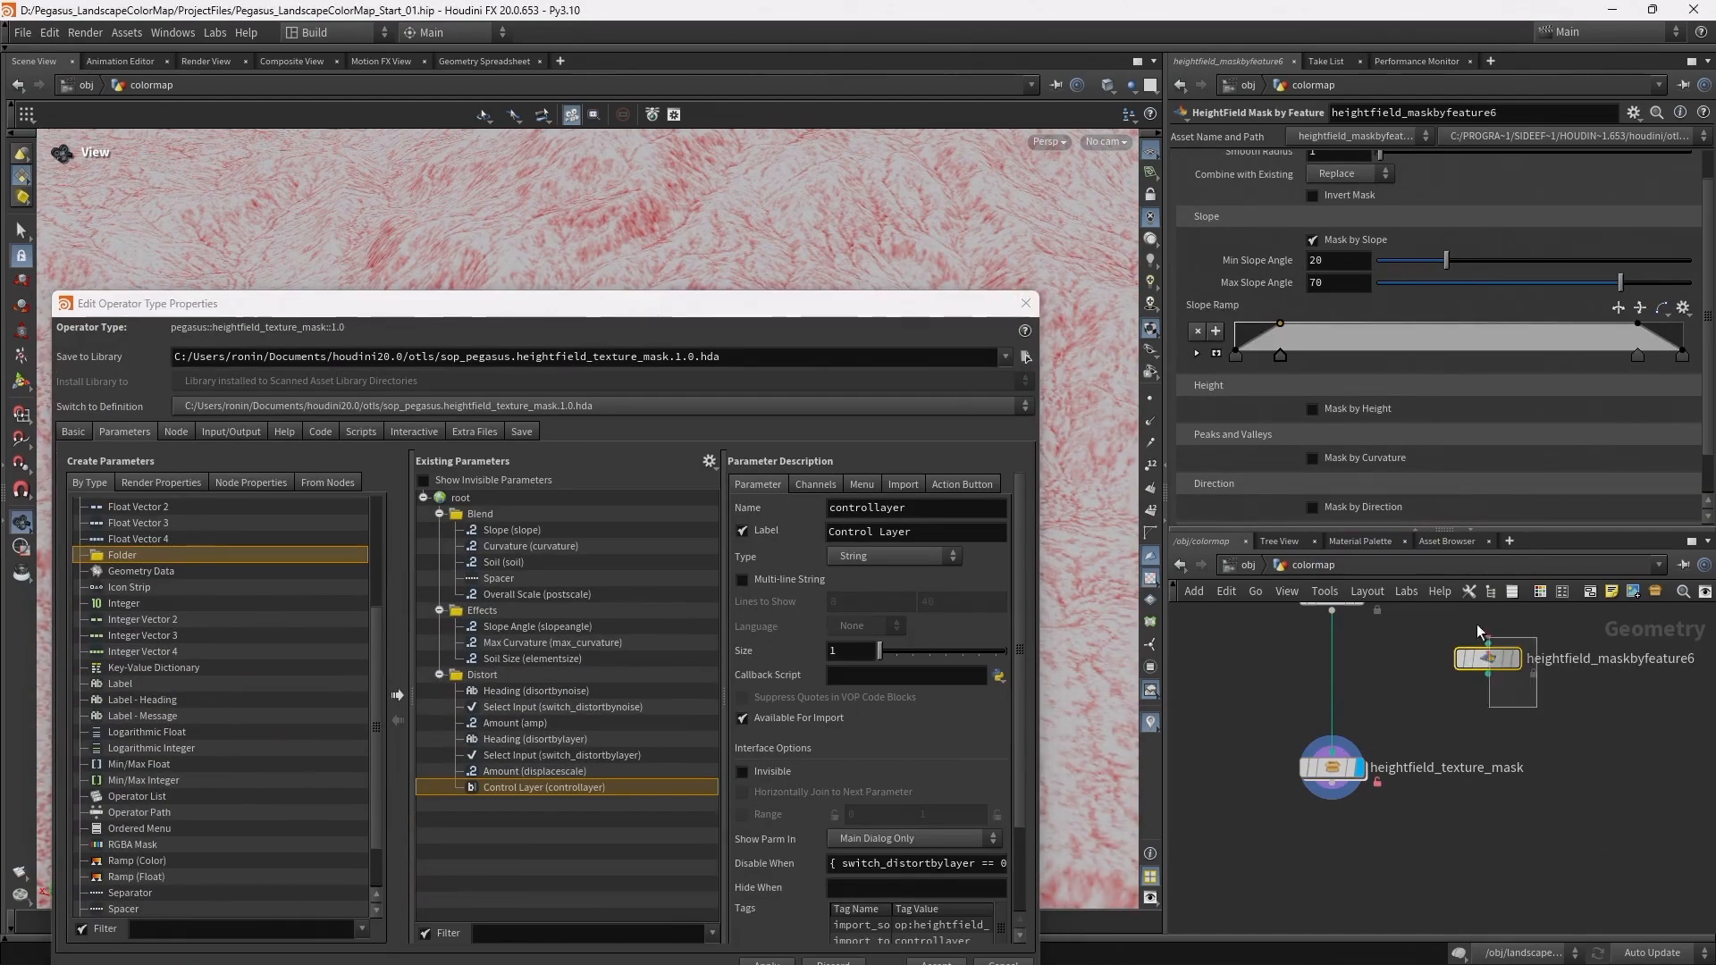
{"action": "key", "text": "Delete"}
{"action": "left_click_drag", "start_coordinate": [828, 309], "coordinate": [879, 156]}
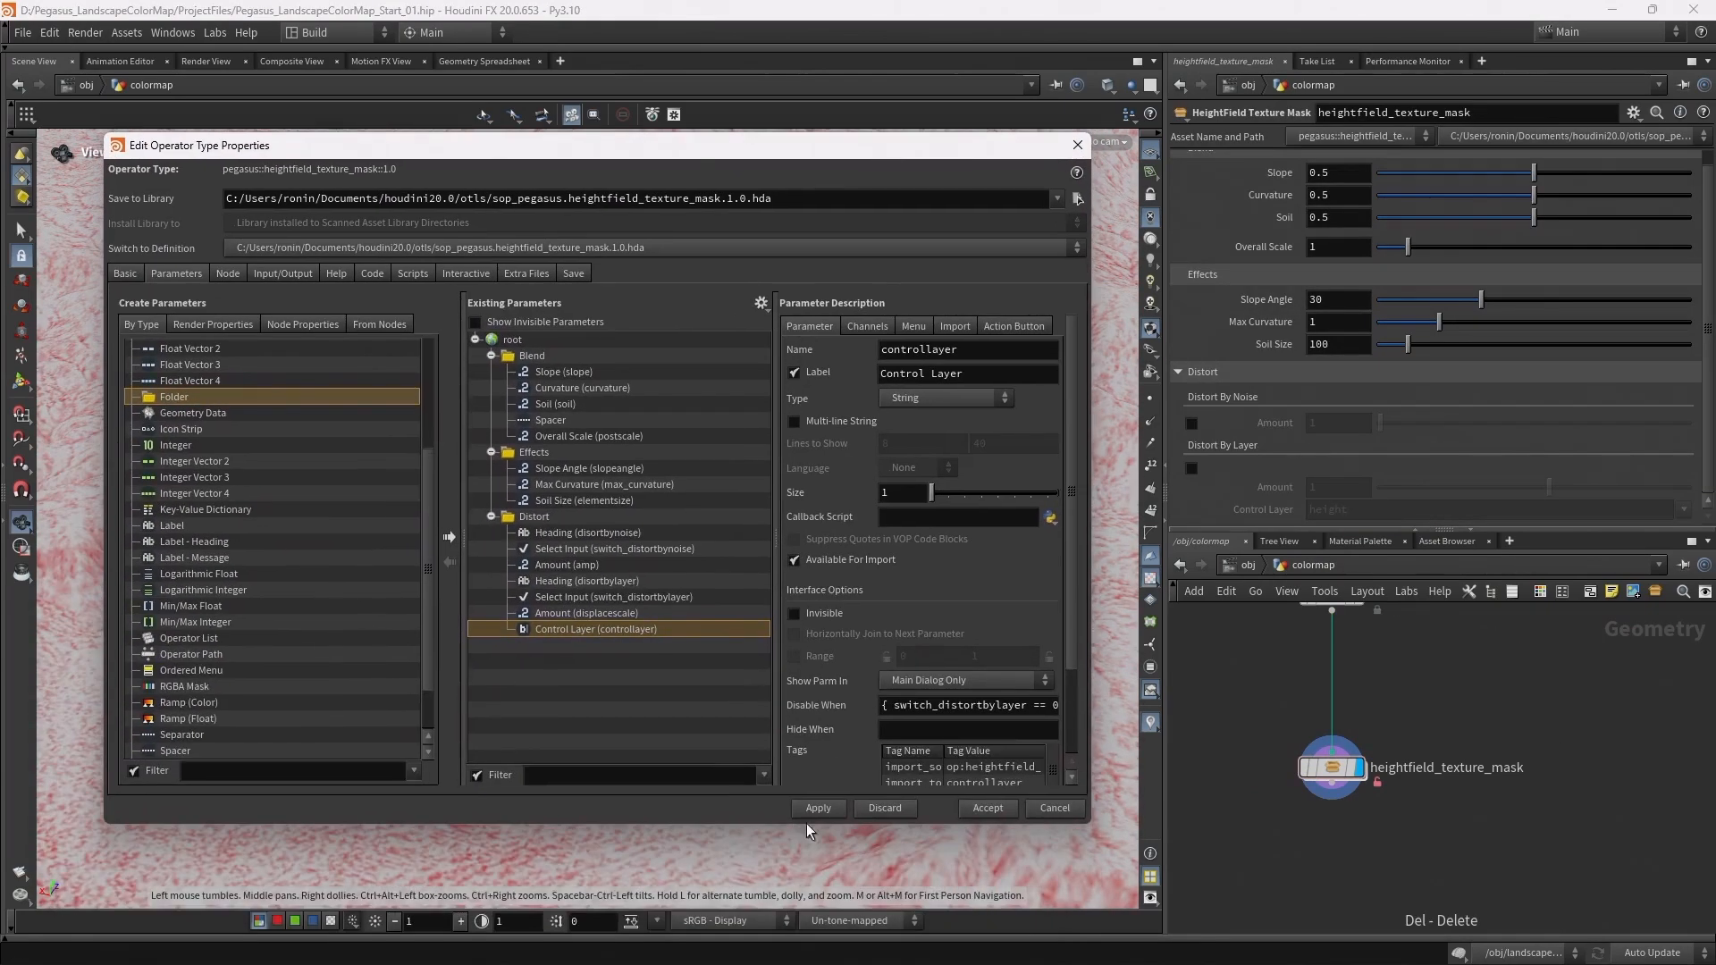
{"action": "left_click", "coordinate": [984, 807]}
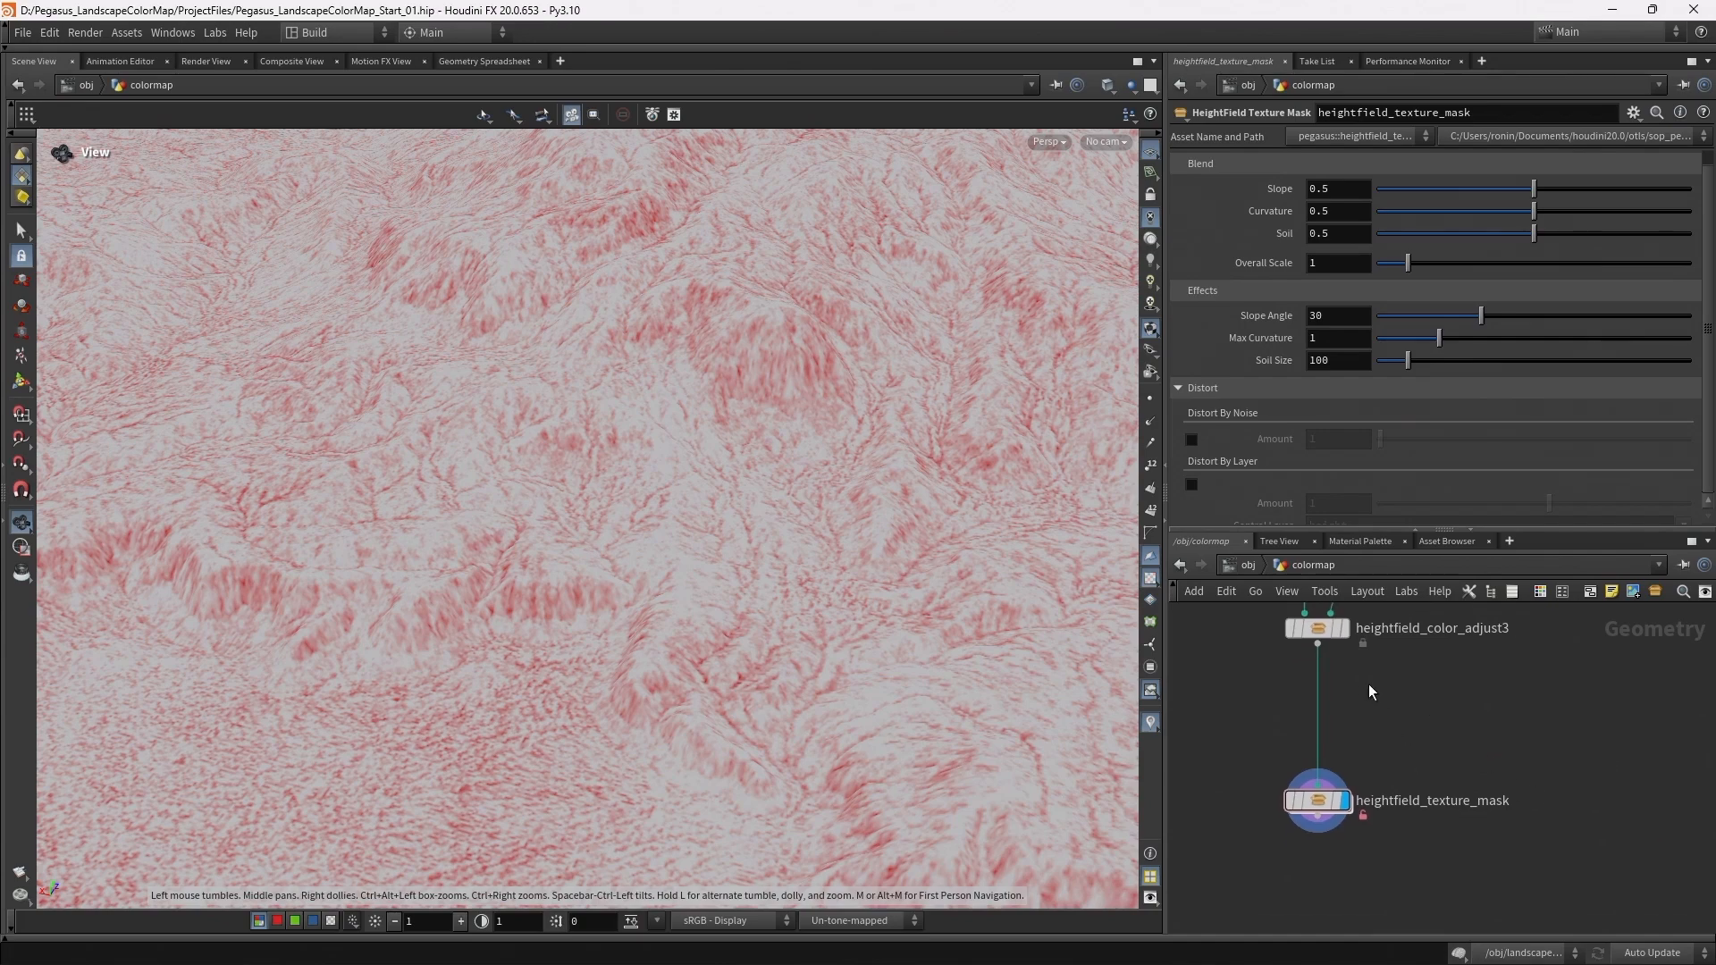
Insert a HeightField Mask by Feature node between heightfield_color_adjust3 and heightfield_texture_mask and examine how the incoming mask affects the result
{"action": "left_click_drag", "start_coordinate": [1275, 715], "coordinate": [1273, 717]}
{"action": "key", "text": "Tab"}
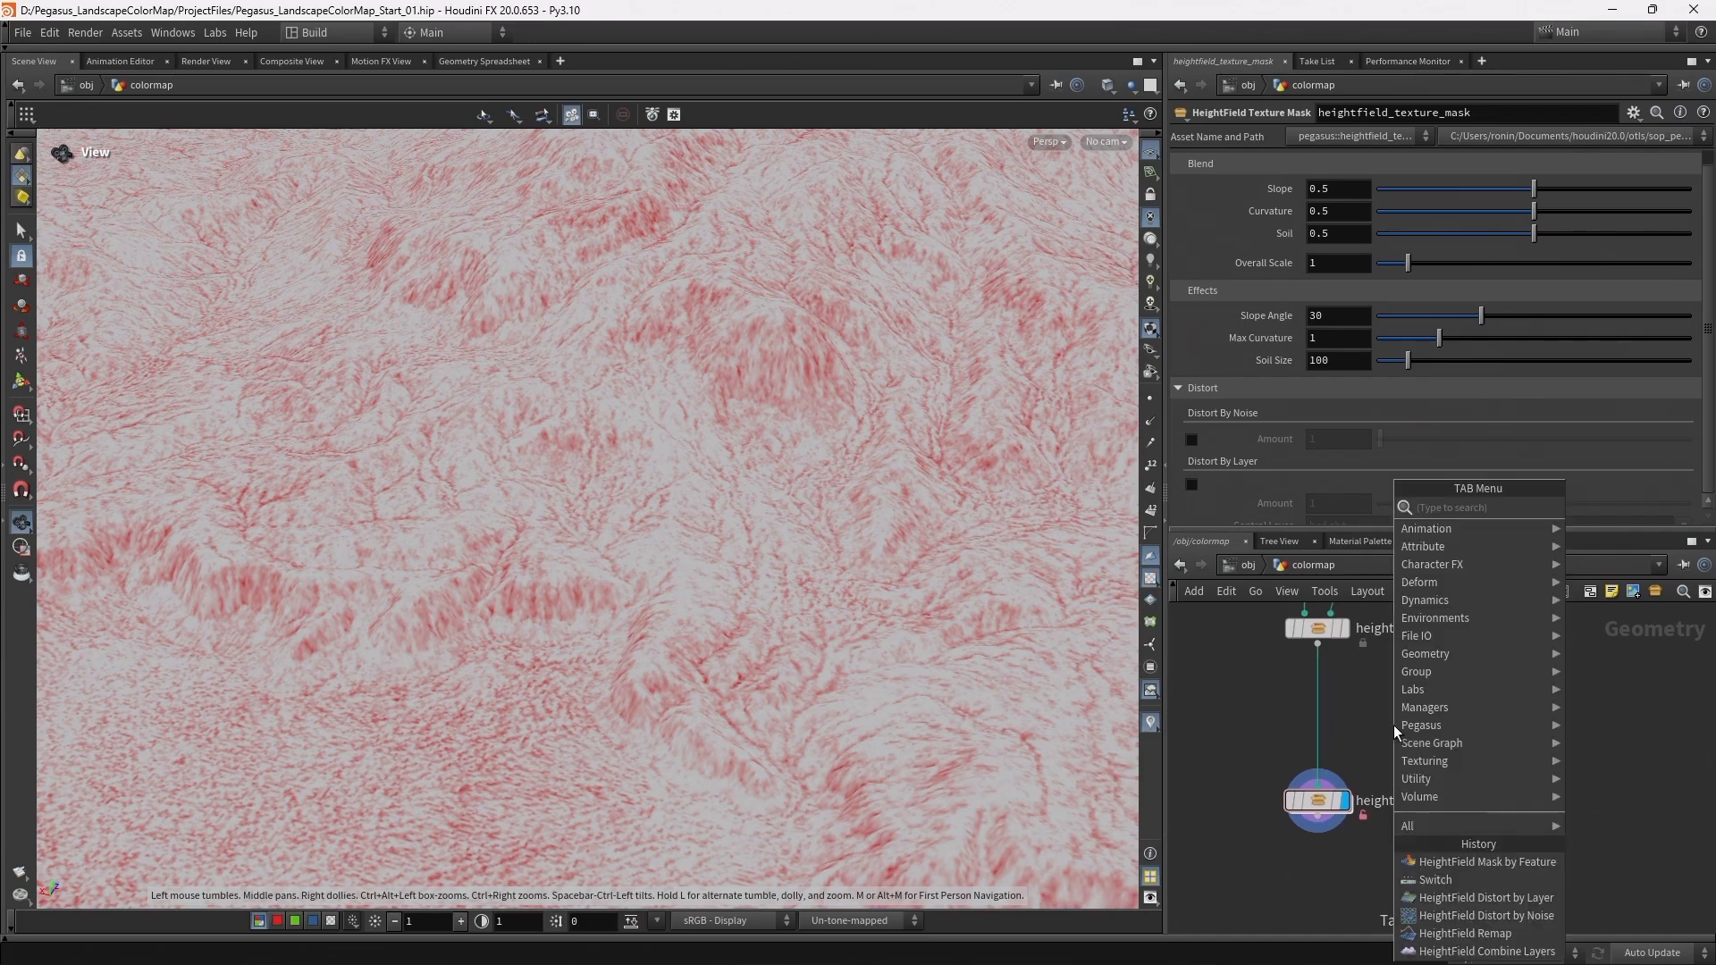
{"action": "type", "text": "hf mask b"}
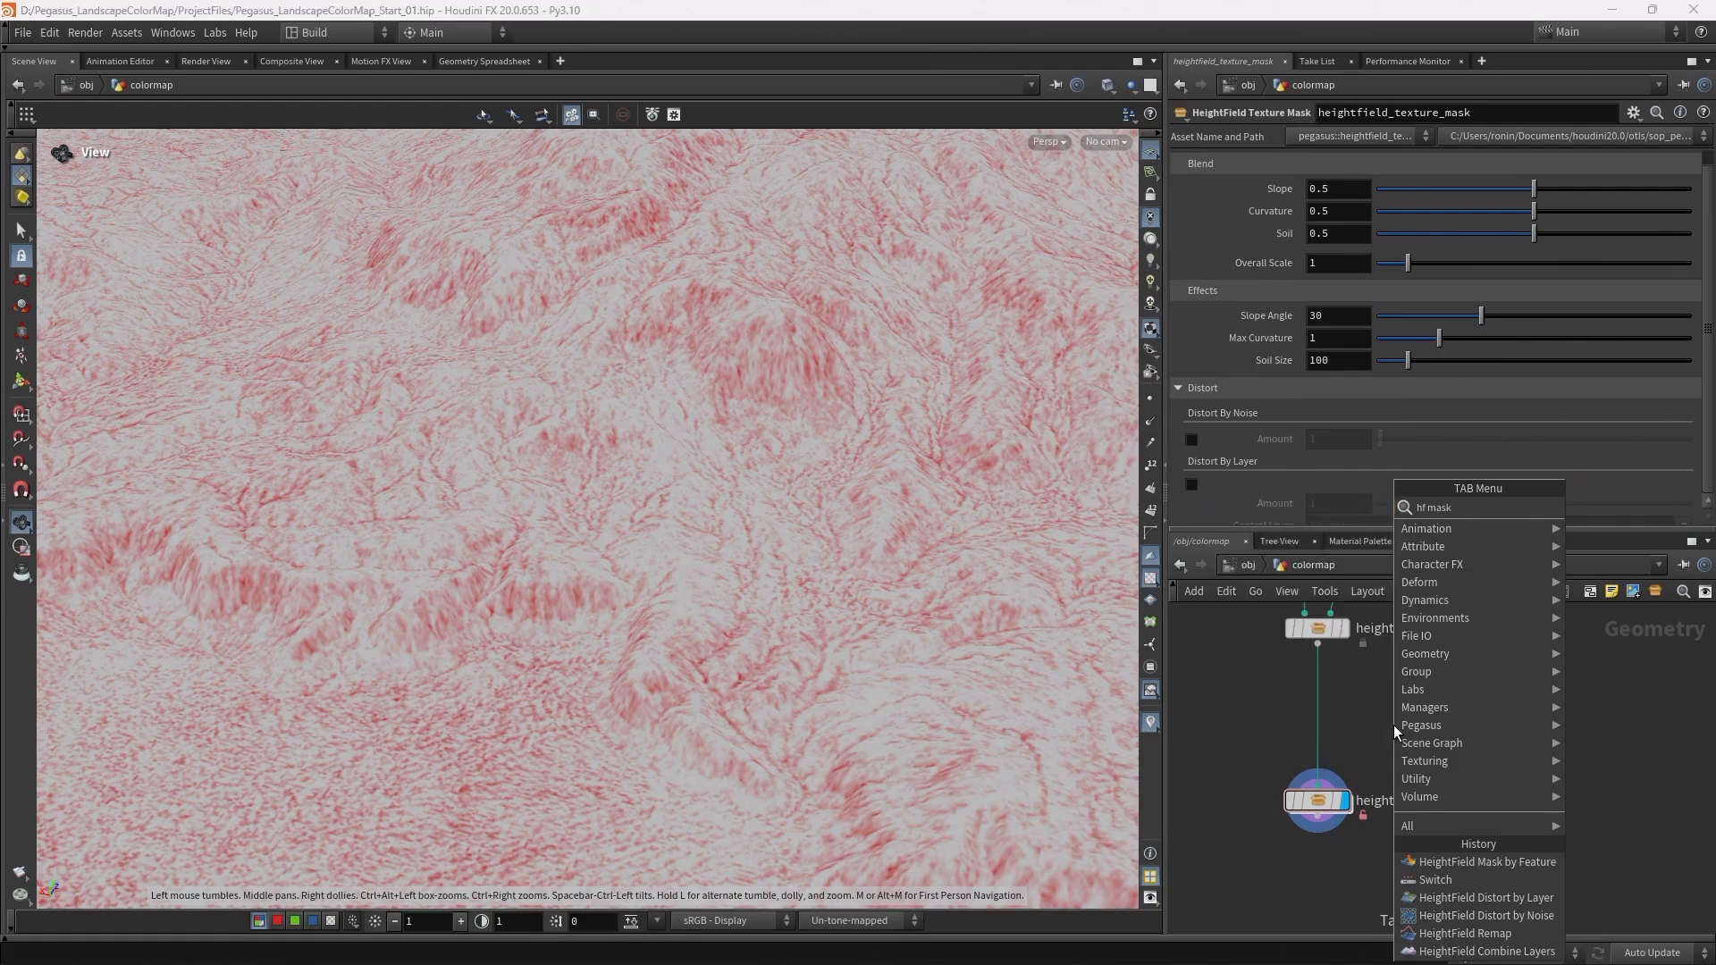
{"action": "key", "text": "Down"}
{"action": "key", "text": "Return"}
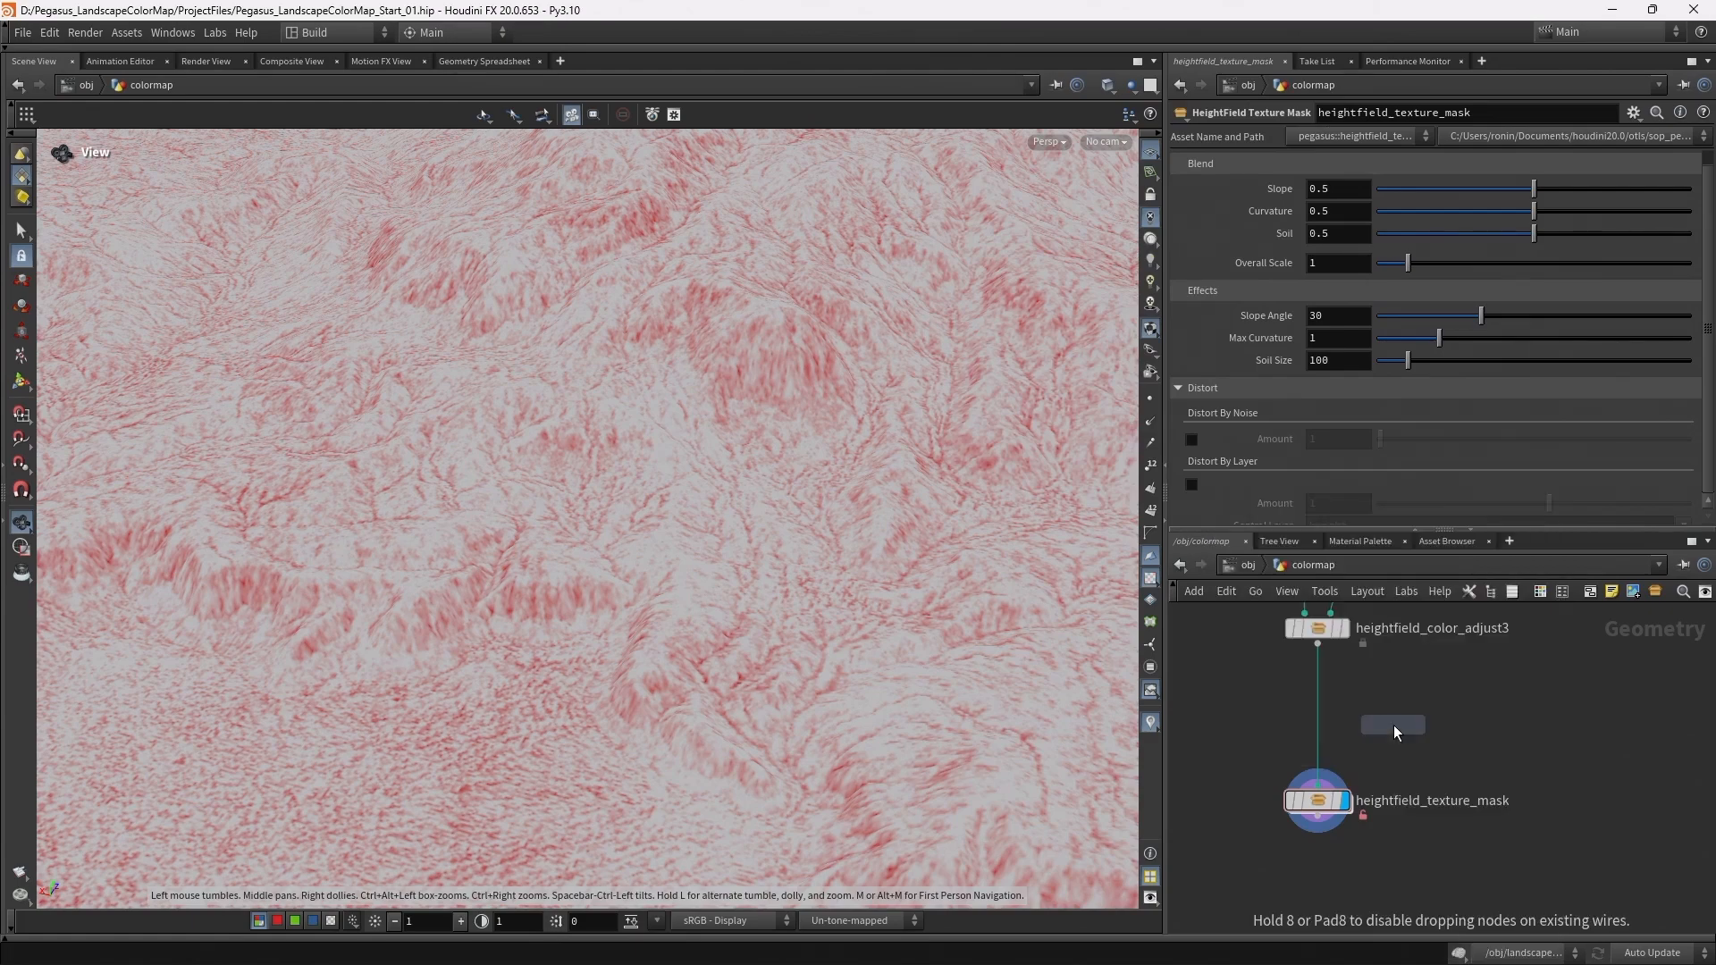
{"action": "left_click", "coordinate": [1393, 726]}
{"action": "left_click_drag", "start_coordinate": [1407, 728], "coordinate": [1330, 712]}
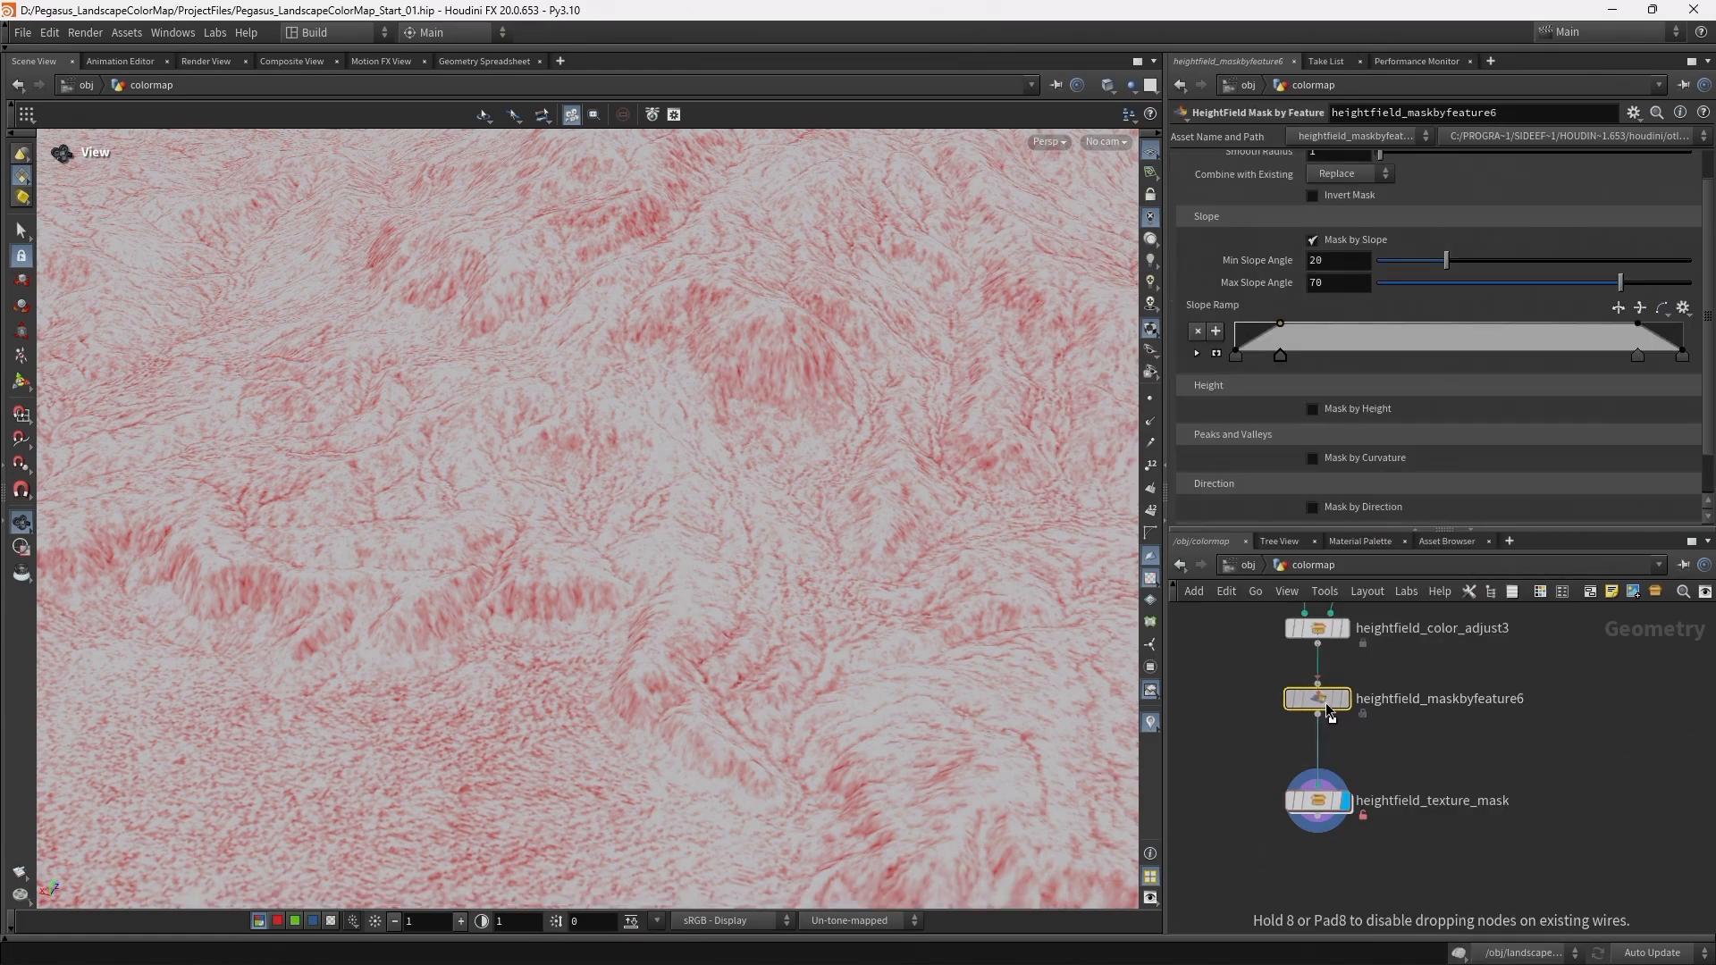
{"action": "left_click", "coordinate": [1317, 800]}
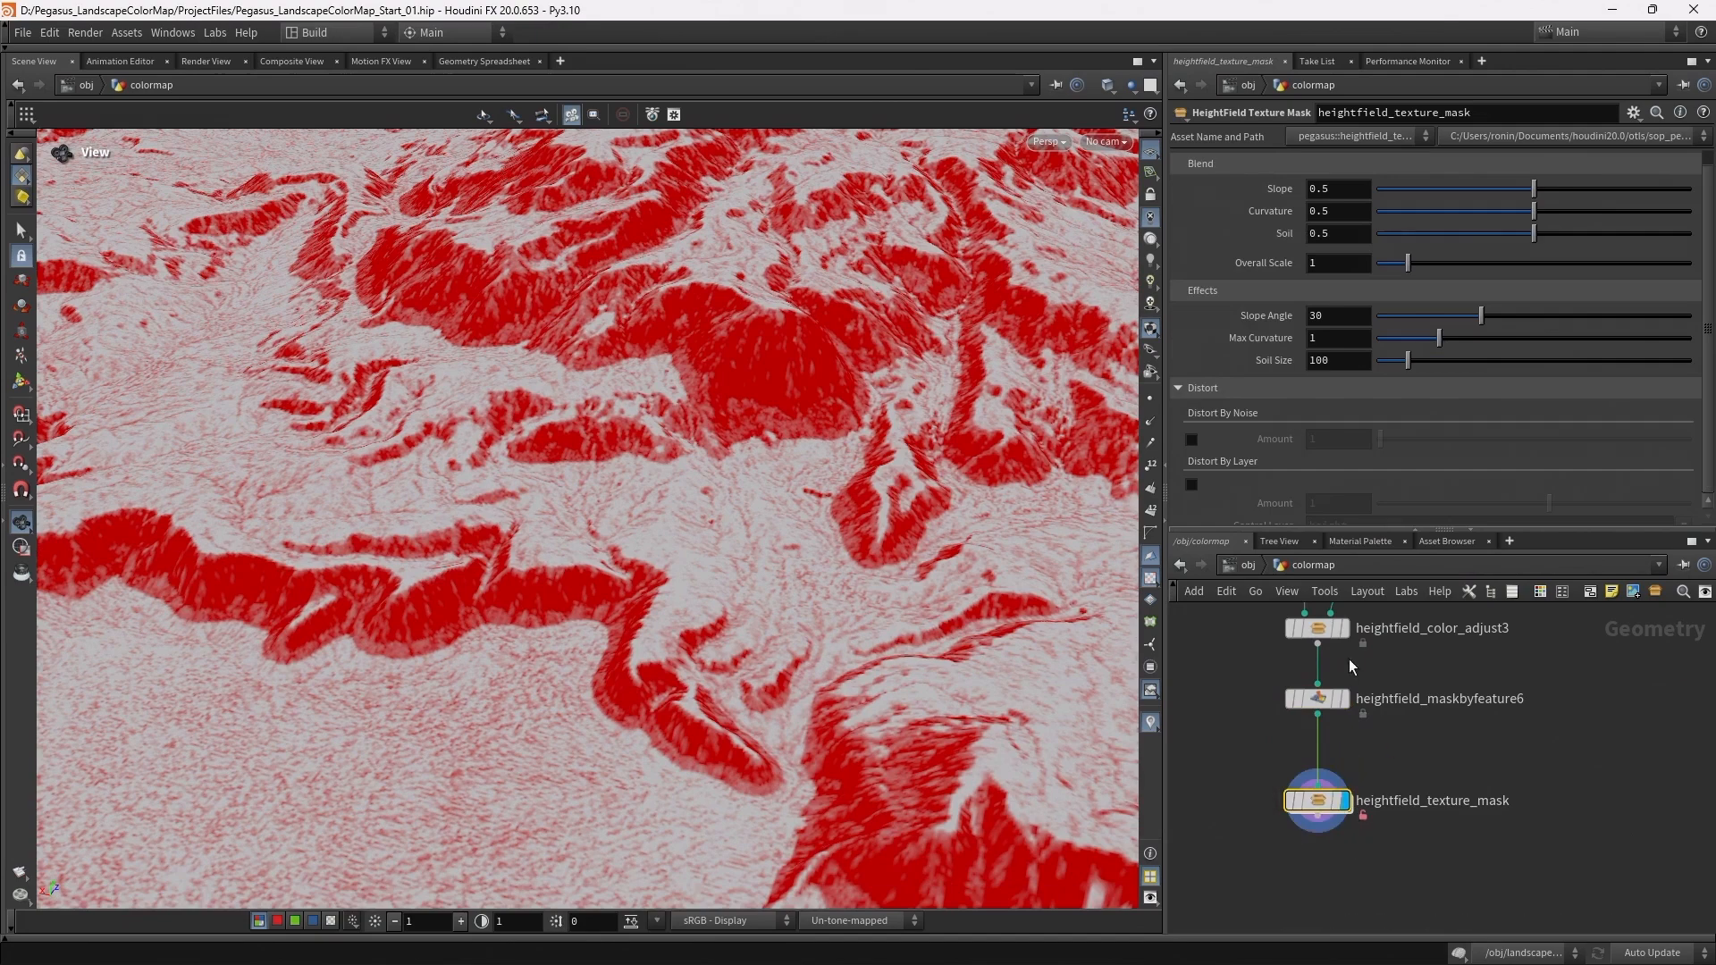
{"action": "left_click_drag", "start_coordinate": [776, 417], "coordinate": [784, 408]}
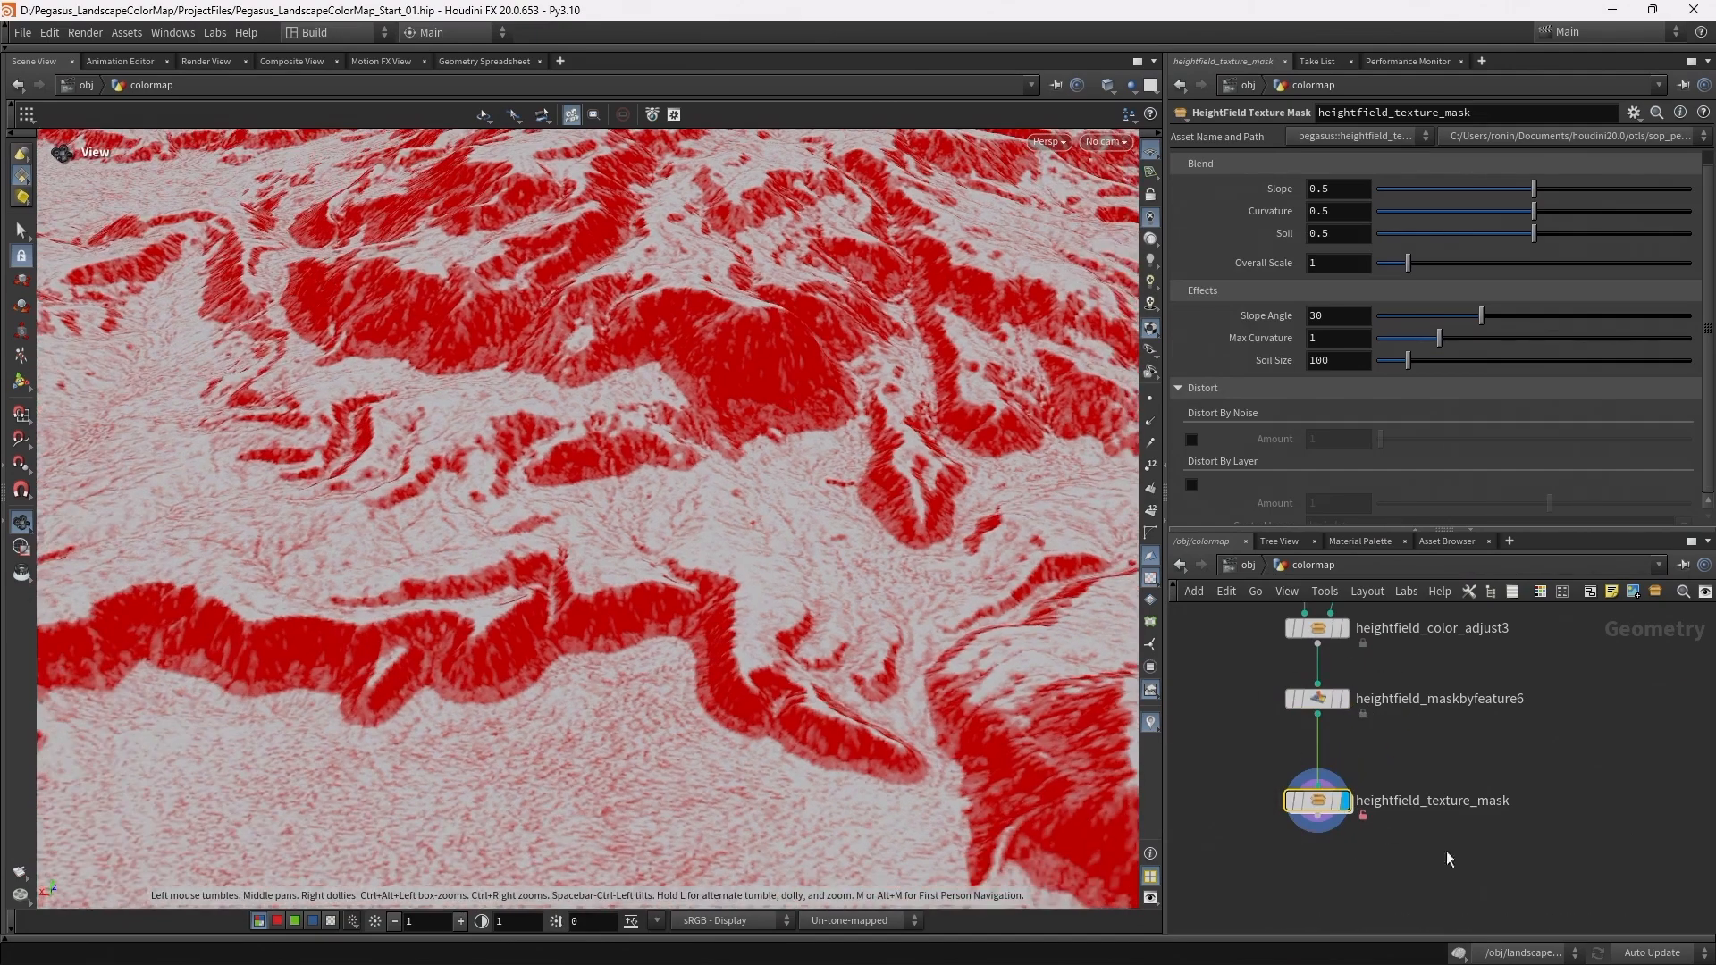
Inside heightfield_texture_mask, display heightfield_masknoise1 and change its Combine Method to Replace
{"action": "mouse_move", "coordinate": [1319, 809]}
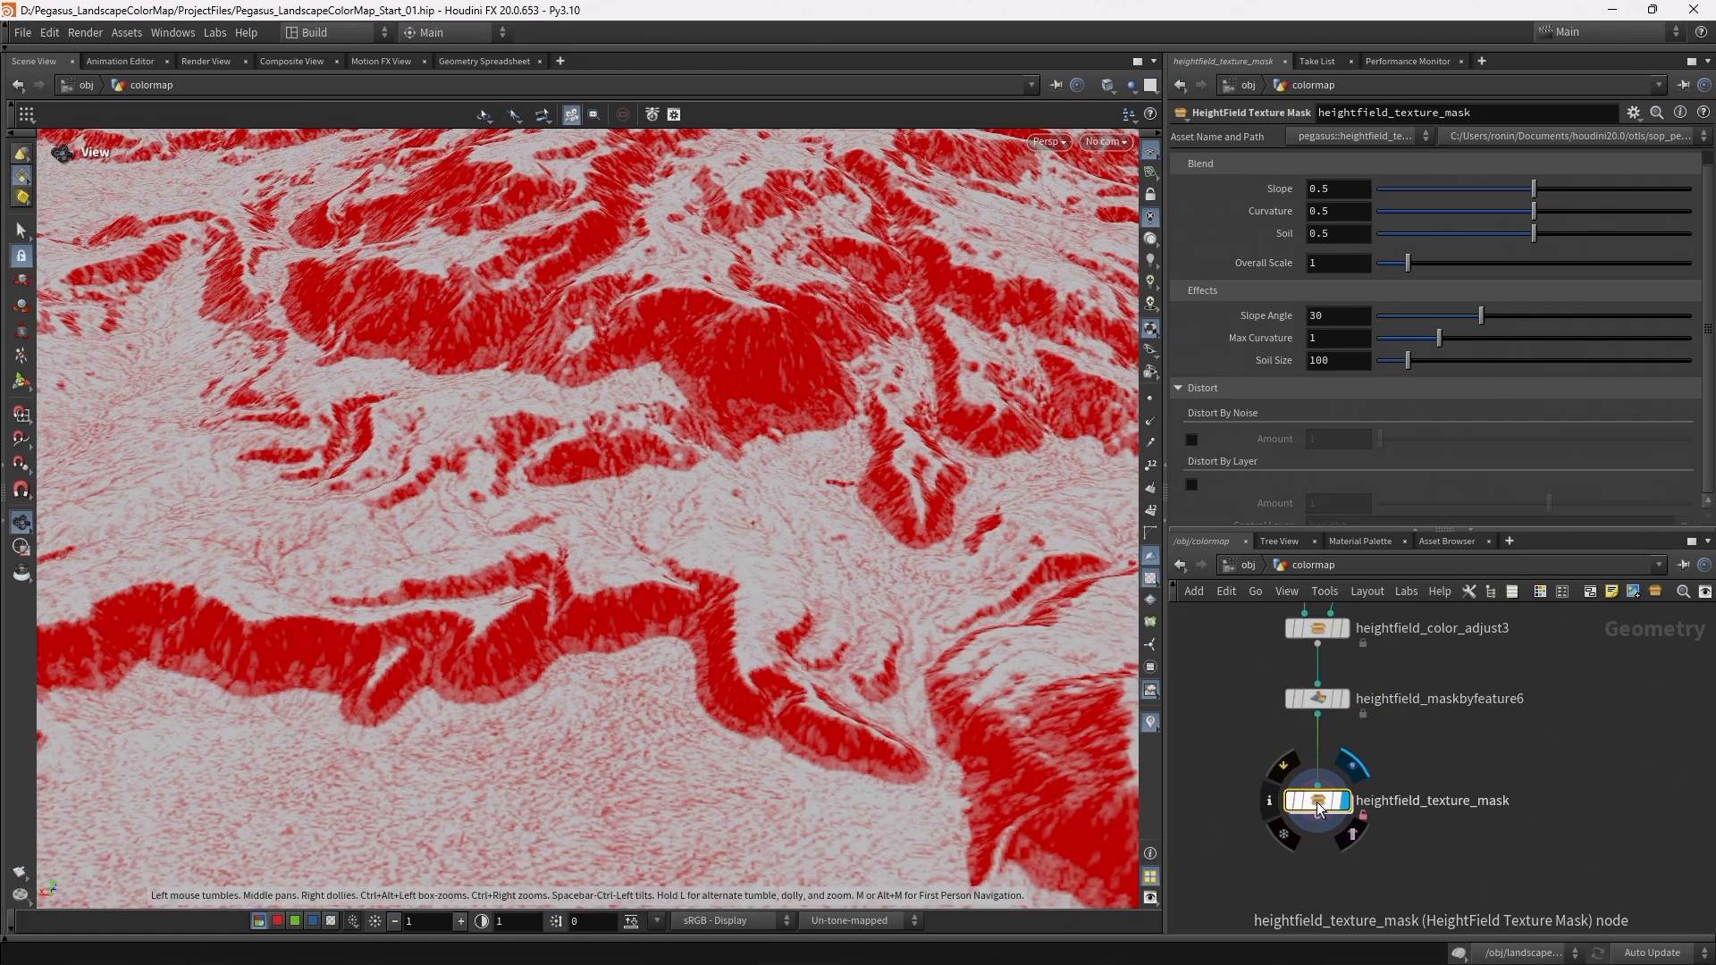
{"action": "double_click", "coordinate": [1317, 802]}
{"action": "left_click_drag", "start_coordinate": [1334, 851], "coordinate": [1334, 901]}
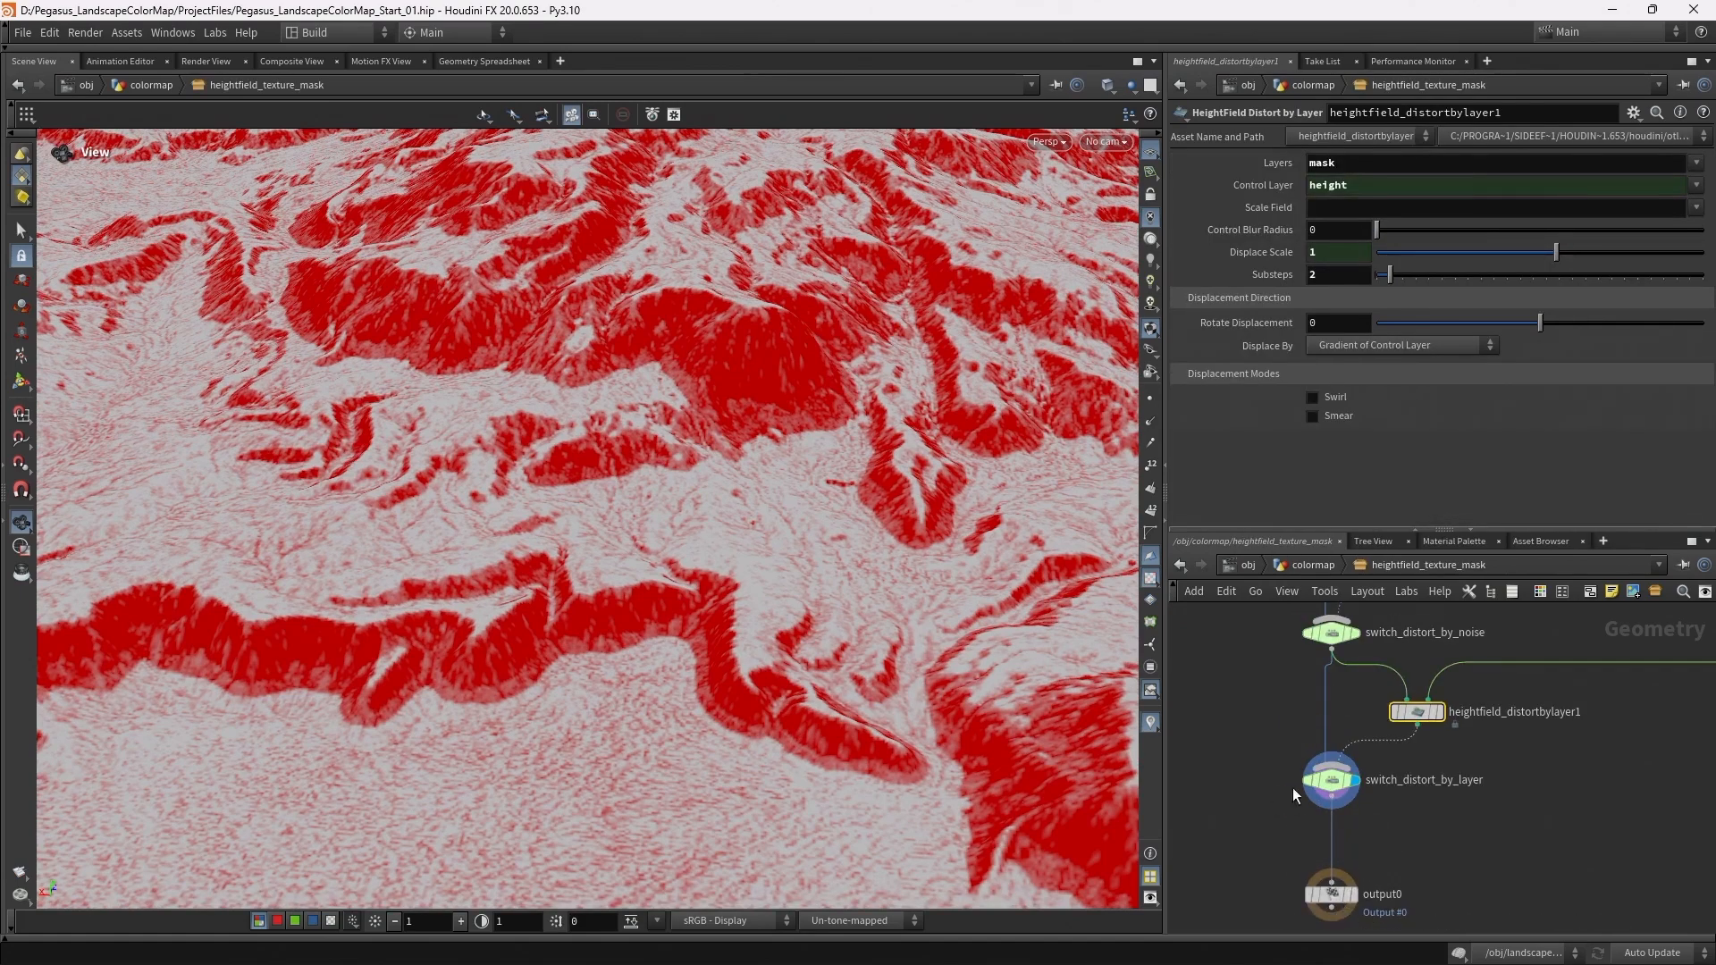
{"action": "scroll", "coordinate": [1296, 793], "scroll_direction": "down", "scroll_amount": 5}
{"action": "middle_click_drag", "start_coordinate": [1240, 616], "coordinate": [1293, 754]}
{"action": "scroll", "coordinate": [1322, 686], "scroll_direction": "up", "scroll_amount": 3}
{"action": "scroll", "coordinate": [1323, 694], "scroll_direction": "up", "scroll_amount": 2}
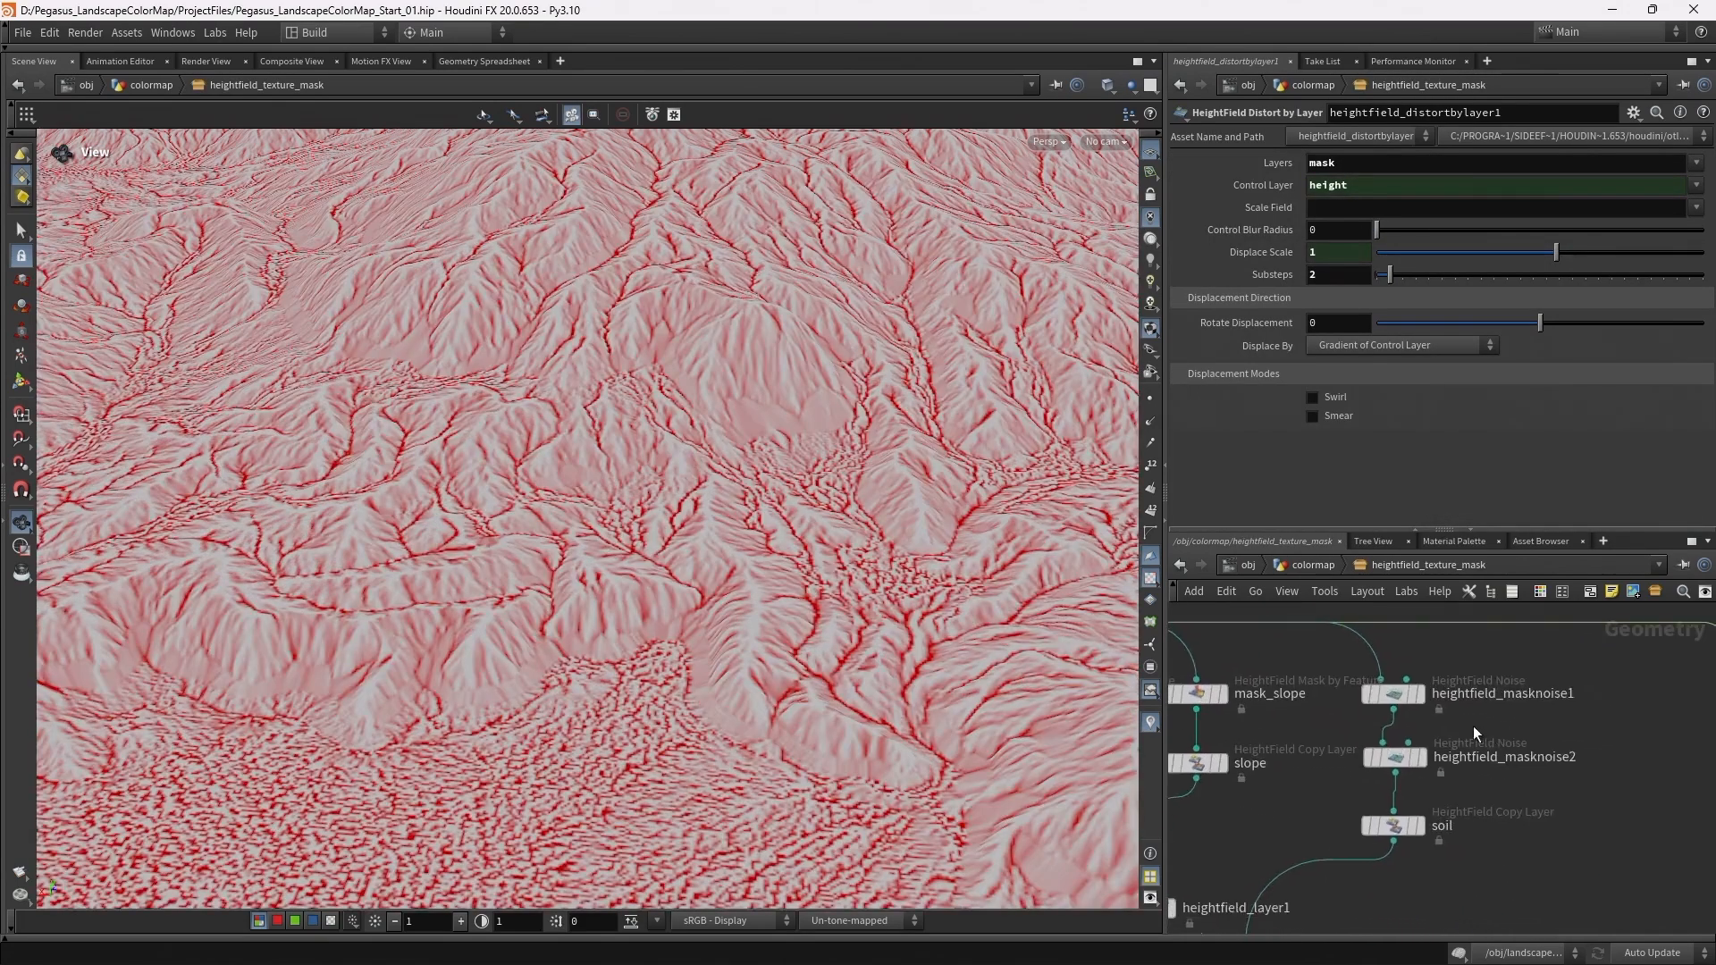
{"action": "left_click", "coordinate": [1397, 696]}
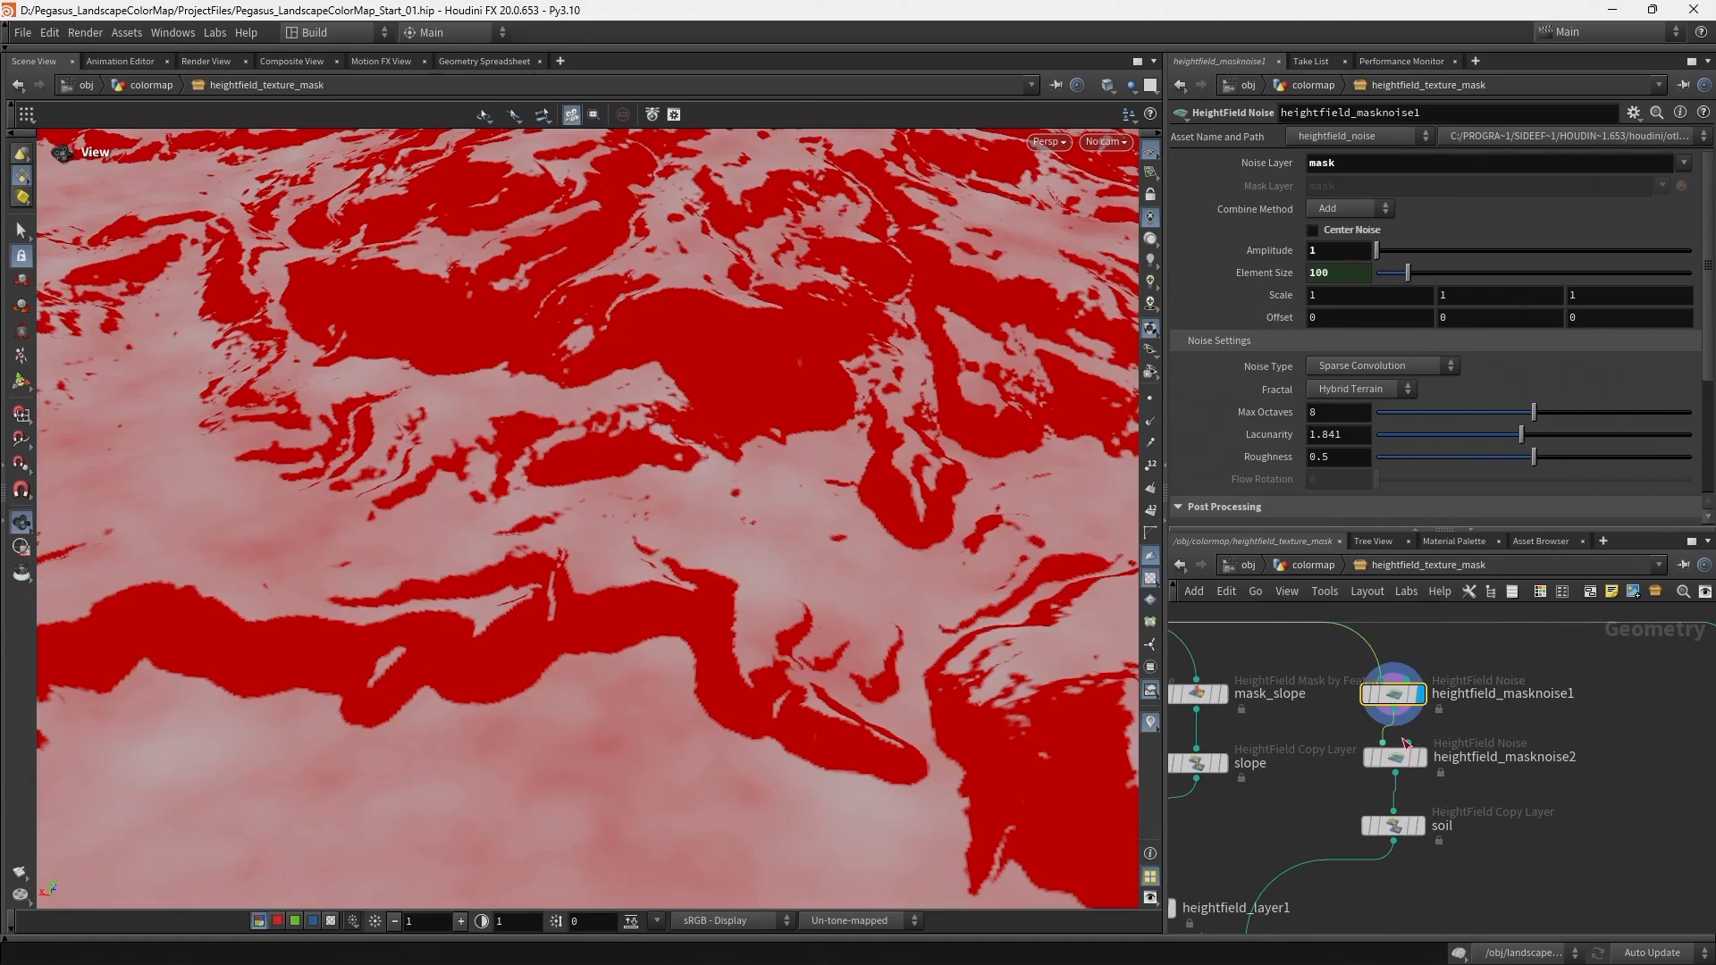
{"action": "left_click", "coordinate": [1346, 210]}
{"action": "left_click", "coordinate": [1340, 221]}
{"action": "left_click_drag", "start_coordinate": [614, 324], "coordinate": [813, 203]}
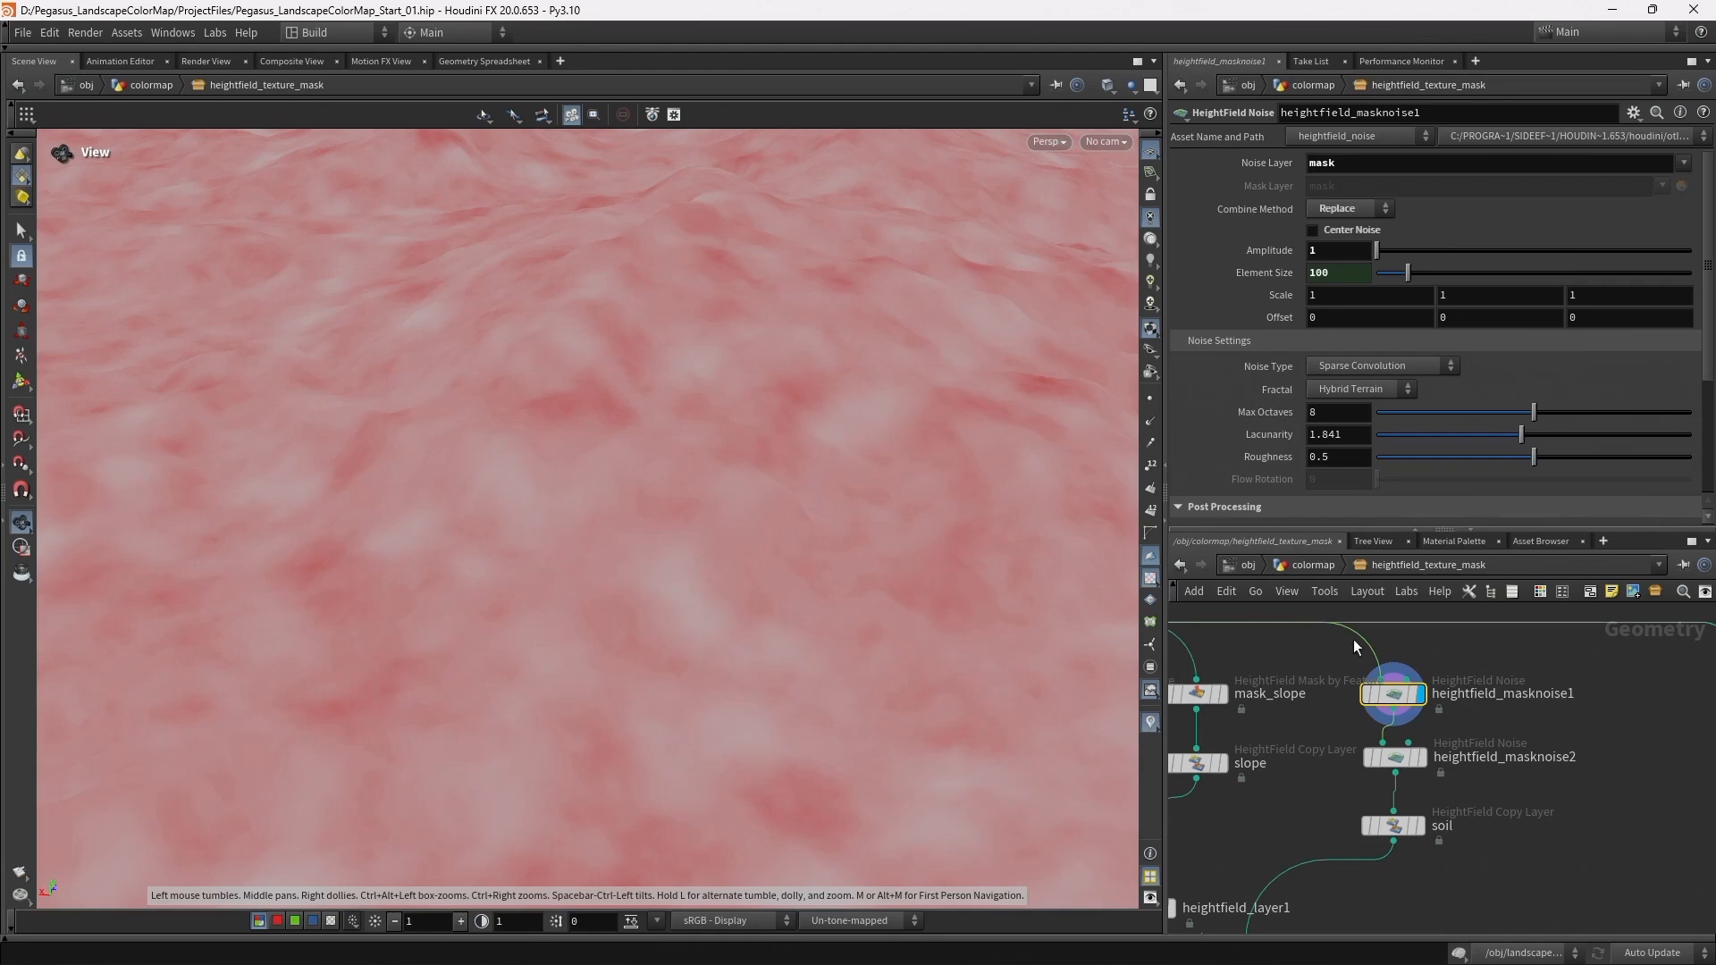
Display the asset's output0 node to check the final mask on the terrain
{"action": "scroll", "coordinate": [1351, 717], "scroll_direction": "down", "scroll_amount": 3}
{"action": "scroll", "coordinate": [1457, 812], "scroll_direction": "down", "scroll_amount": 3}
{"action": "middle_click_drag", "start_coordinate": [1457, 815], "coordinate": [1457, 605]}
{"action": "scroll", "coordinate": [1412, 726], "scroll_direction": "up", "scroll_amount": 2}
{"action": "middle_click_drag", "start_coordinate": [1407, 854], "coordinate": [1407, 757]}
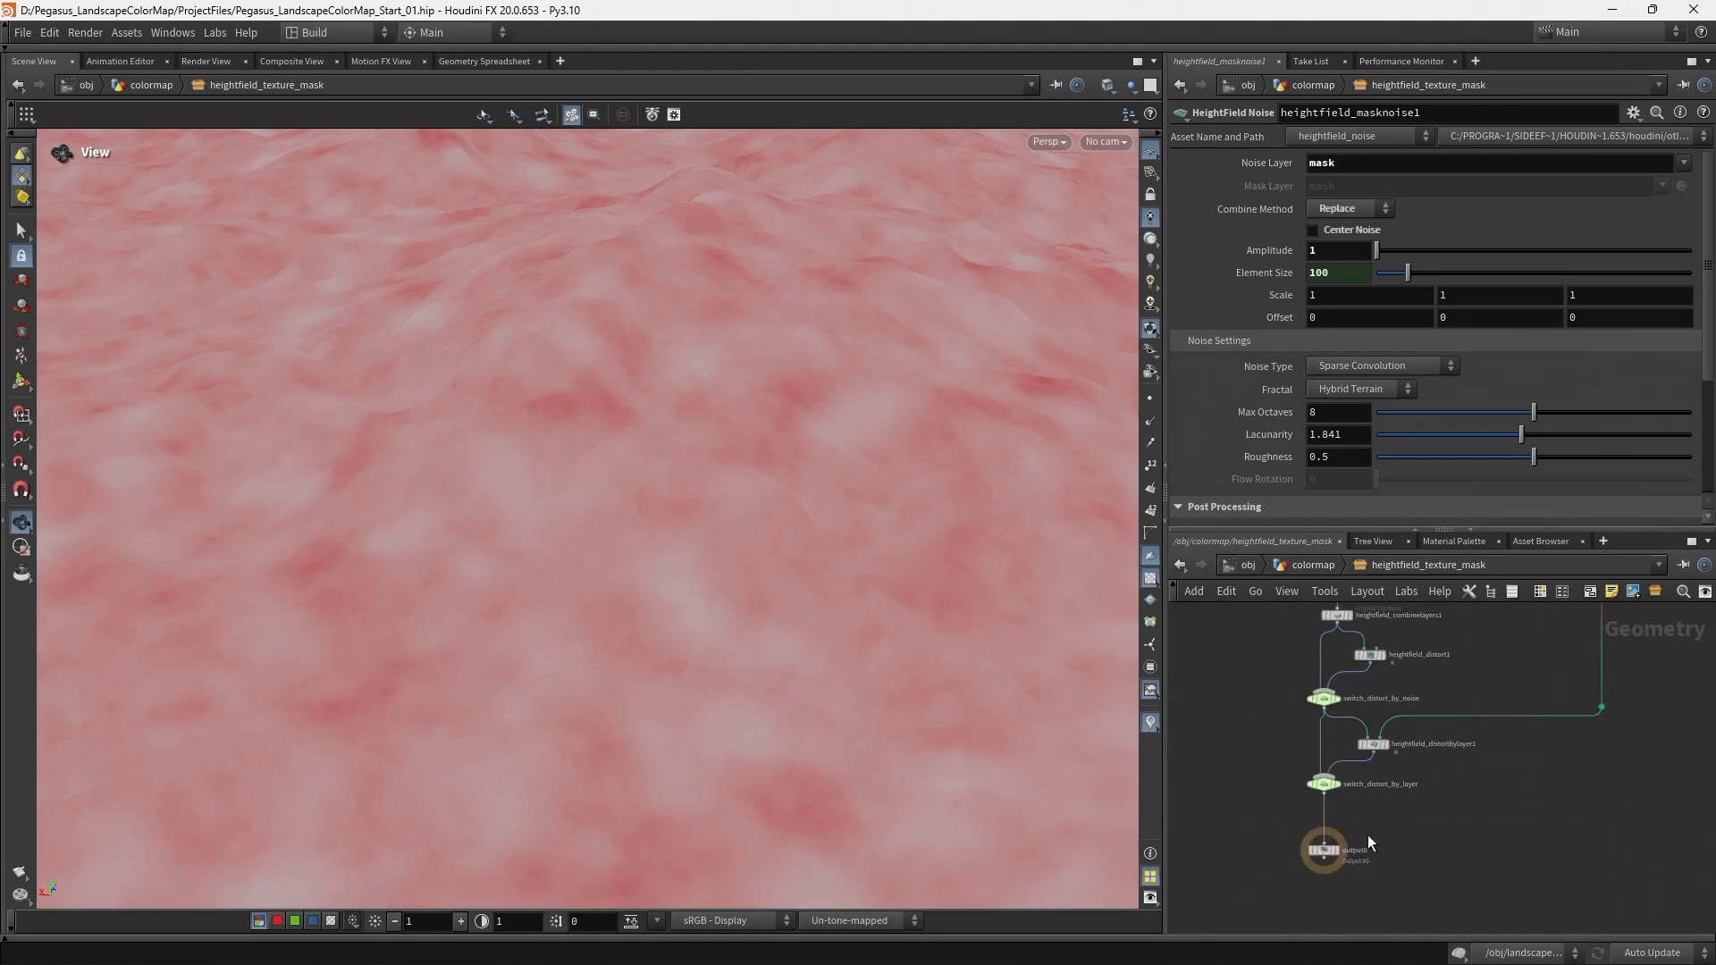
{"action": "left_click", "coordinate": [1341, 850]}
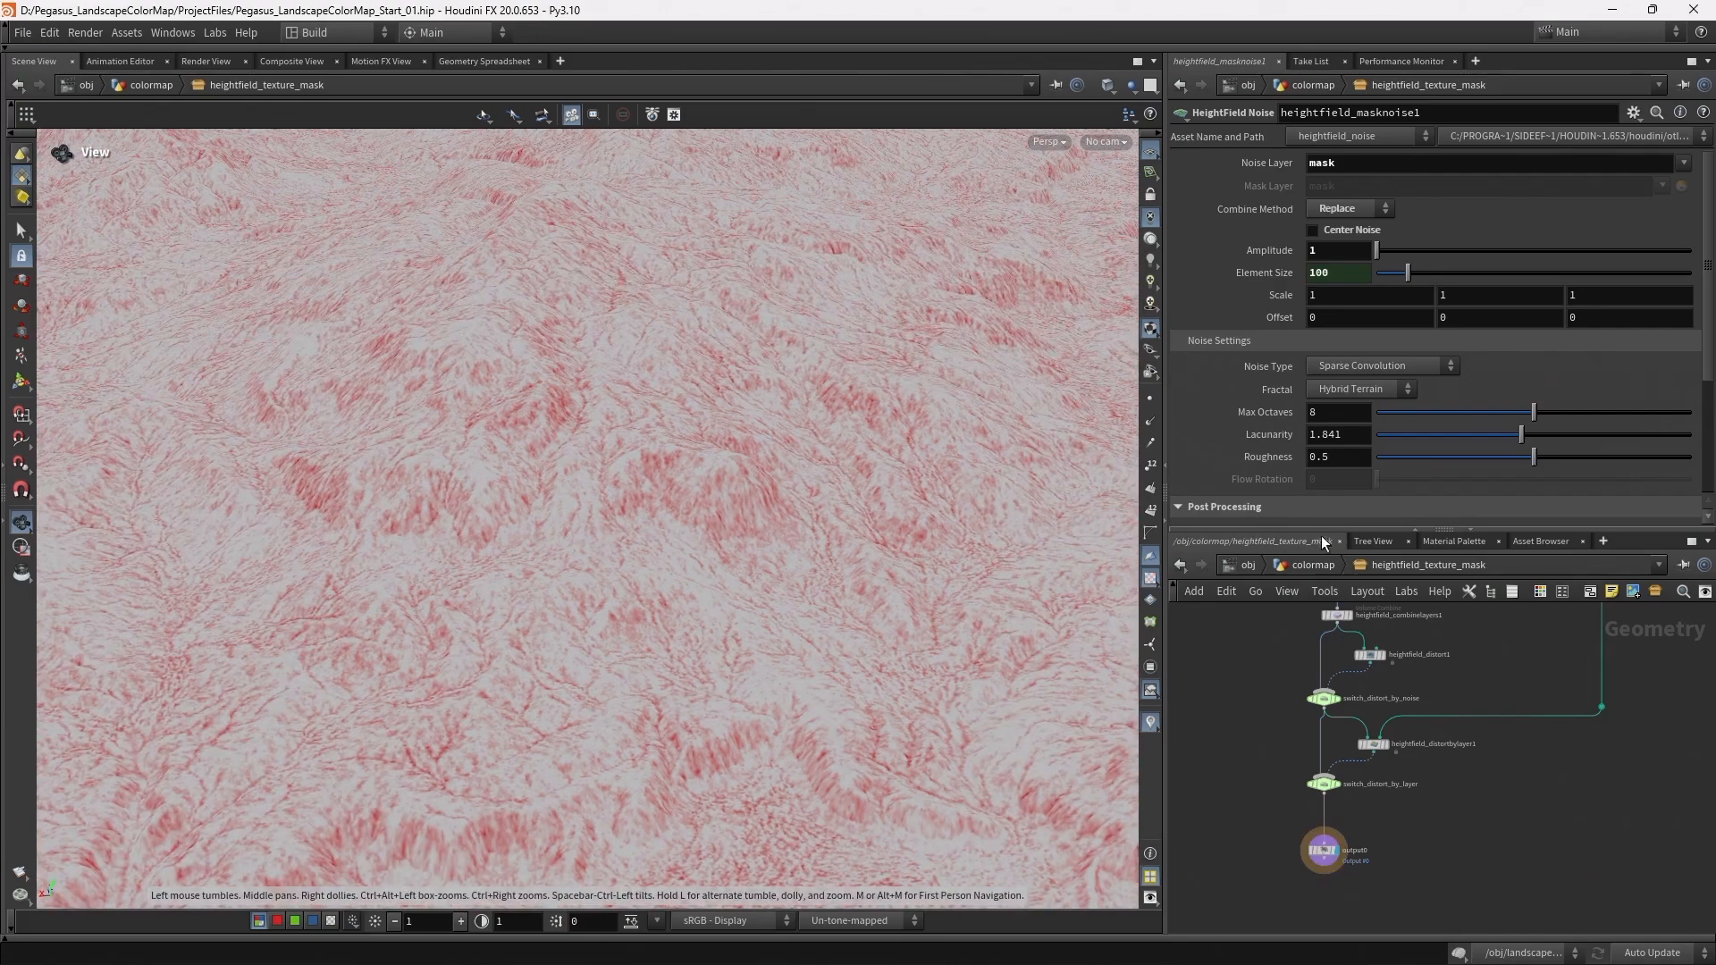
Return to colormap and delete the heightfield_maskbyfeature6 test node
{"action": "left_click", "coordinate": [1317, 565]}
{"action": "left_click", "coordinate": [1317, 698]}
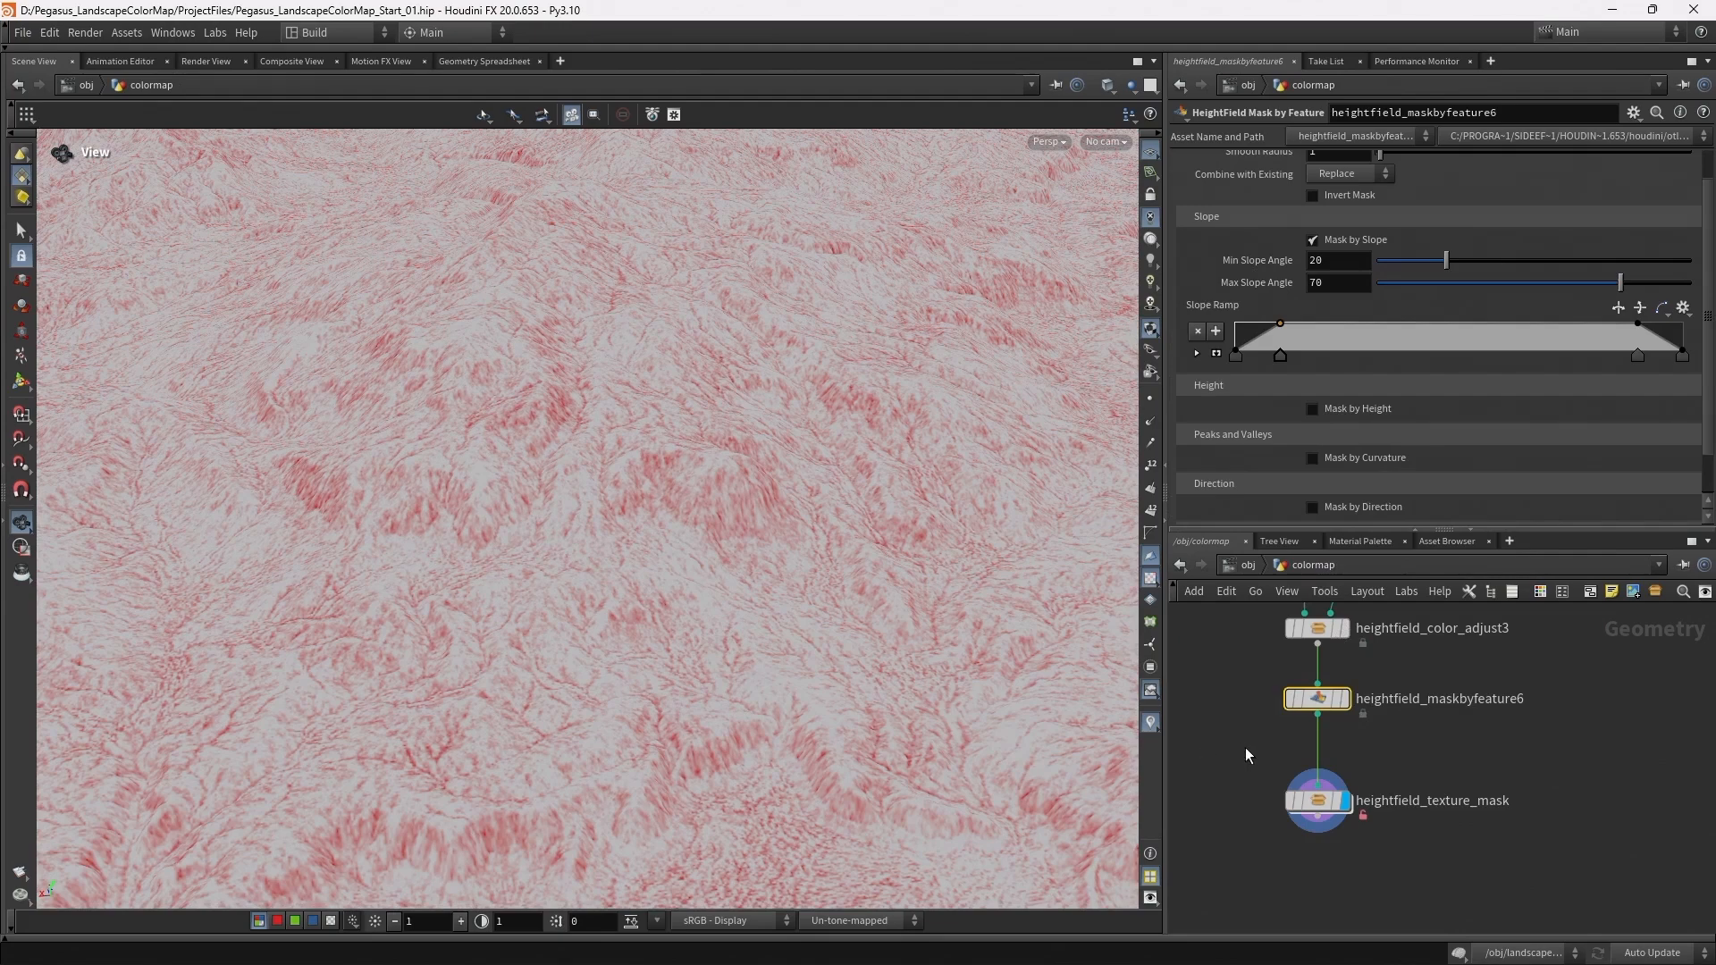
{"action": "key", "text": "Delete"}
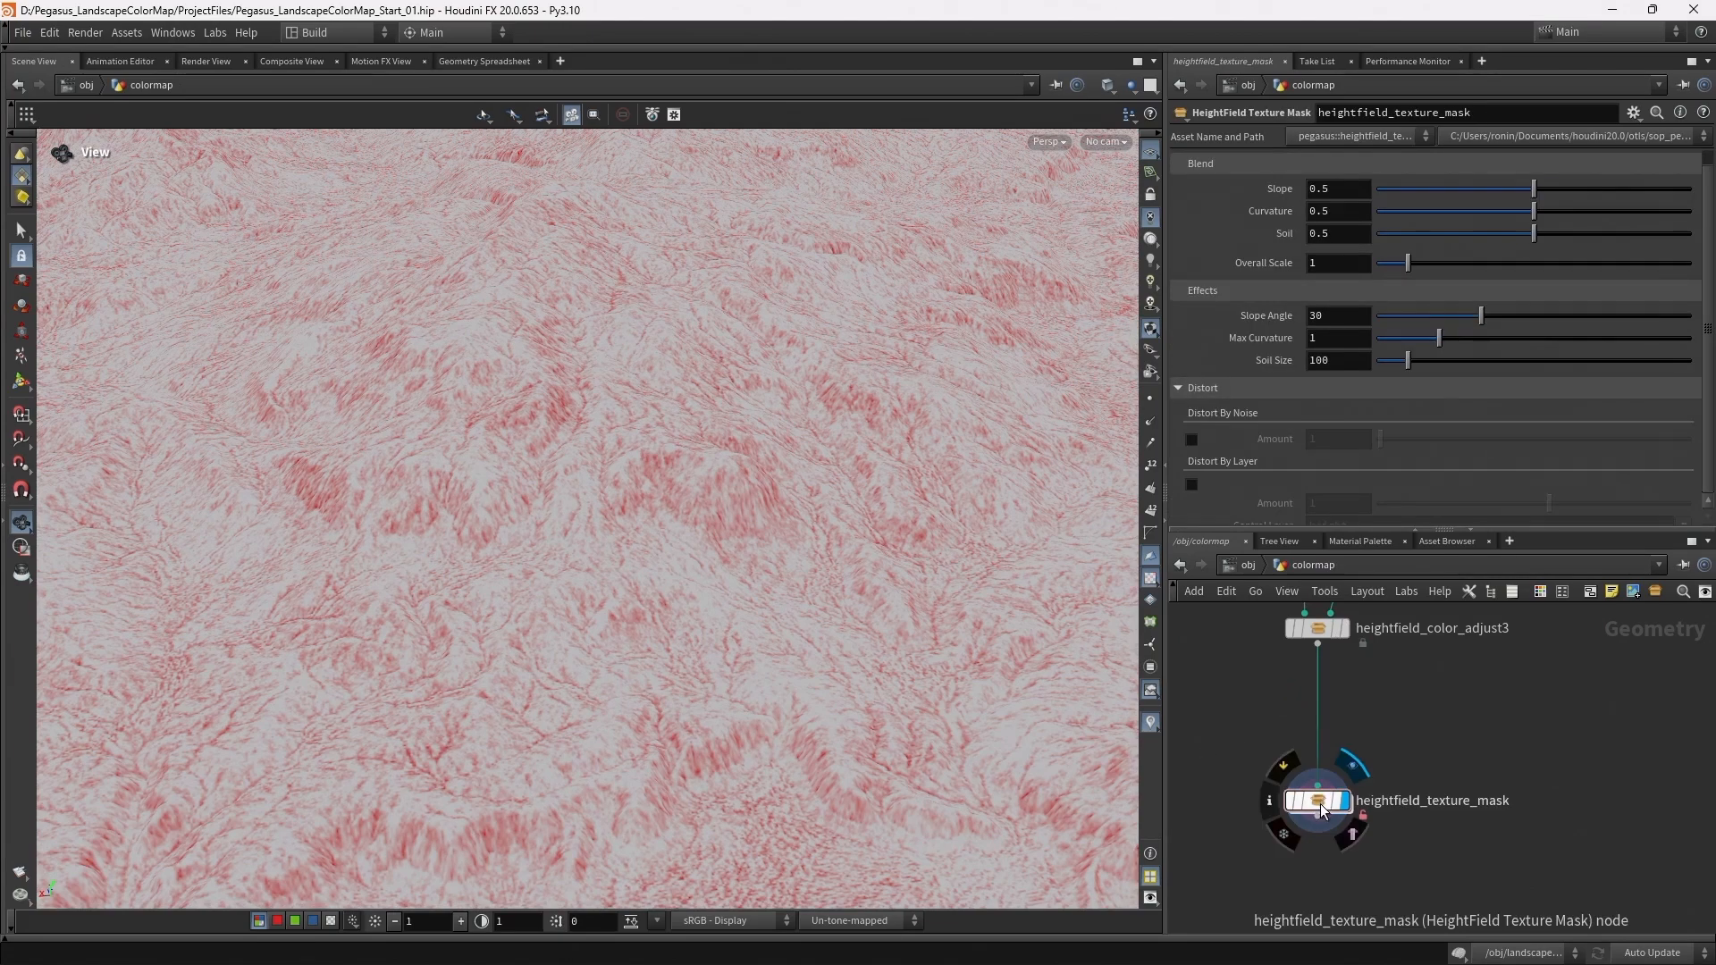
Set heightfield_texture_mask aside on its own branch and add a HeightField Color Adjust node below heightfield_color_adjust3
{"action": "left_click_drag", "start_coordinate": [1324, 810], "coordinate": [1556, 741]}
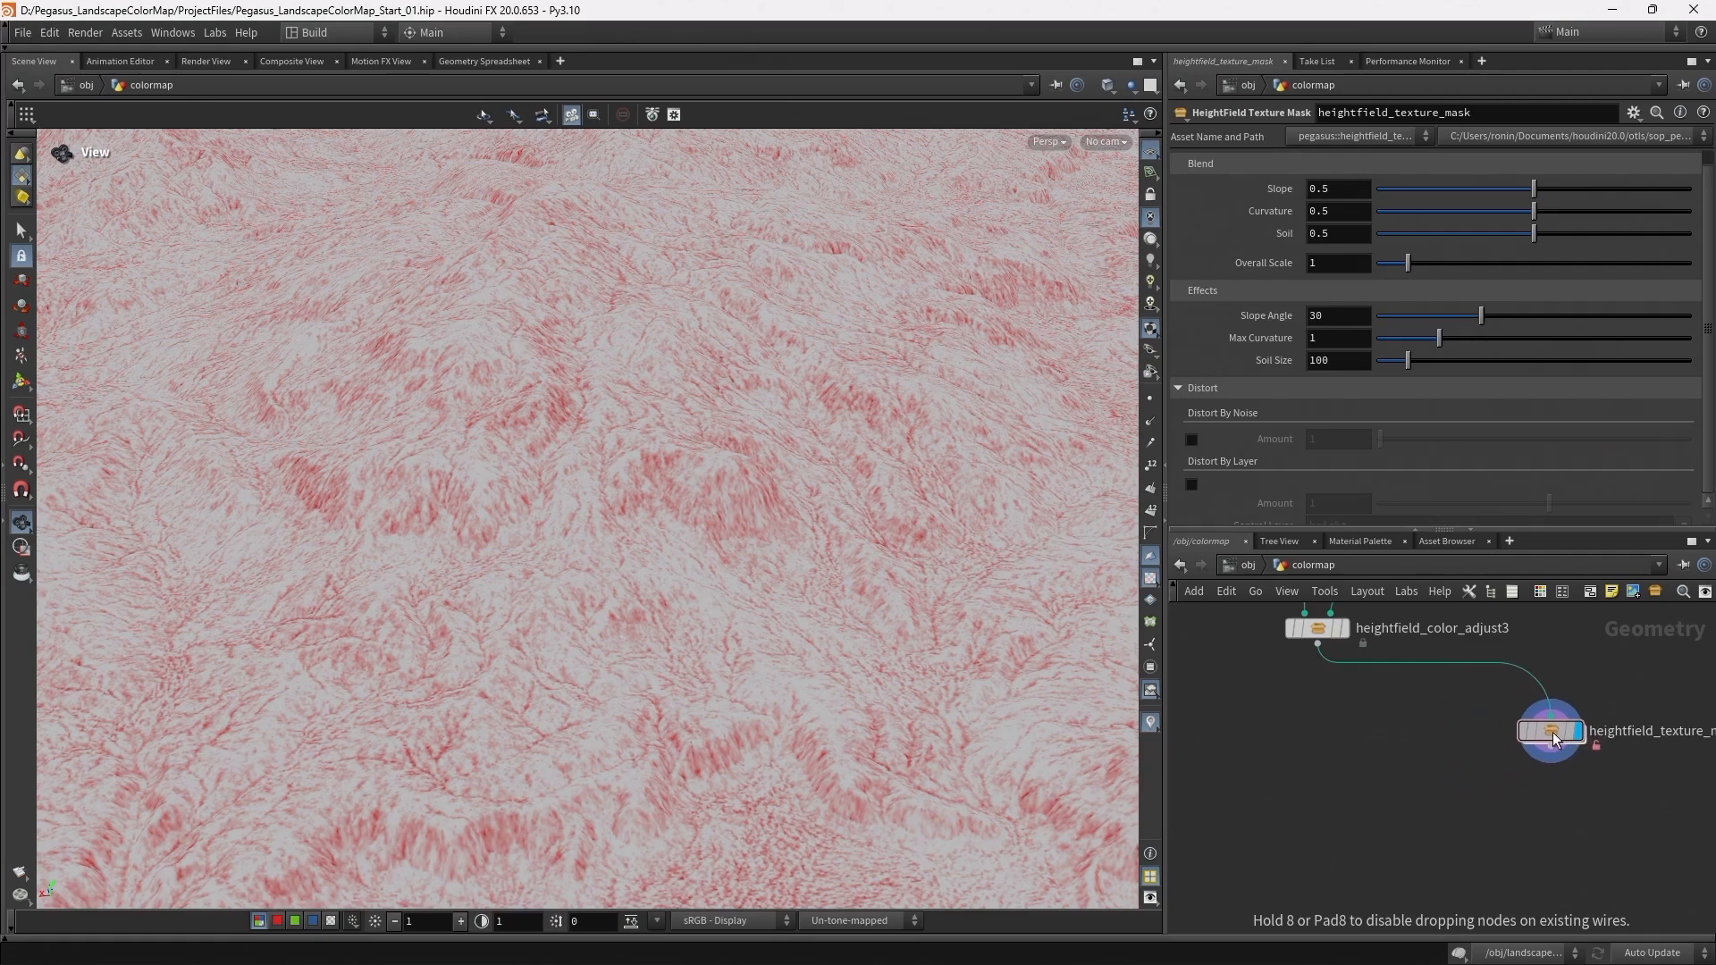
{"action": "middle_click_drag", "start_coordinate": [1436, 754], "coordinate": [1346, 753]}
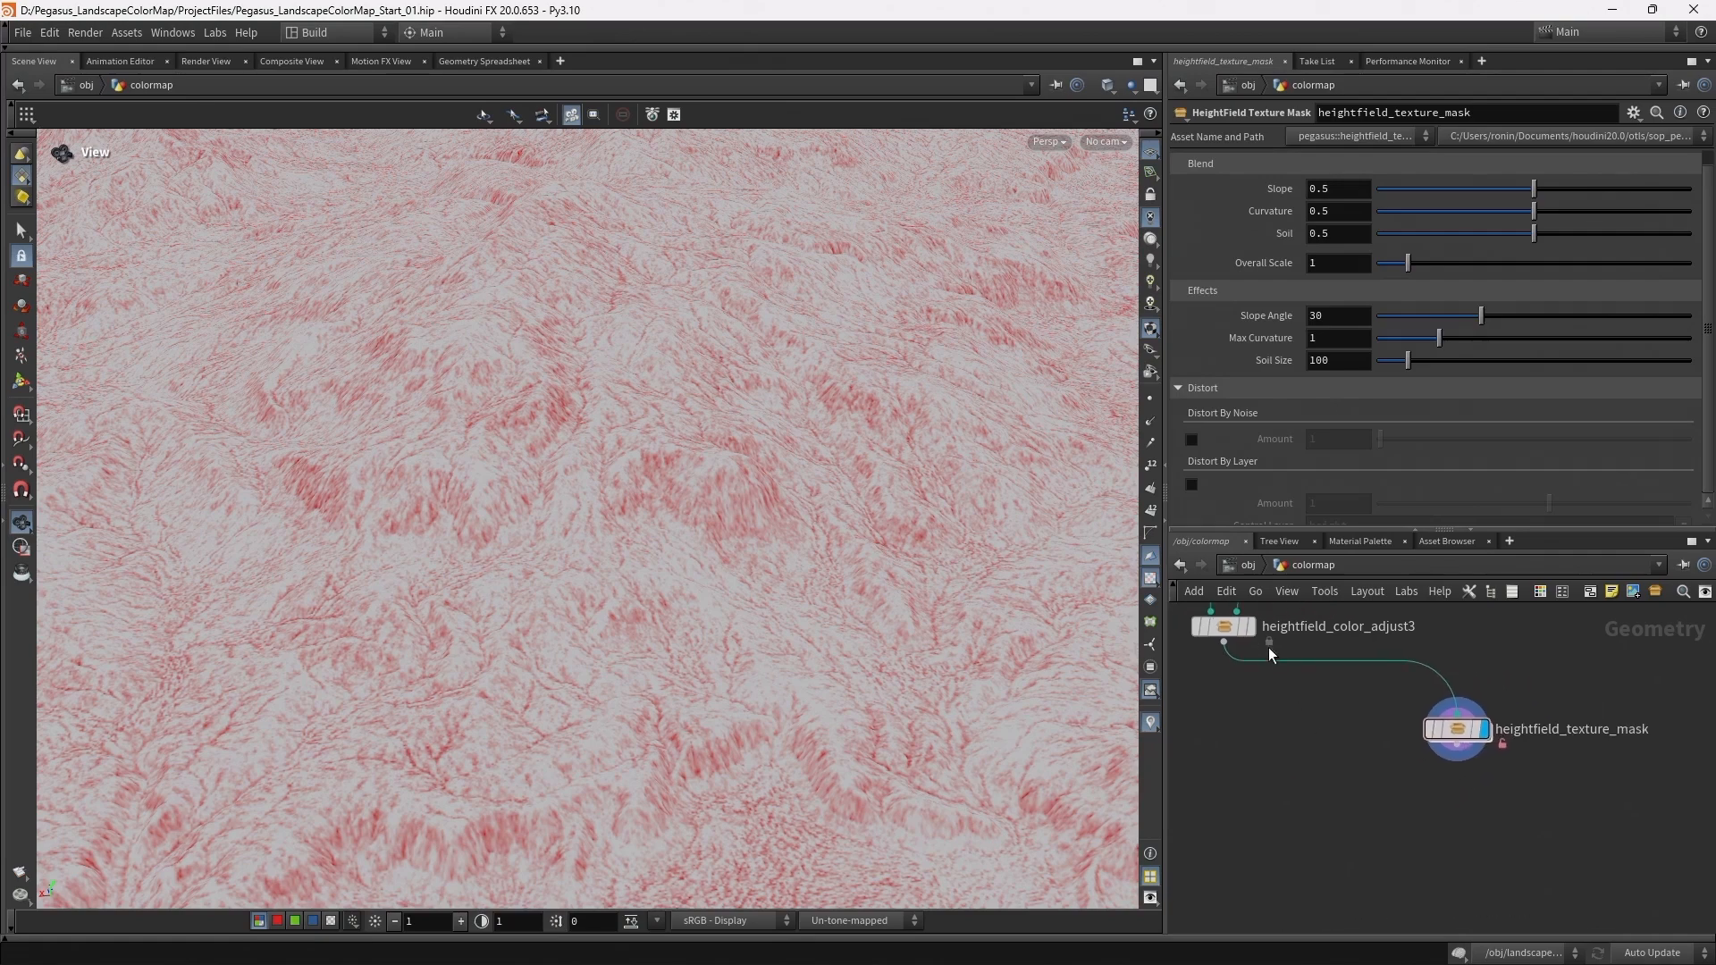
{"action": "left_click", "coordinate": [1250, 627]}
{"action": "left_click", "coordinate": [1225, 643]}
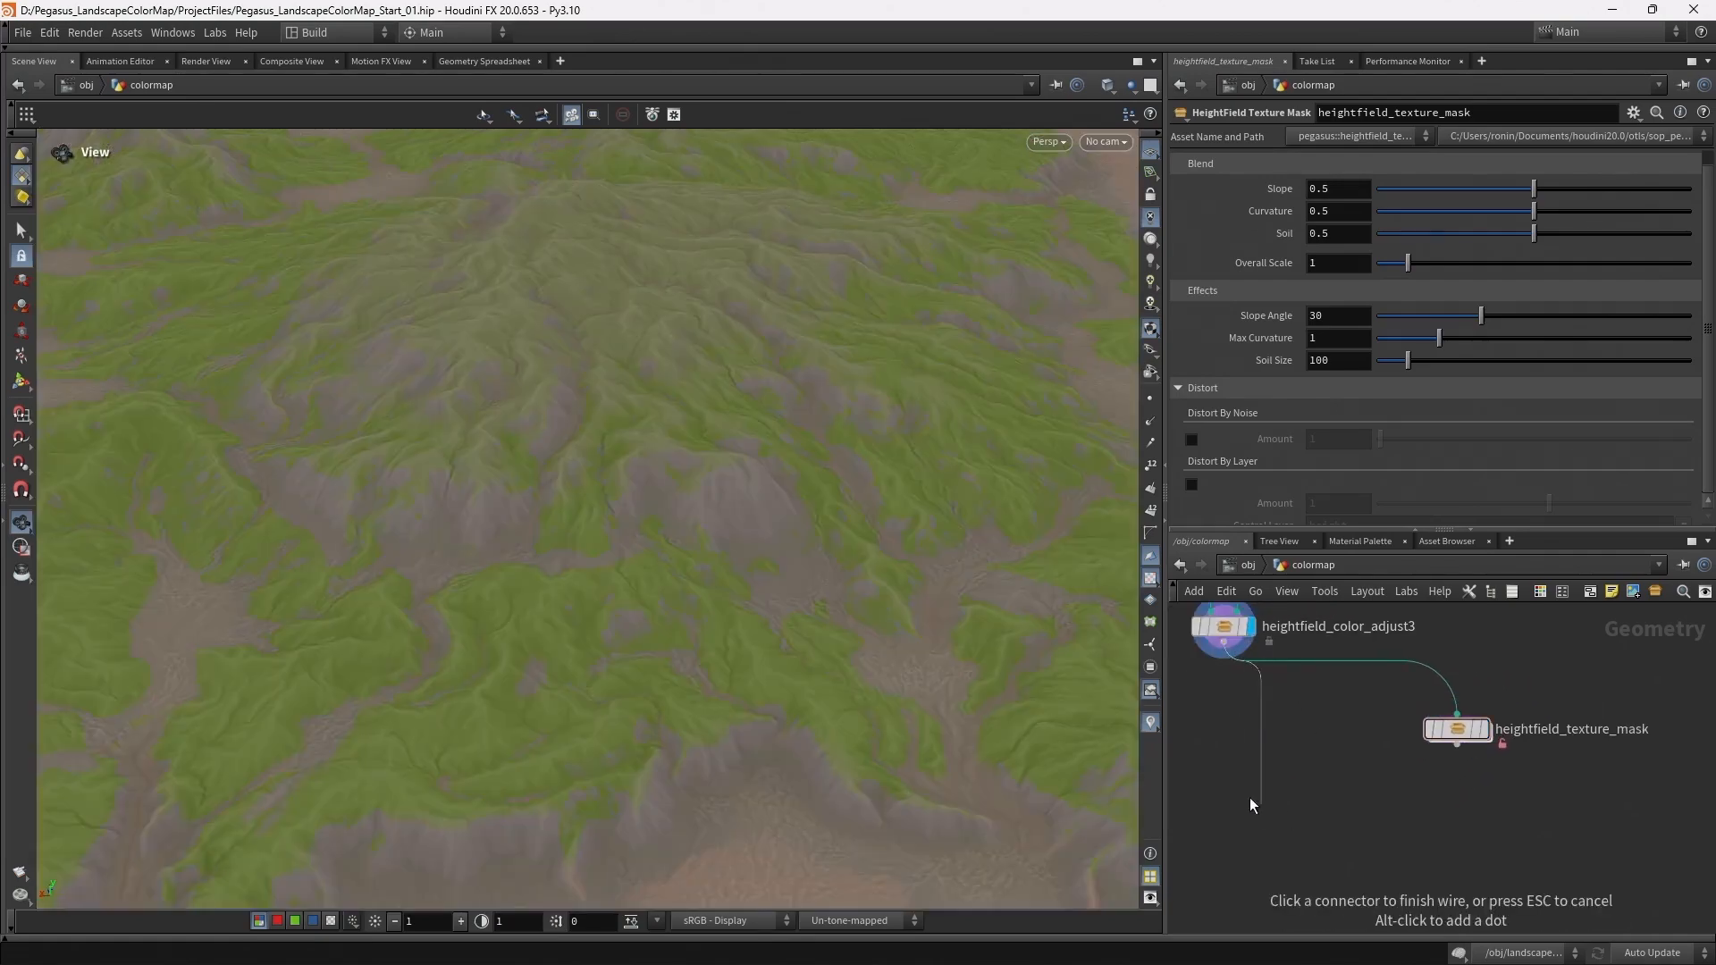
{"action": "left_click", "coordinate": [1247, 792]}
{"action": "type", "text": "hf color"}
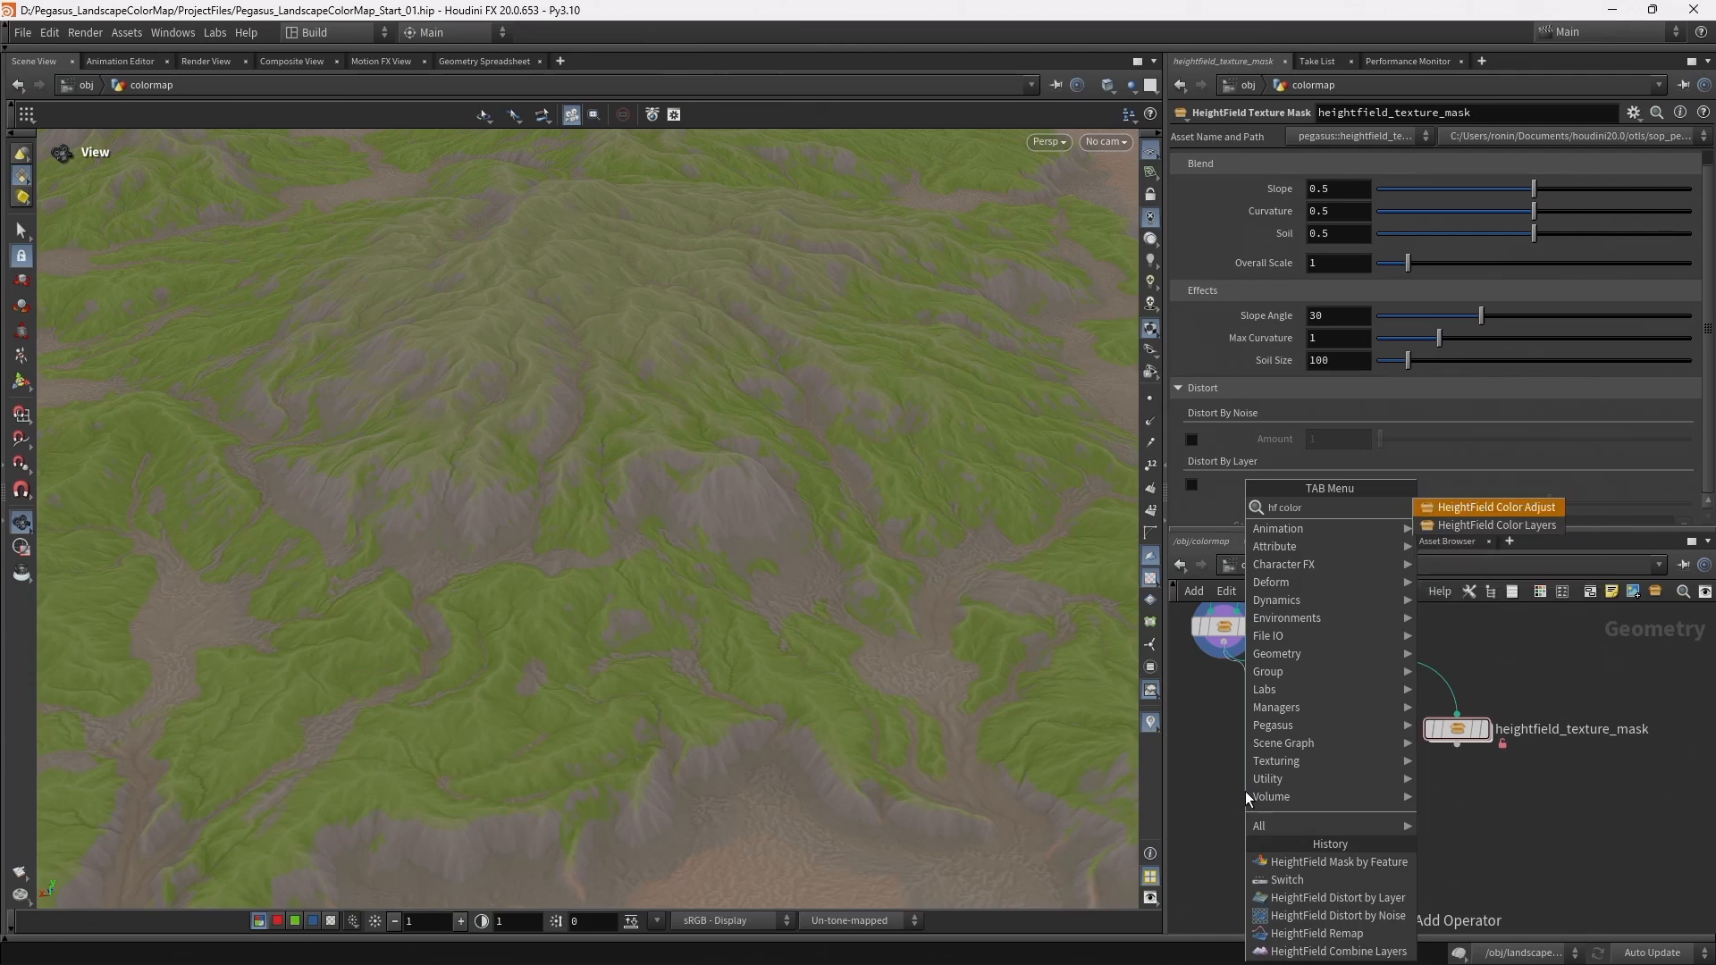
{"action": "key", "text": "Return"}
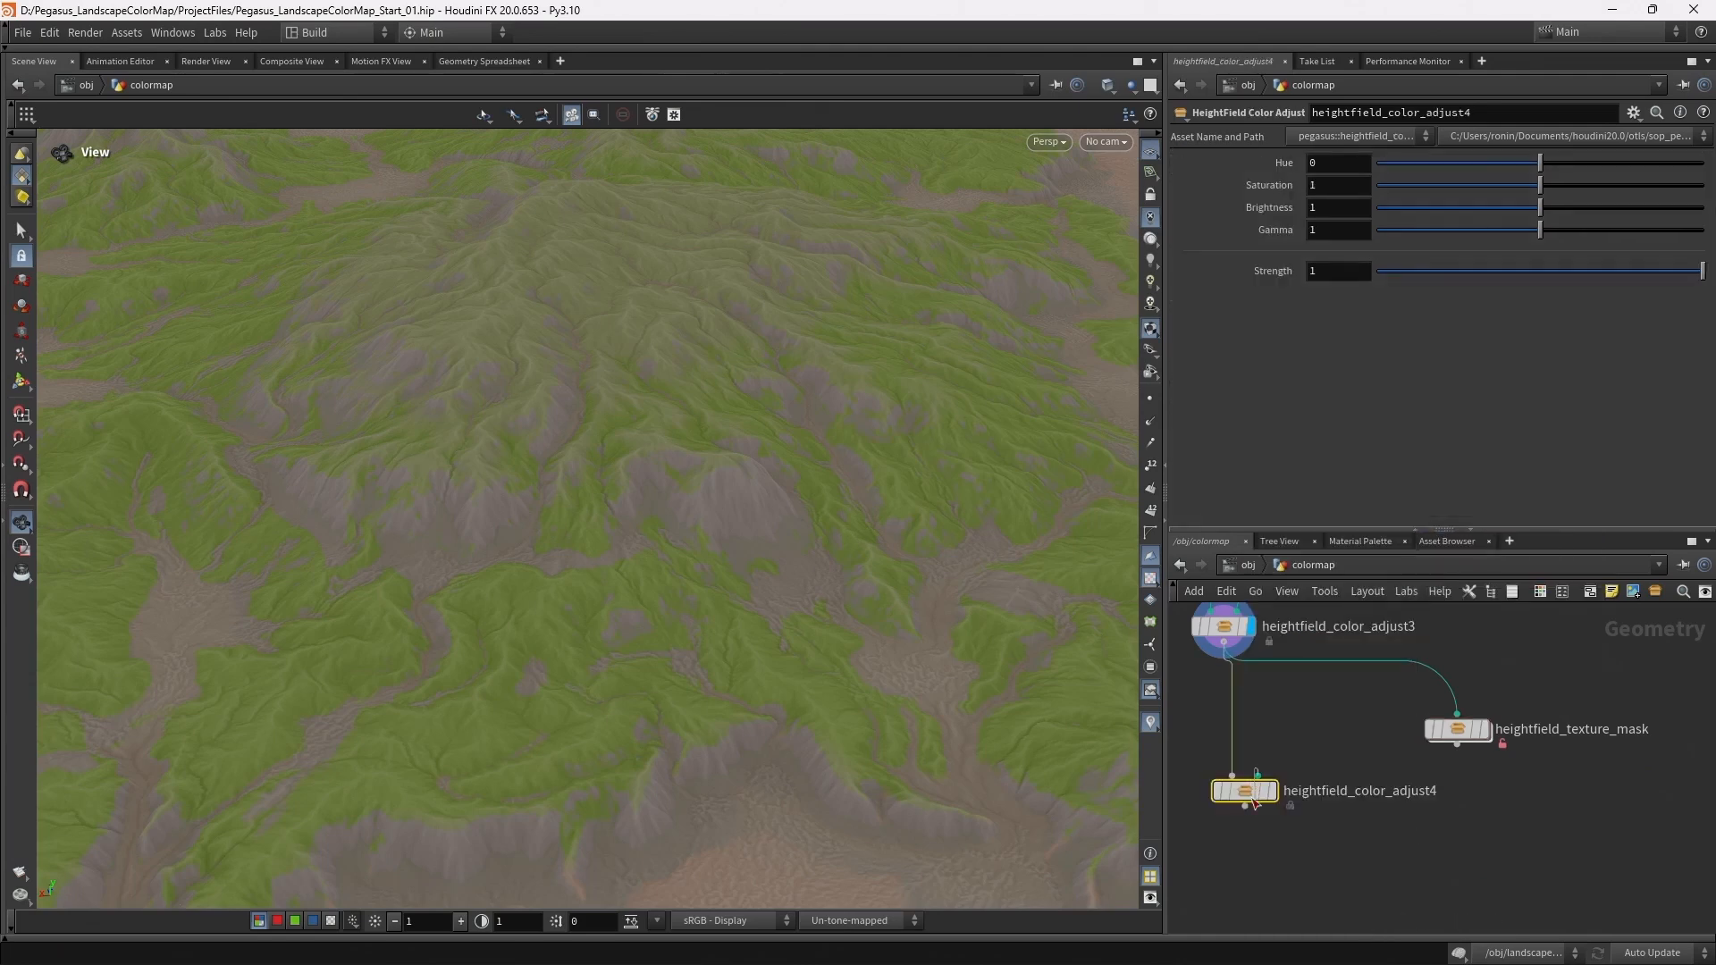
{"action": "left_click_drag", "start_coordinate": [1244, 791], "coordinate": [1243, 829]}
Wire heightfield_texture_mask into the second input of heightfield_color_adjust4 and display the color adjust node
{"action": "left_click_drag", "start_coordinate": [1460, 732], "coordinate": [1333, 731]}
{"action": "left_click", "coordinate": [1345, 743]}
{"action": "left_click", "coordinate": [1255, 811]}
{"action": "left_click", "coordinate": [1269, 826]}
{"action": "left_click_drag", "start_coordinate": [1345, 791], "coordinate": [1247, 849]}
{"action": "middle_click_drag", "start_coordinate": [1326, 838], "coordinate": [1407, 807]}
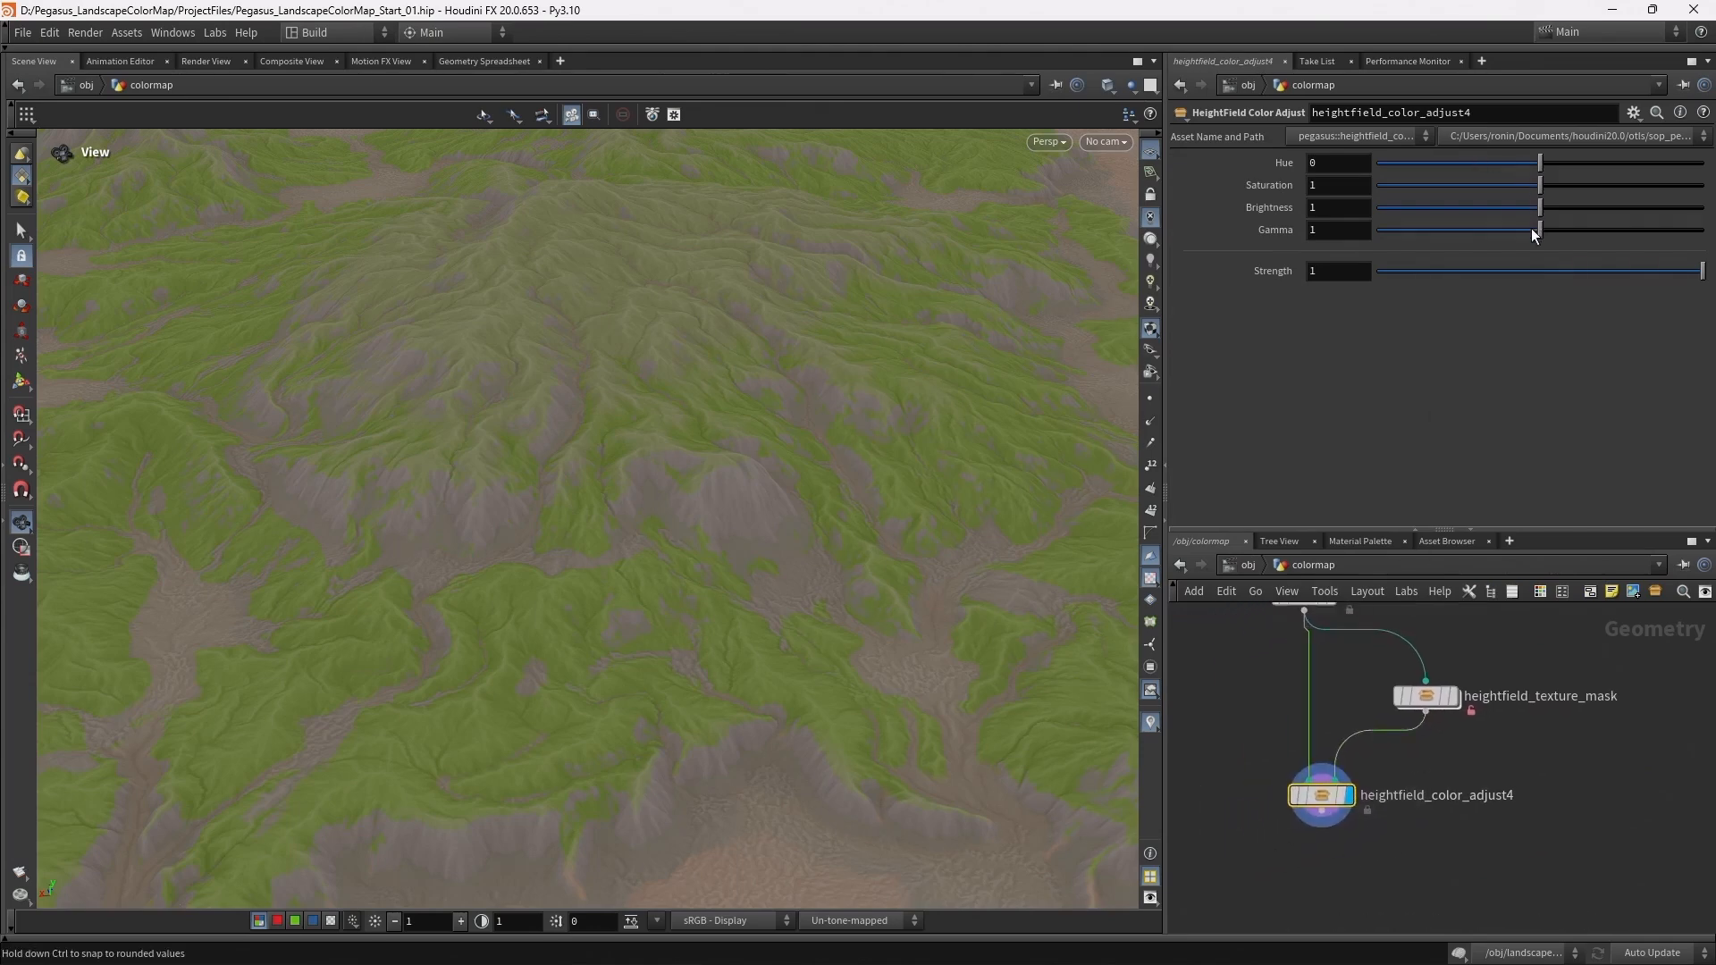
Lower heightfield_color_adjust4's Gamma to 0.559
{"action": "left_click_drag", "start_coordinate": [1541, 231], "coordinate": [1529, 232]}
{"action": "left_click_drag", "start_coordinate": [1483, 233], "coordinate": [1468, 232]}
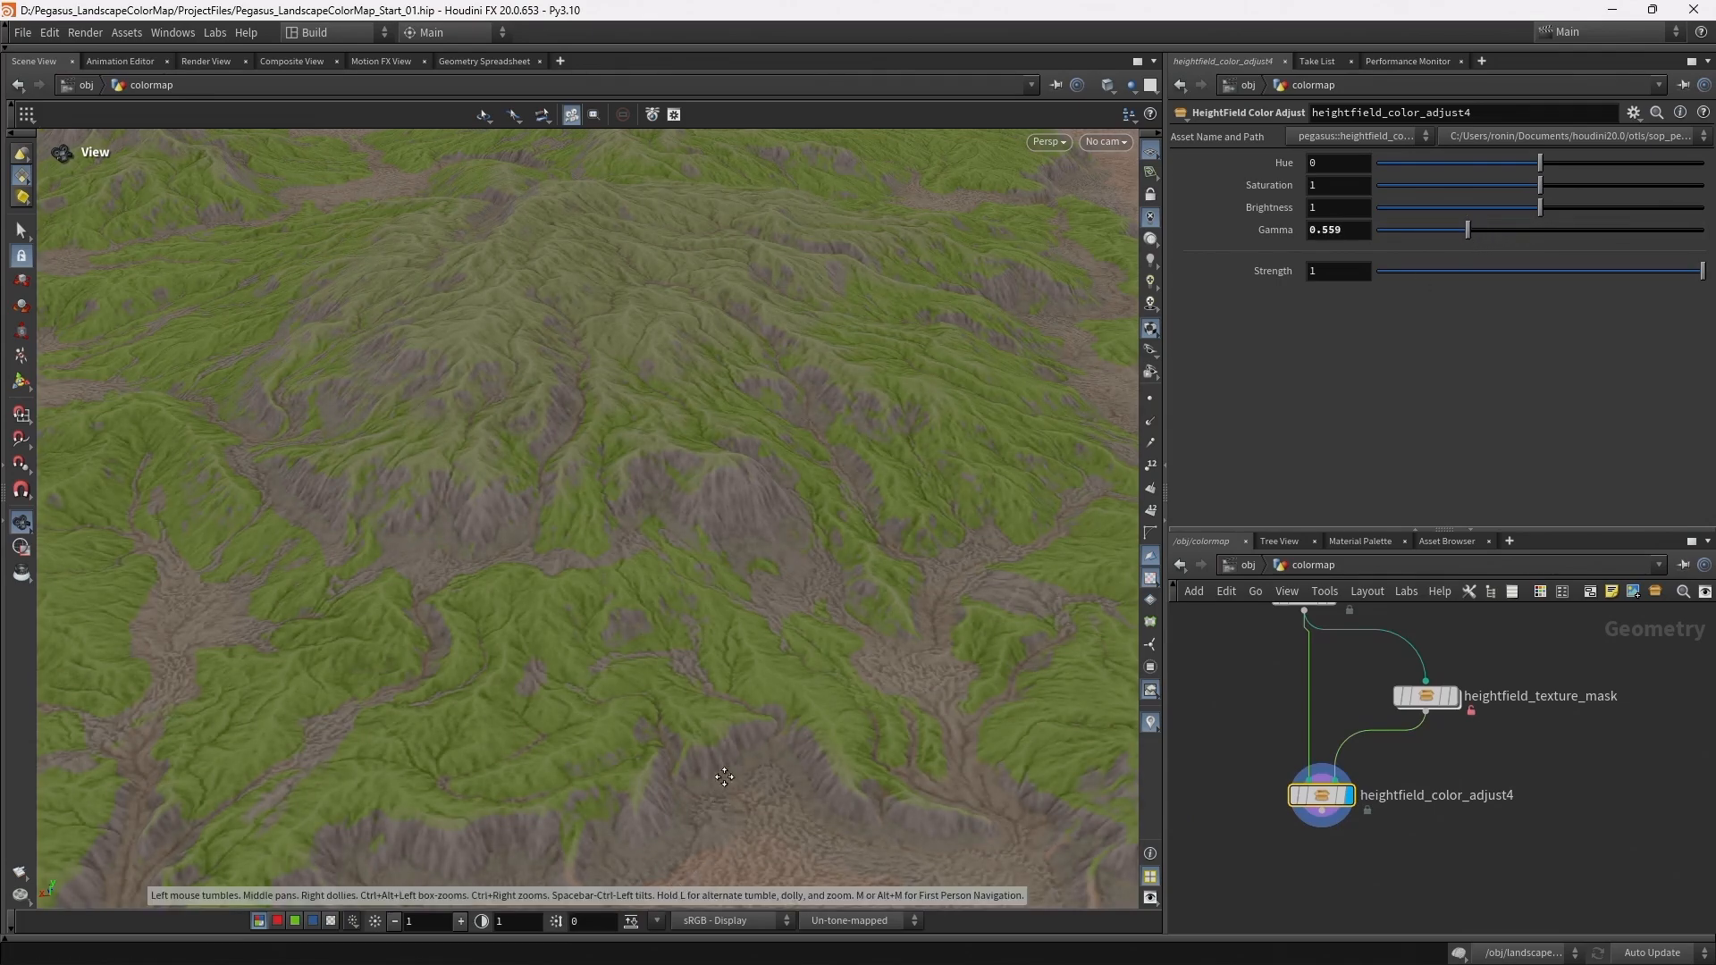
{"action": "middle_click_drag", "start_coordinate": [724, 791], "coordinate": [713, 700]}
Select the three earlier color adjust nodes upstream and bypass them to isolate heightfield_color_adjust4's effect
{"action": "middle_click_drag", "start_coordinate": [1428, 697], "coordinate": [1438, 815]}
{"action": "middle_click_drag", "start_coordinate": [1468, 638], "coordinate": [1487, 779]}
{"action": "scroll", "coordinate": [1487, 779], "scroll_direction": "down", "scroll_amount": 2}
{"action": "scroll", "coordinate": [1488, 774], "scroll_direction": "down", "scroll_amount": 2}
{"action": "middle_click_drag", "start_coordinate": [1331, 675], "coordinate": [1321, 789]}
{"action": "left_click_drag", "start_coordinate": [1308, 631], "coordinate": [1393, 893]}
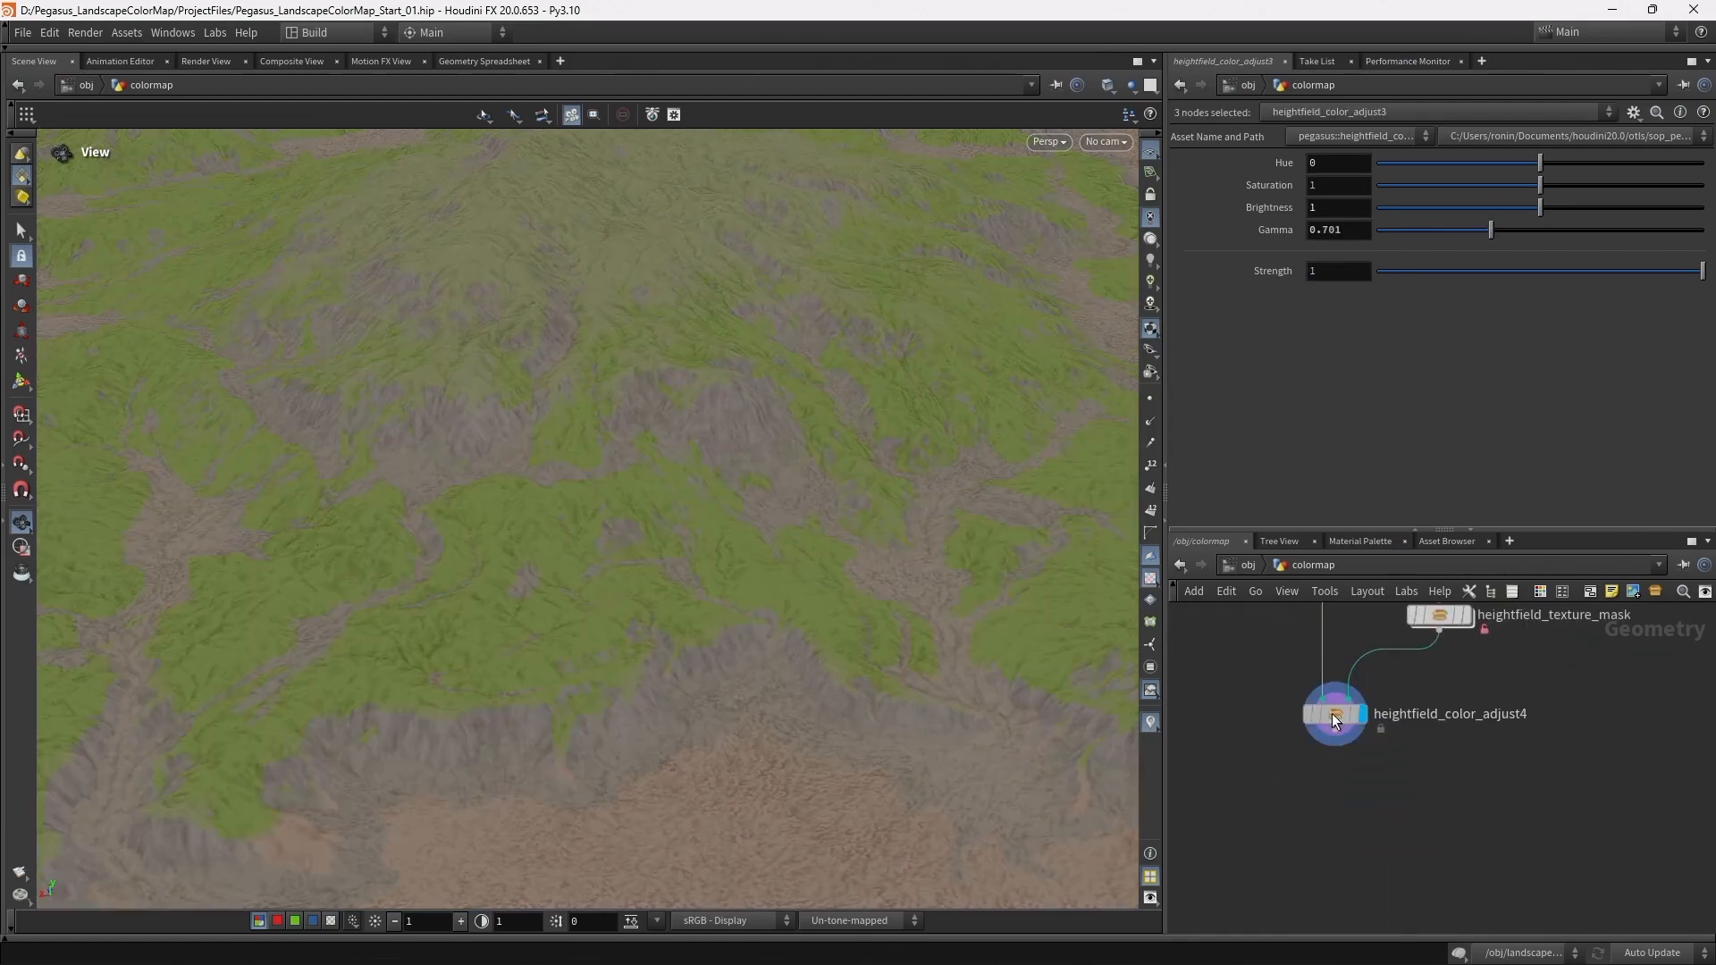
Set heightfield_color_adjust4's Saturation to 1.616, Brightness to 0.833 and Gamma to 0.789
{"action": "left_click", "coordinate": [1332, 713]}
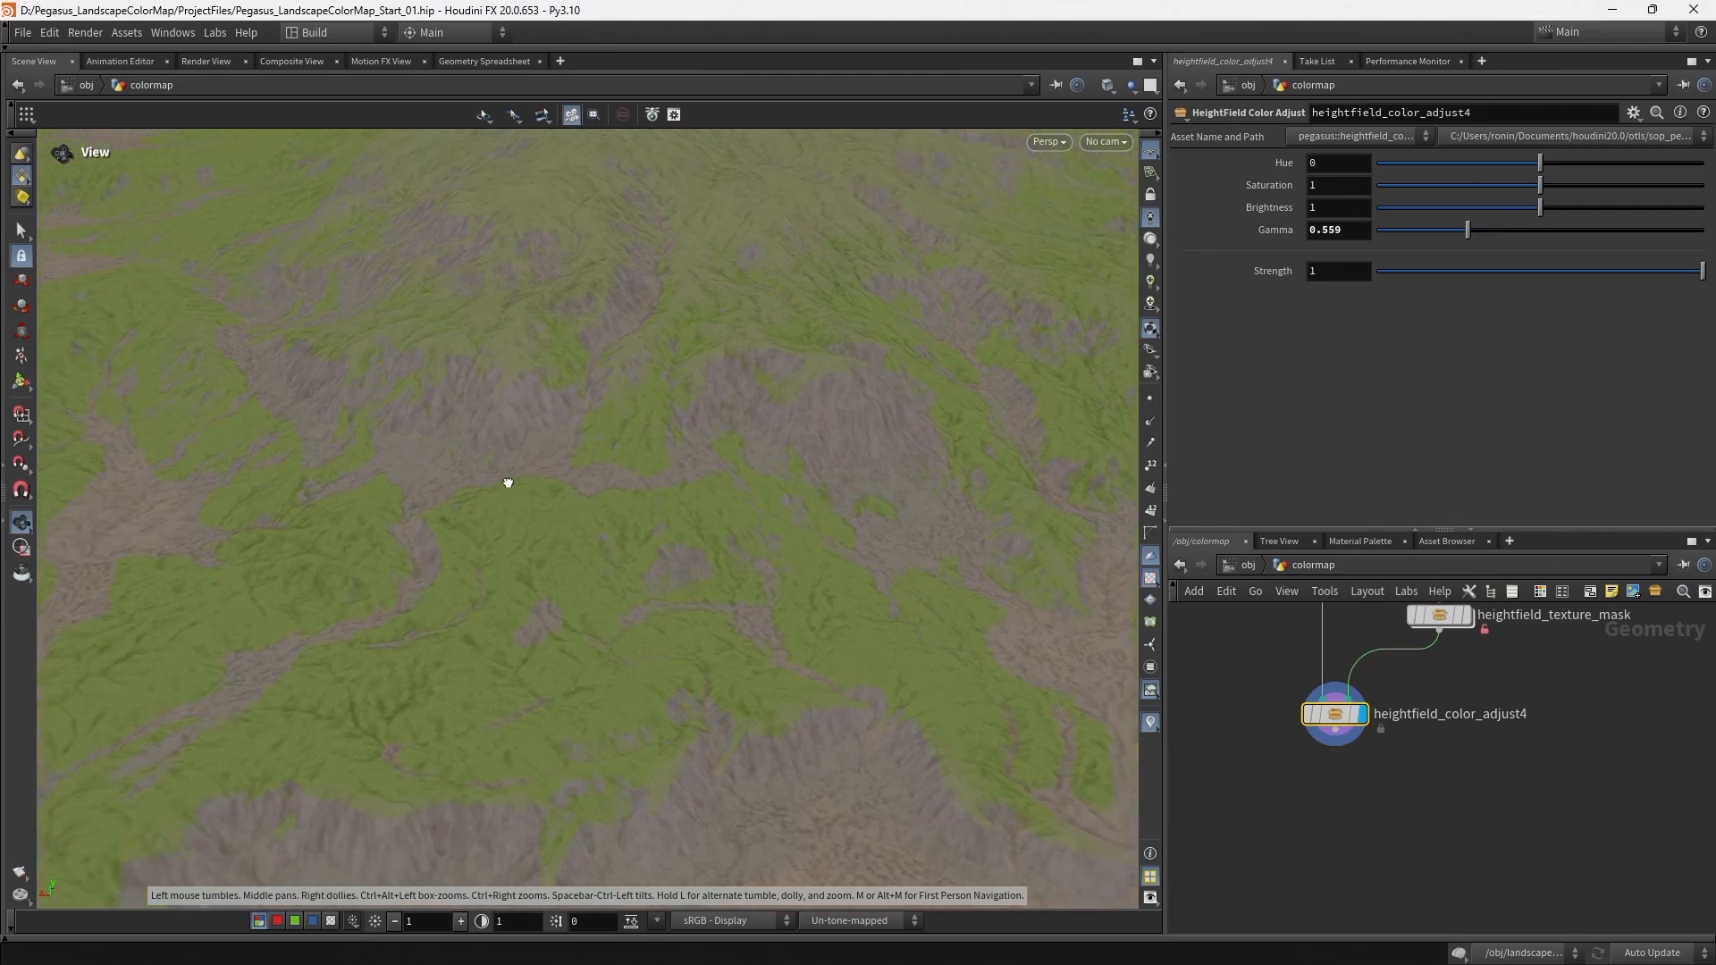
{"action": "left_click_drag", "start_coordinate": [1473, 230], "coordinate": [1640, 197]}
{"action": "mouse_move", "coordinate": [594, 480]}
{"action": "left_mouse_down"}
{"action": "mouse_move", "coordinate": [594, 557]}
{"action": "mouse_move", "coordinate": [624, 474]}
{"action": "left_mouse_up"}
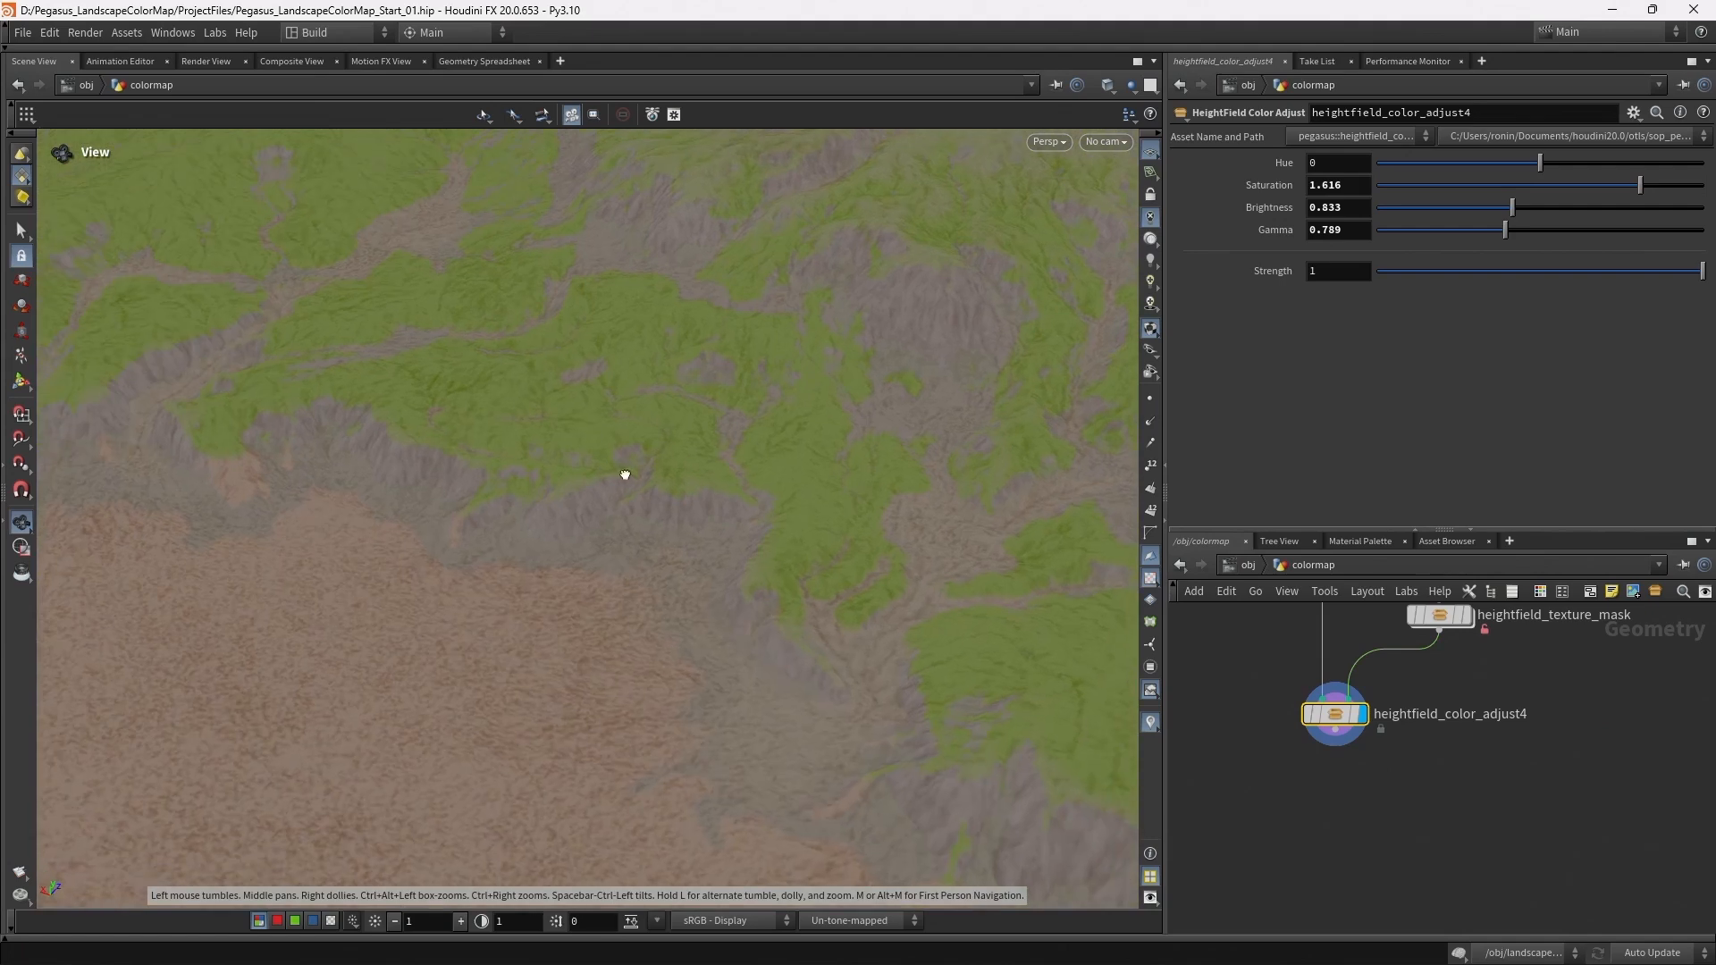
Set heightfield_texture_mask's Blend values to Slope 0.972, Curvature 0.533 and Soil 0.339 while heightfield_color_adjust4 is displayed
{"action": "left_click", "coordinate": [1466, 619]}
{"action": "left_click", "coordinate": [1439, 615]}
{"action": "left_click", "coordinate": [1365, 712]}
{"action": "left_click_drag", "start_coordinate": [1337, 714], "coordinate": [1333, 739]}
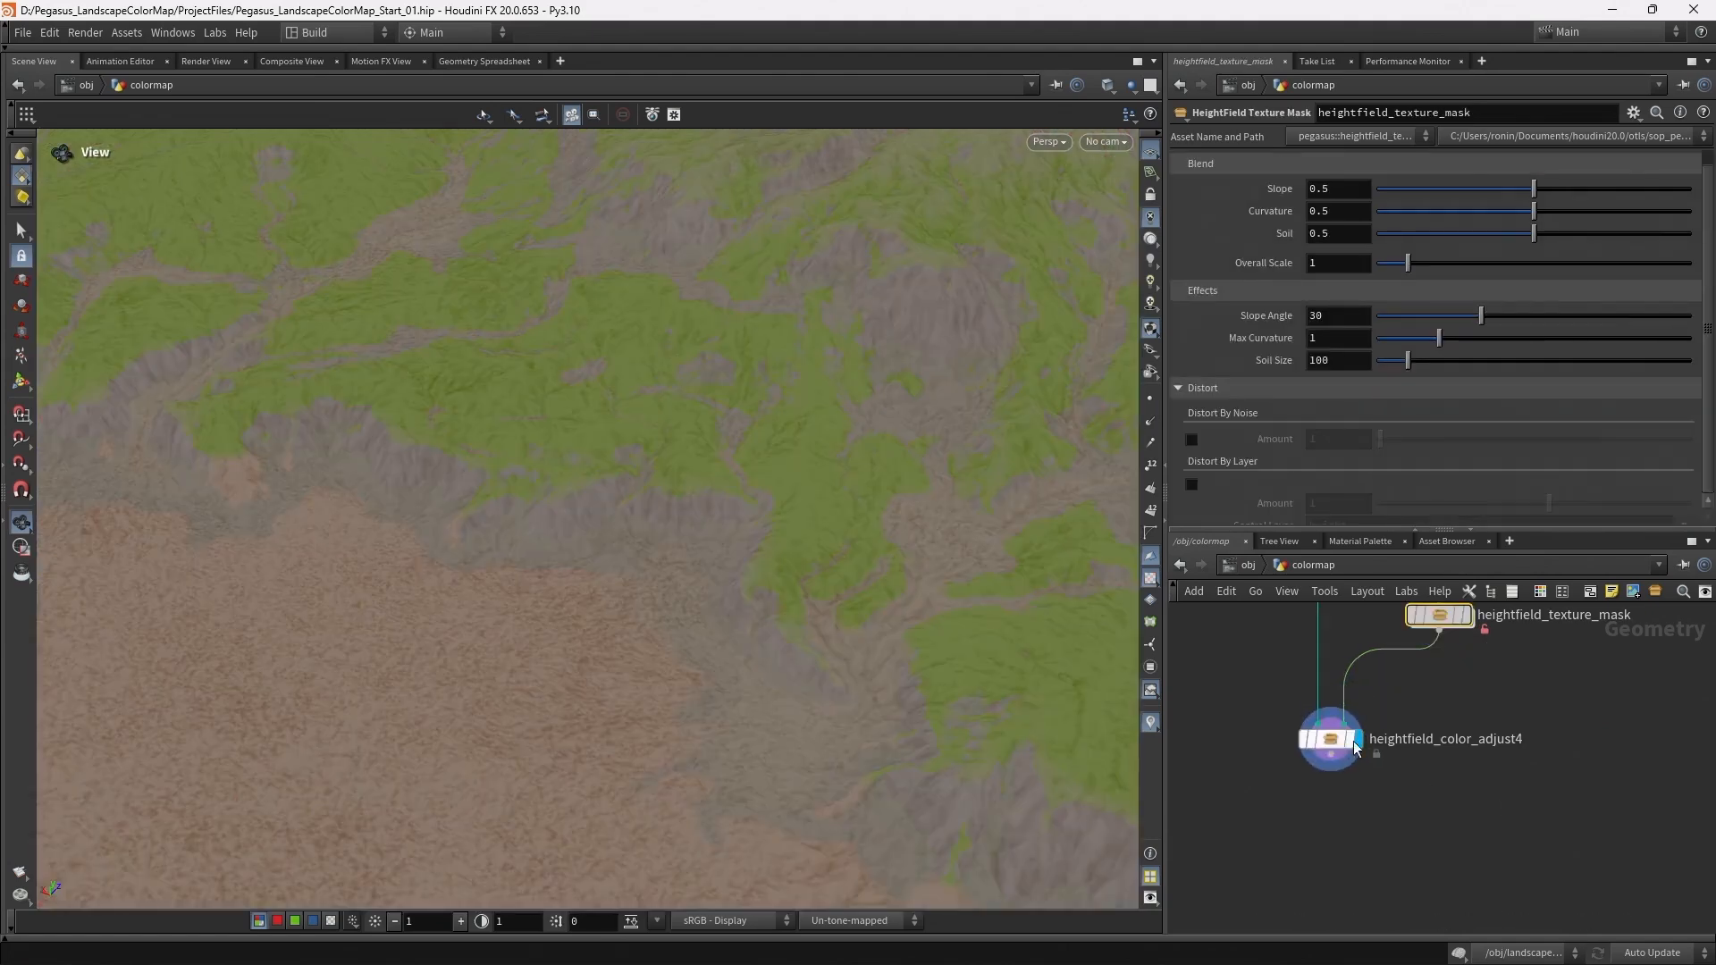
{"action": "middle_click_drag", "start_coordinate": [1480, 639], "coordinate": [1464, 705]}
{"action": "left_click_drag", "start_coordinate": [1428, 682], "coordinate": [1436, 709]}
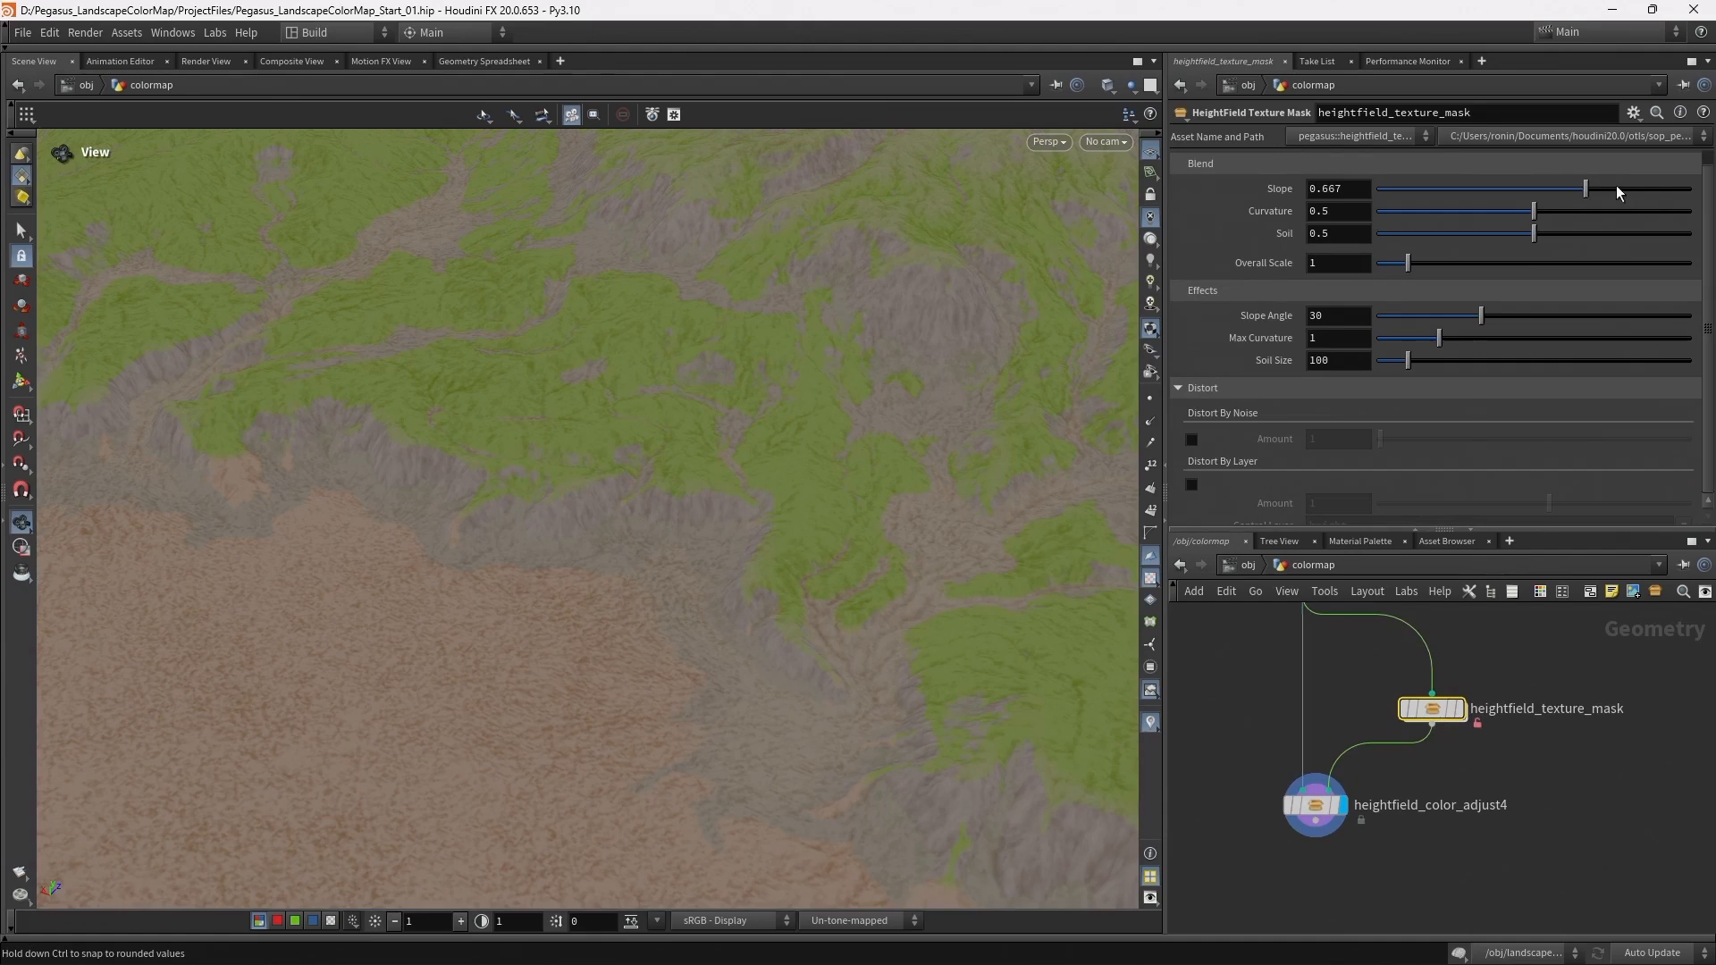
{"action": "left_click_drag", "start_coordinate": [1662, 193], "coordinate": [1682, 191]}
{"action": "left_click_drag", "start_coordinate": [1534, 211], "coordinate": [1484, 232]}
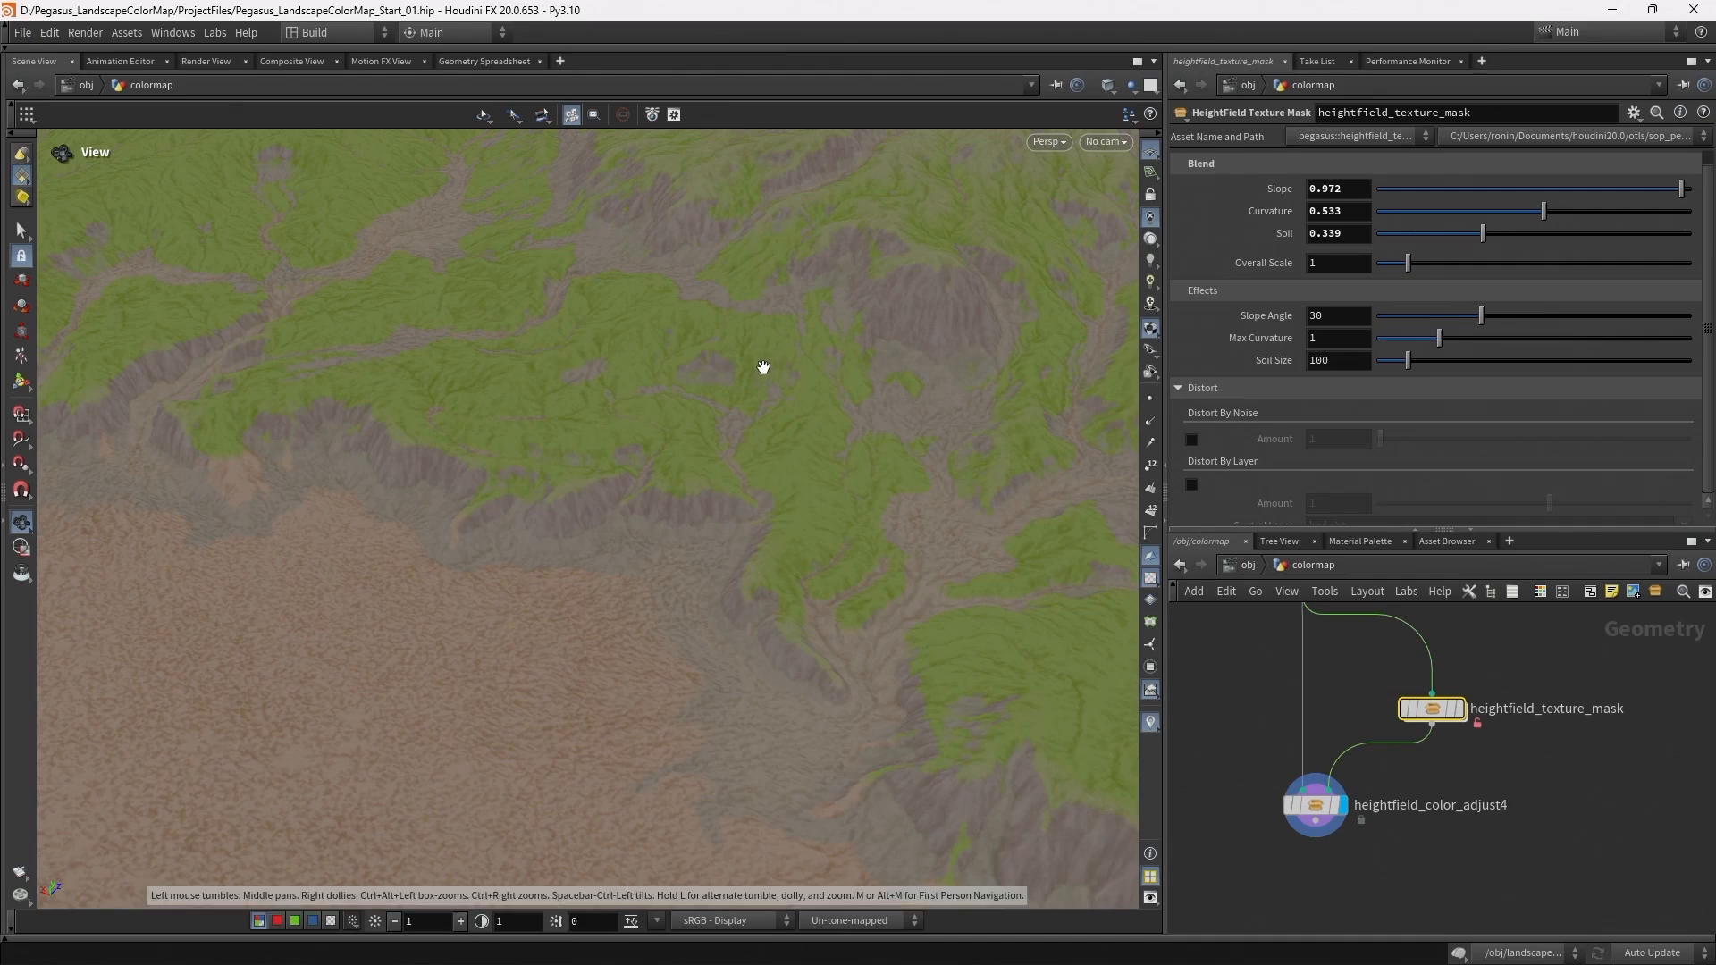
{"action": "left_click_drag", "start_coordinate": [763, 367], "coordinate": [849, 367]}
{"action": "middle_click_drag", "start_coordinate": [849, 361], "coordinate": [797, 474]}
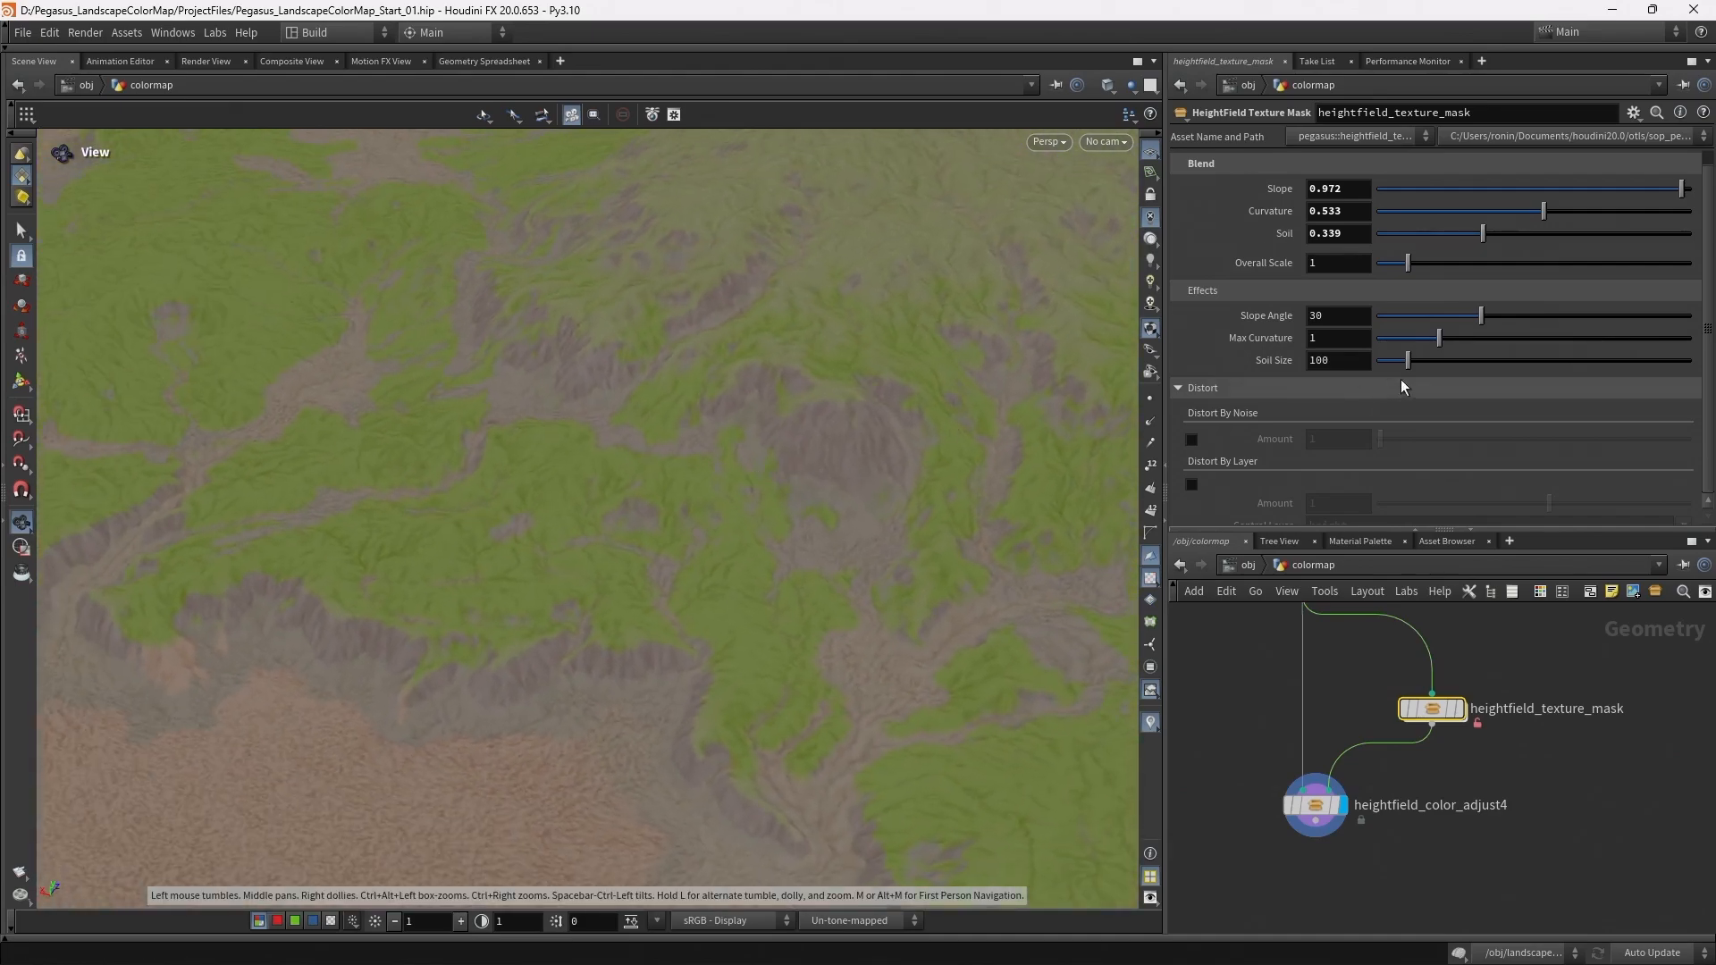
Set heightfield_texture_mask's Max Curvature to 1.64 and Soil Size to 416, and check the terrain colors
{"action": "left_click_drag", "start_coordinate": [1441, 338], "coordinate": [1478, 337]}
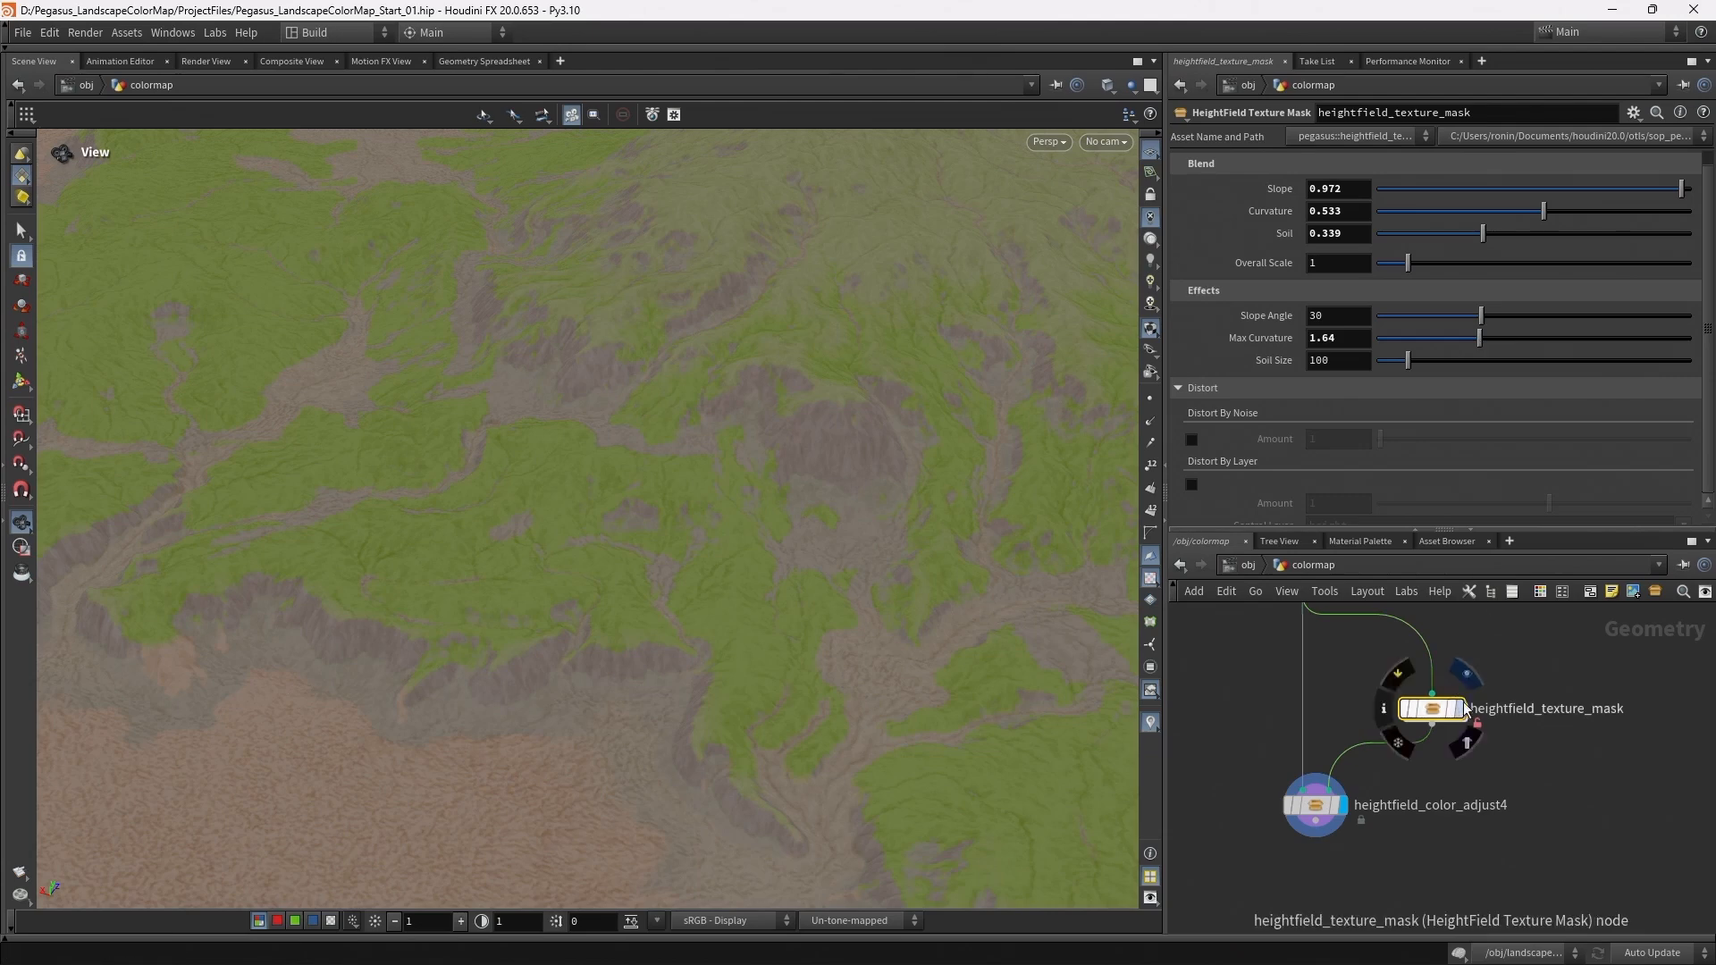
{"action": "left_click_drag", "start_coordinate": [1477, 362], "coordinate": [1510, 365]}
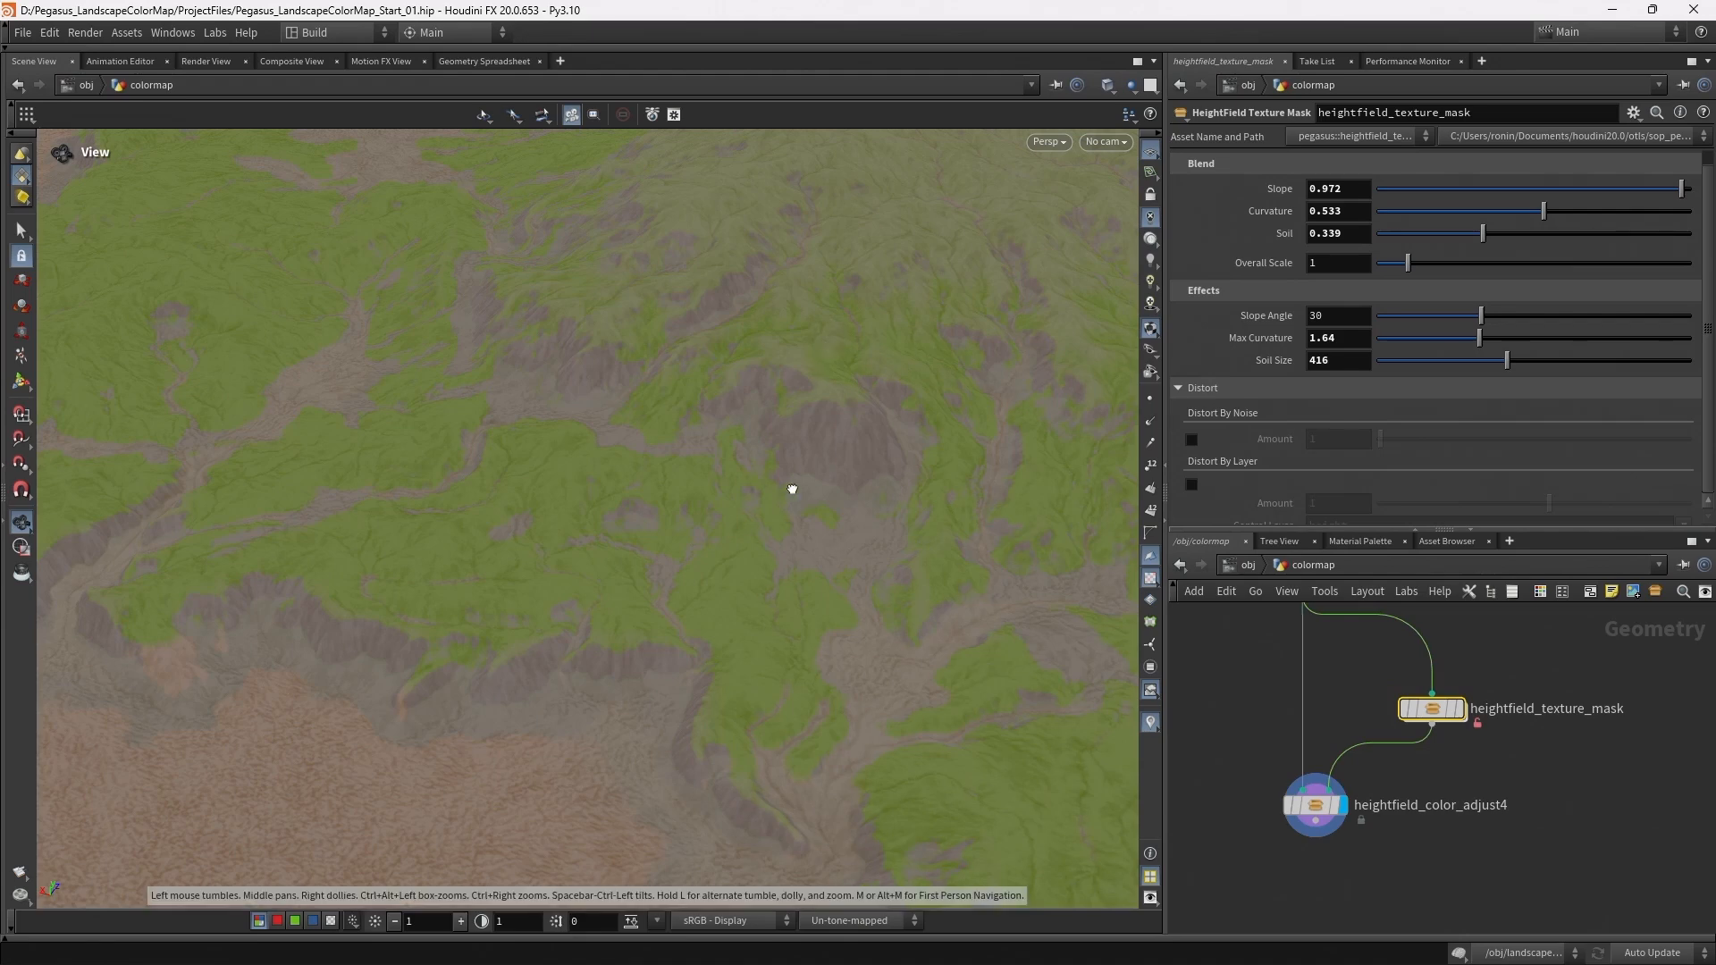
{"action": "left_click_drag", "start_coordinate": [785, 486], "coordinate": [950, 459]}
{"action": "scroll", "coordinate": [1204, 486], "scroll_direction": "down", "scroll_amount": 1}
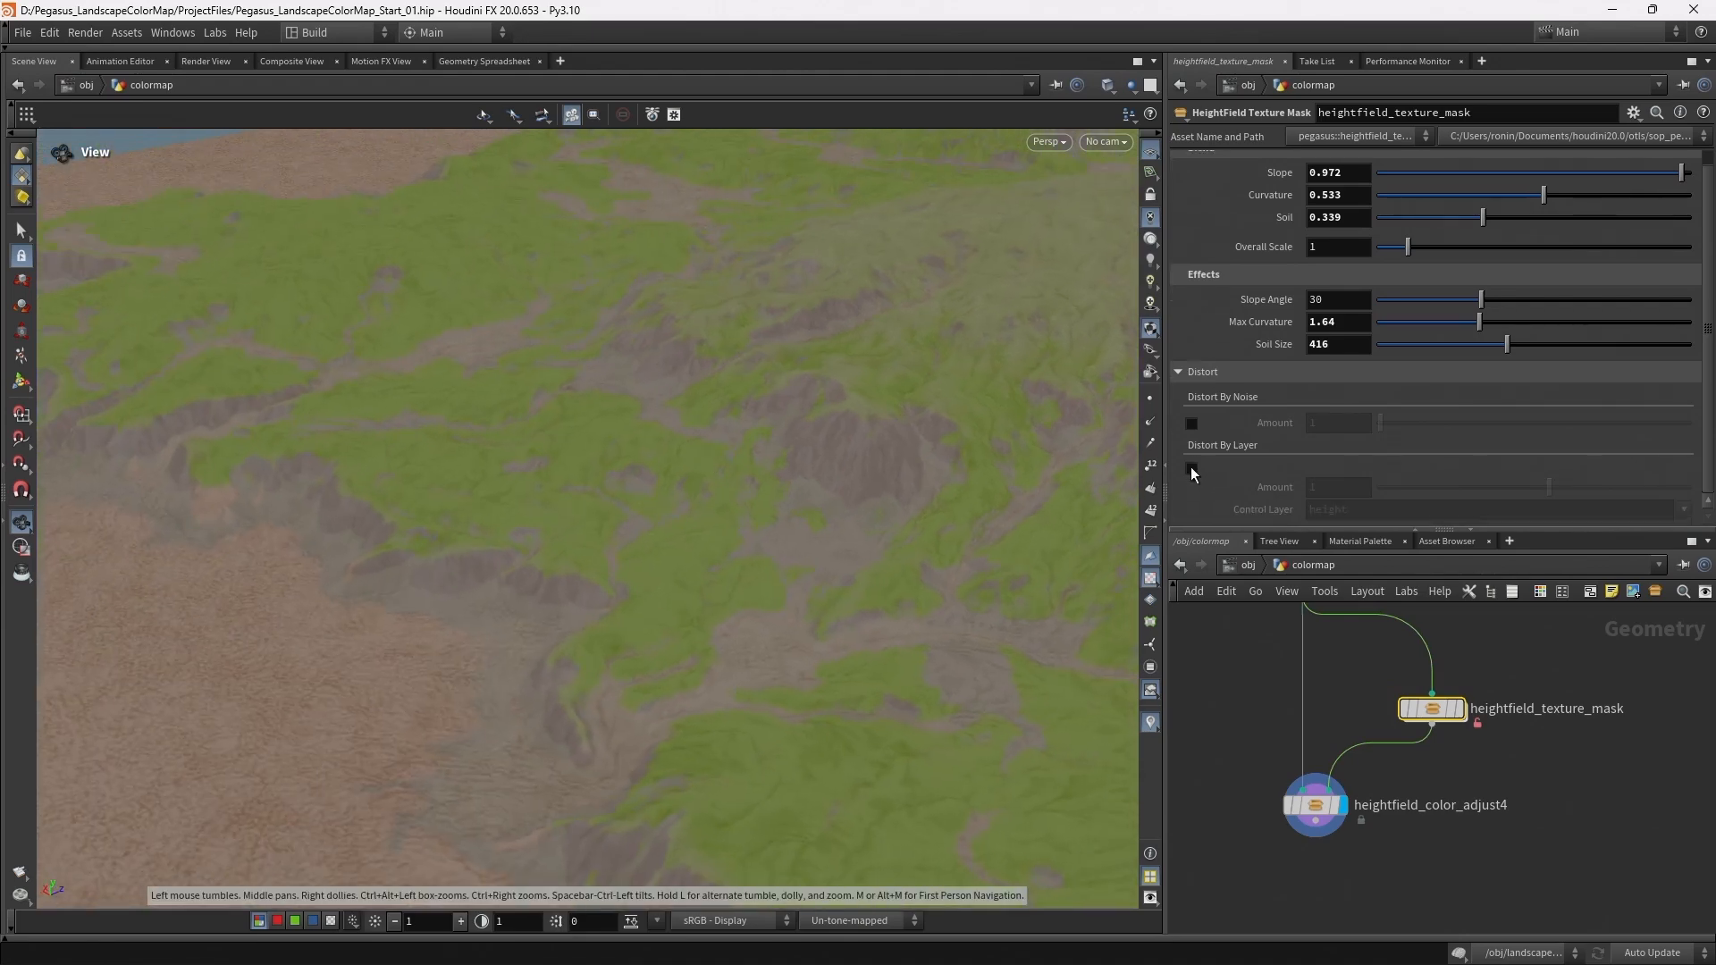
Enable Distort By Layer with an Amount of -5.27 on heightfield_texture_mask and display its mask on the terrain
{"action": "left_click", "coordinate": [1192, 469]}
{"action": "left_click_drag", "start_coordinate": [1550, 488], "coordinate": [1450, 490]}
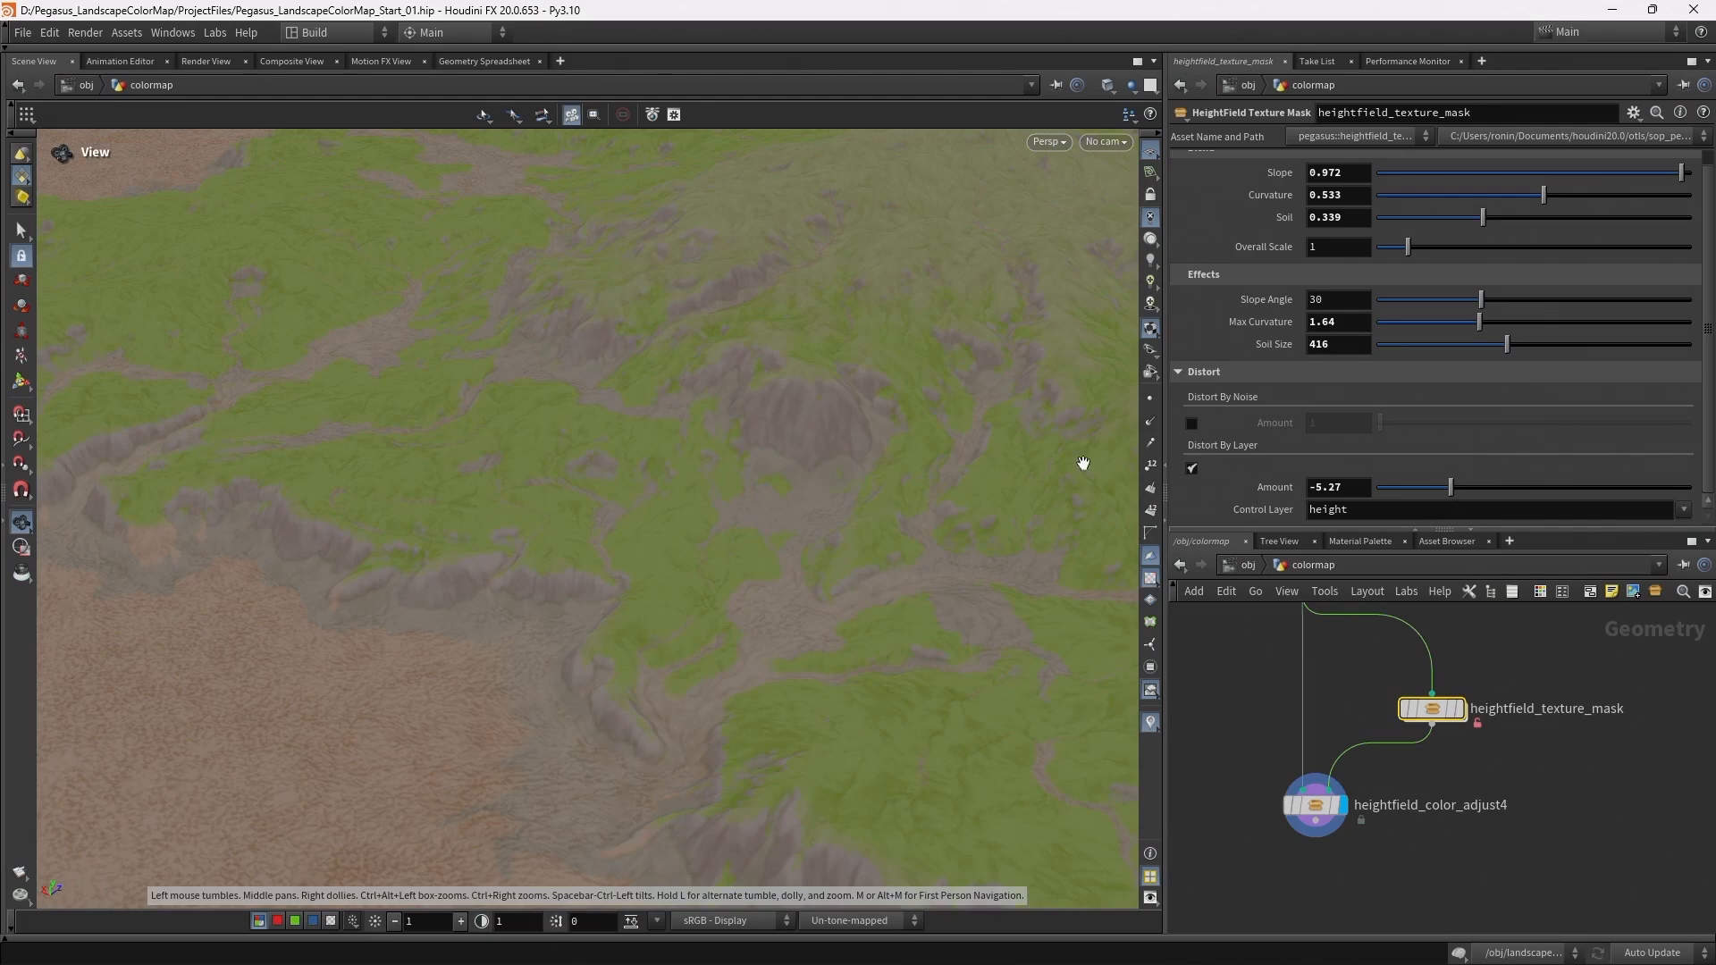
{"action": "left_click", "coordinate": [1462, 709]}
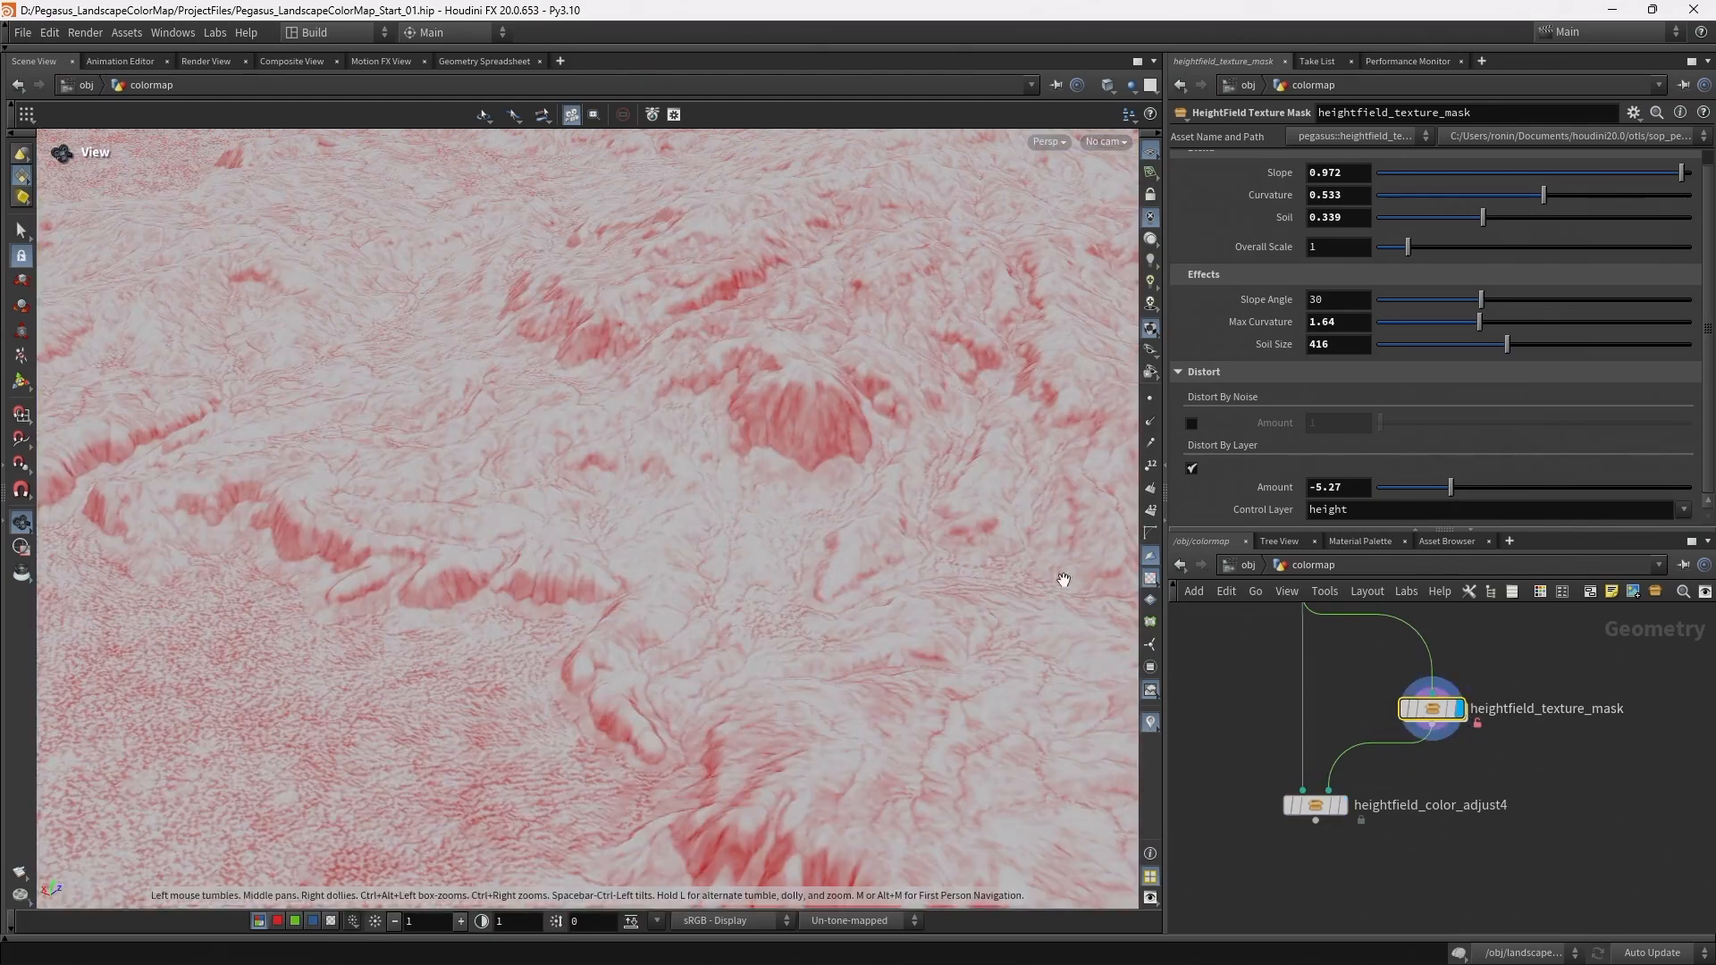
{"action": "middle_click_drag", "start_coordinate": [747, 434], "coordinate": [852, 443]}
{"action": "left_click_drag", "start_coordinate": [852, 443], "coordinate": [752, 570]}
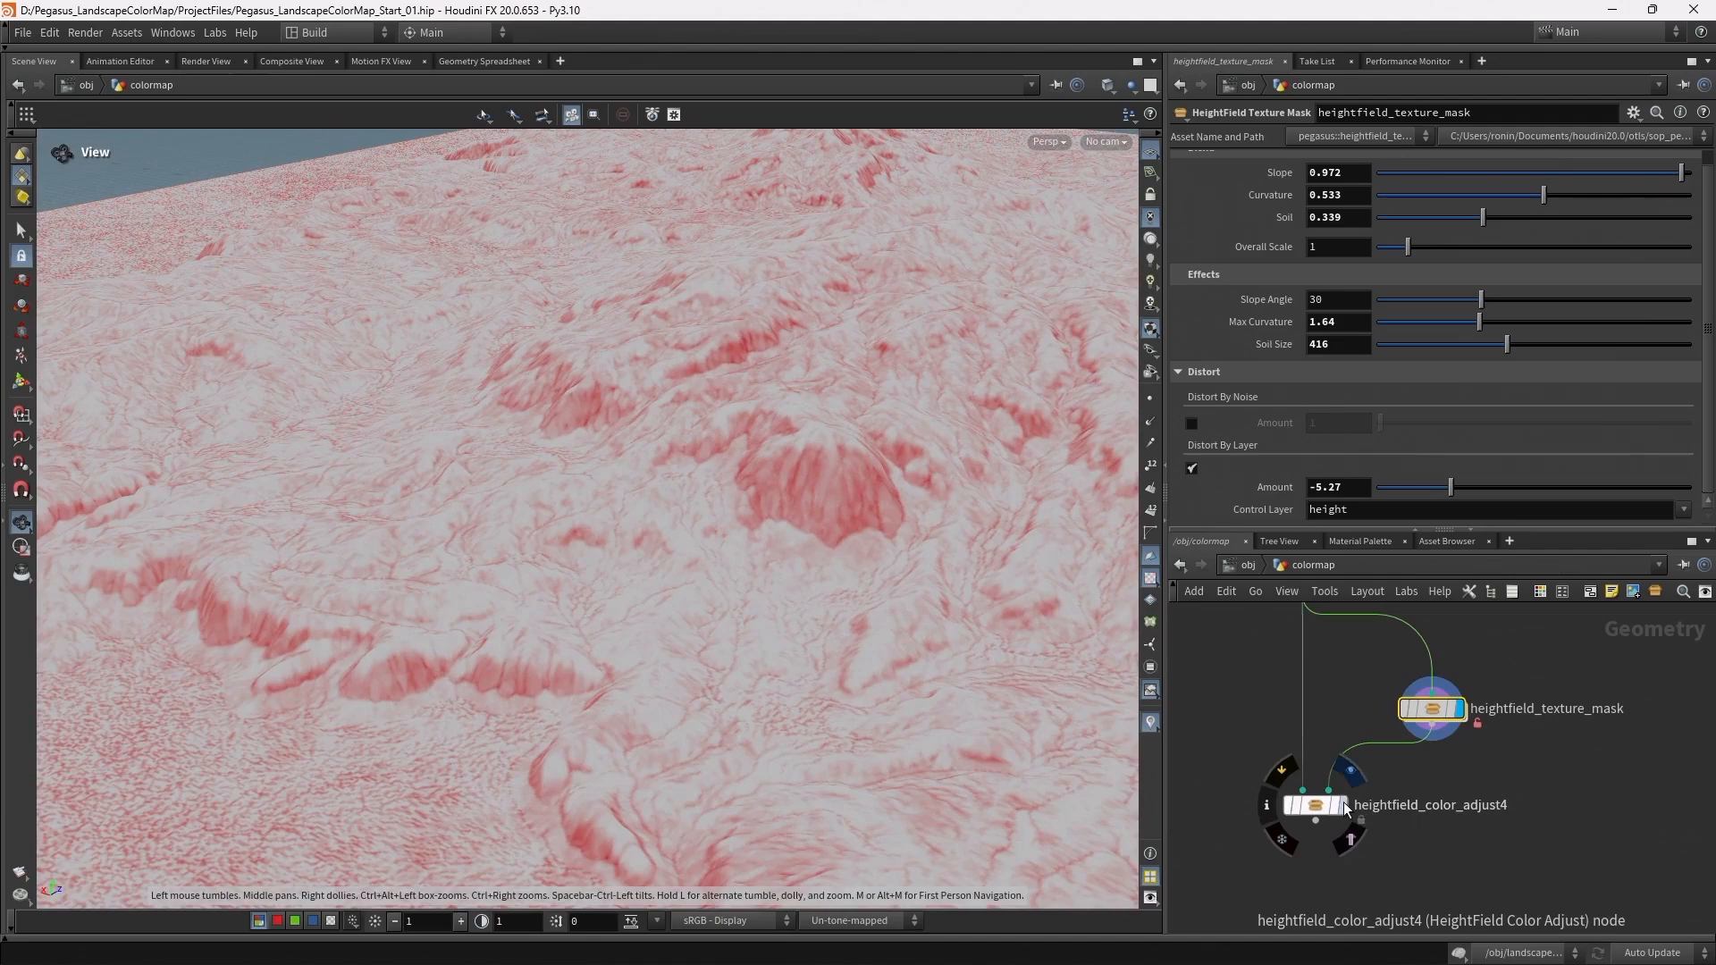
Display heightfield_color_adjust4 and set heightfield_texture_mask's Soil blend to 0.667 and Distort By Layer Amount to -2.36
{"action": "left_click", "coordinate": [1341, 805]}
{"action": "left_click_drag", "start_coordinate": [852, 616], "coordinate": [805, 599]}
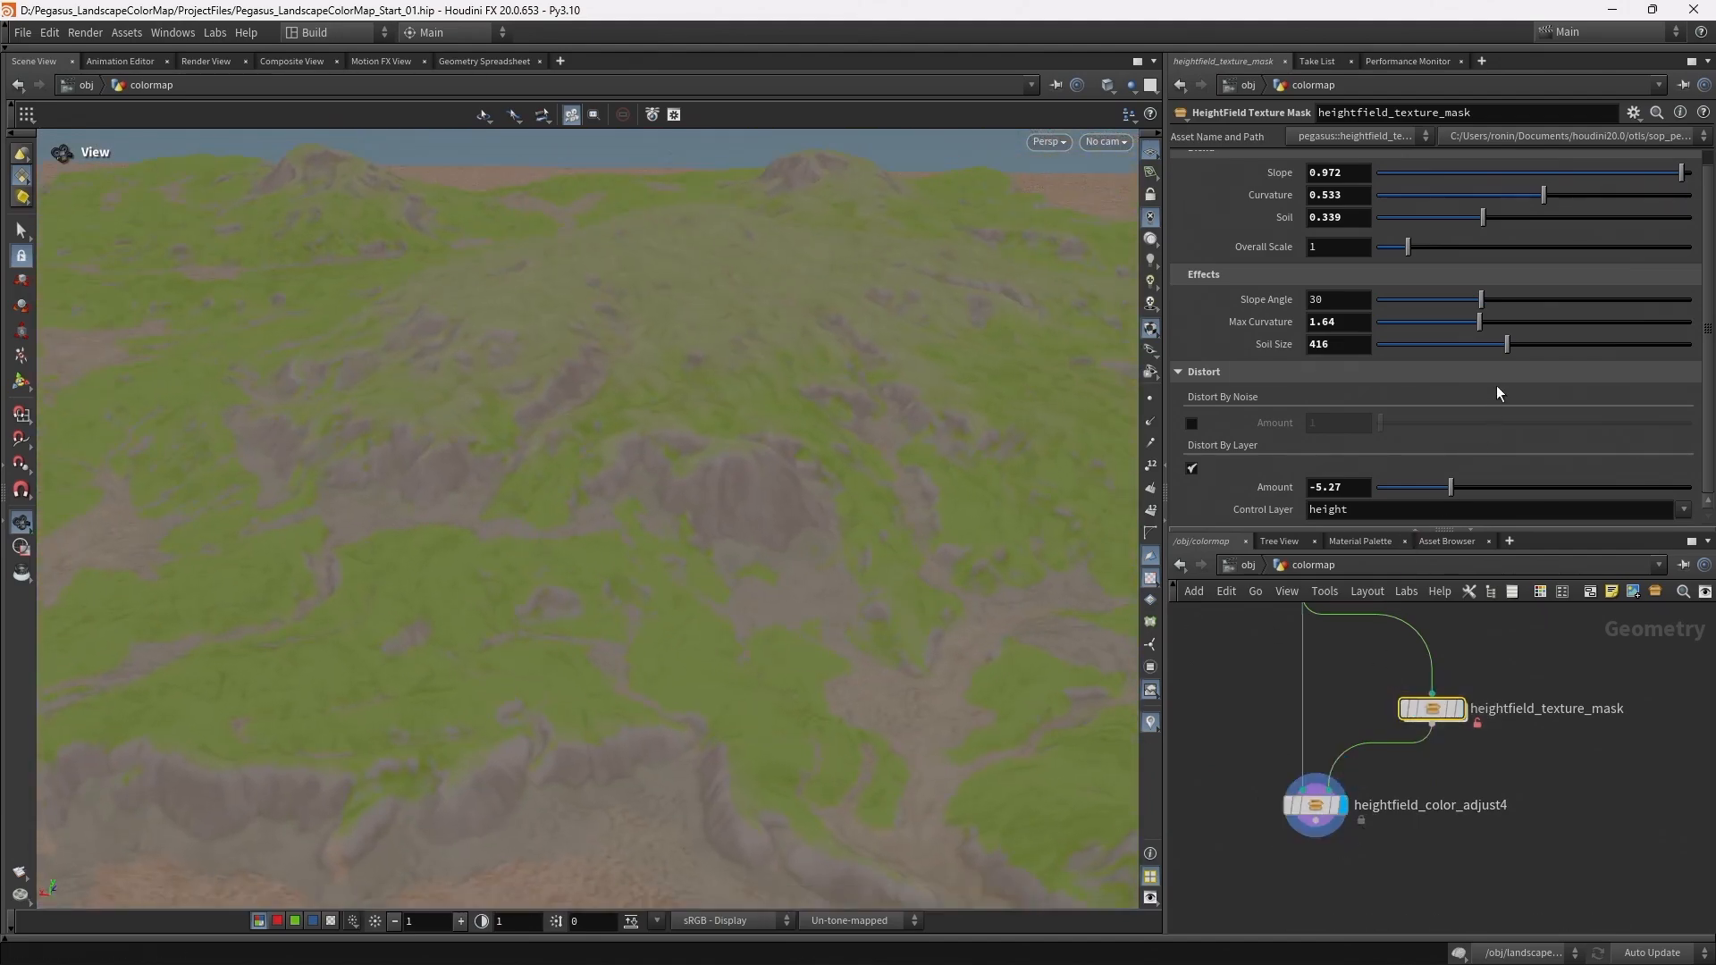
{"action": "left_click_drag", "start_coordinate": [1504, 216], "coordinate": [1586, 215]}
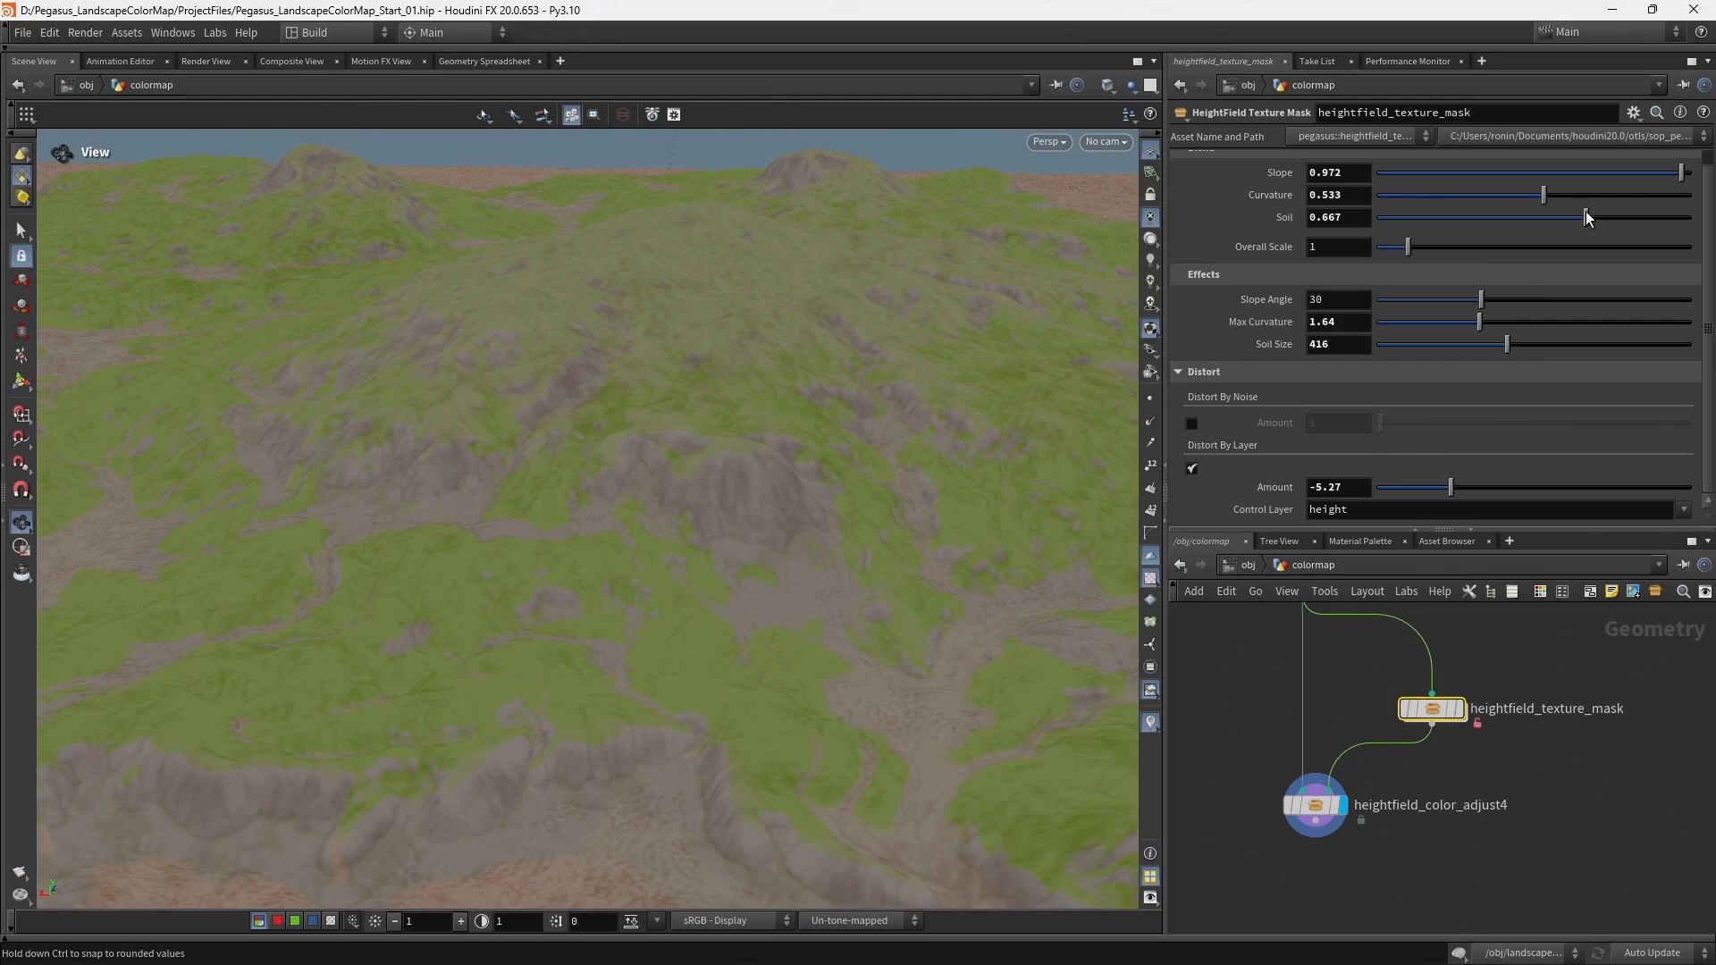
{"action": "left_click_drag", "start_coordinate": [1450, 487], "coordinate": [1499, 488]}
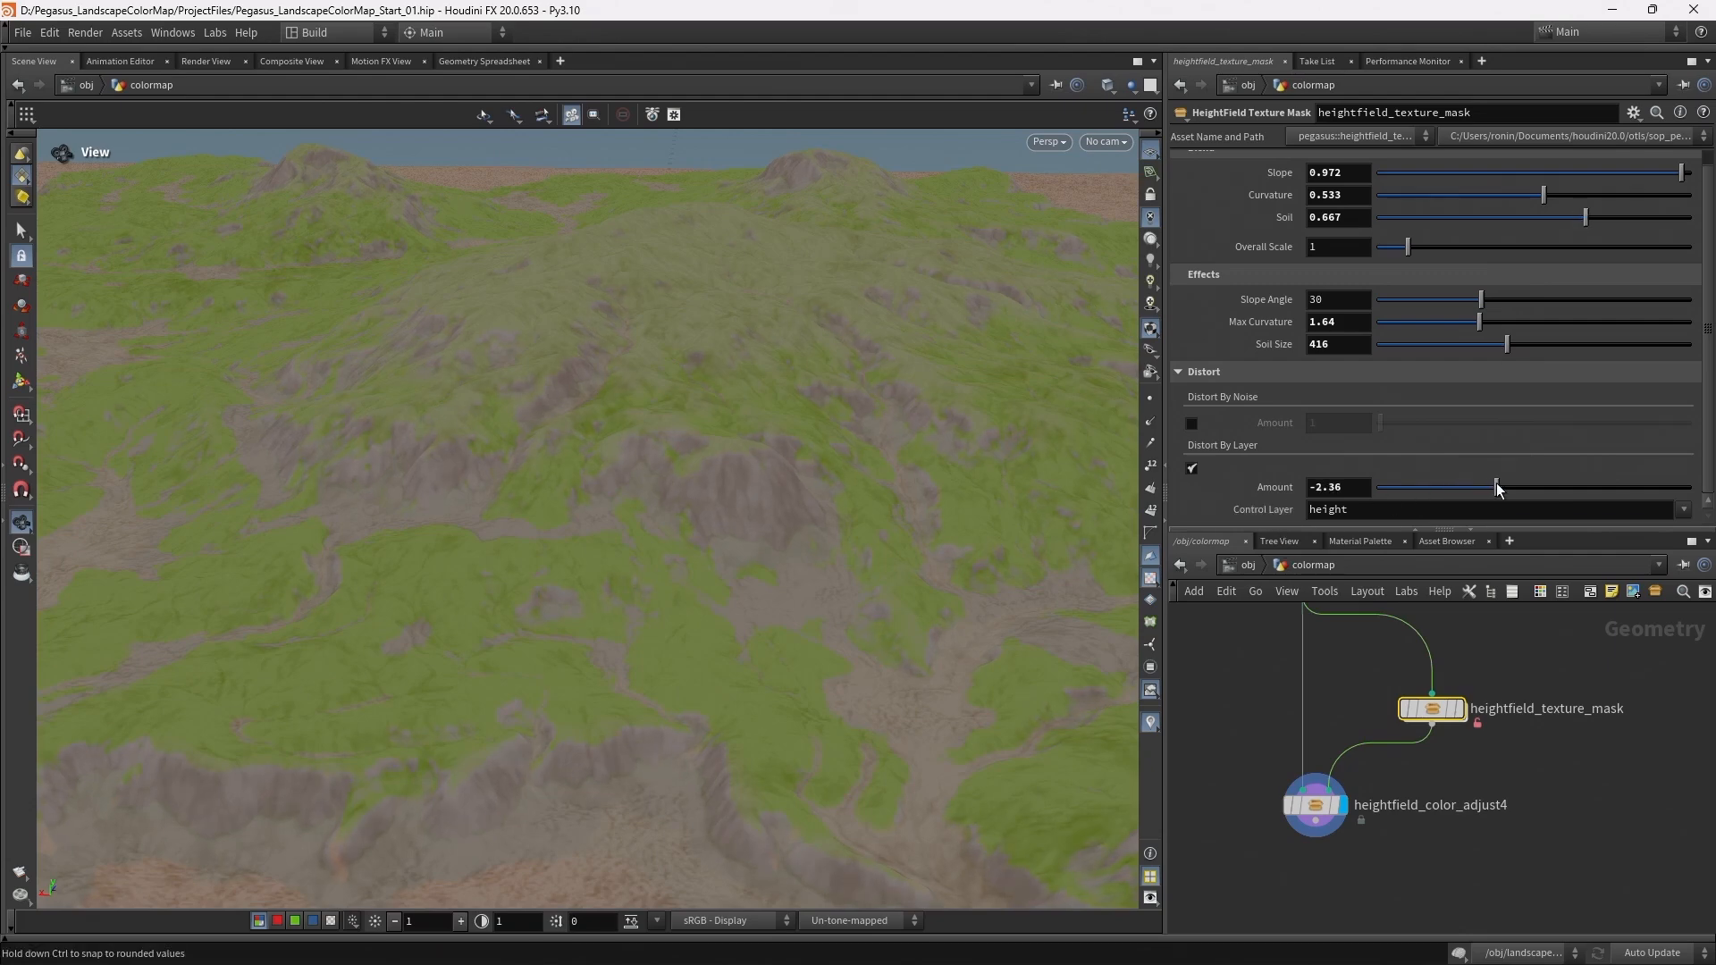
{"action": "left_click_drag", "start_coordinate": [715, 442], "coordinate": [1072, 642]}
Reset heightfield_color_adjust4's Gamma to default and set Hue to 0.085, Saturation to 0.586 and Brightness to 0.795
{"action": "middle_click_drag", "start_coordinate": [1306, 683], "coordinate": [1306, 709]}
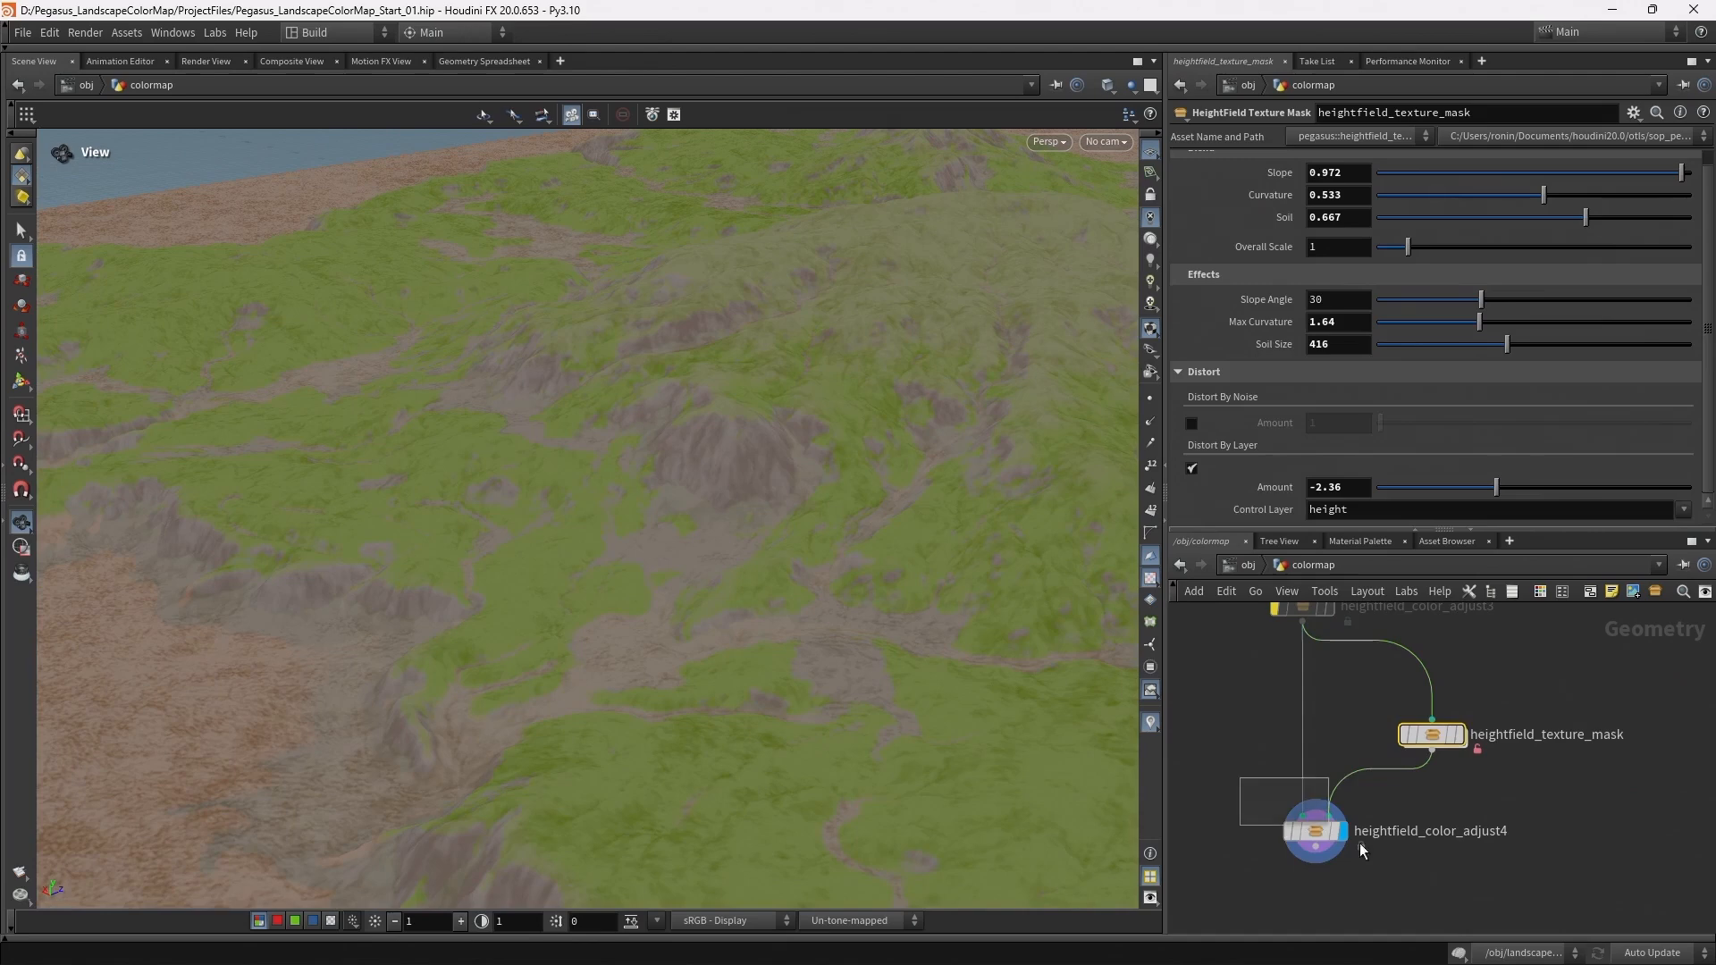
{"action": "left_click", "coordinate": [1314, 831]}
{"action": "middle_click", "coordinate": [1278, 230], "text": "ctrl"}
{"action": "middle_click", "coordinate": [1278, 209], "text": "ctrl"}
{"action": "left_click_drag", "start_coordinate": [1538, 163], "coordinate": [1505, 203]}
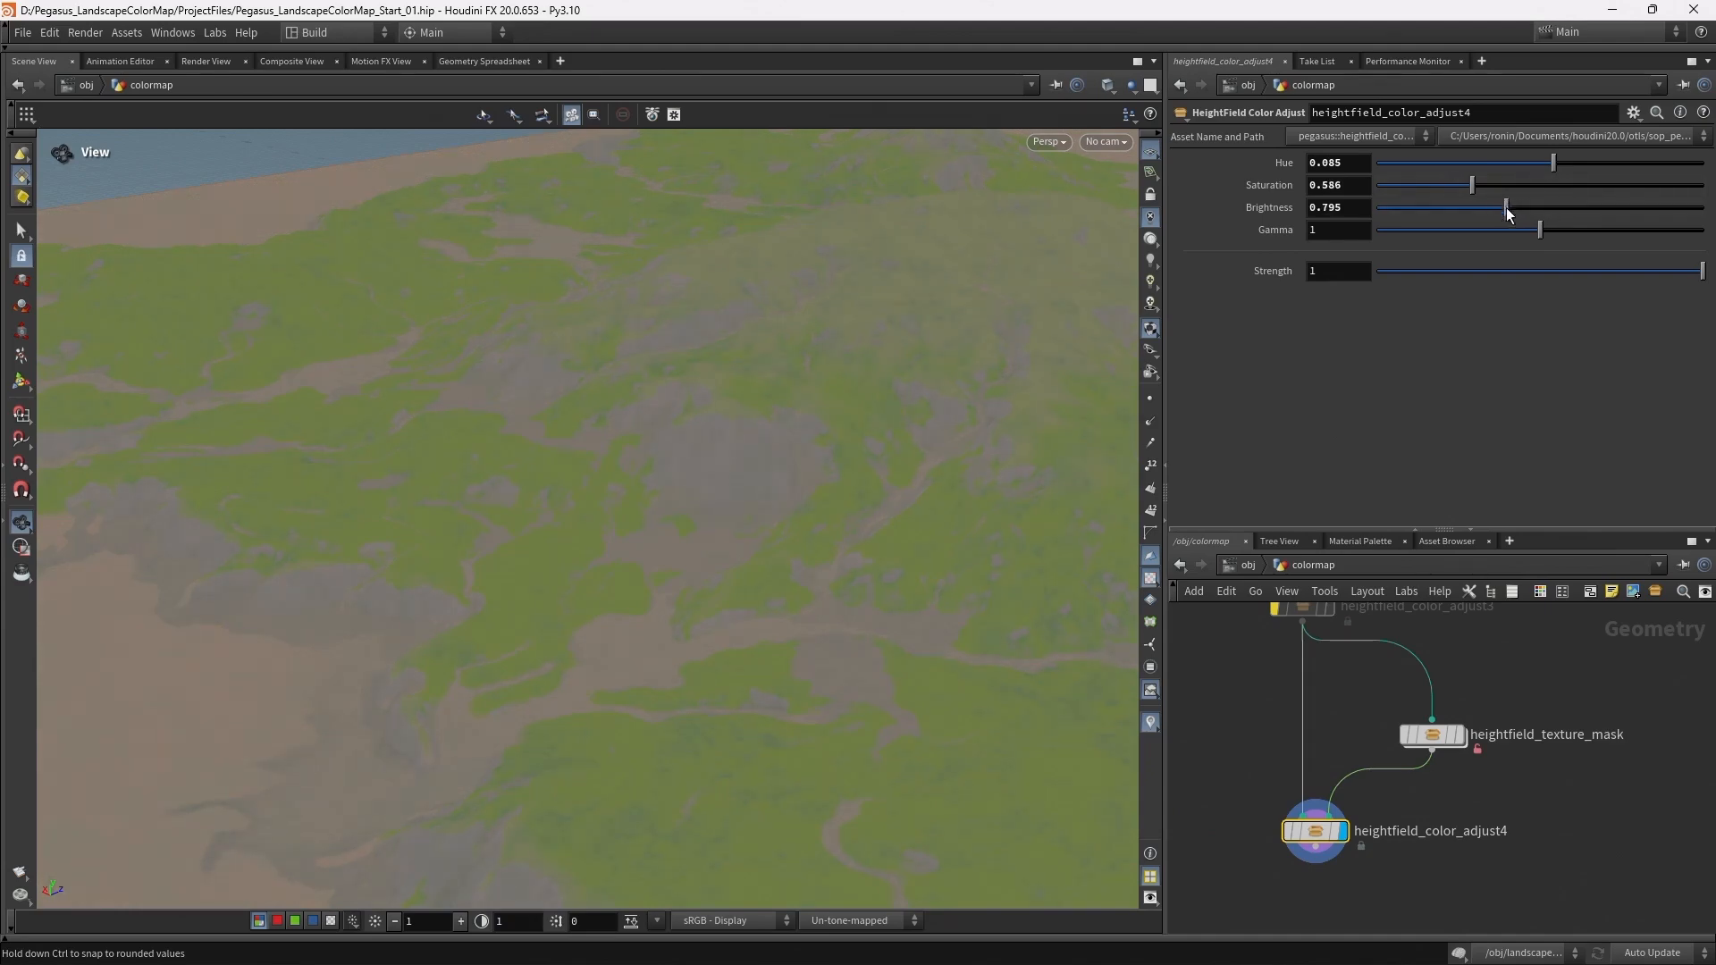
Compare the terrain colors up close by displaying heightfield_color_adjust3 and heightfield_color_adjust4 in turn
{"action": "left_click_drag", "start_coordinate": [613, 717], "coordinate": [866, 584]}
{"action": "middle_click_drag", "start_coordinate": [1352, 678], "coordinate": [1353, 710]}
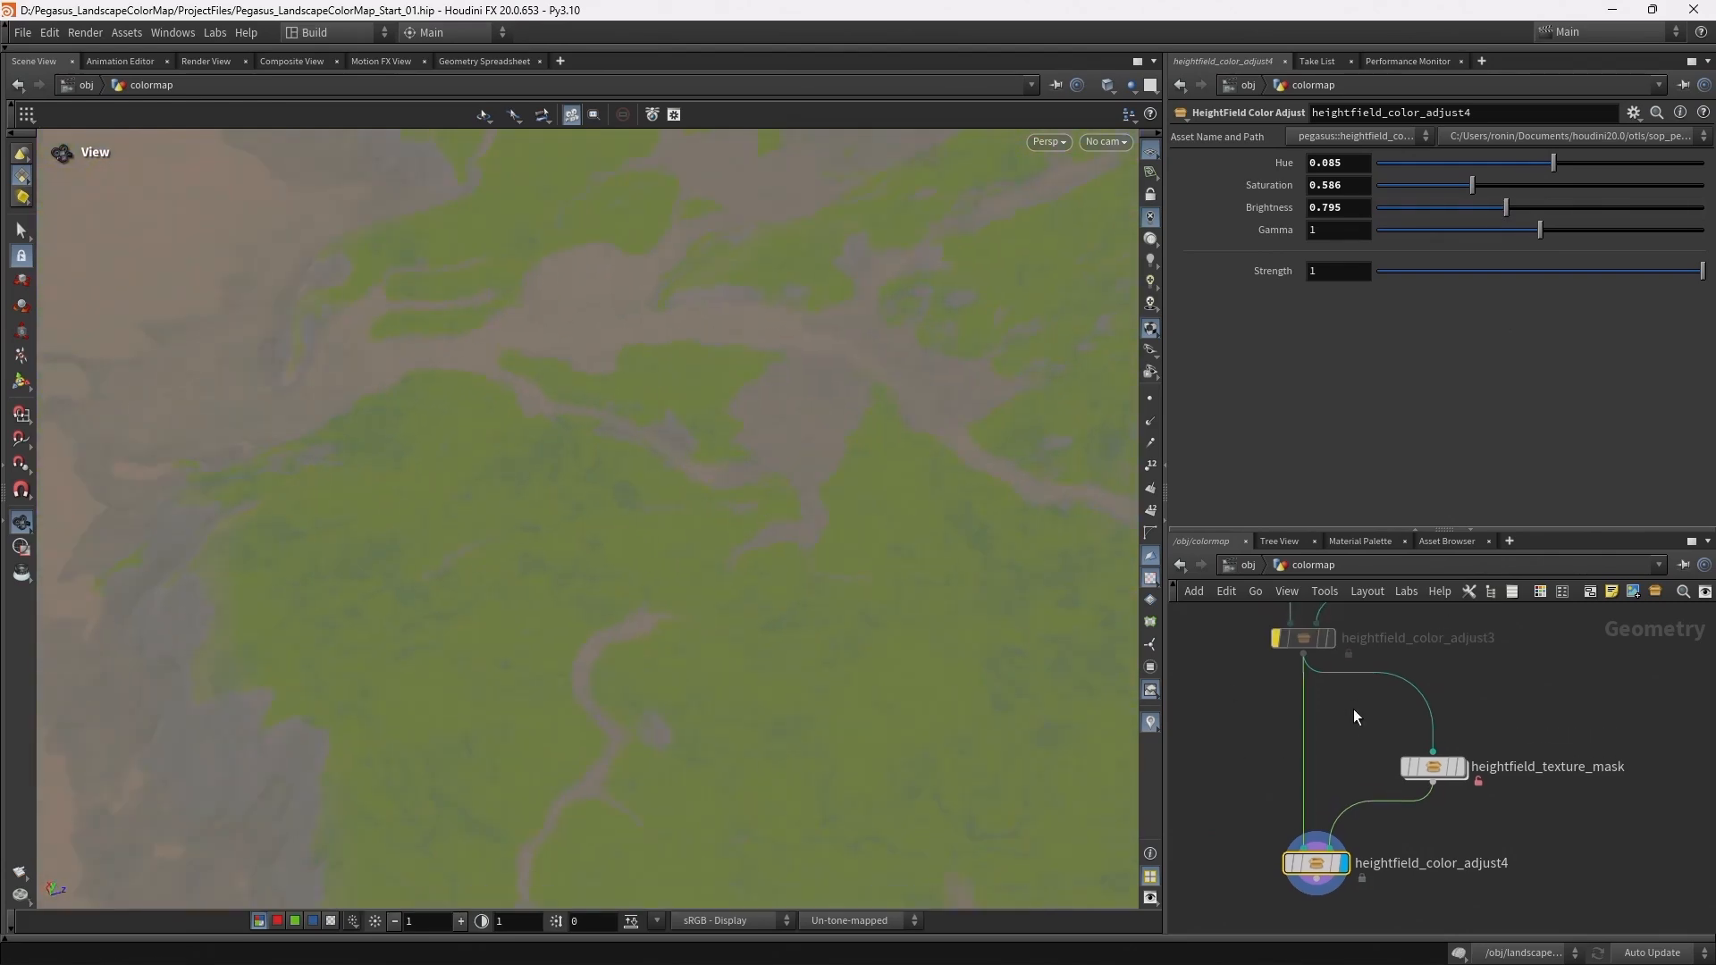
{"action": "left_click", "coordinate": [1332, 638]}
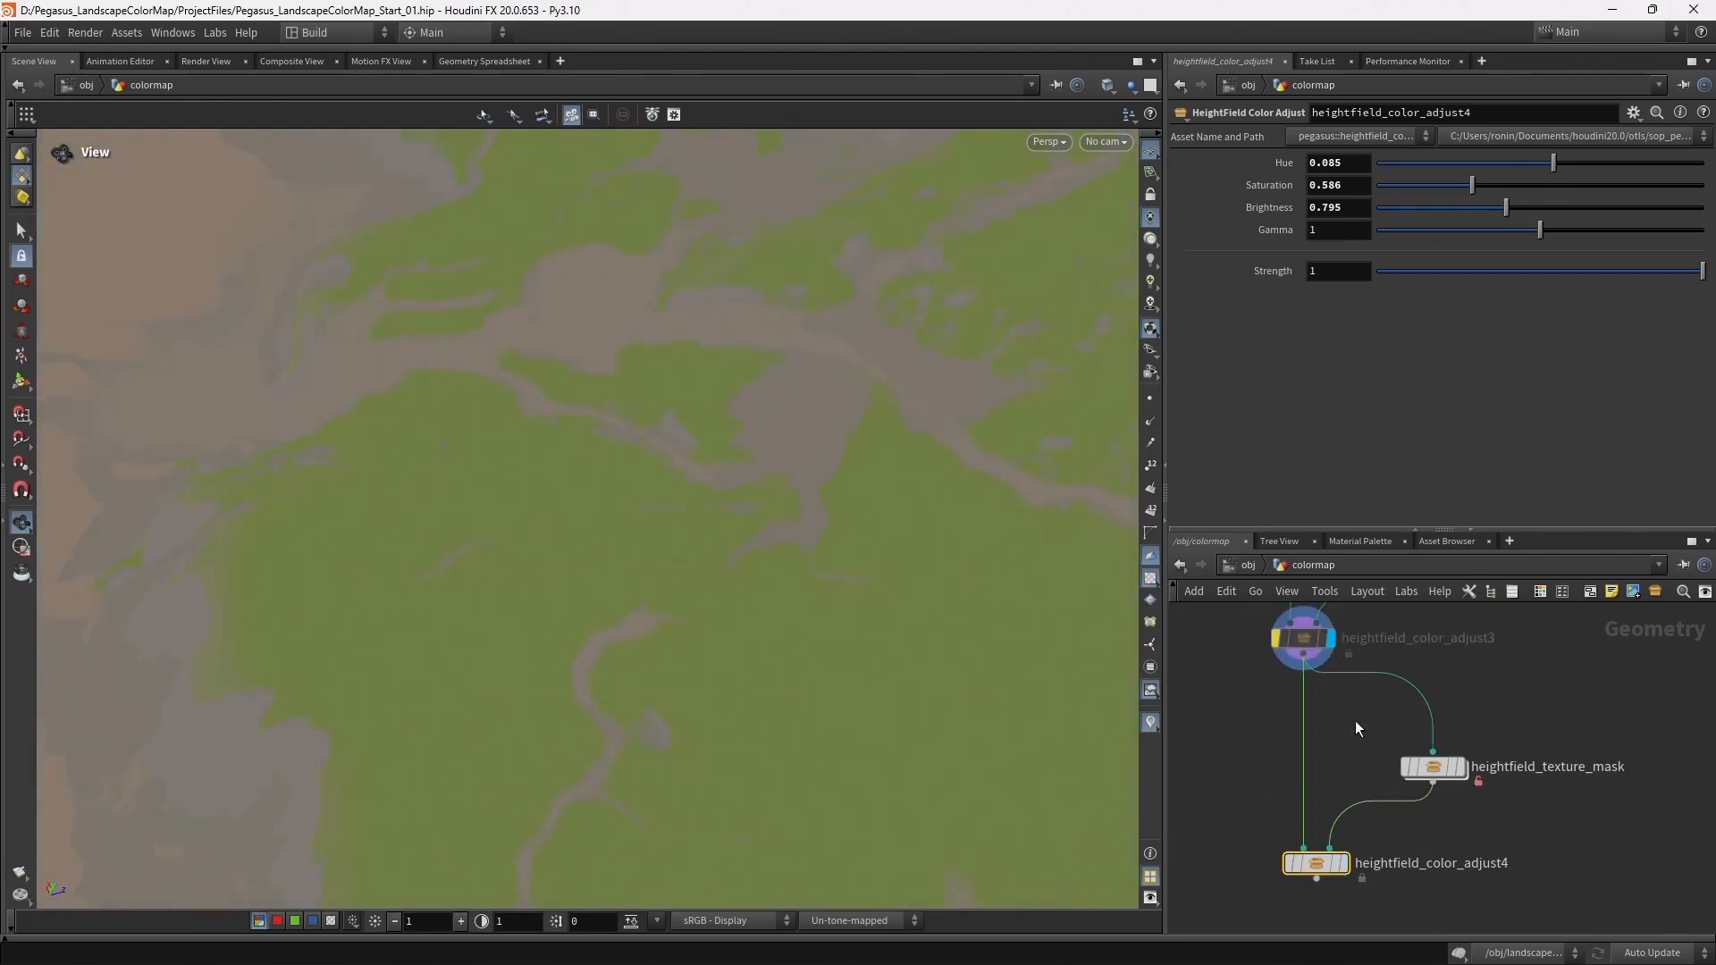
{"action": "left_click", "coordinate": [1342, 864]}
{"action": "left_click_drag", "start_coordinate": [827, 528], "coordinate": [881, 491]}
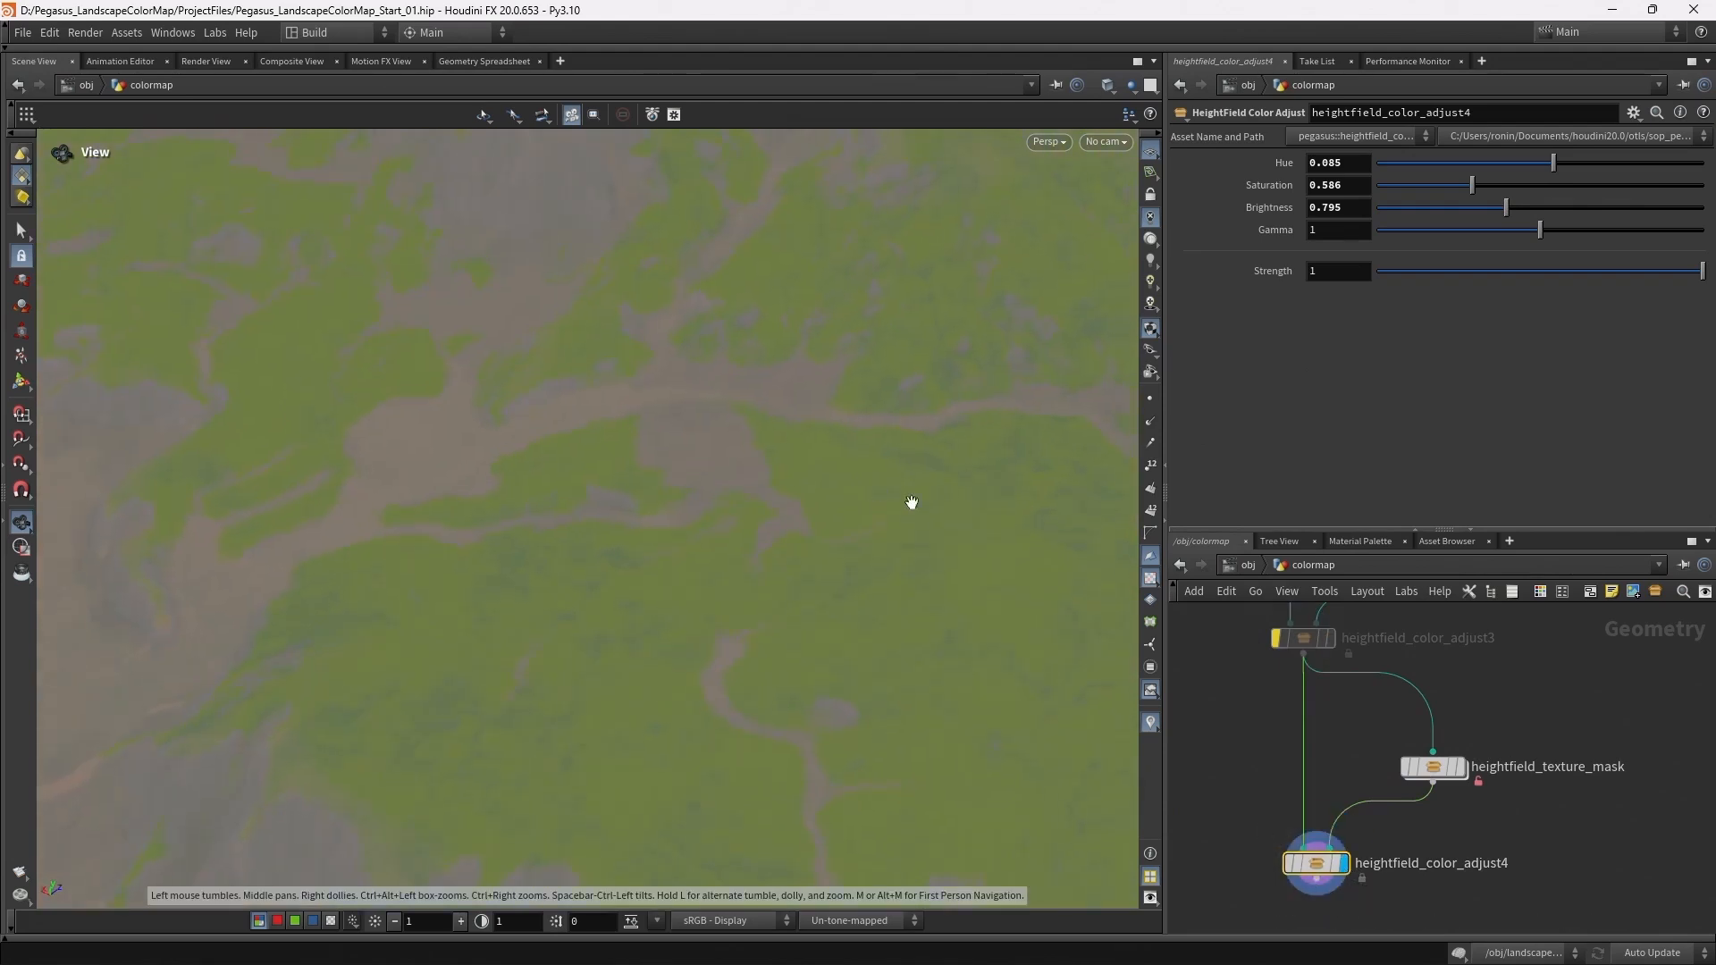
Select the three bypassed color adjust nodes upstream and turn off their bypass
{"action": "scroll", "coordinate": [1496, 686], "scroll_direction": "down", "scroll_amount": 5}
{"action": "left_click_drag", "start_coordinate": [1366, 639], "coordinate": [1430, 890]}
{"action": "key", "text": "b"}
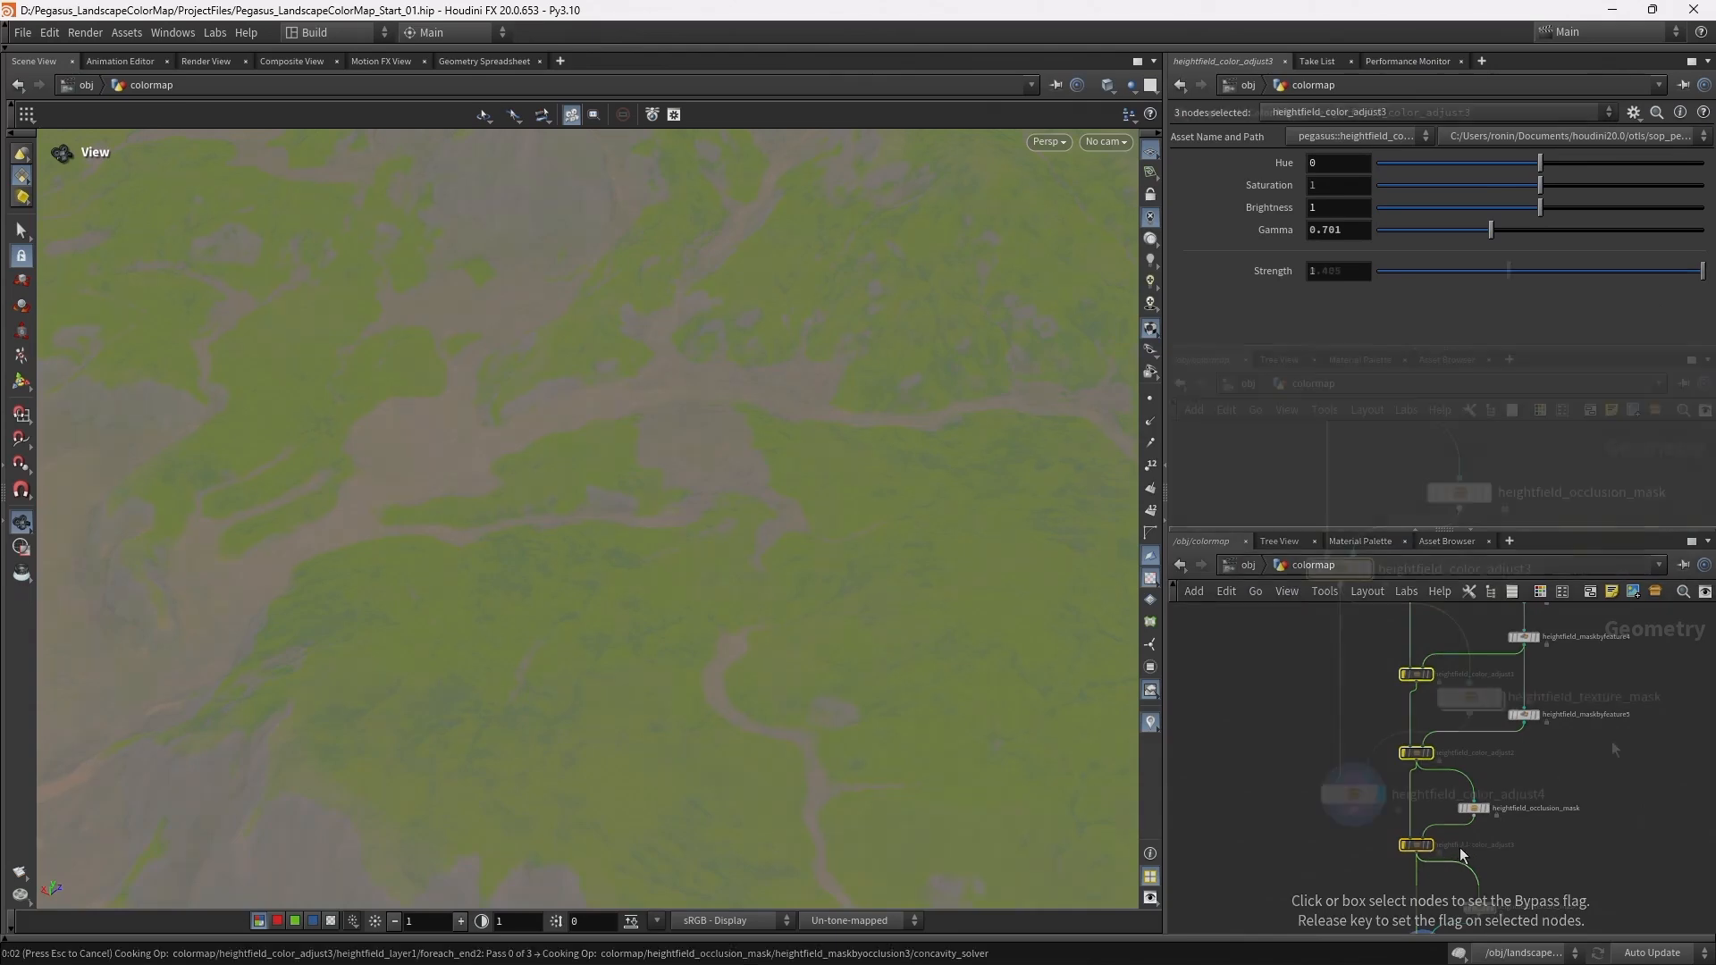
{"action": "left_click_drag", "start_coordinate": [1434, 645], "coordinate": [1432, 642]}
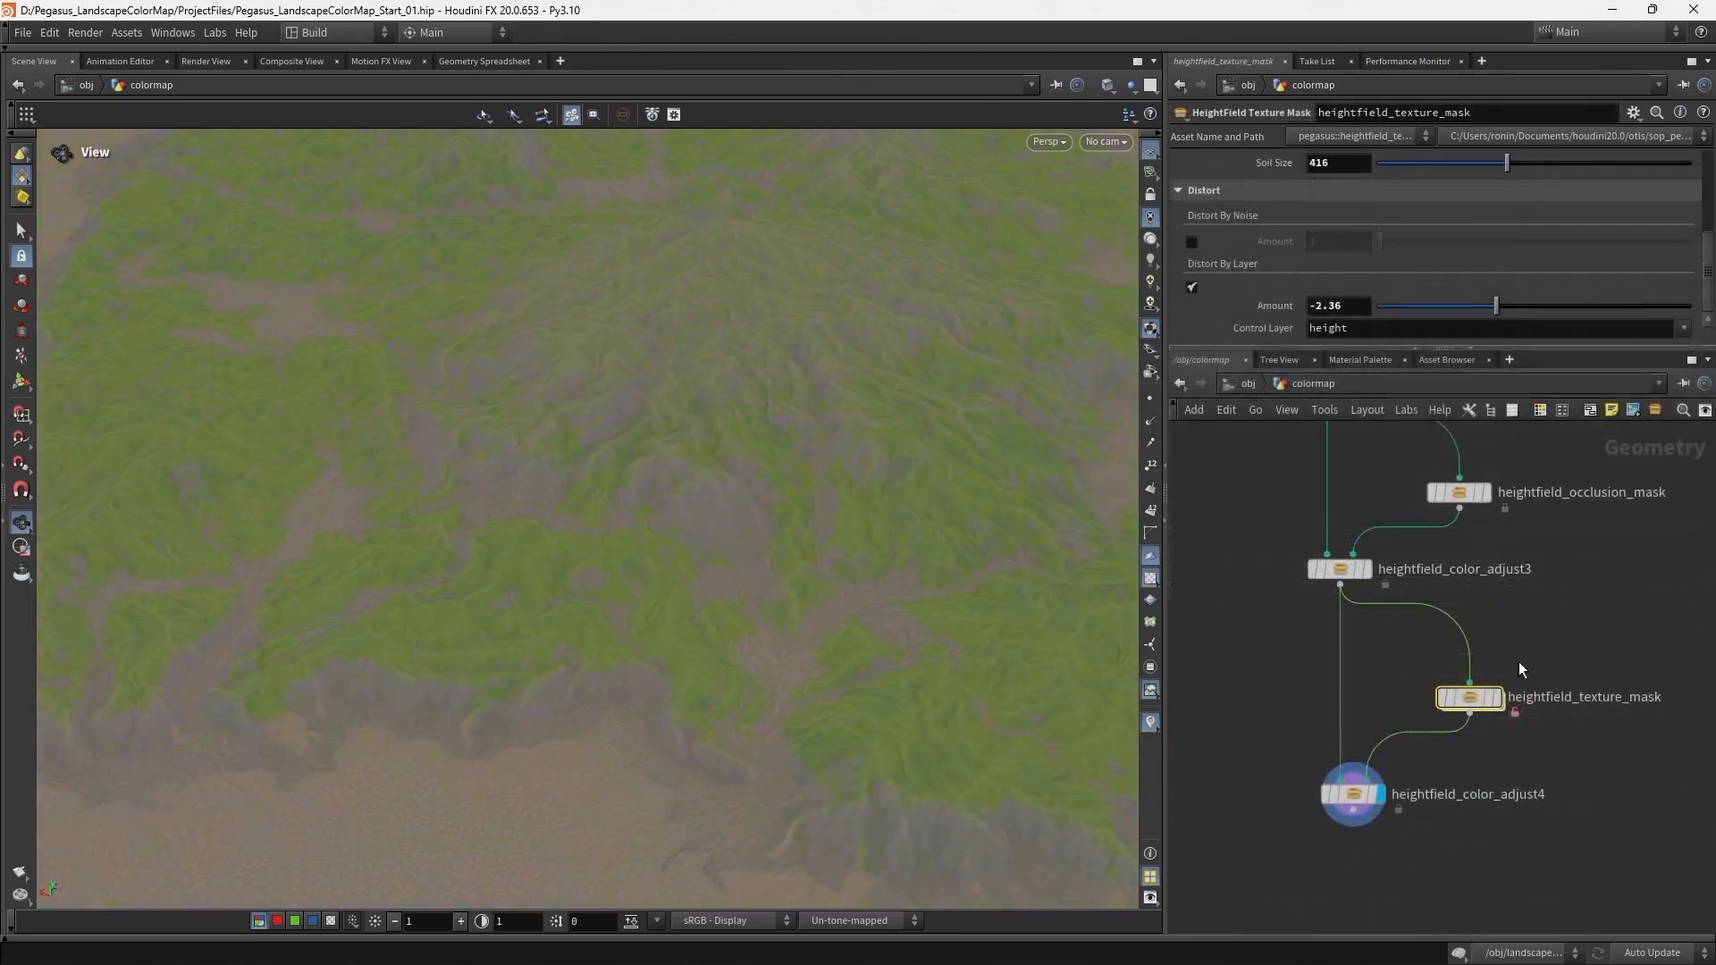
Display heightfield_texture_mask and examine its mask across the terrain
{"action": "mouse_move", "coordinate": [1493, 699]}
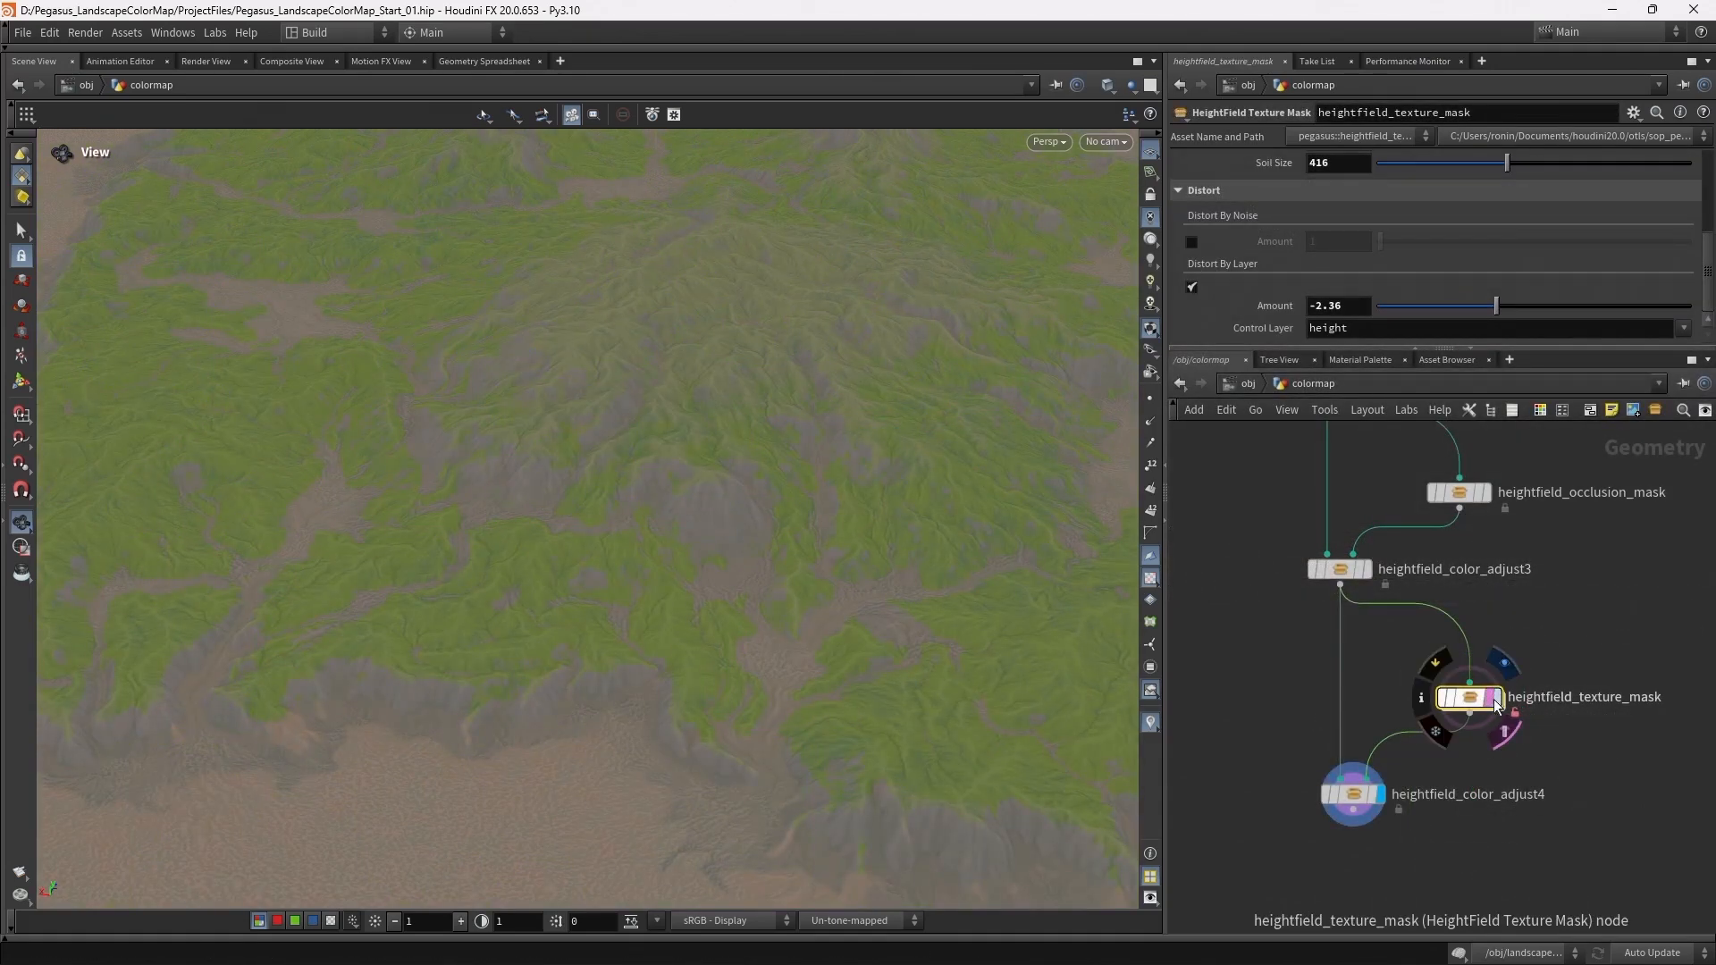
{"action": "left_click", "coordinate": [1497, 700]}
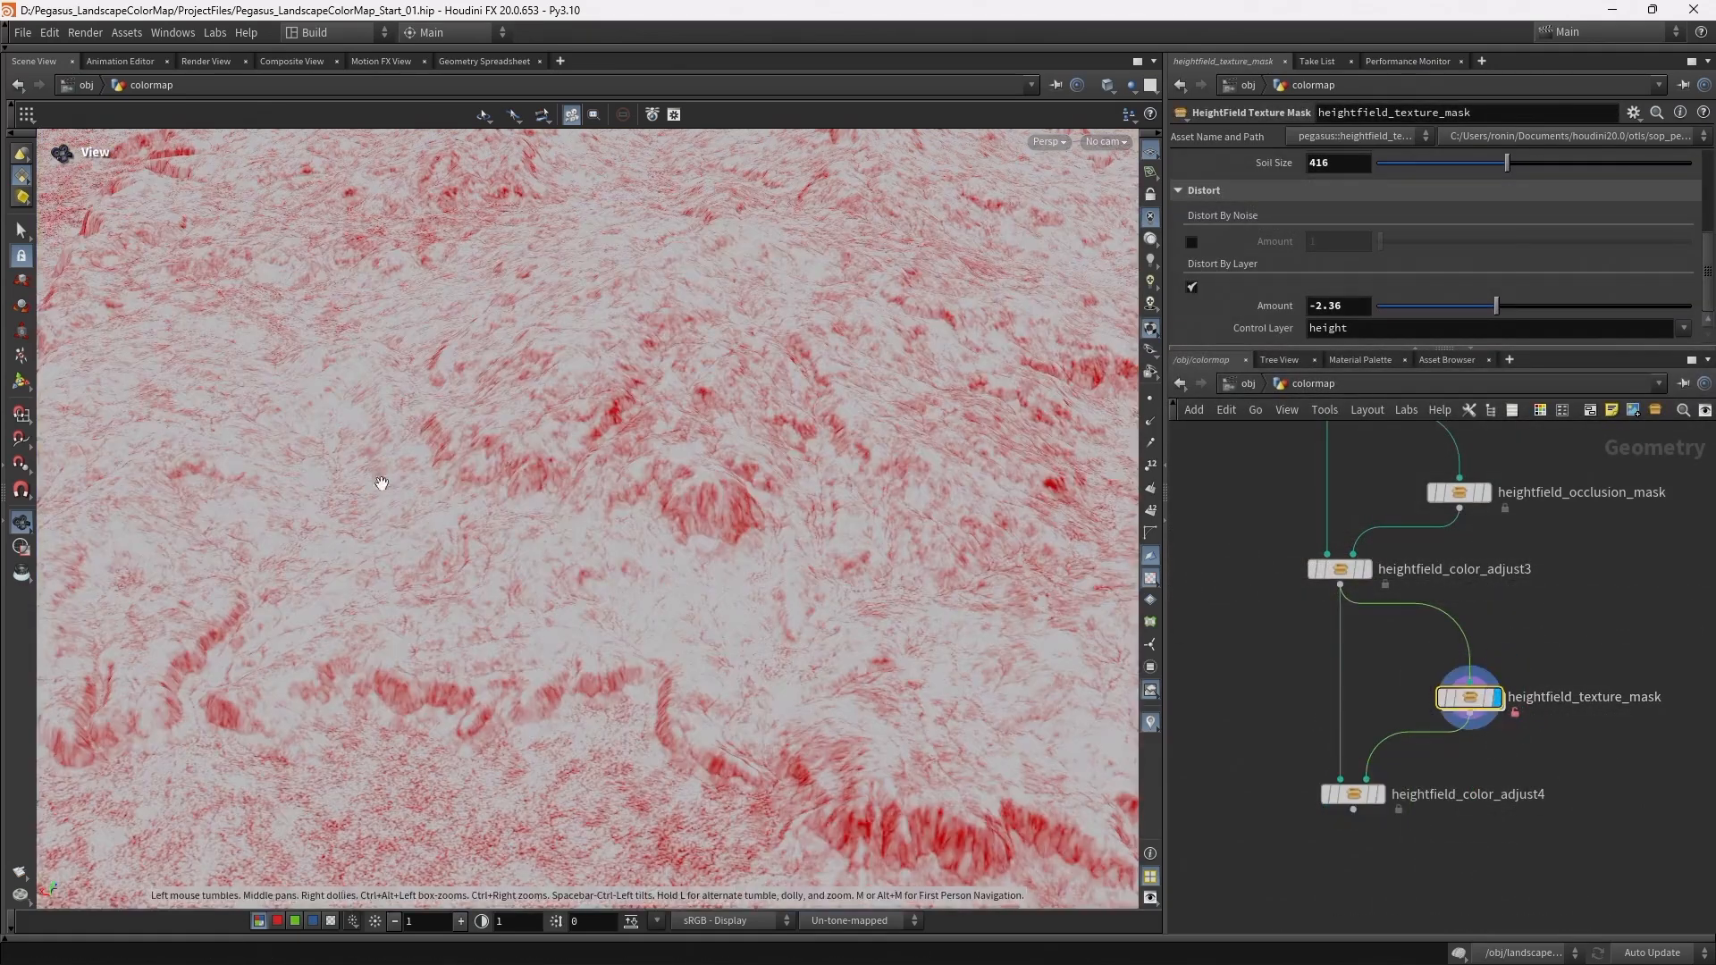
{"action": "left_click_drag", "start_coordinate": [1232, 752], "coordinate": [1381, 833]}
{"action": "left_click", "coordinate": [1466, 698]}
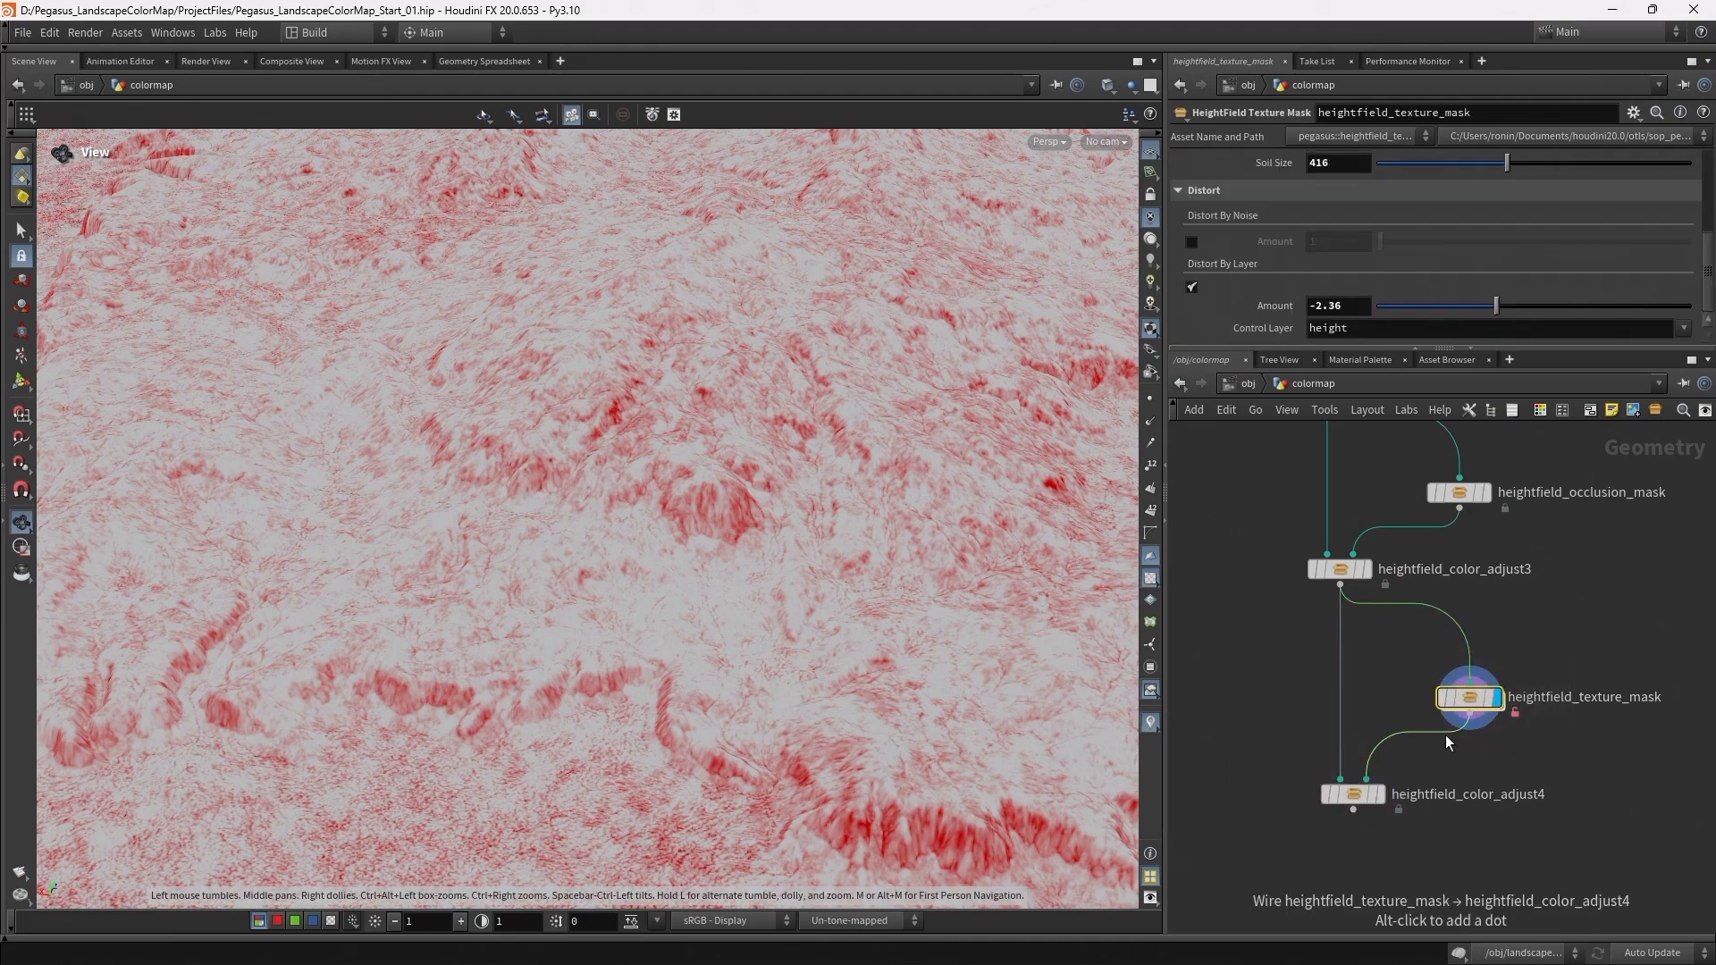
{"action": "left_click_drag", "start_coordinate": [860, 652], "coordinate": [912, 581]}
Display heightfield_color_adjust4 again, examine the combined terrain colors, and select heightfield_texture_mask
{"action": "left_click", "coordinate": [1378, 795]}
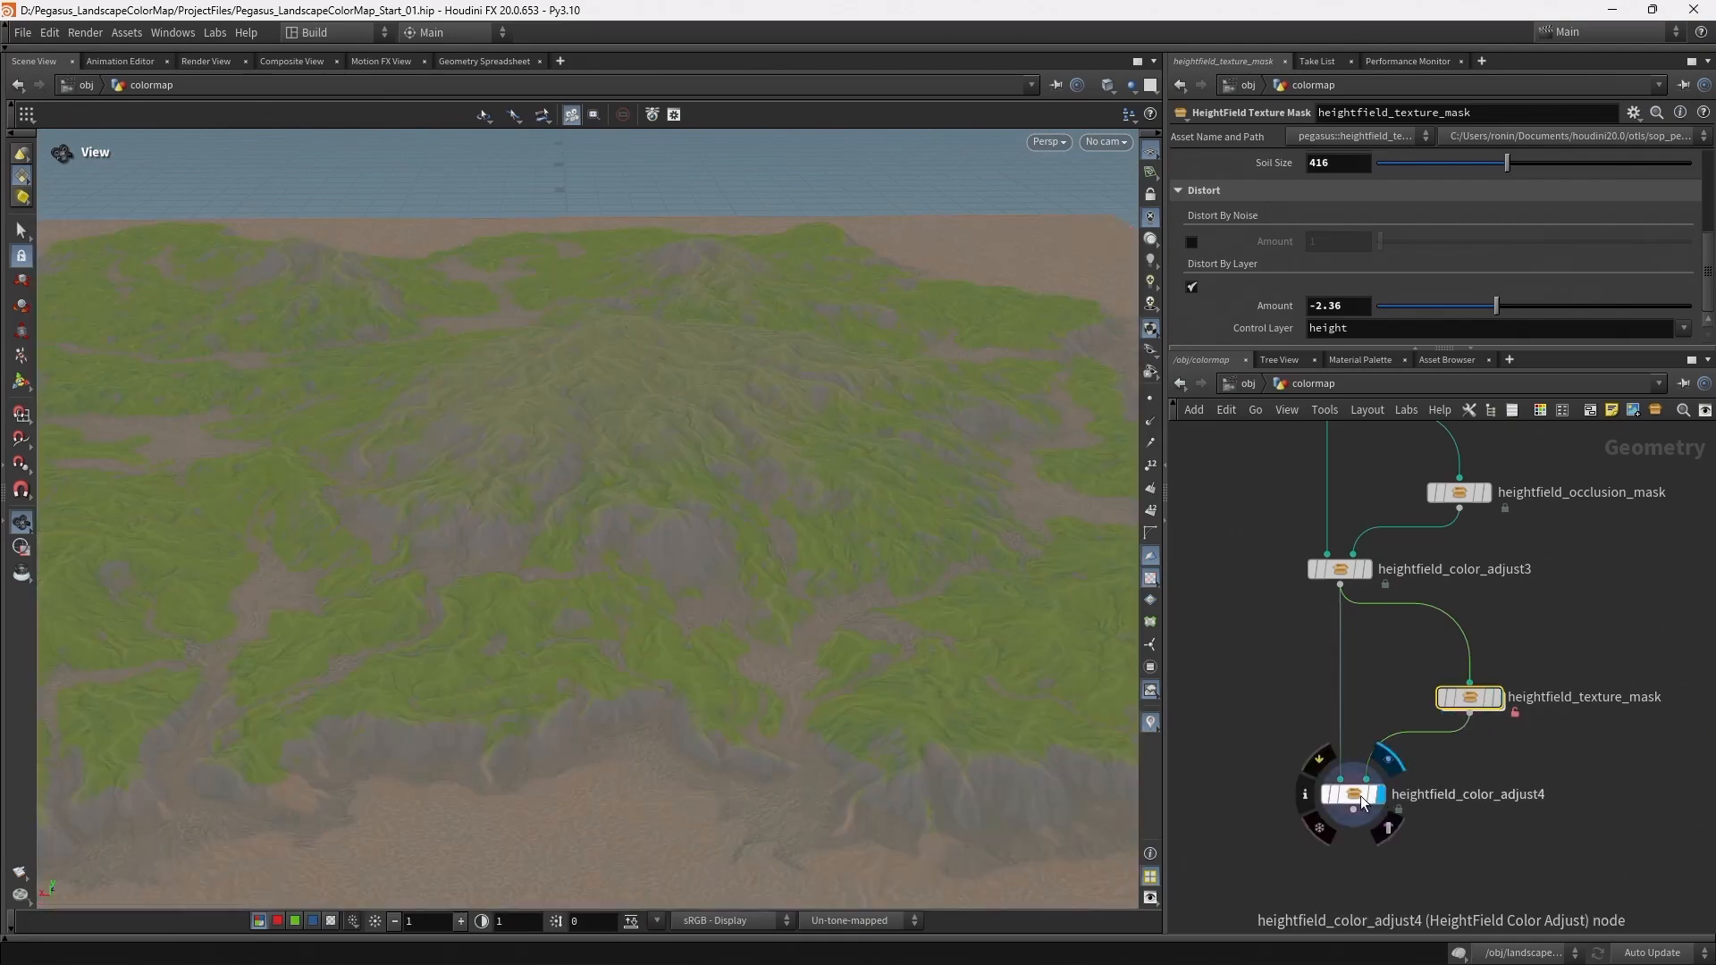
{"action": "left_click", "coordinate": [1348, 794]}
{"action": "left_click_drag", "start_coordinate": [681, 553], "coordinate": [769, 523]}
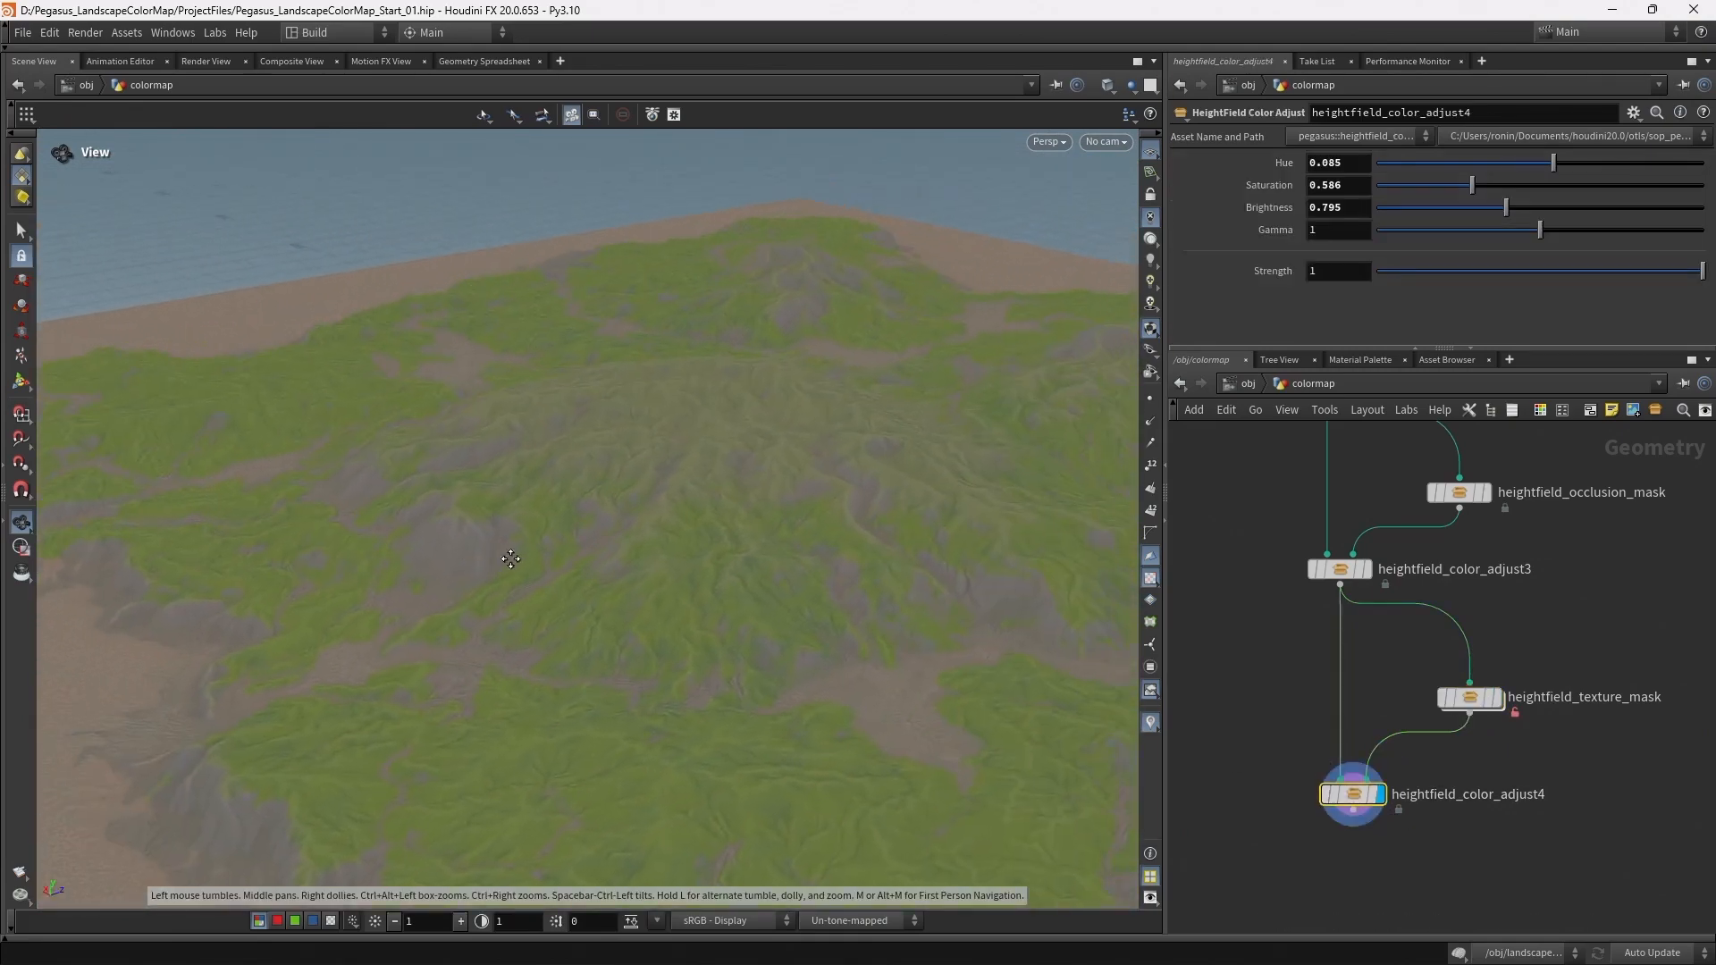
{"action": "left_click", "coordinate": [1470, 698]}
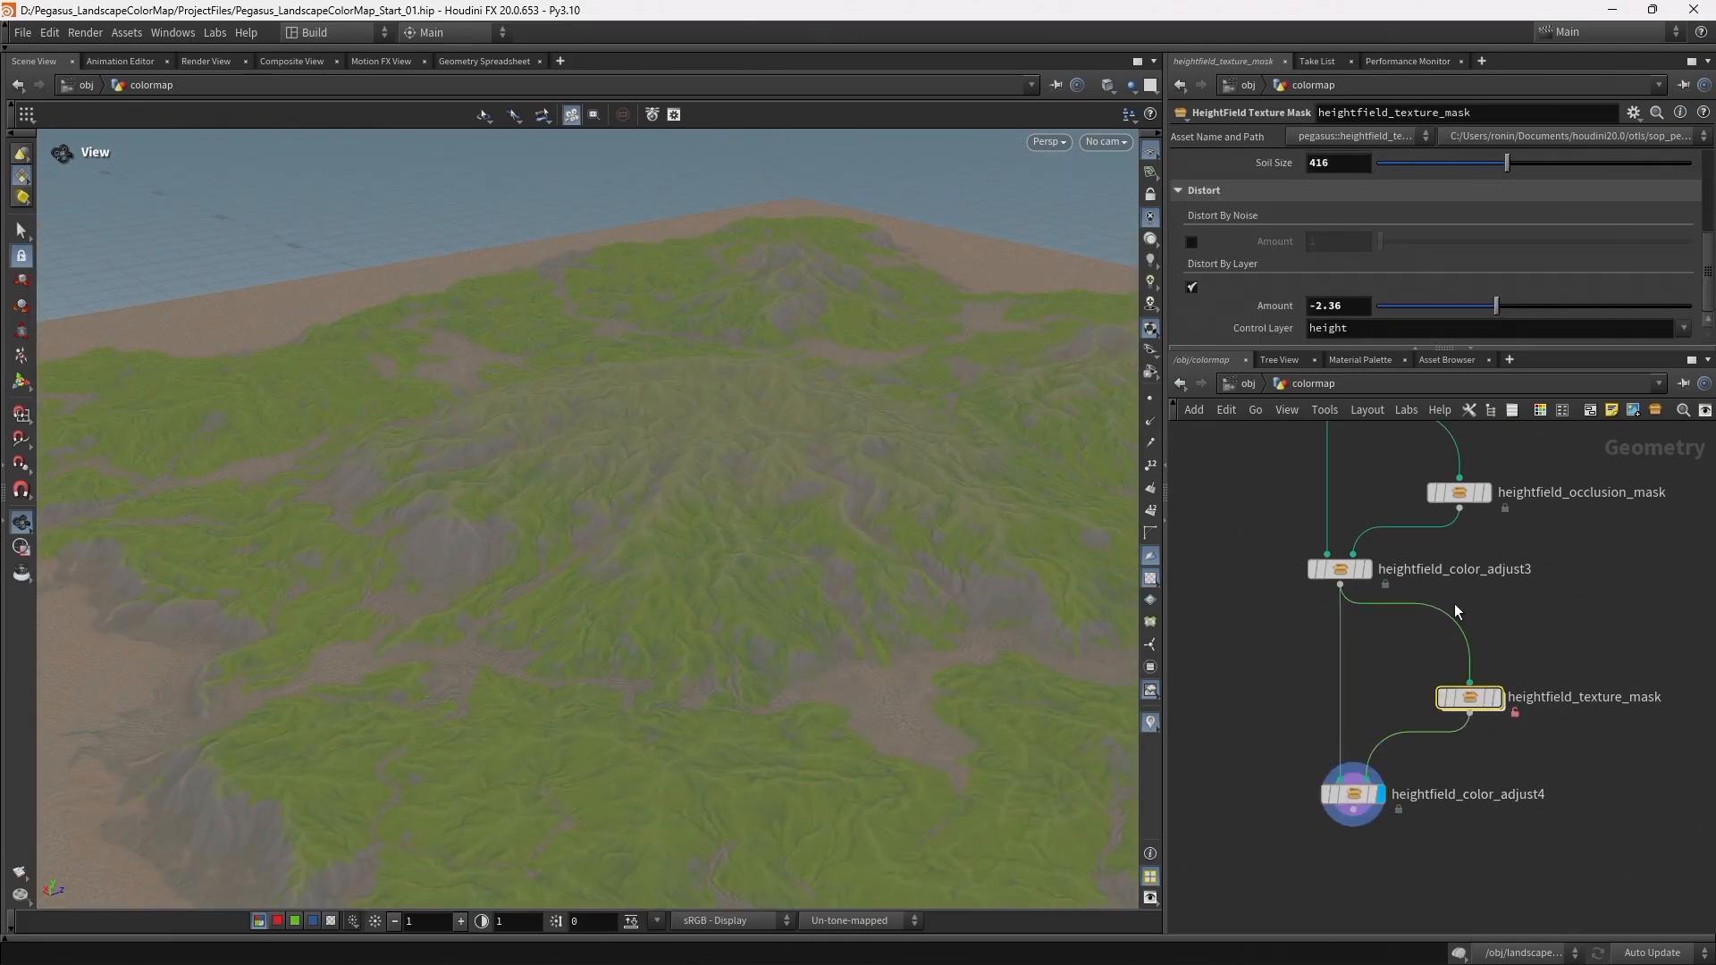